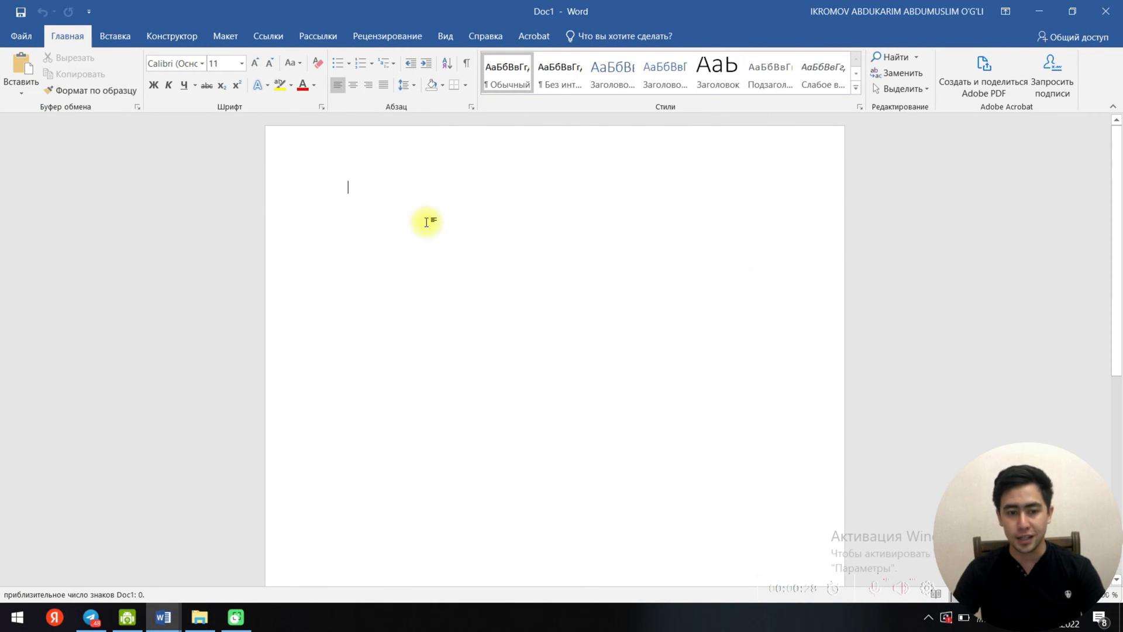
Step: Insert the built-in Ion (темный) cover page at the start of the document
click(115, 35)
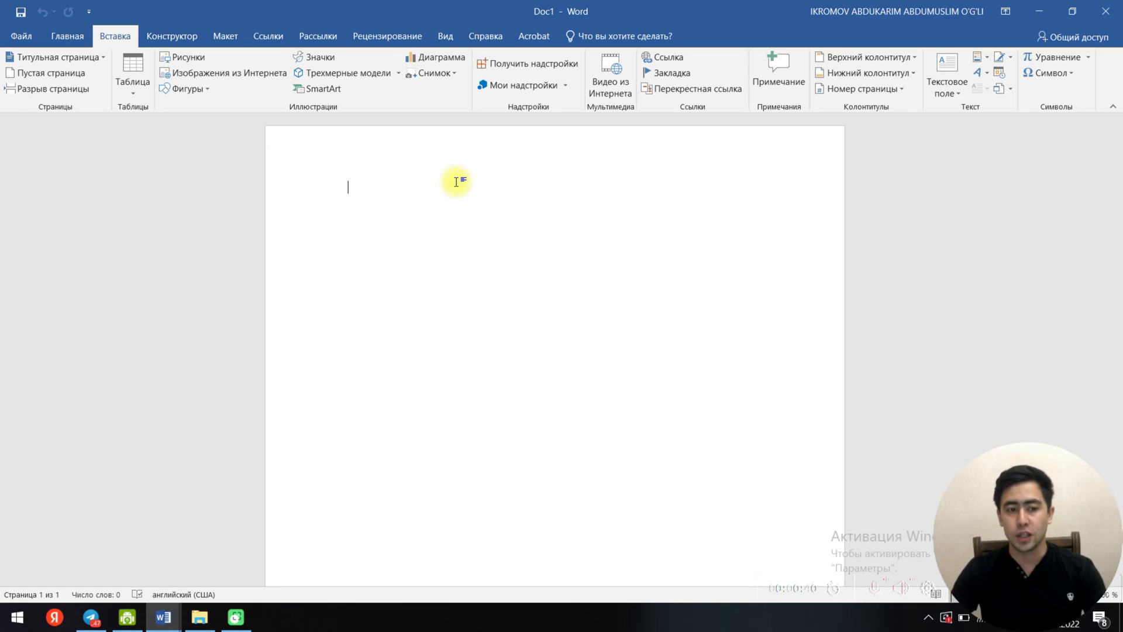
click(100, 63)
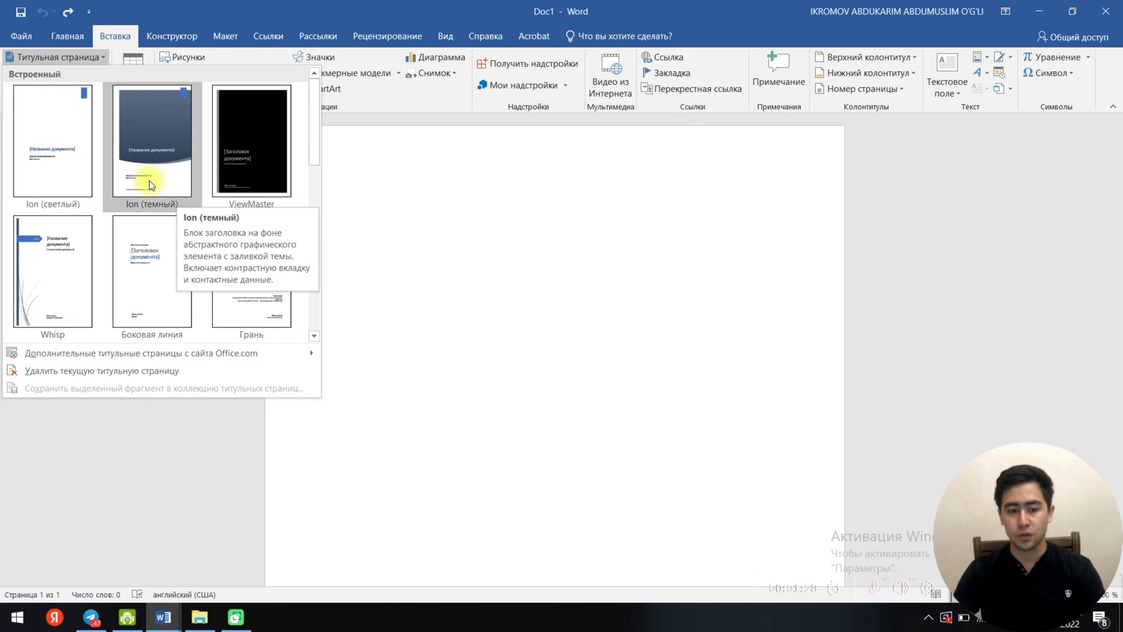
click(179, 186)
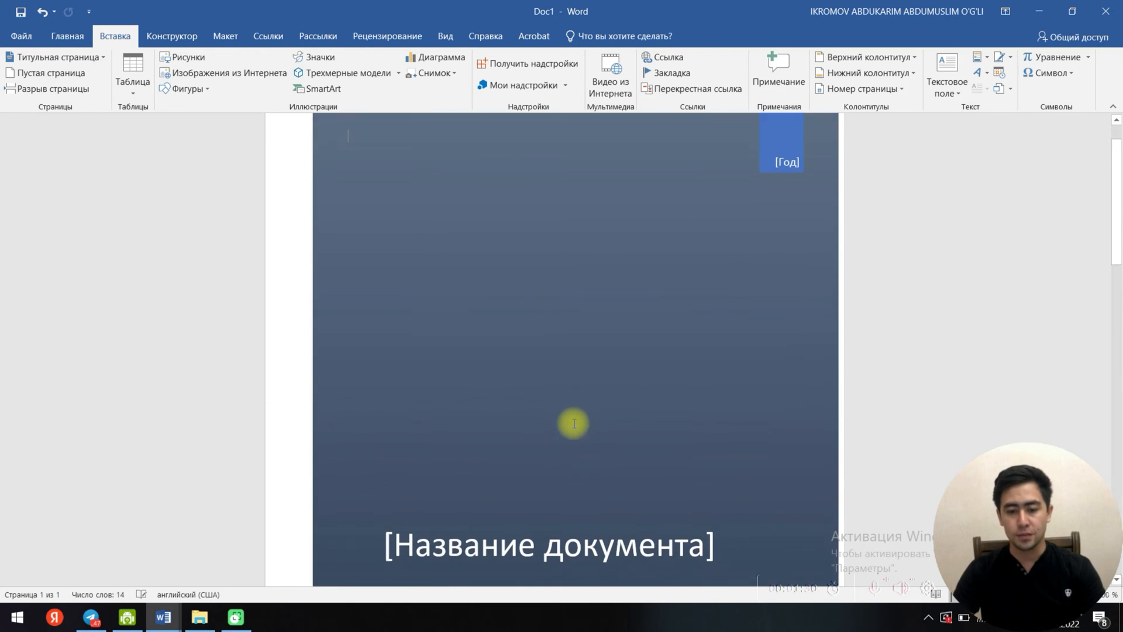
Step: Examine the inserted cover page's placeholders for the year, title, subtitle, author, organization name and address
scroll(574, 423, down, 5)
scroll(570, 389, up, 6)
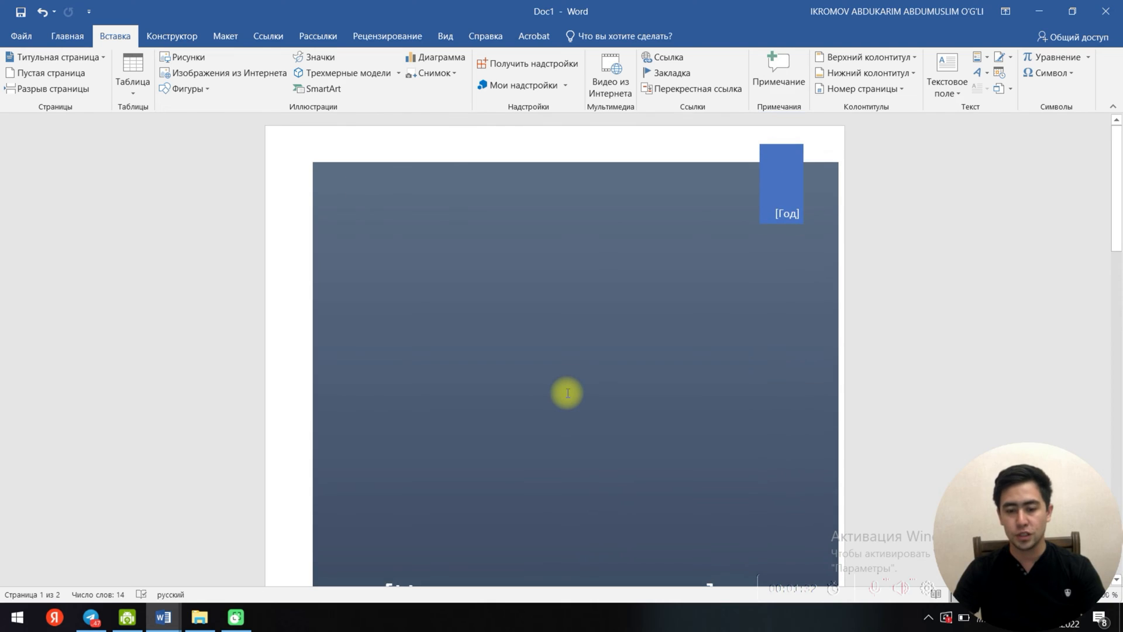
scroll(568, 394, down, 5)
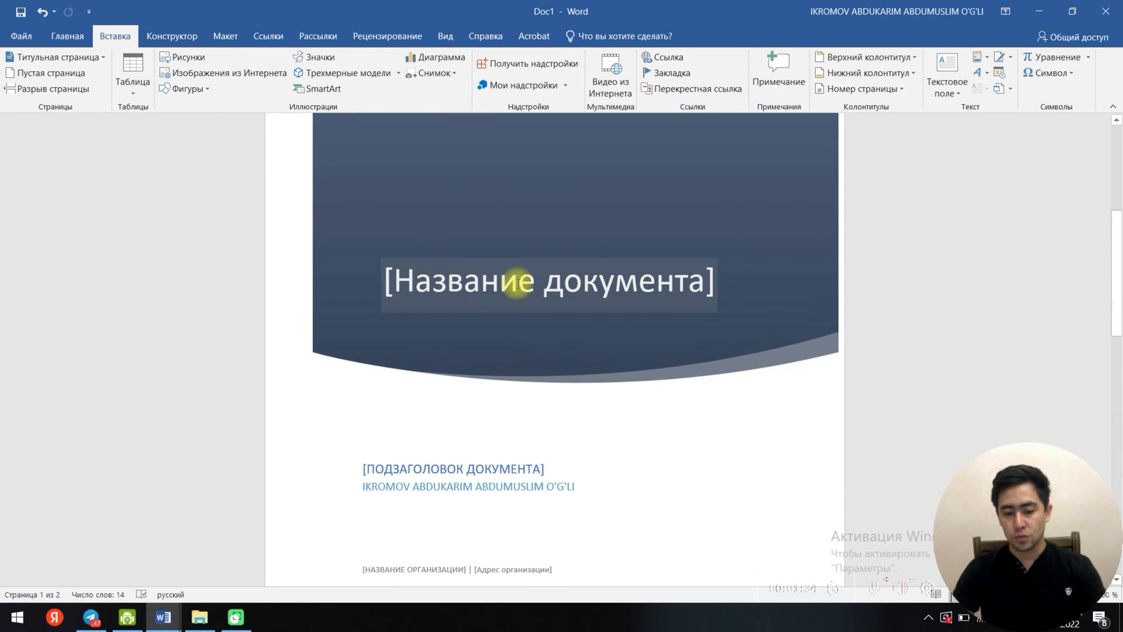
scroll(561, 421, down, 2)
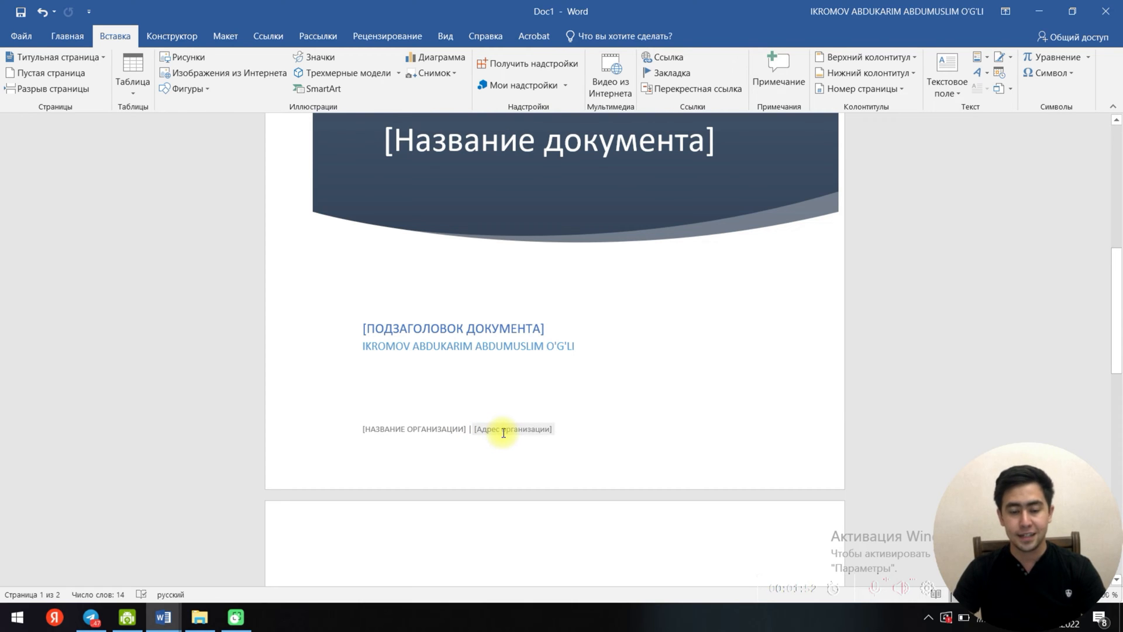
scroll(613, 413, up, 5)
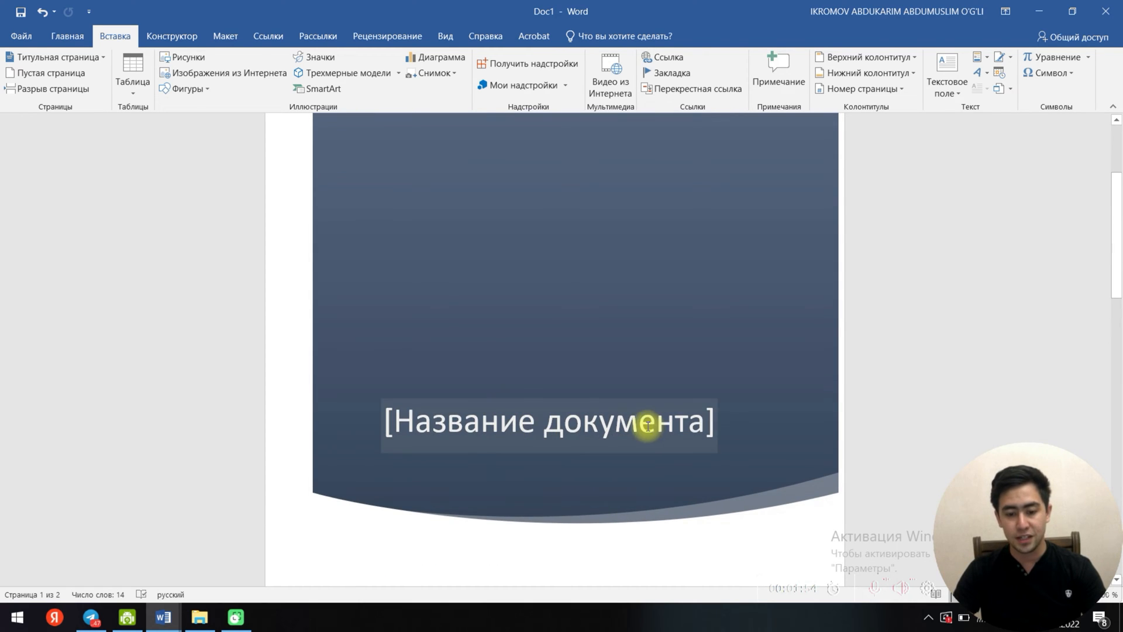
scroll(725, 275, up, 3)
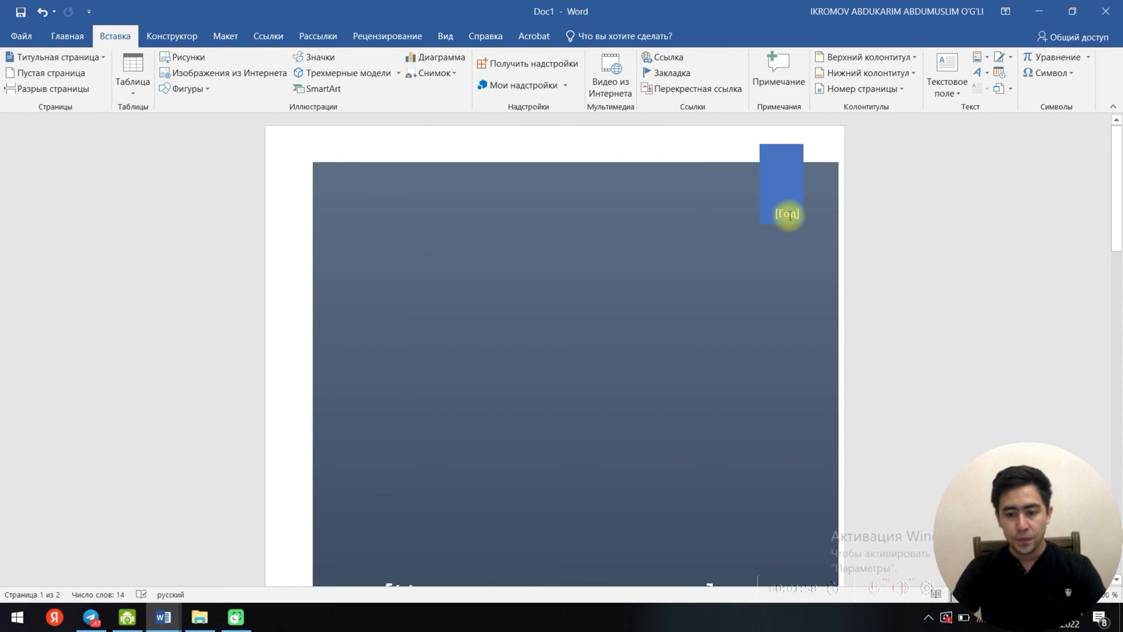
scroll(614, 246, down, 2)
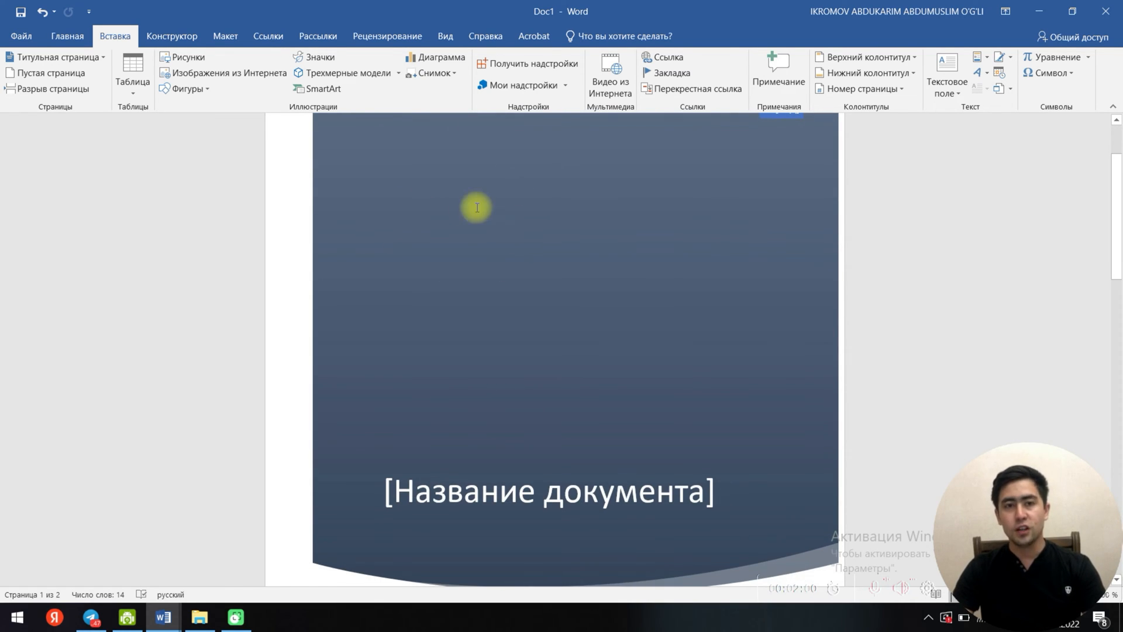
scroll(594, 289, up, 2)
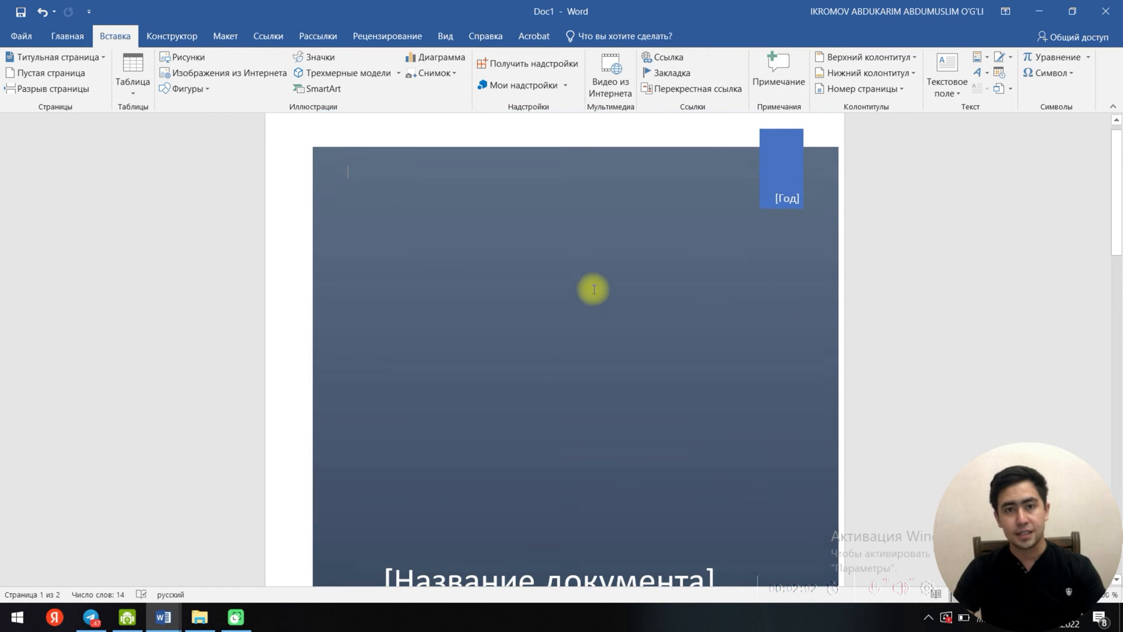
Step: Fill in the year placeholder on the cover page with 1982
click(783, 213)
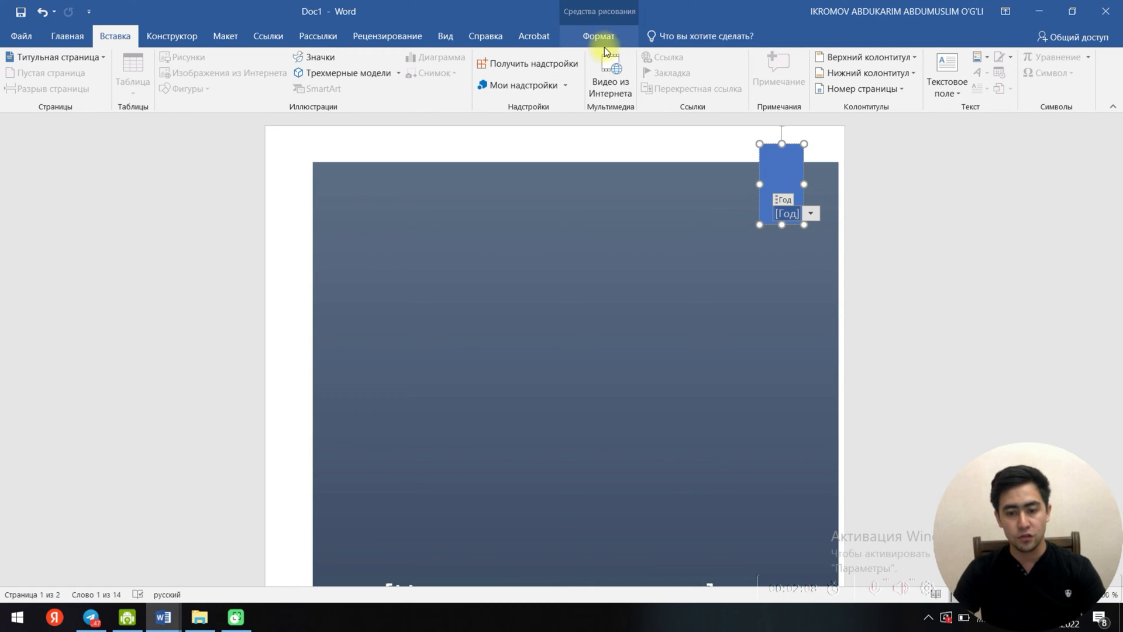
click(899, 199)
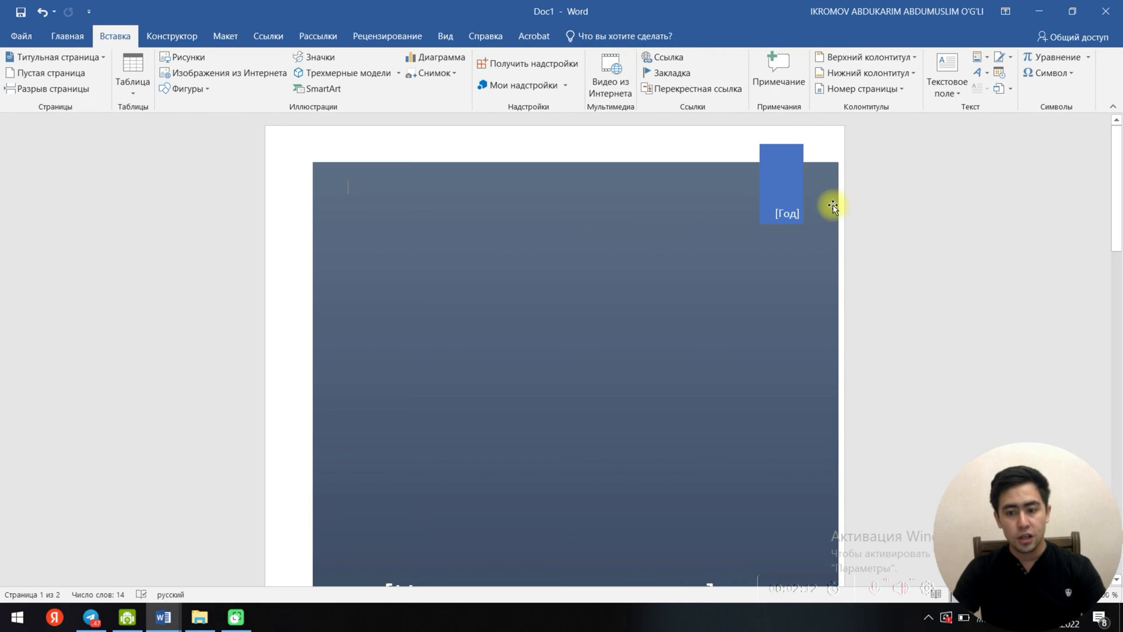
click(789, 218)
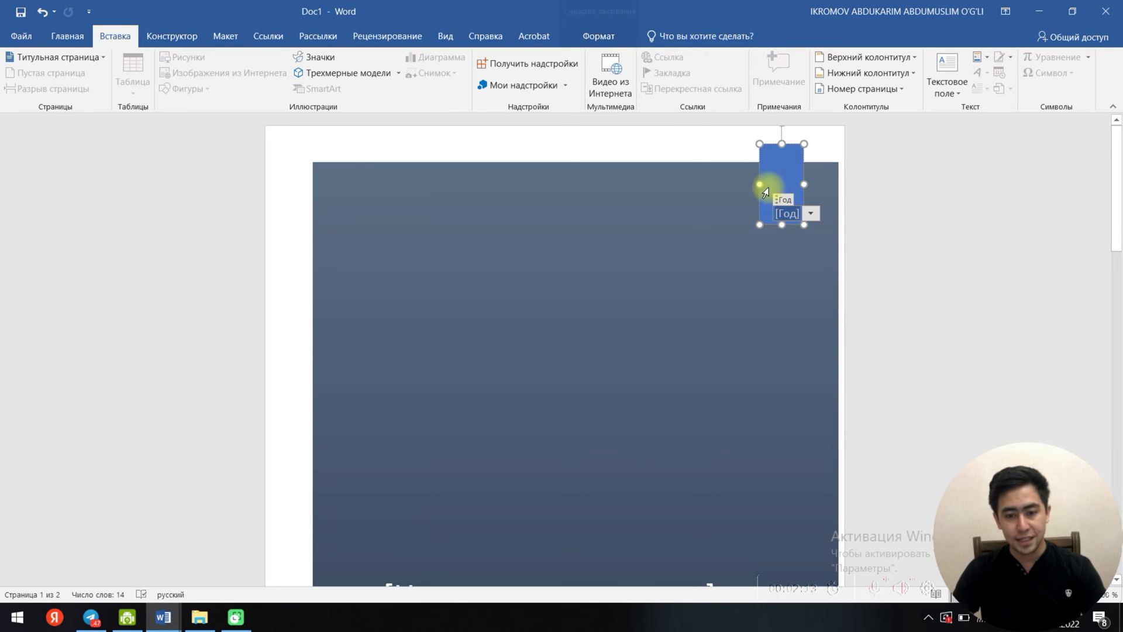
click(601, 36)
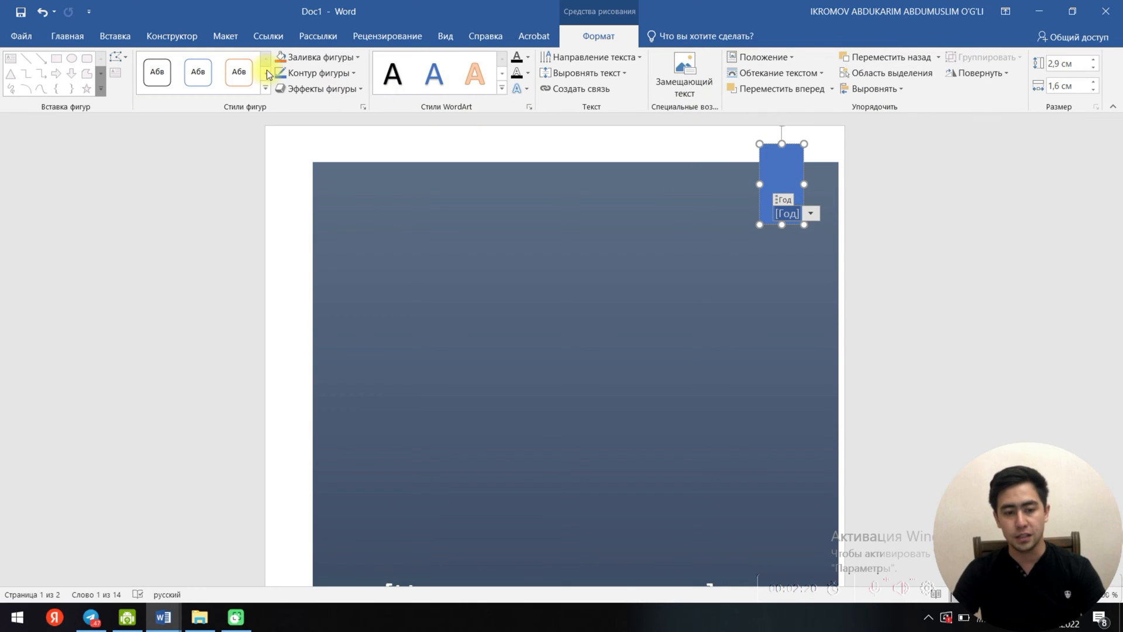
key(alt+shift)
text(1982)
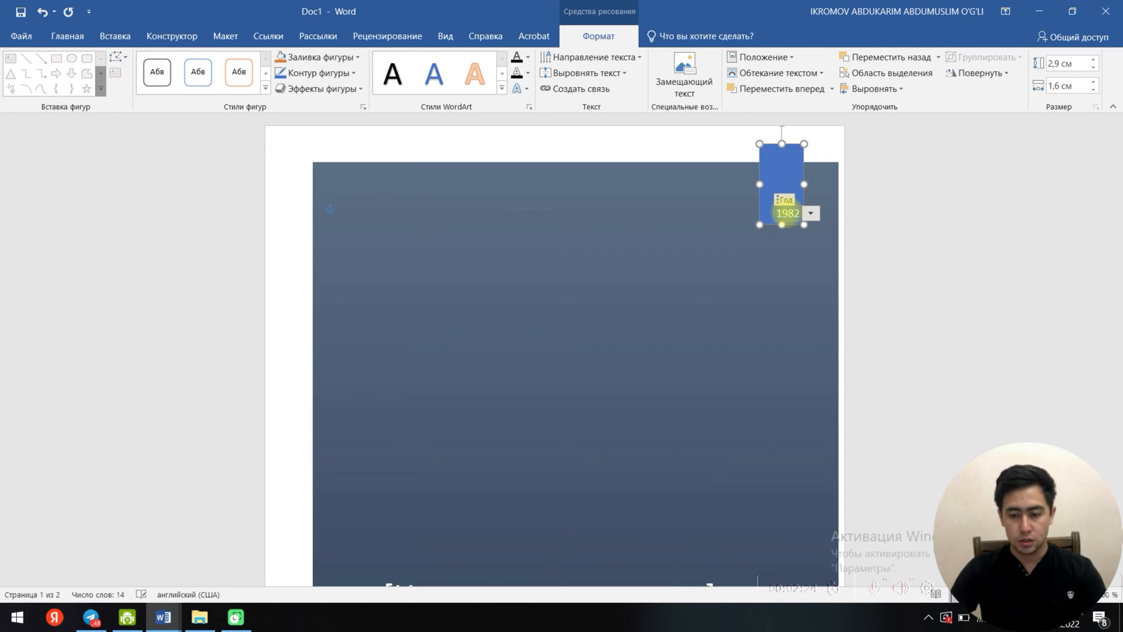
click(871, 239)
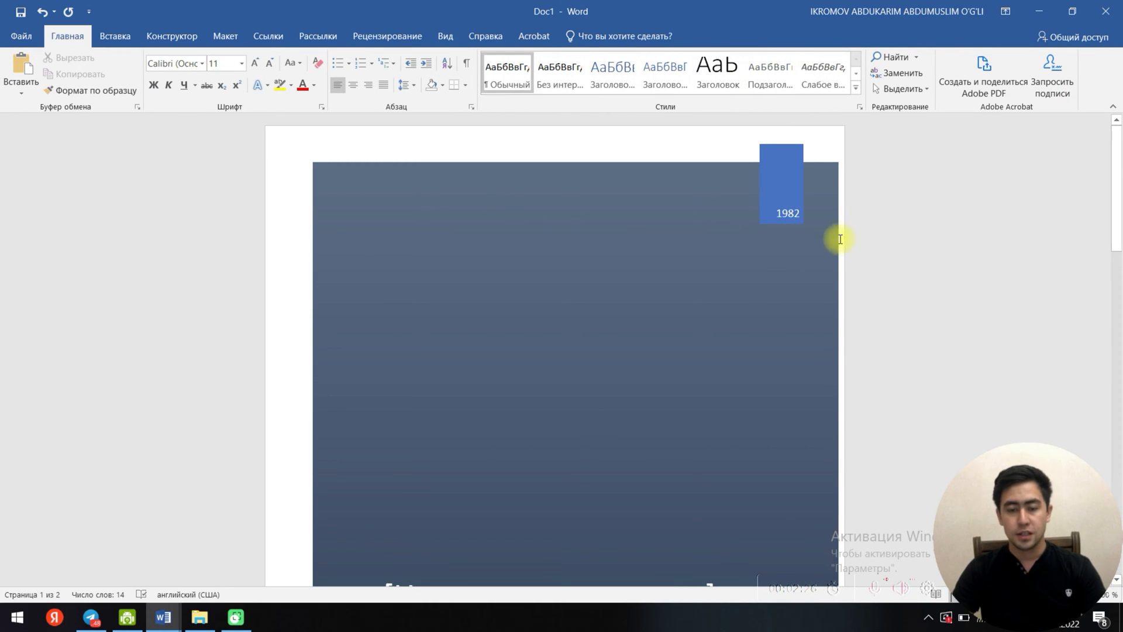
Step: Replace the document title placeholder on the cover page with a person's first name
scroll(604, 314, down, 5)
scroll(584, 304, down, 3)
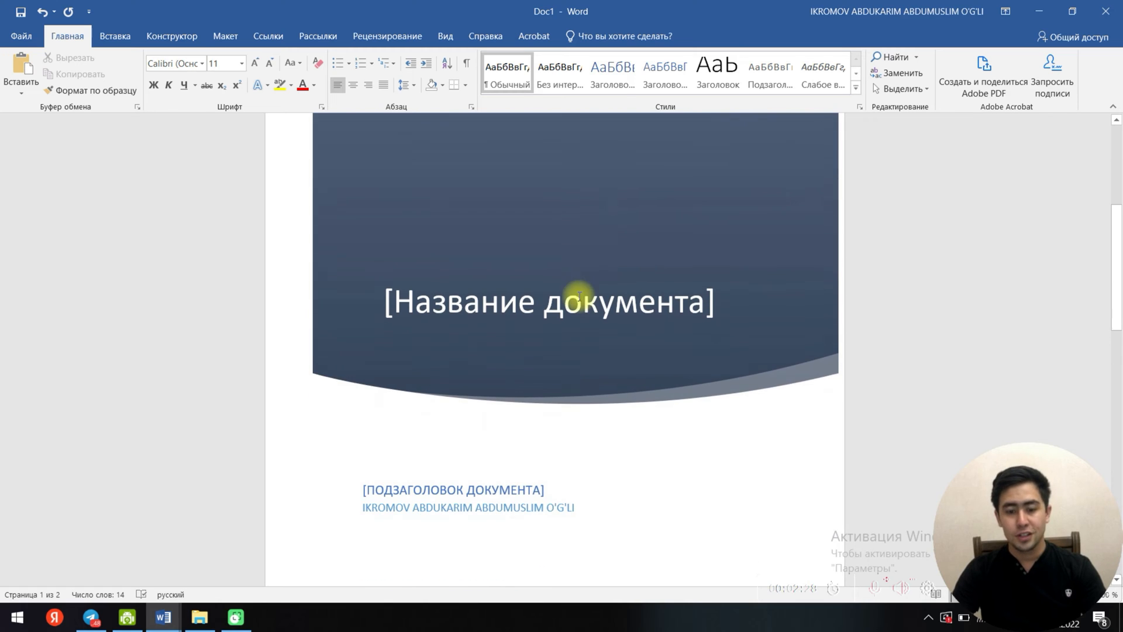
scroll(468, 497, down, 1)
click(547, 252)
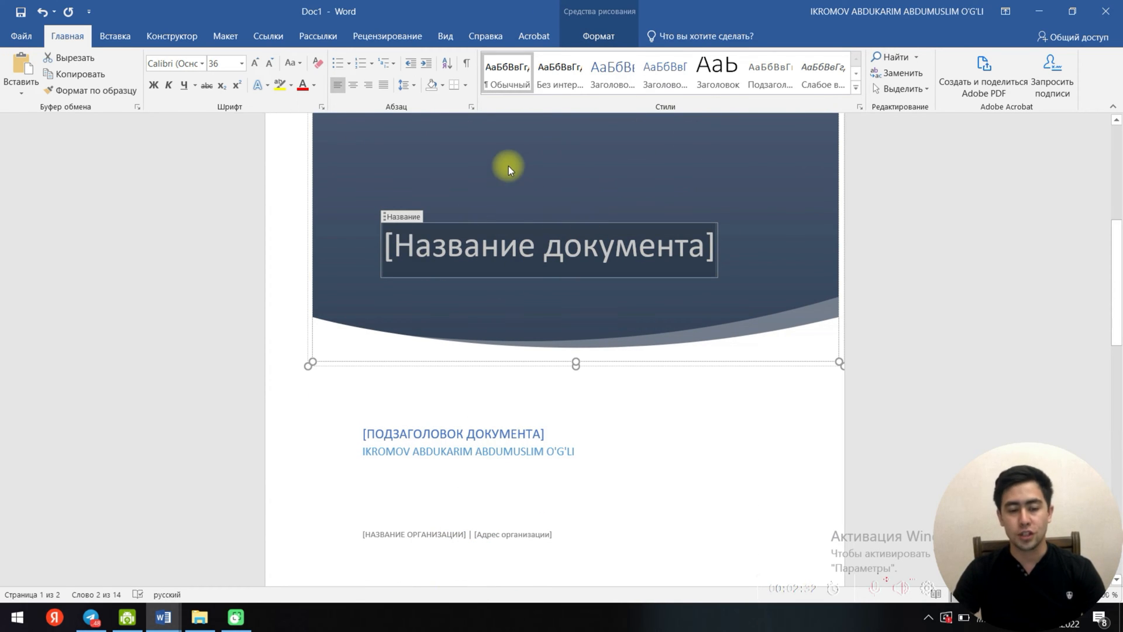
click(603, 39)
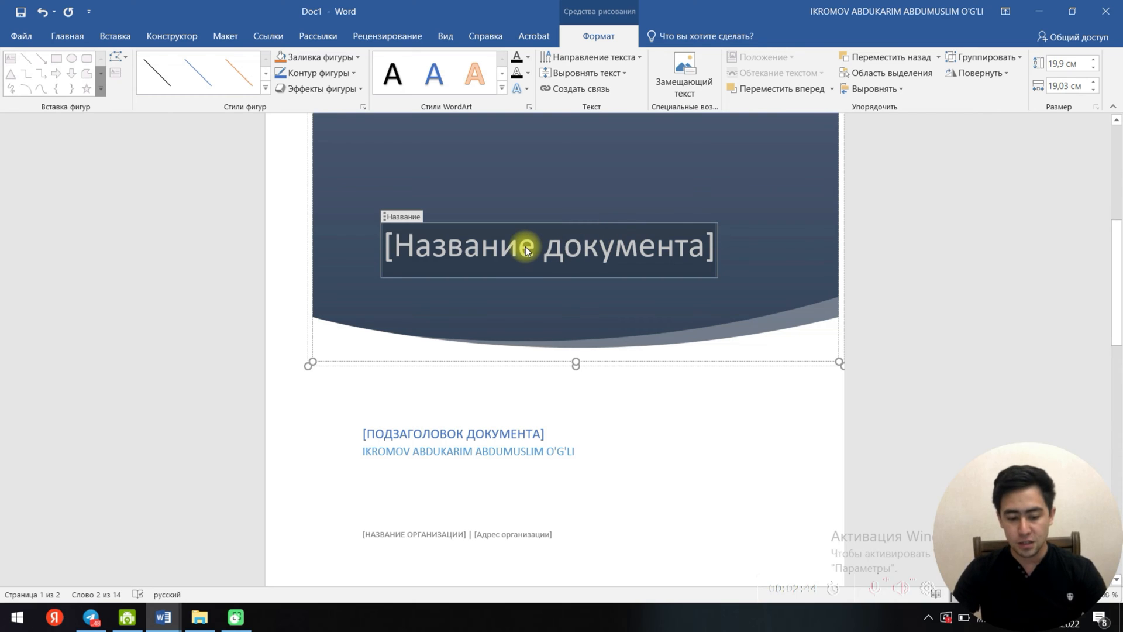
text(Abd)
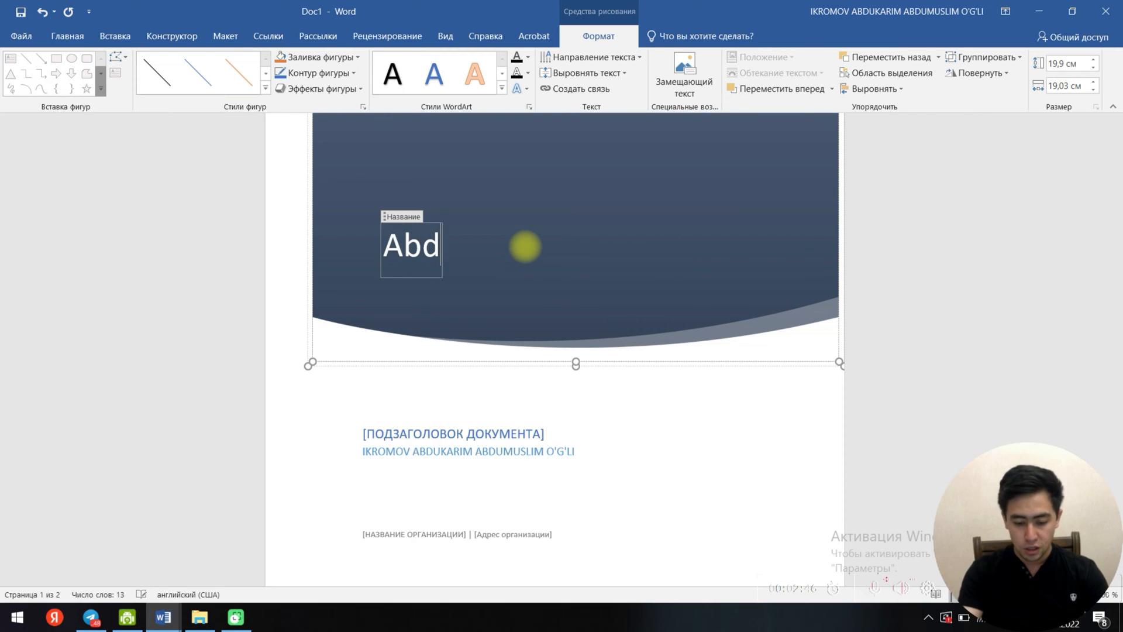
text(ukarim)
Step: Fill the cover's title graphic with a light blue-grey theme colour and apply the orange outlined WordArt style to the title
click(429, 83)
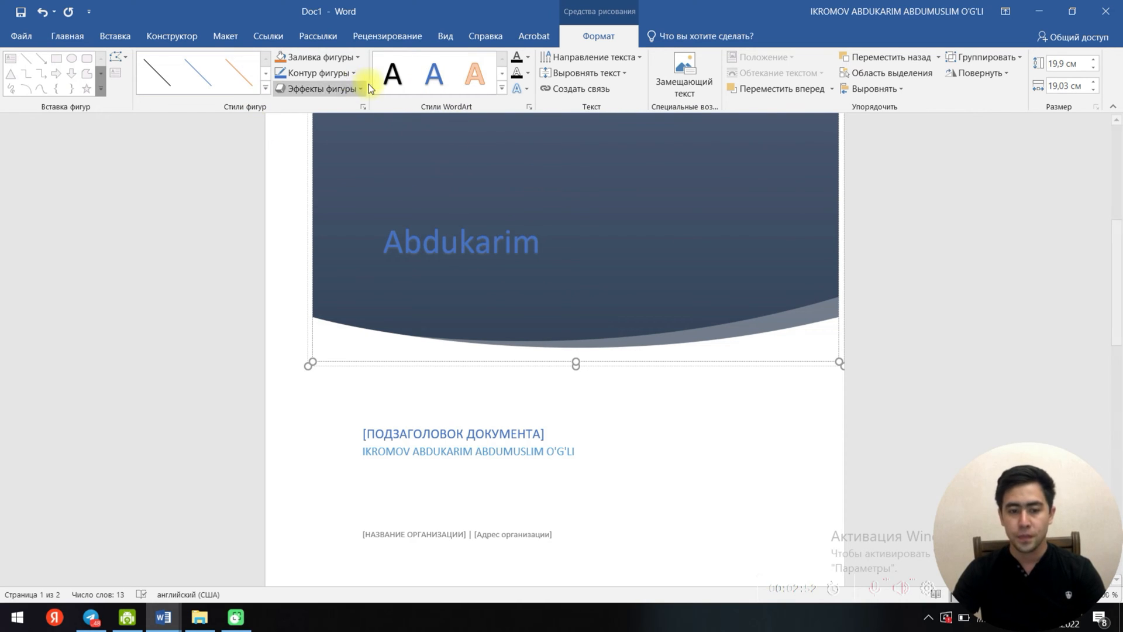
click(301, 56)
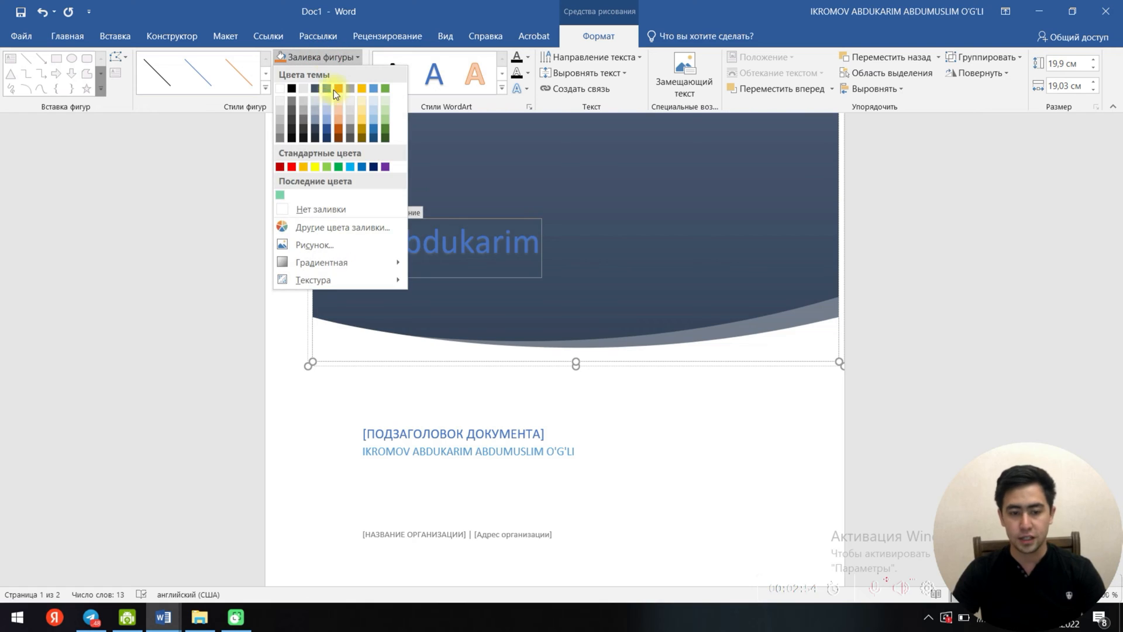
click(316, 113)
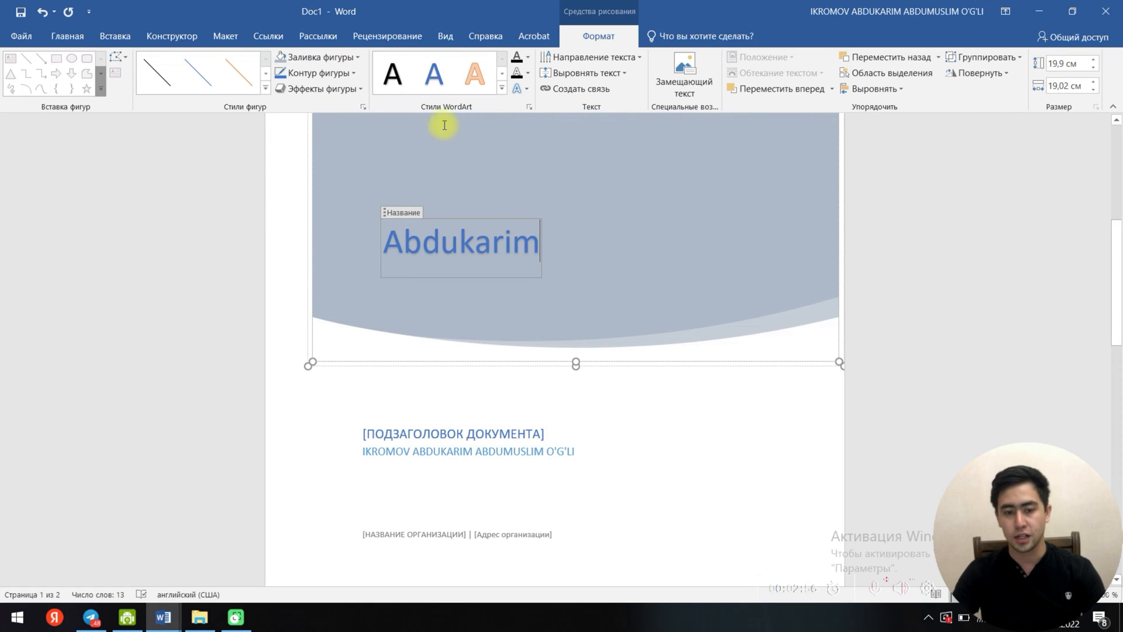
click(475, 74)
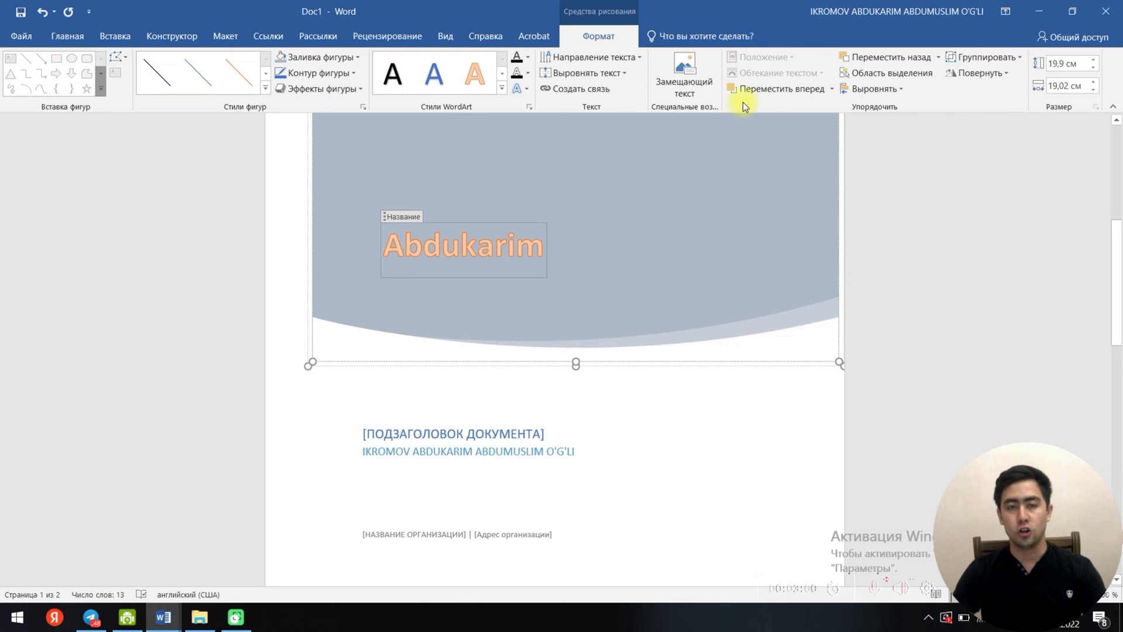
Step: Delete the large title graphic and the document subtitle from the cover page, keeping the year box
click(131, 40)
click(971, 247)
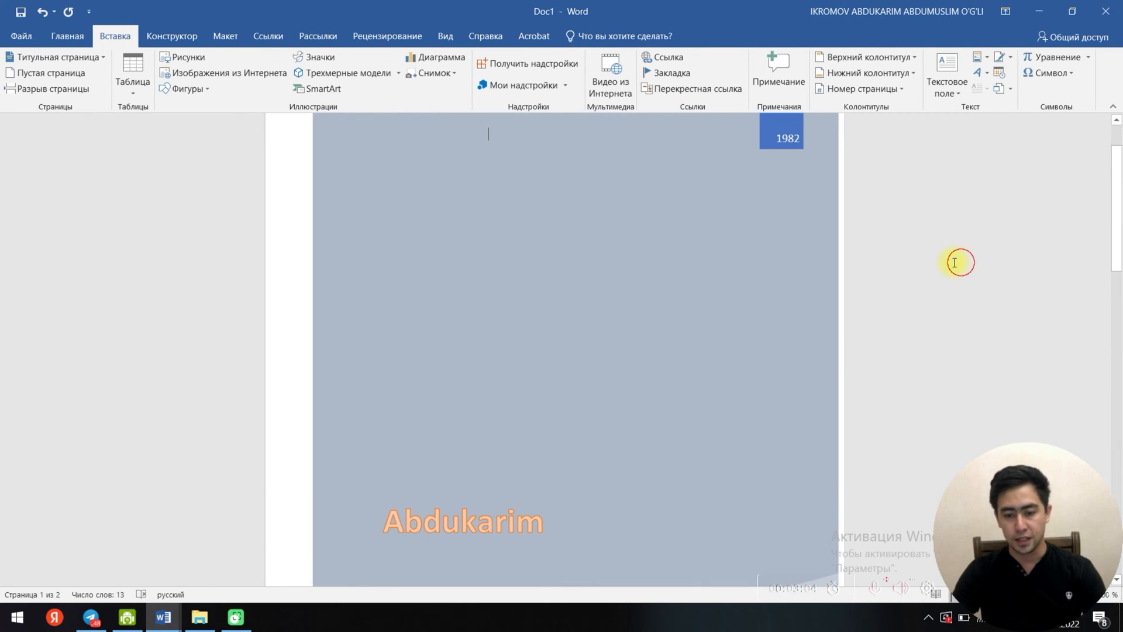
click(534, 277)
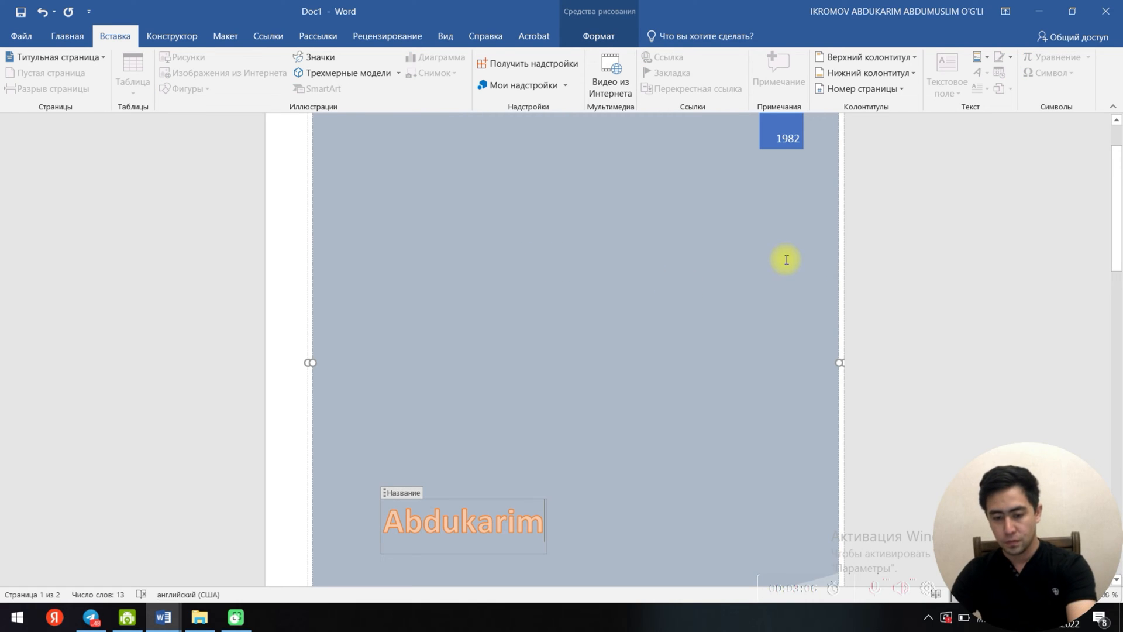
click(783, 161)
key(Delete)
key(Delete)
Step: Enter the sample text "wefahsdfhlksdgfhljsdhfjsdhjlgf" at the start of the second page
scroll(553, 428, down, 10)
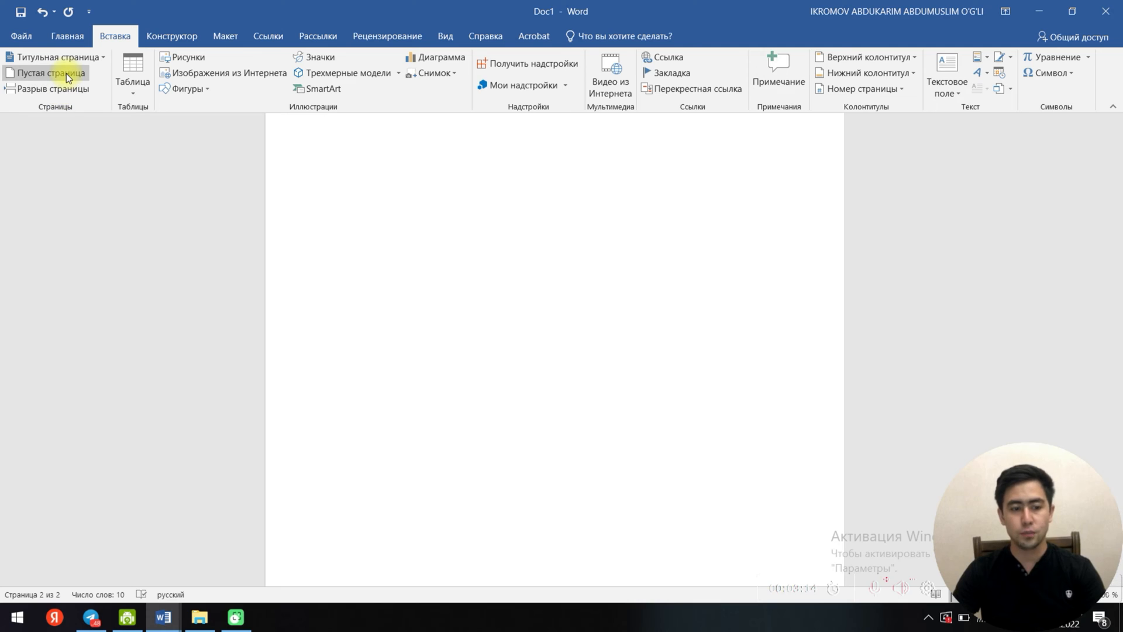
scroll(502, 326, up, 6)
scroll(609, 350, up, 1)
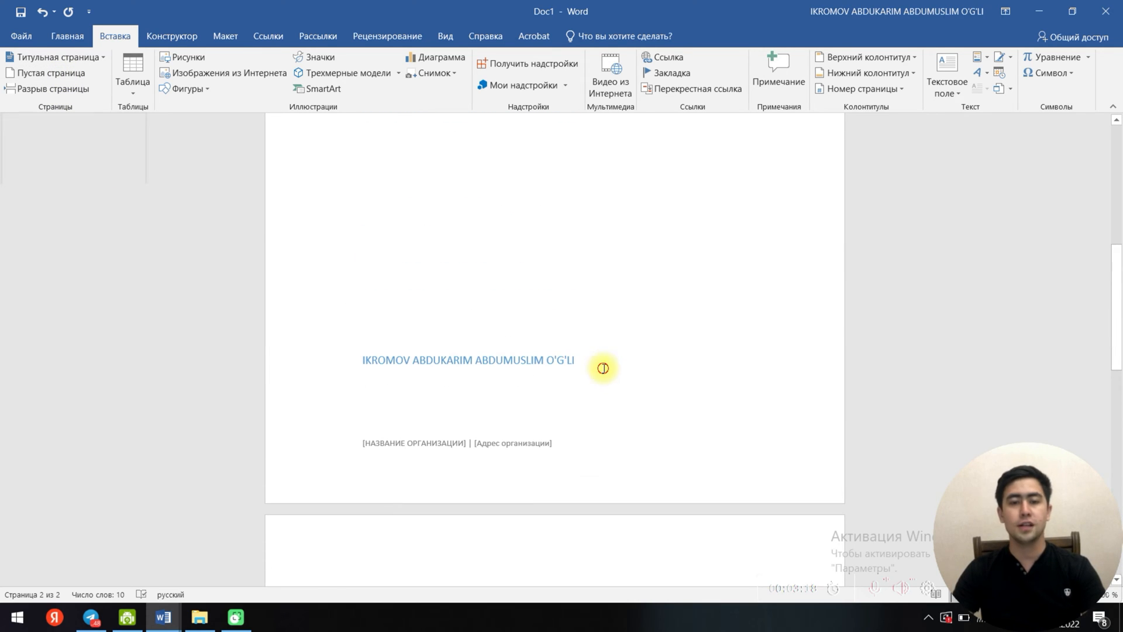
click(603, 369)
click(619, 415)
scroll(551, 420, up, 6)
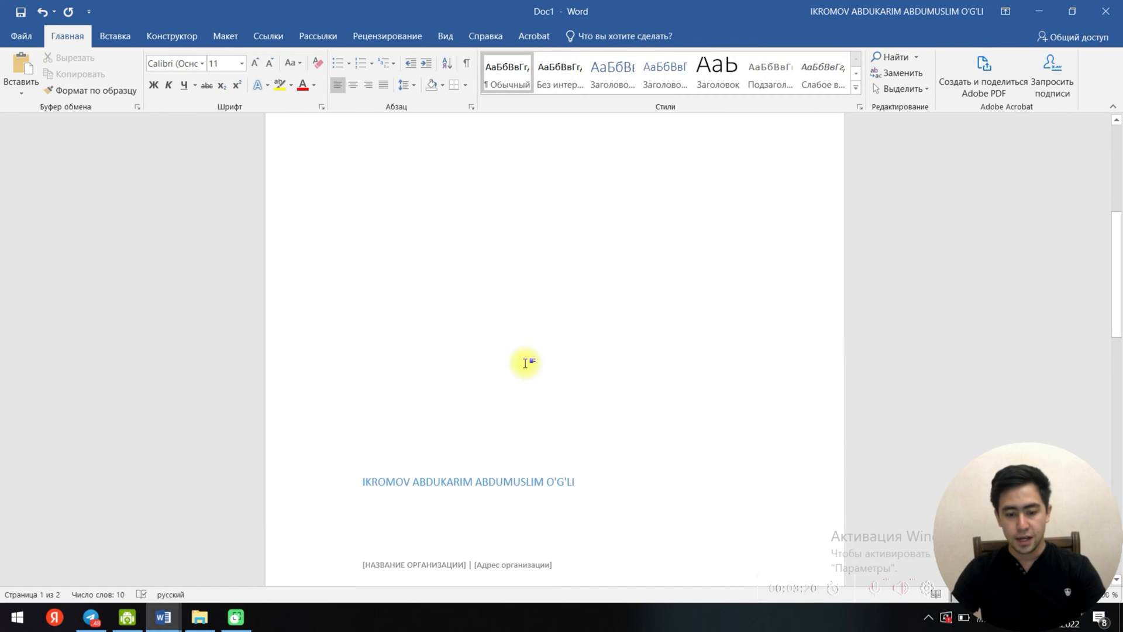
scroll(527, 363, down, 8)
click(413, 437)
text(wefahsdfhlksdgfhljsdhfjsdhjlgf)
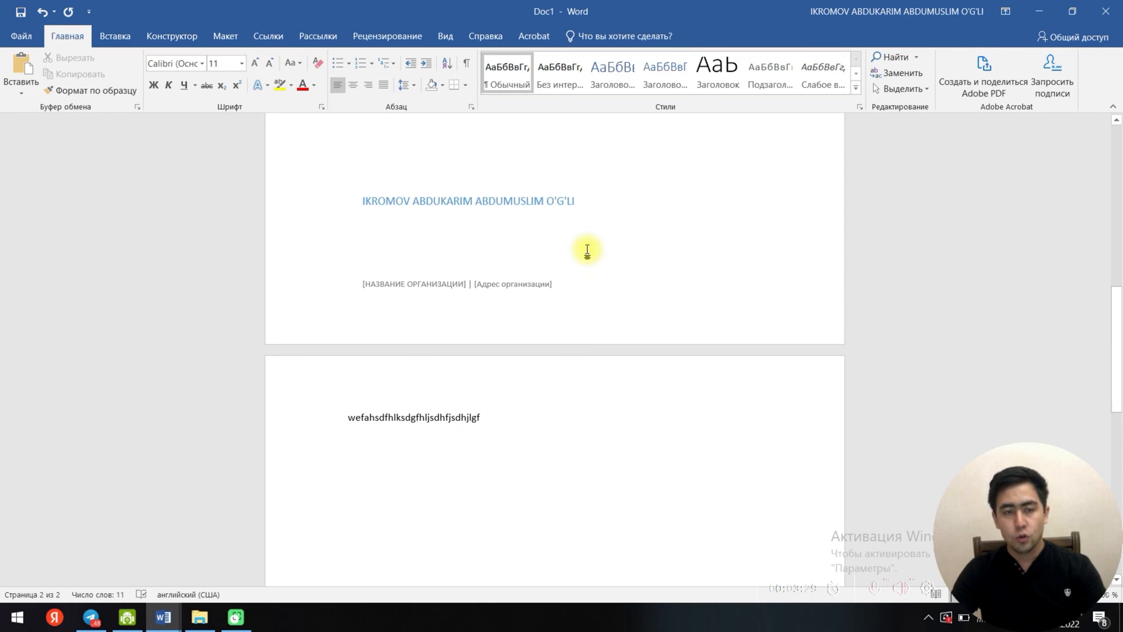
Step: Insert a blank page between the cover page and the page with the sample text
click(114, 36)
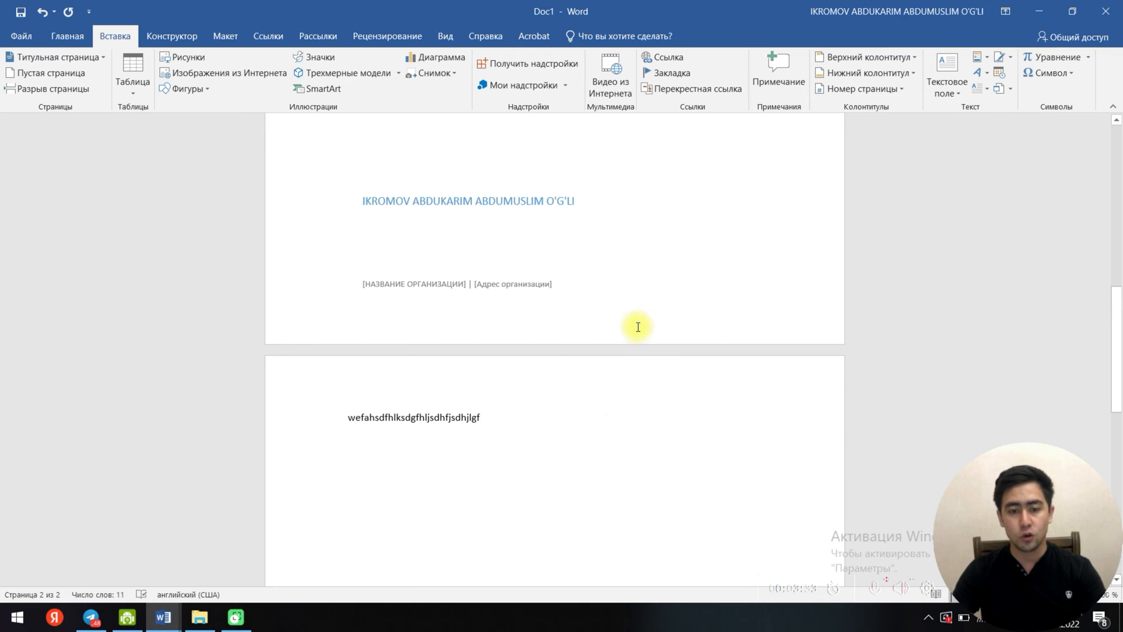
click(616, 305)
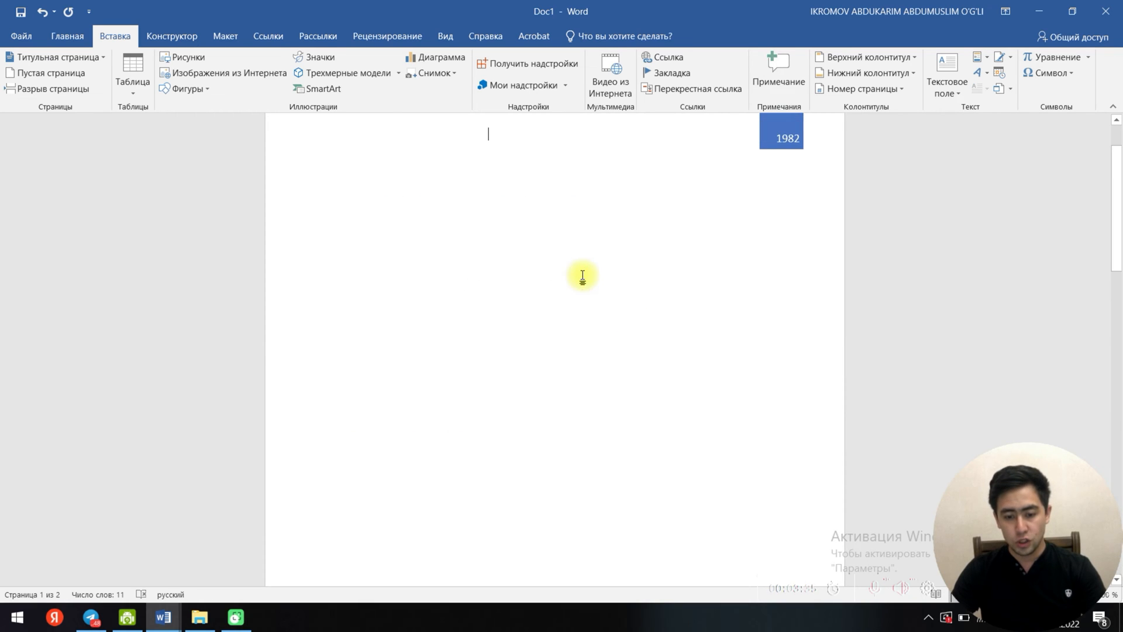
scroll(471, 372, down, 4)
click(47, 72)
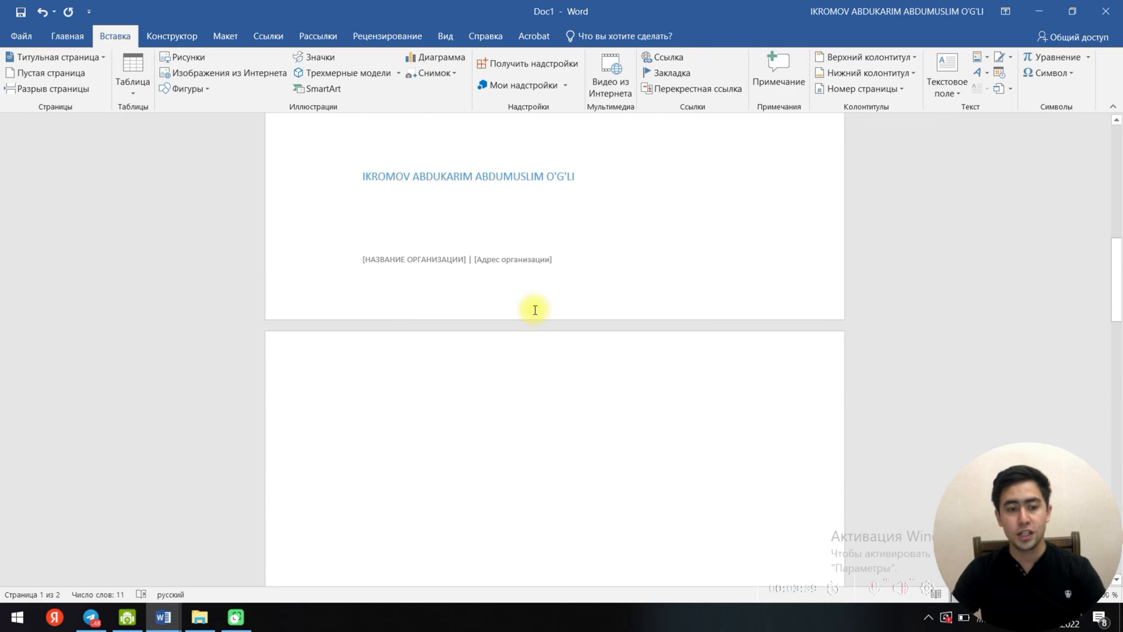
scroll(526, 309, down, 3)
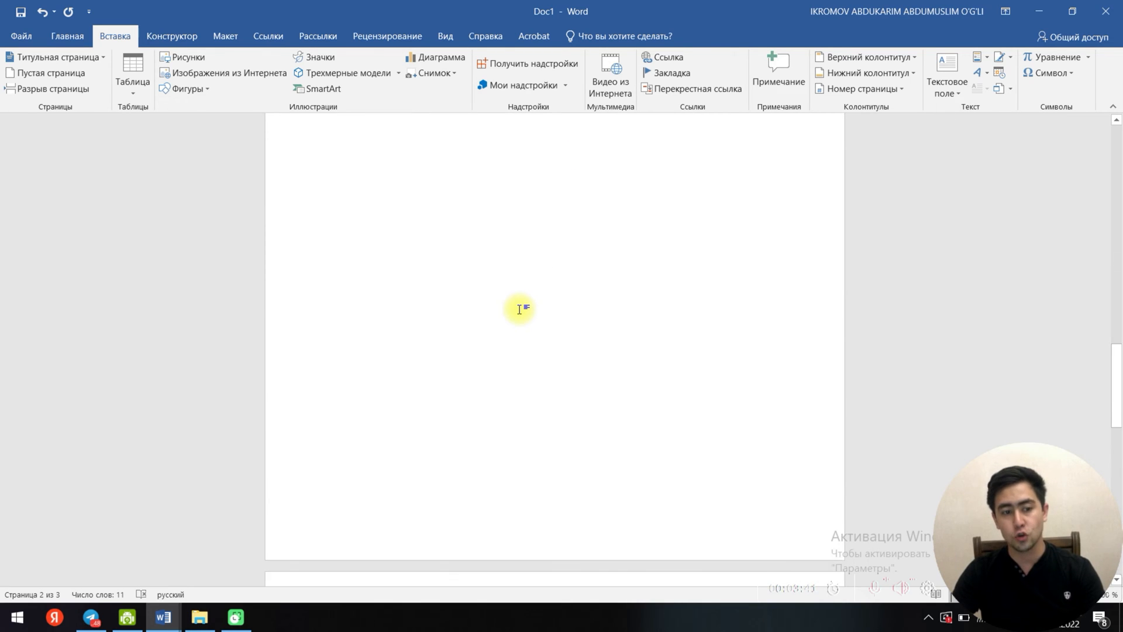
scroll(520, 310, up, 5)
scroll(521, 308, down, 5)
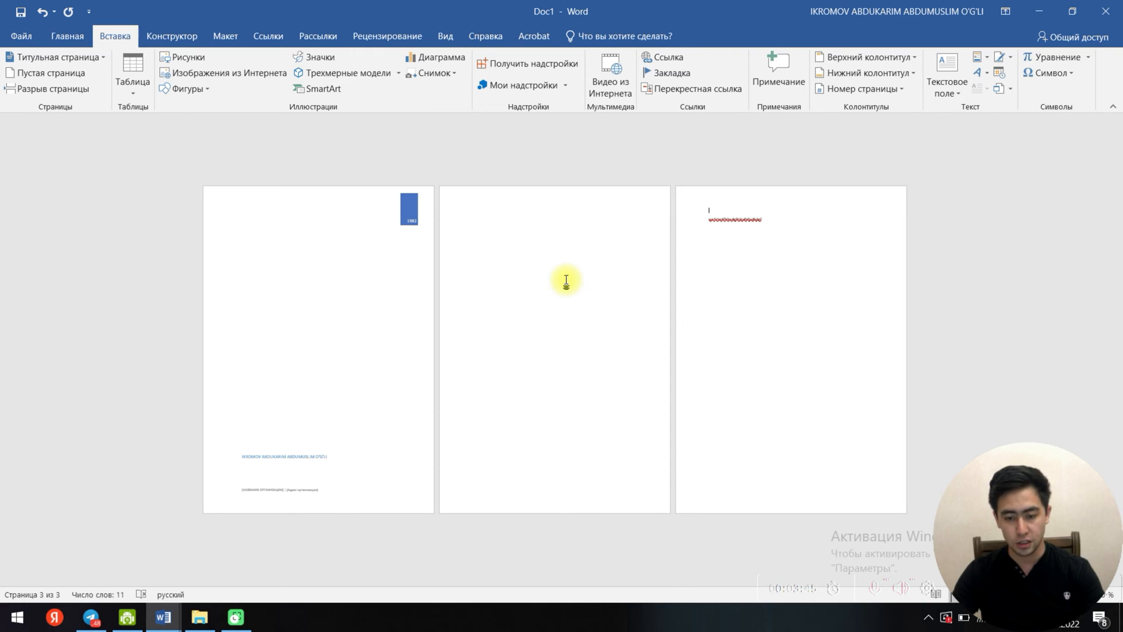
Step: Remove the blank page before the sample text and insert a new blank page directly after the cover page
key(BackSpace)
key(BackSpace)
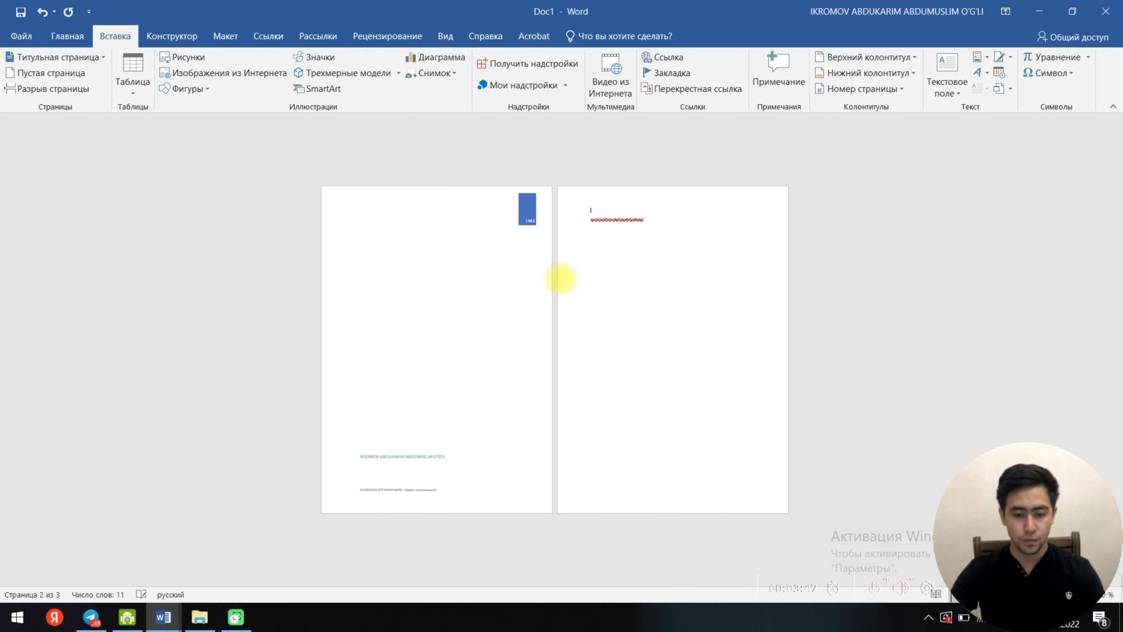
click(454, 306)
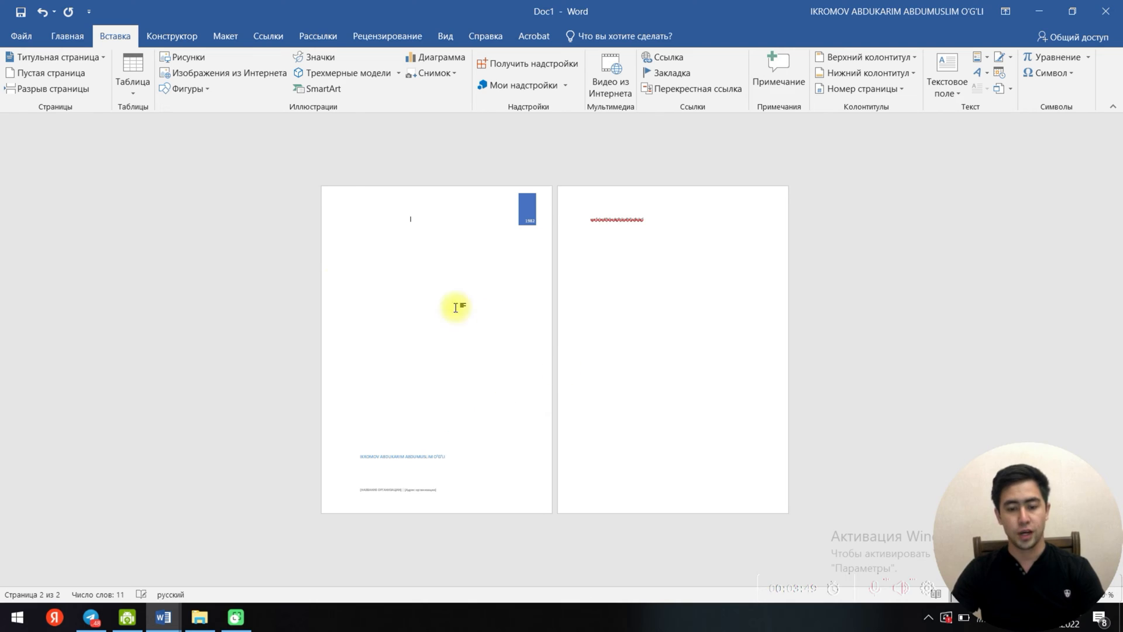
click(53, 75)
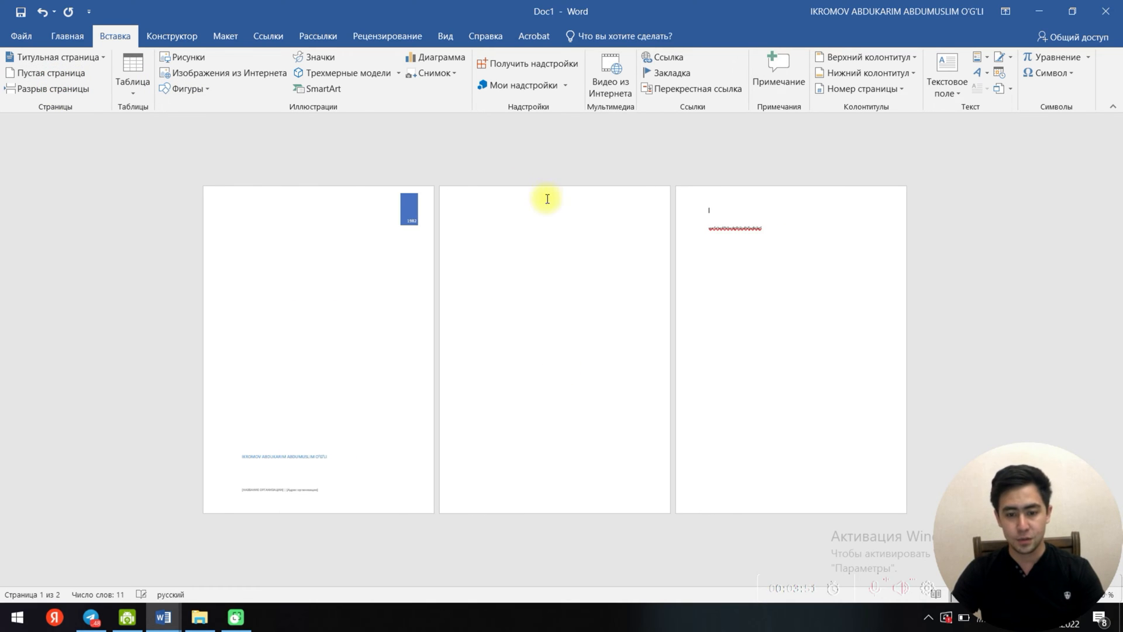
Step: Insert a page break before the sample text and undo it
click(51, 90)
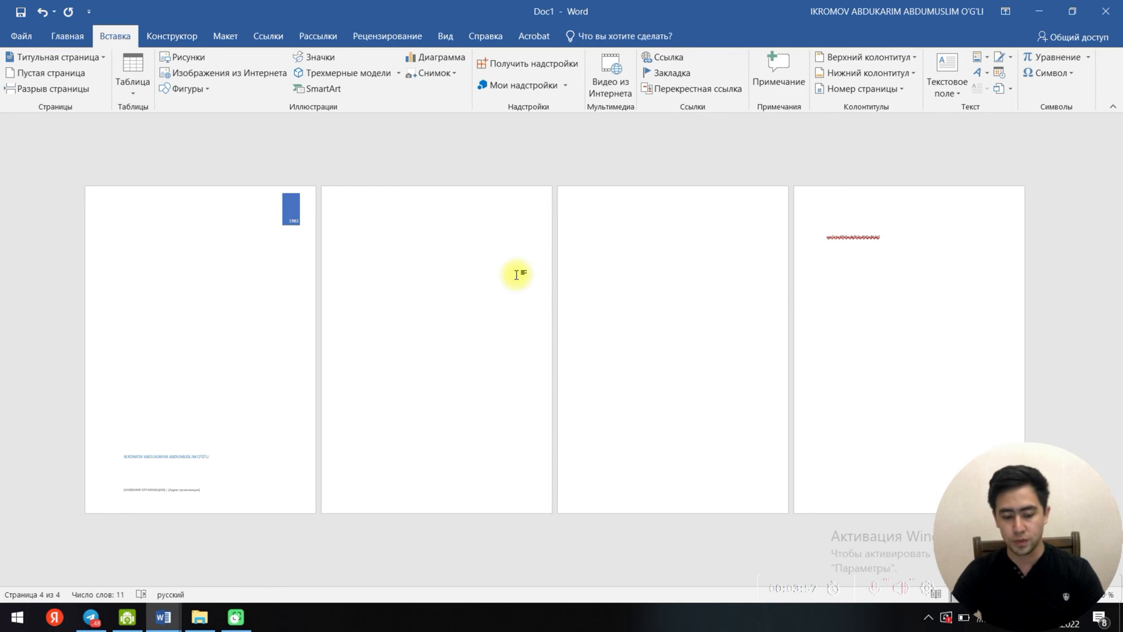
key(ctrl+z)
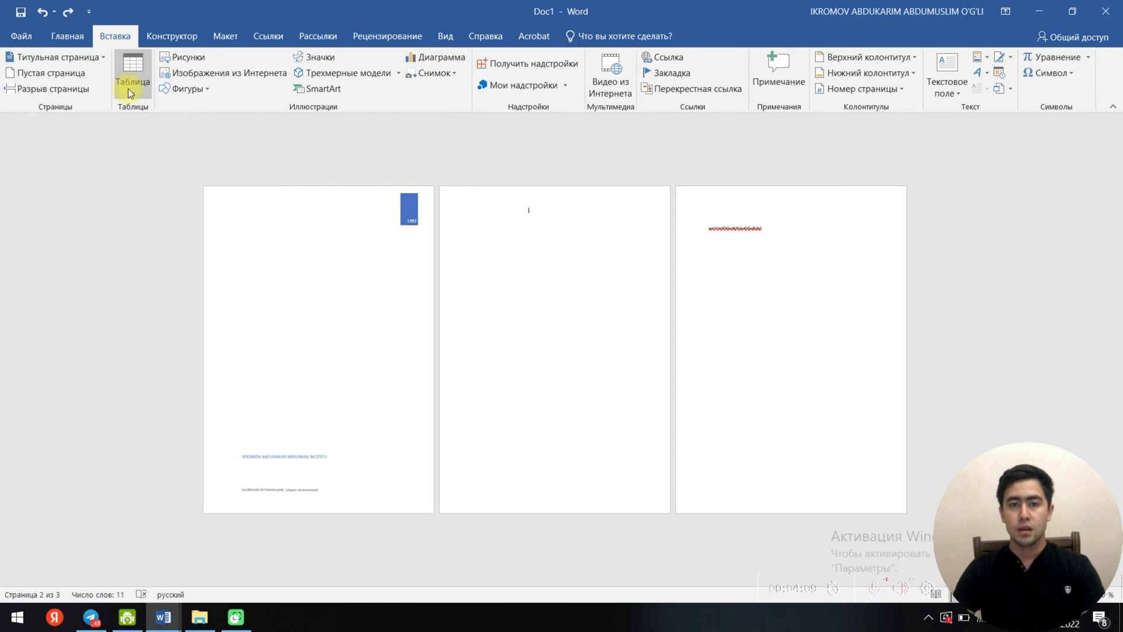
Step: Draw a single-cell table about 2.54 cm wide and 1.8 cm high on the blank second page, and undo it
click(132, 62)
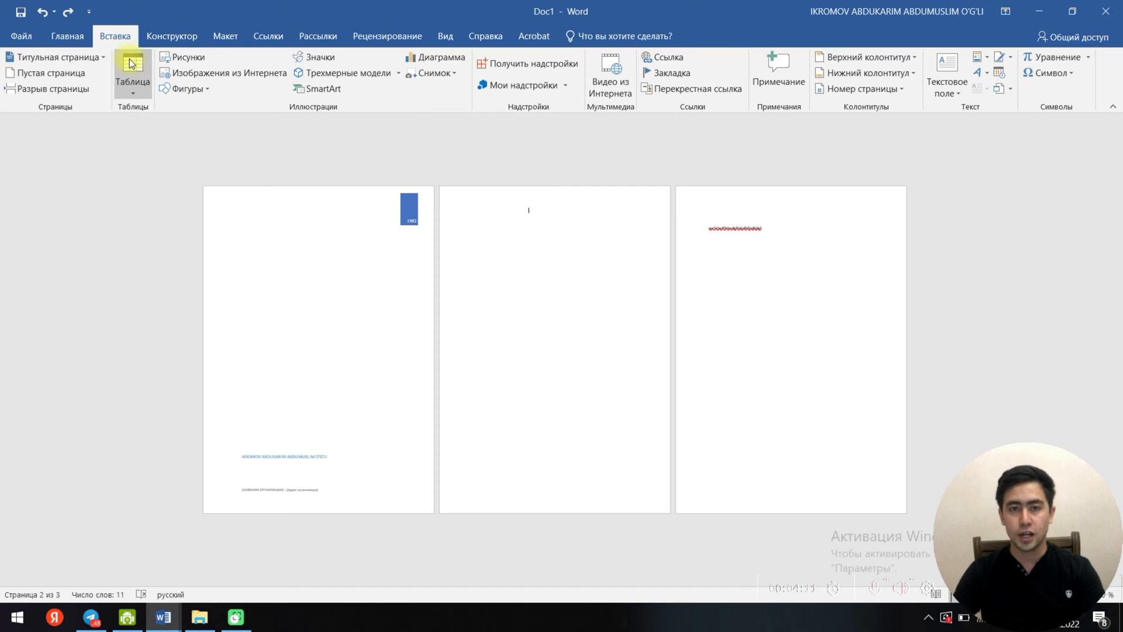
click(134, 92)
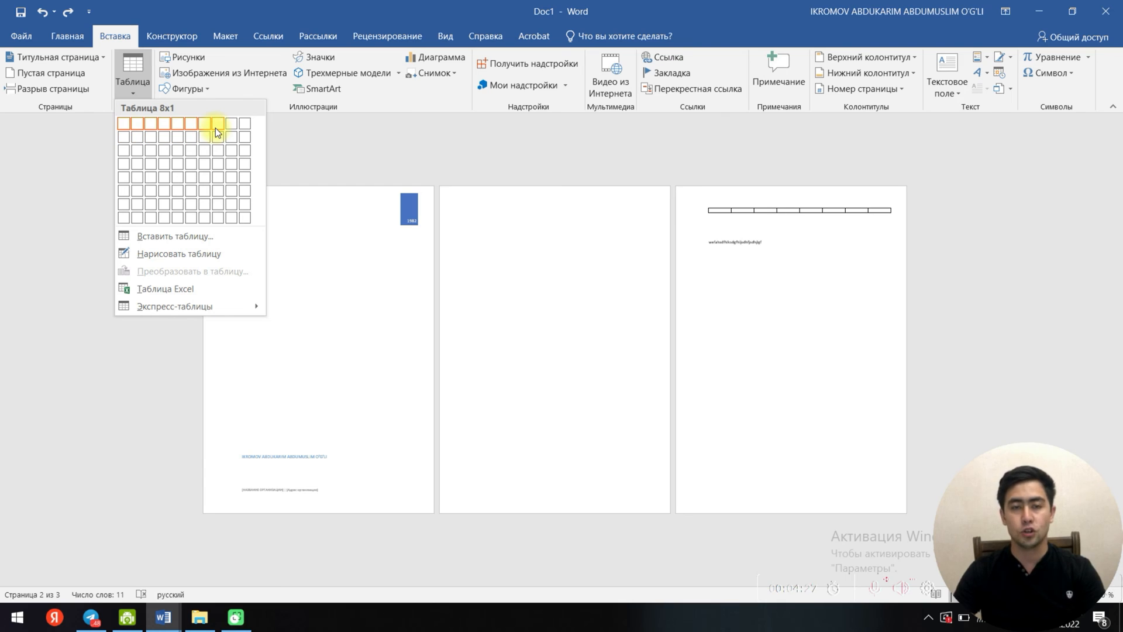
click(157, 253)
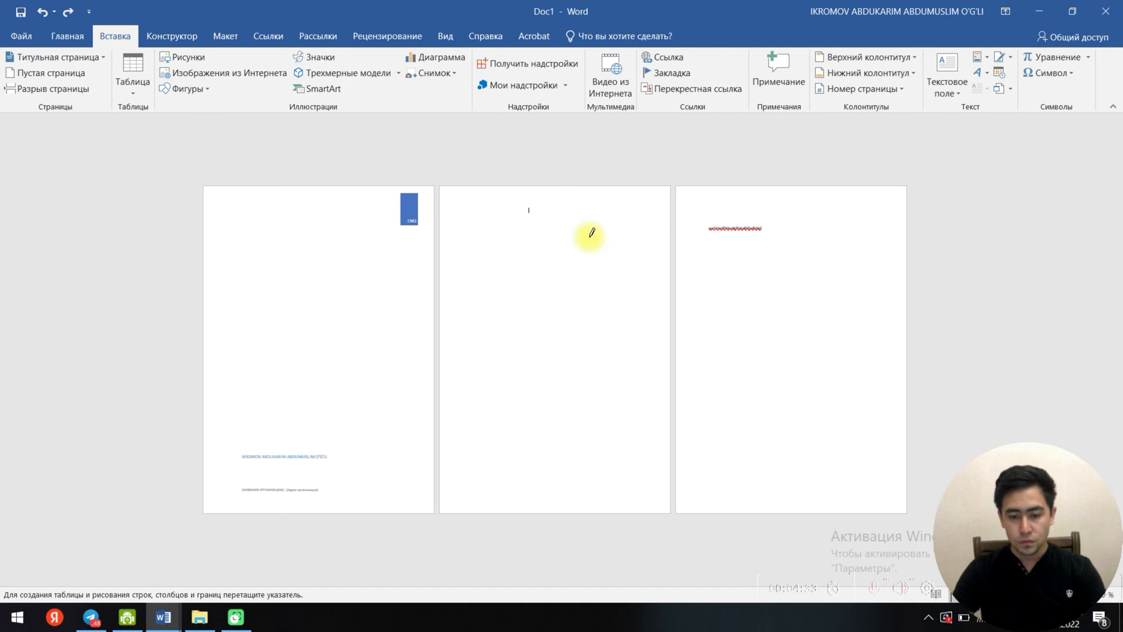
mouse_move(471, 207)
mouse_down()
mouse_move(544, 234)
mouse_move(529, 271)
mouse_move(500, 227)
mouse_move(549, 229)
mouse_move(509, 233)
mouse_move(536, 217)
mouse_move(535, 227)
mouse_up()
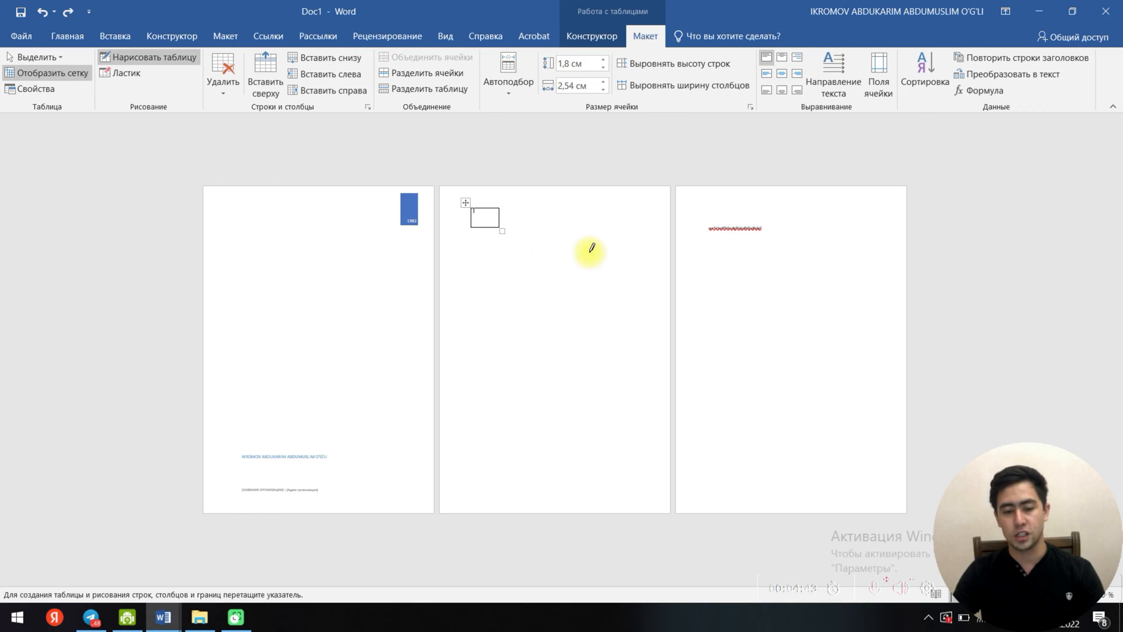
key(ctrl+z)
Step: Insert a table with 8 columns and 4 rows on the blank second page
click(135, 36)
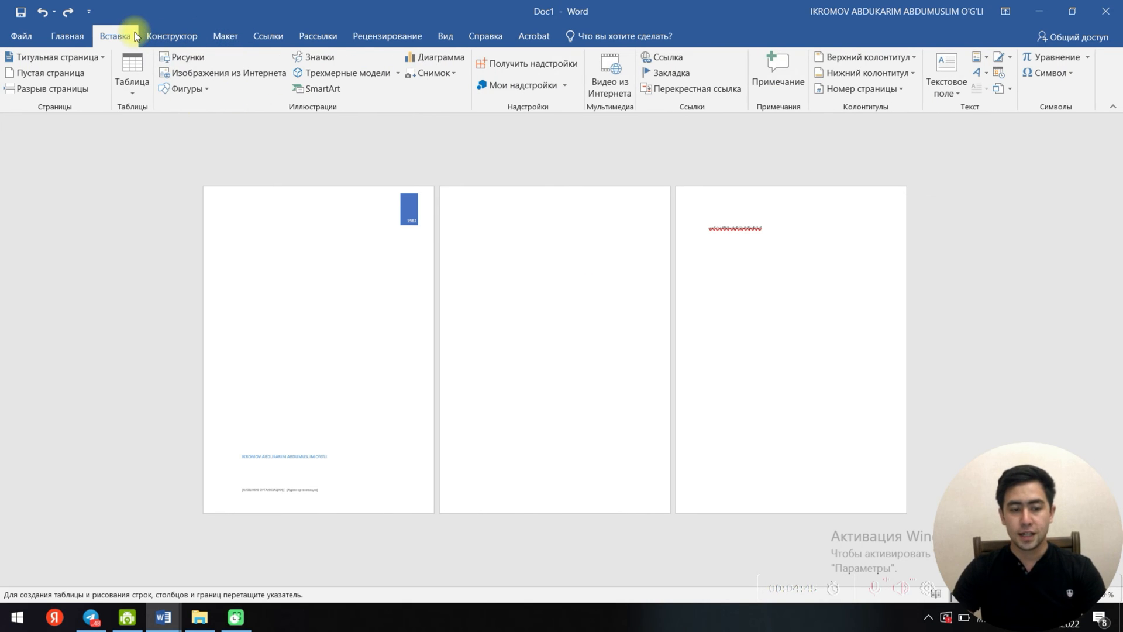
click(134, 94)
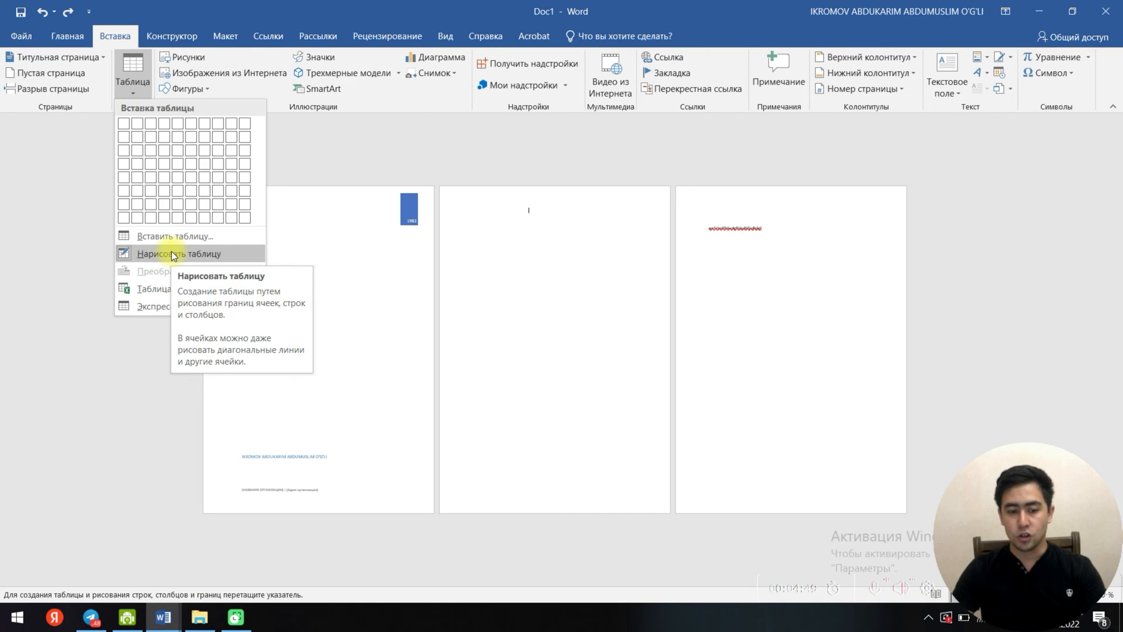
click(526, 243)
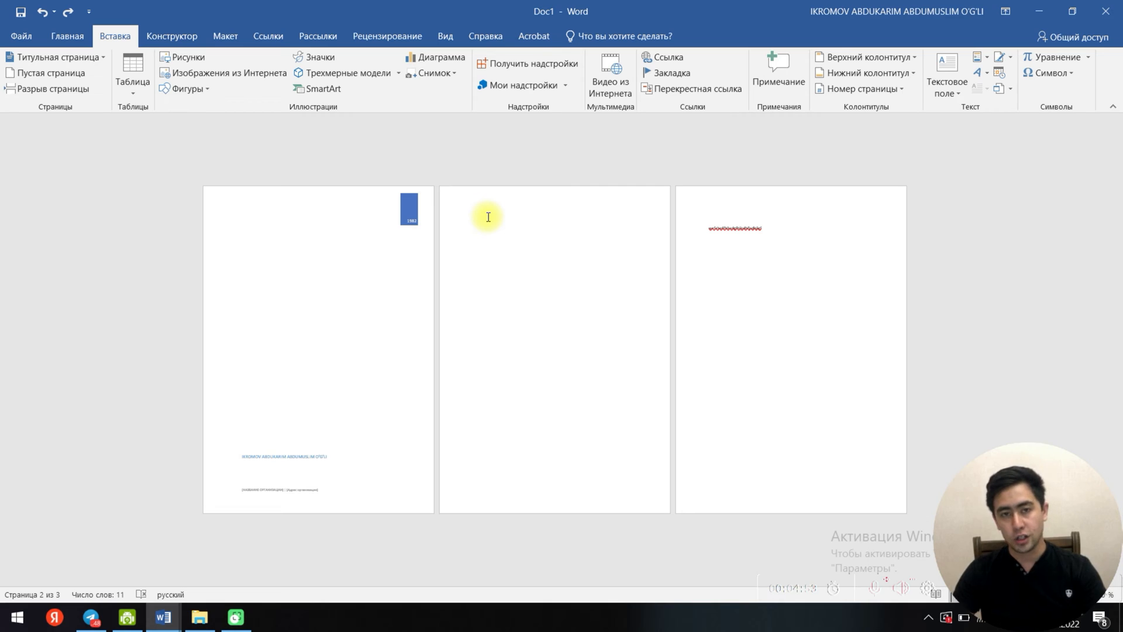
click(148, 96)
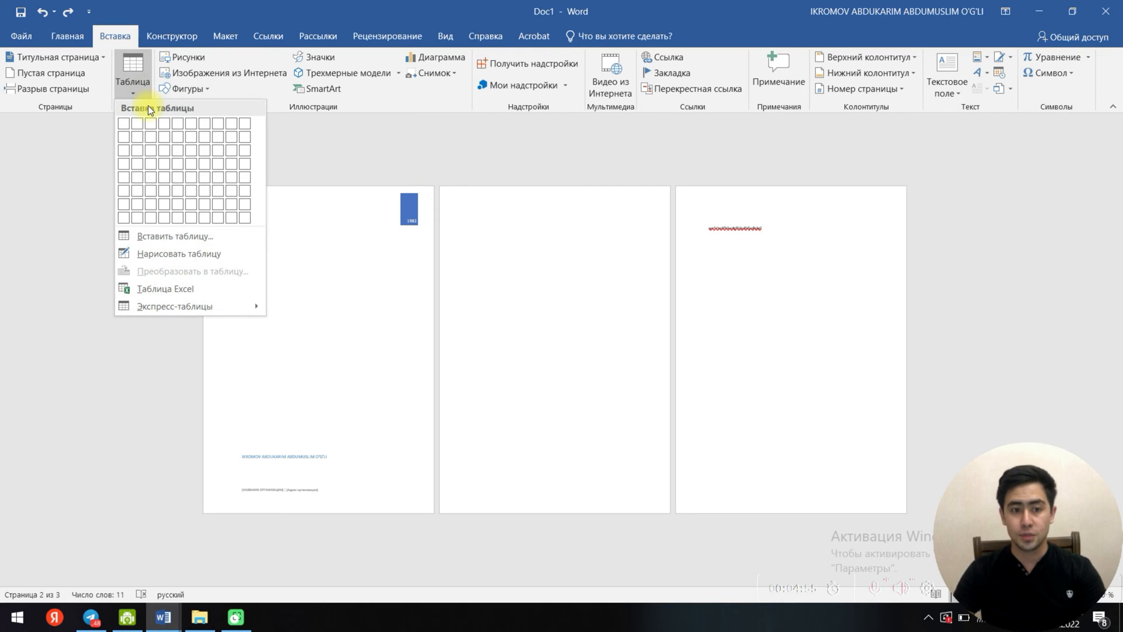
click(220, 164)
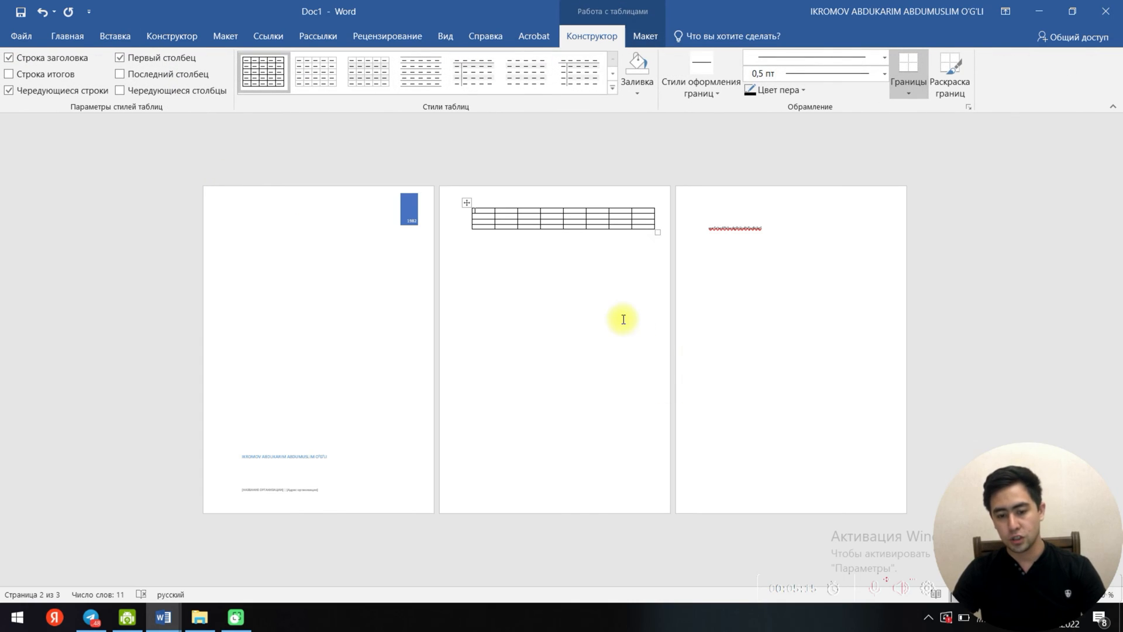
Step: Enter "Dushanba" as the second column's header and three surnames in the first column's lower rows
ctrl+scroll(594, 311, up, 4)
ctrl+scroll(609, 312, up, 1)
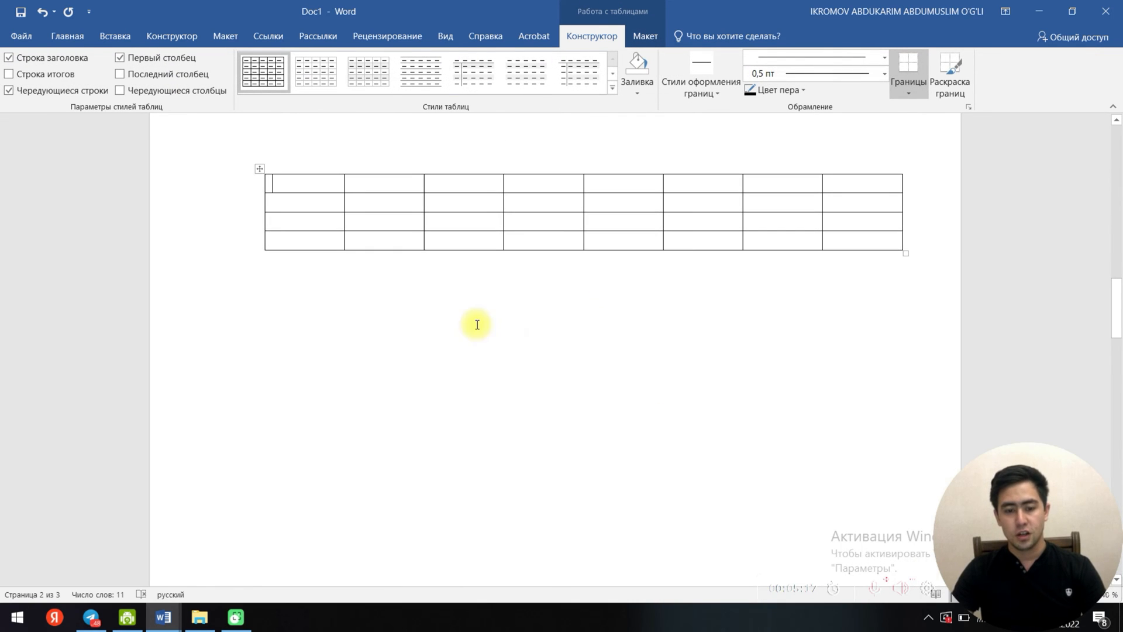
click(391, 182)
text(dus)
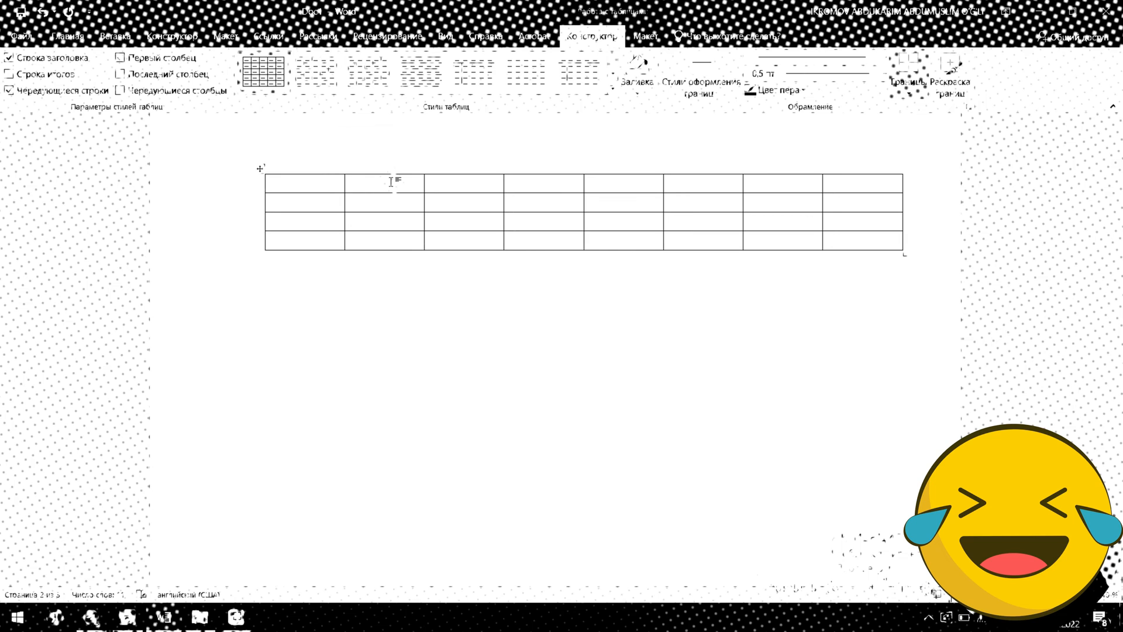
text(ushanba)
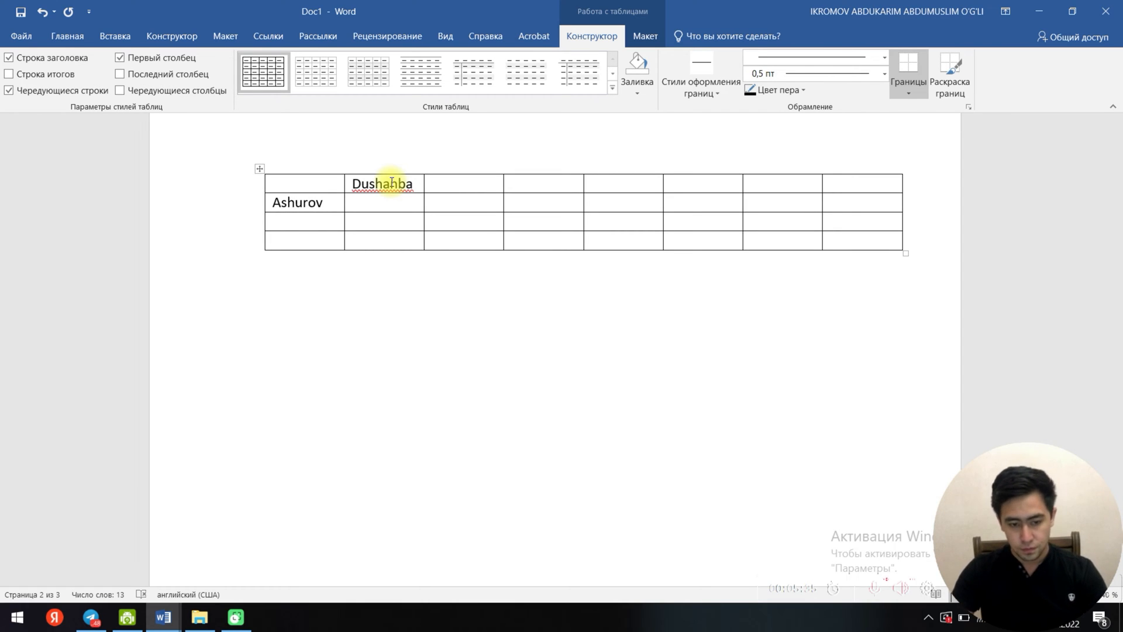
click(284, 225)
text(Norqulov)
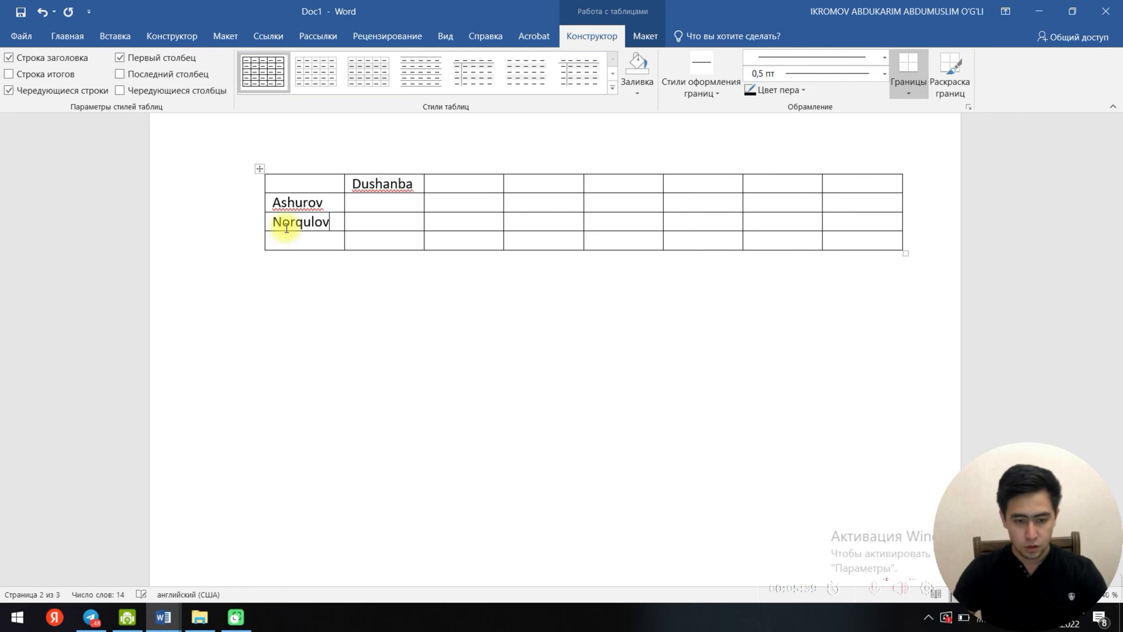
click(319, 237)
text(Yuld)
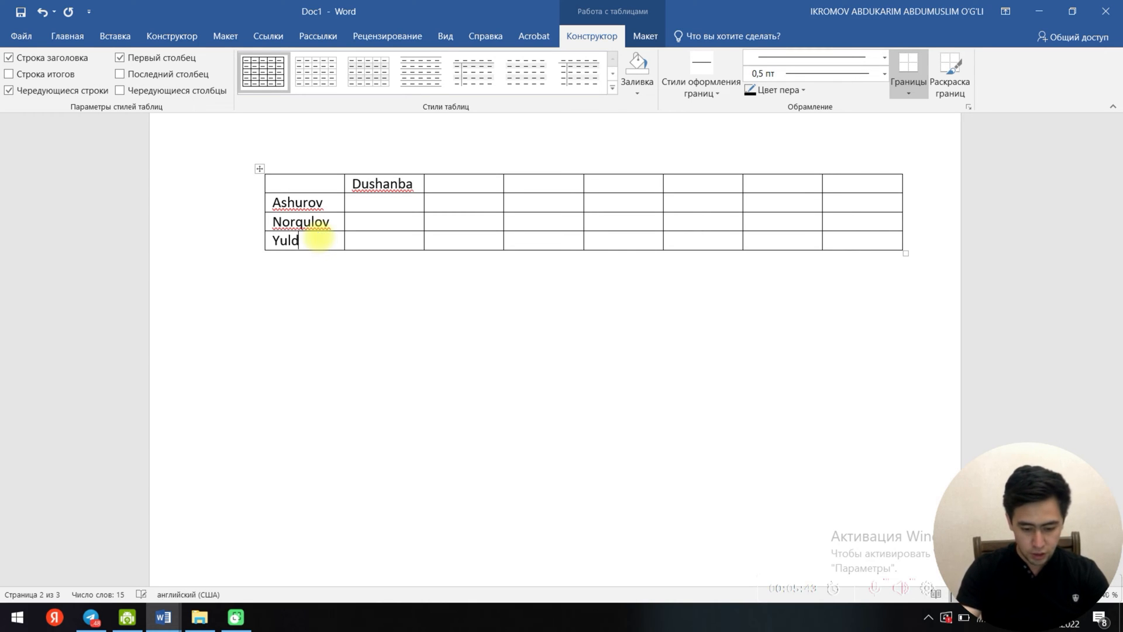
text(asheva)
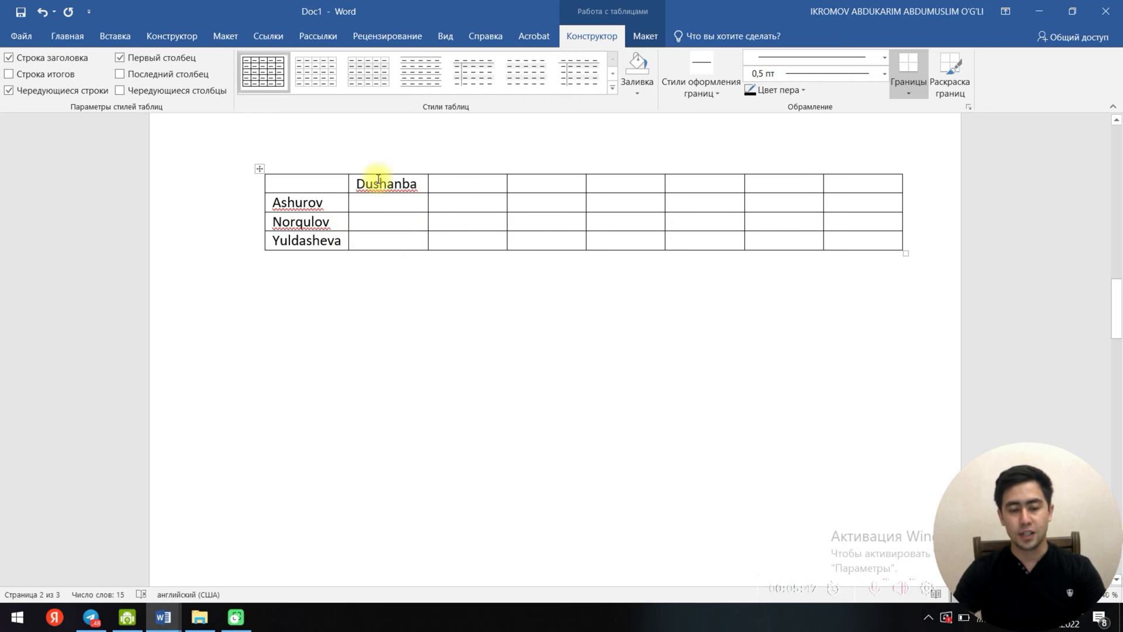
Step: Clear all the text from the table and delete the whole table from the second page
click(259, 168)
key(Delete)
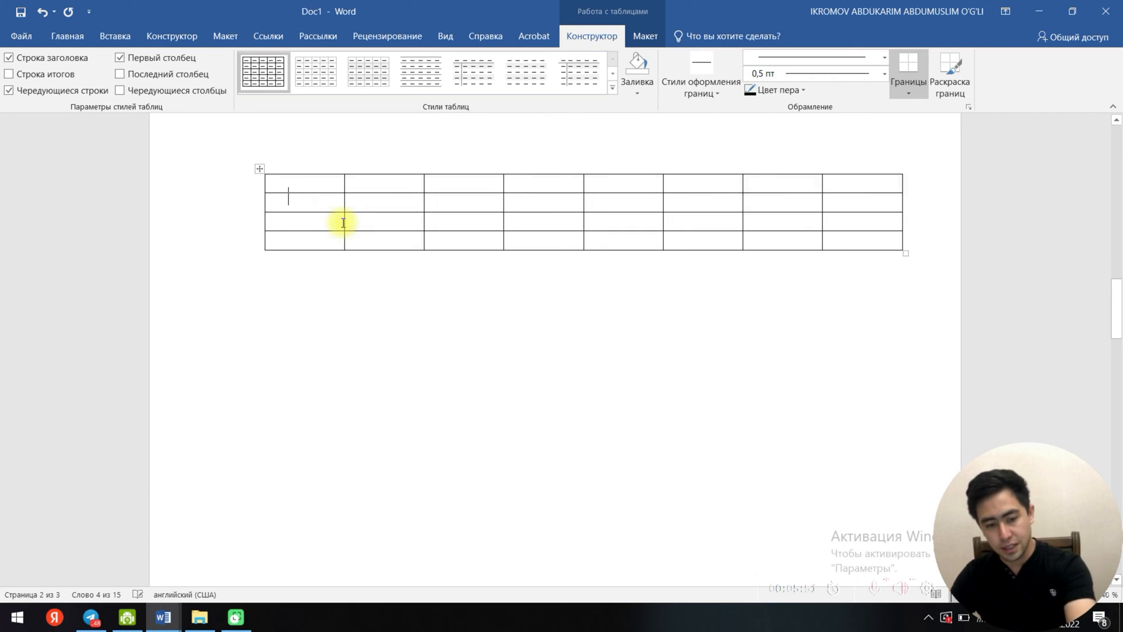
click(307, 220)
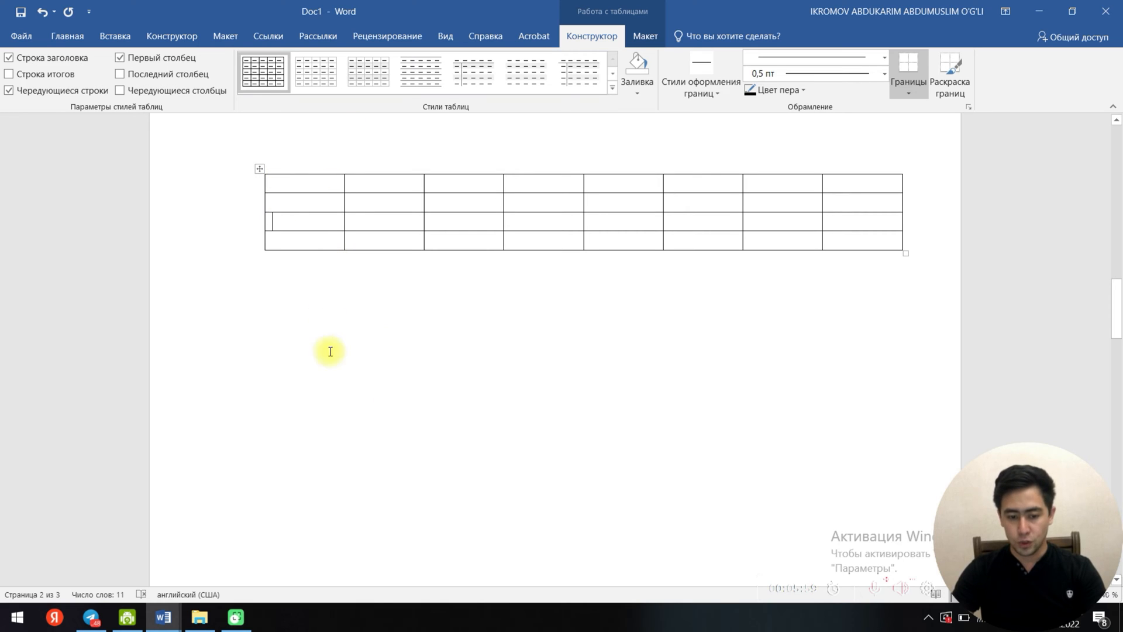
right_click(261, 169)
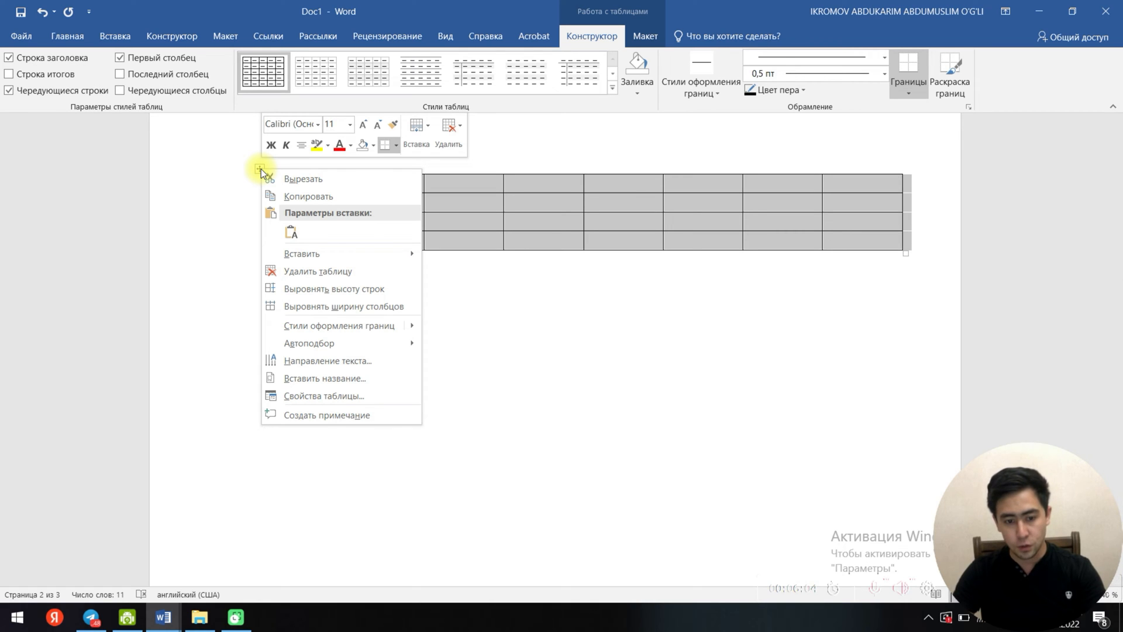
click(291, 278)
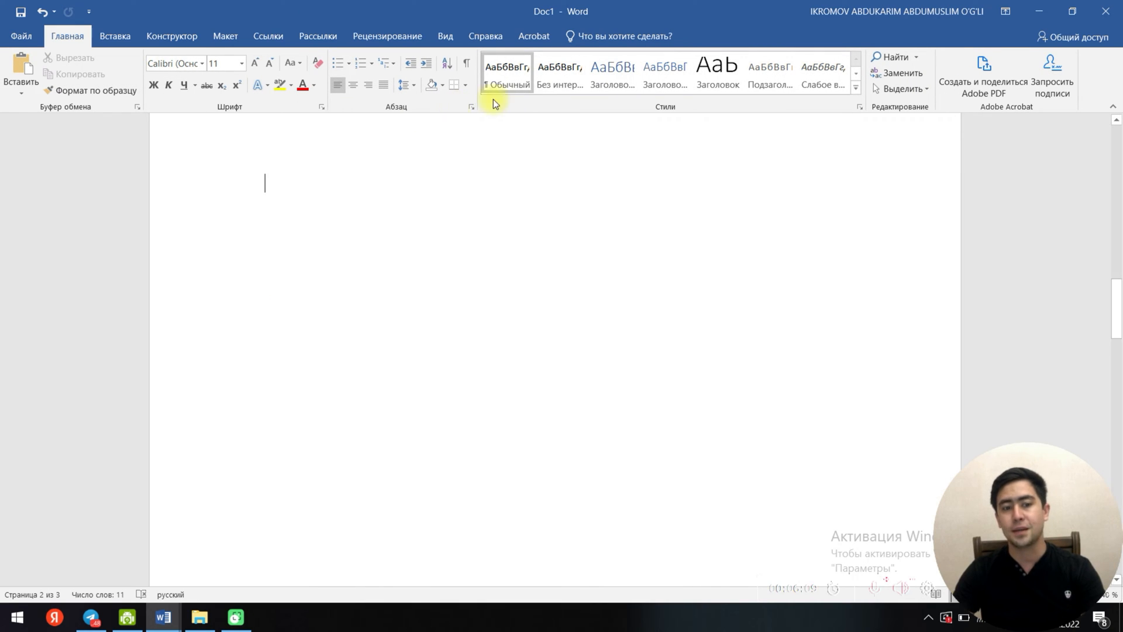
Step: Insert the picture photo_2021-12-30_00-56-27 from the Pictures folder on the second page, and delete it
click(115, 36)
scroll(329, 283, up, 2)
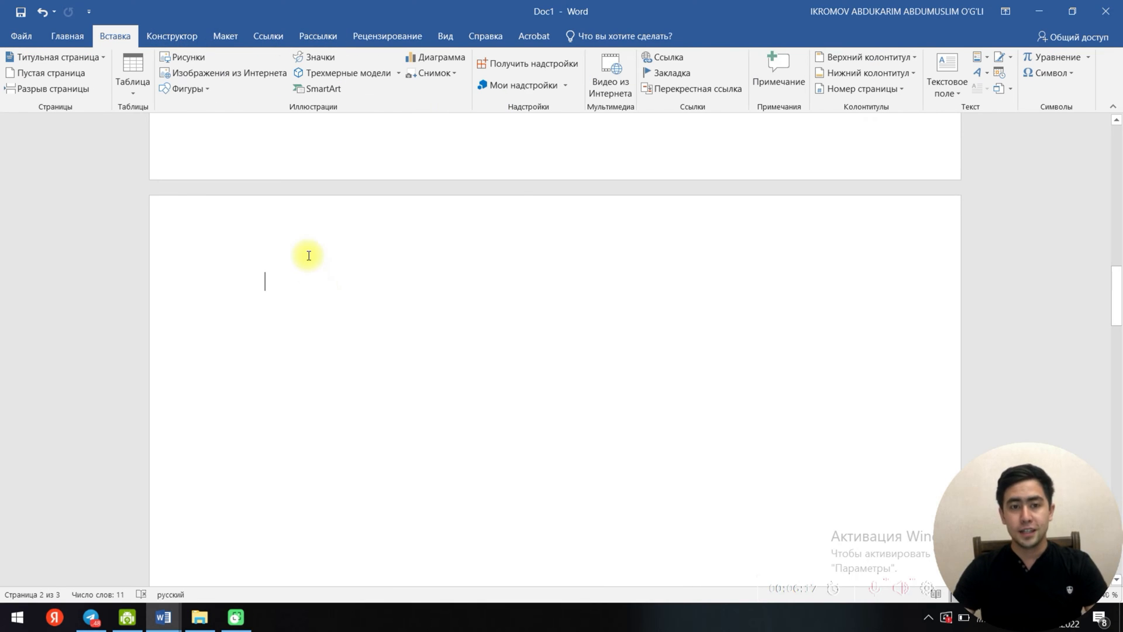
click(186, 57)
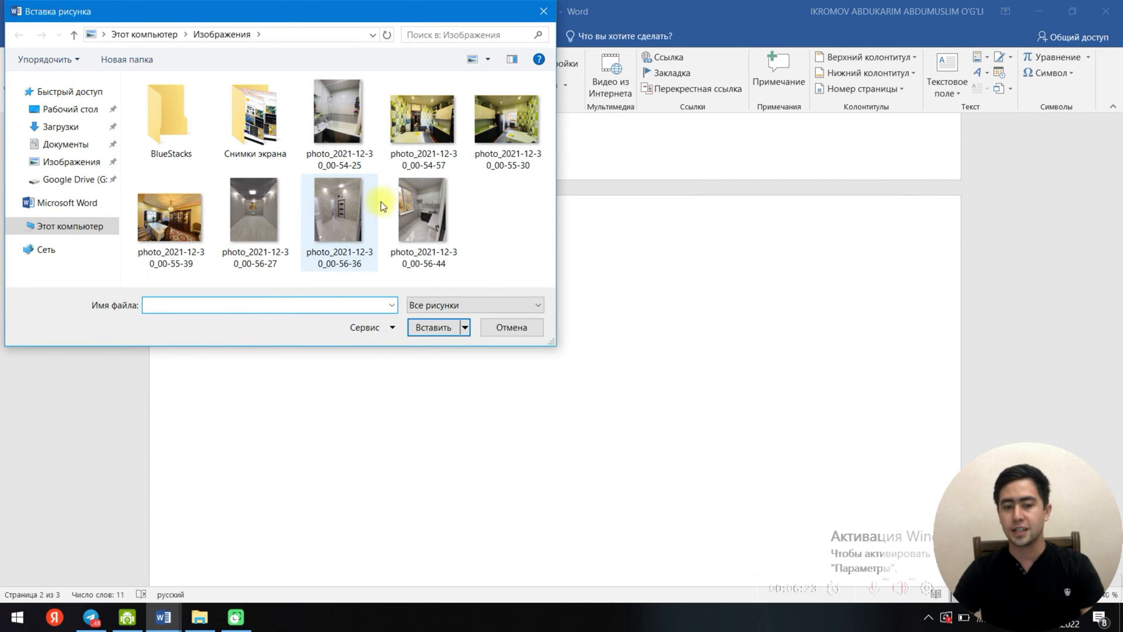
click(272, 234)
click(436, 328)
ctrl+scroll(500, 325, down, 4)
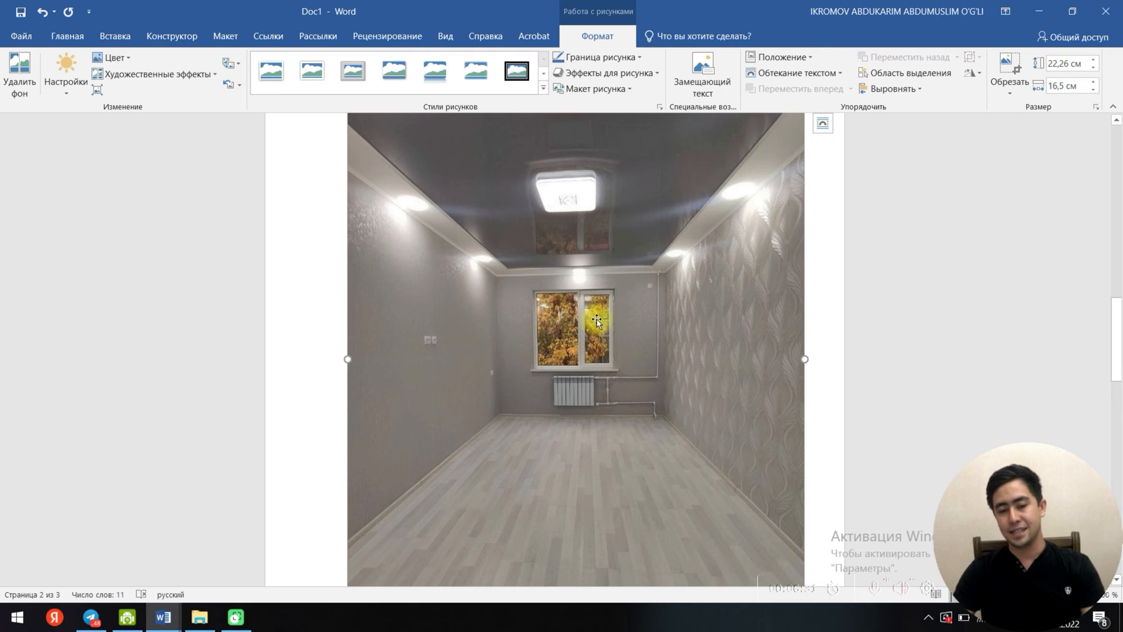
key(Delete)
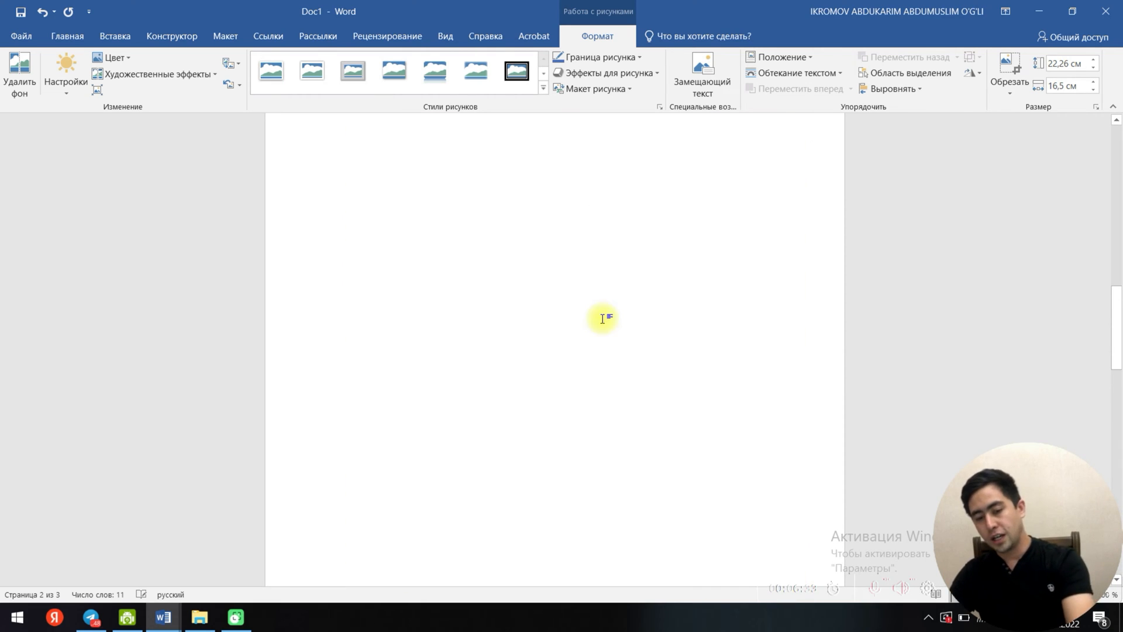
Step: Browse the Desktop, This PC and the Google Drive folder "M ot" as picture sources, and leave the dialog without inserting anything
click(105, 39)
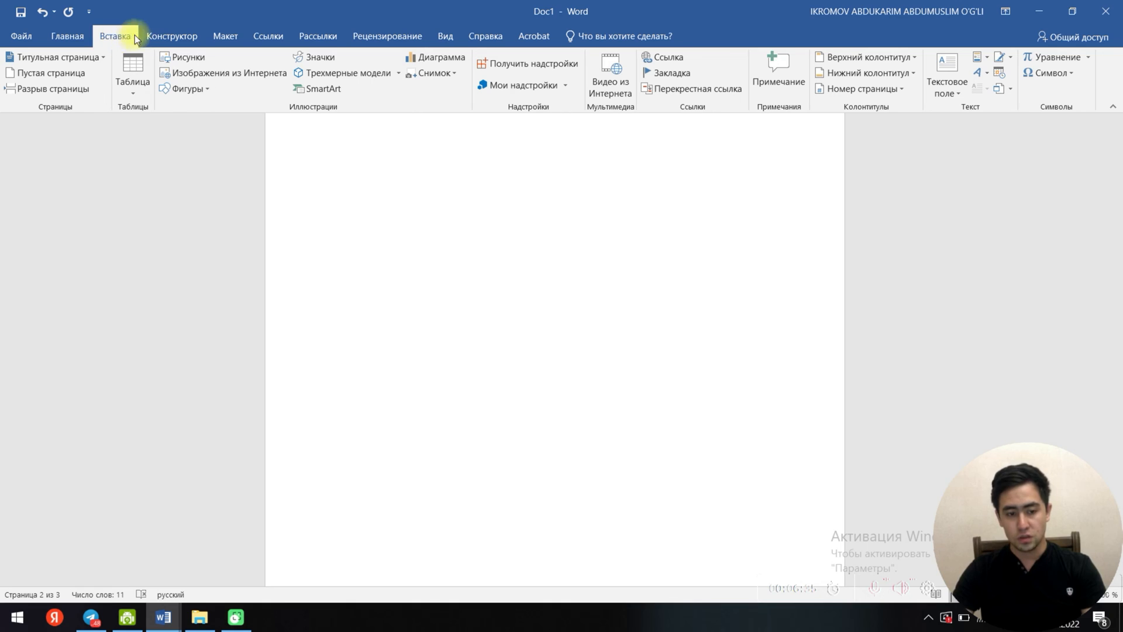
click(178, 59)
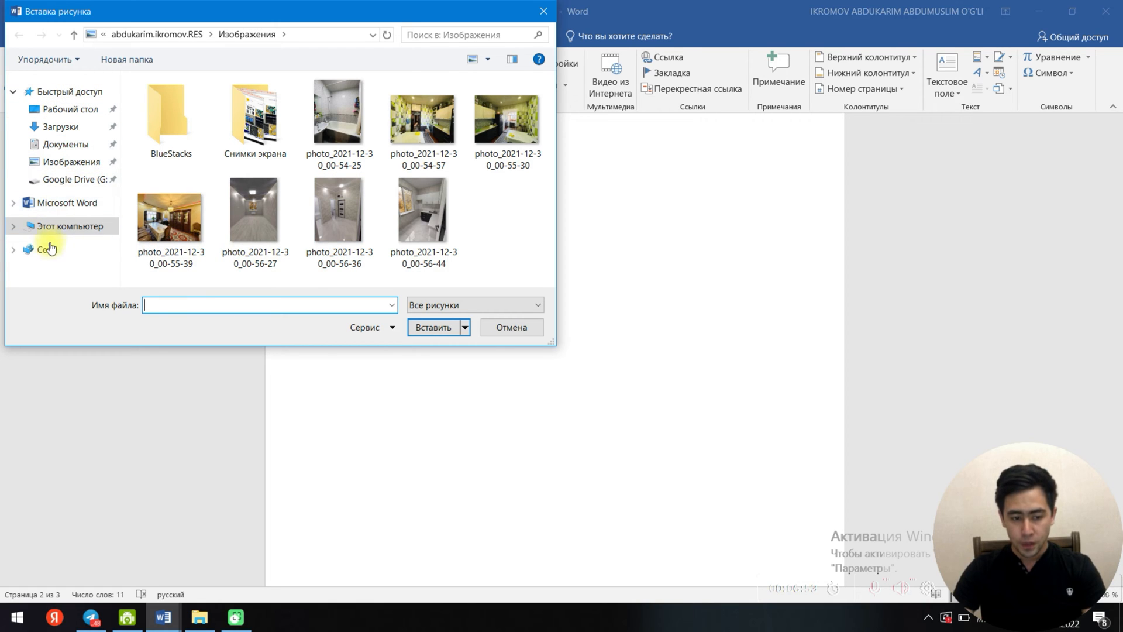
click(64, 109)
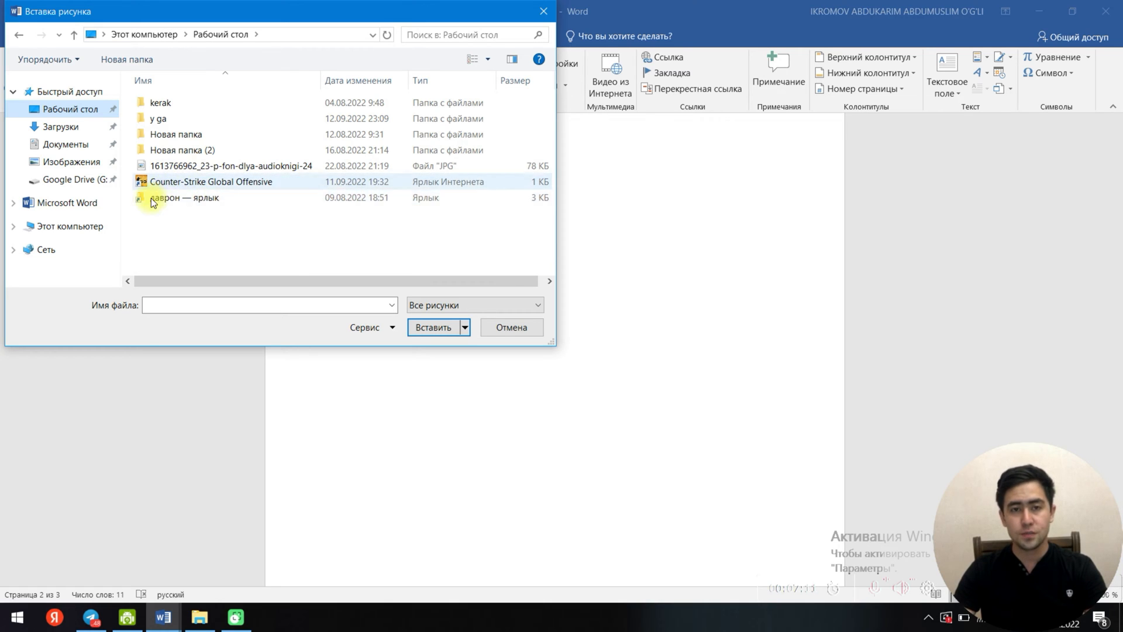
click(80, 228)
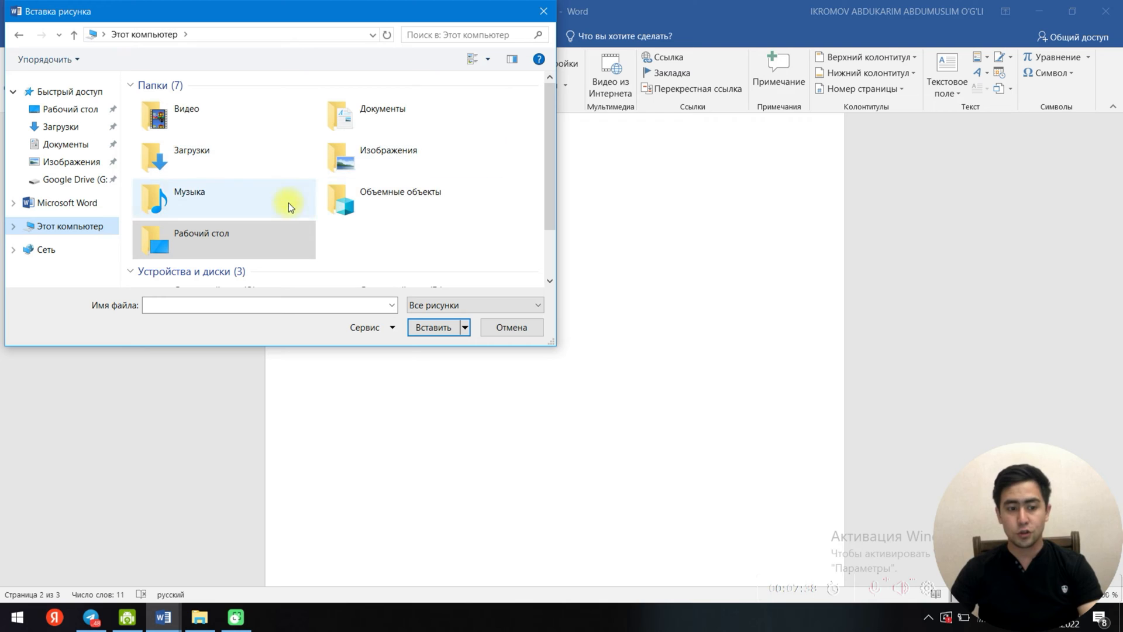
scroll(313, 201, down, 2)
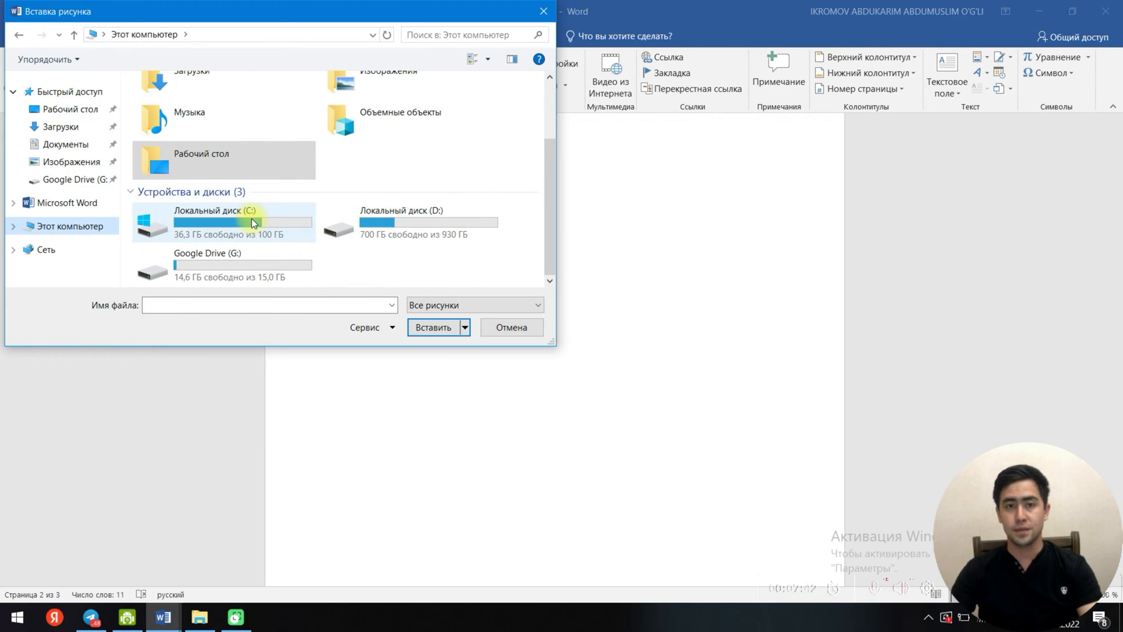
double_click(170, 260)
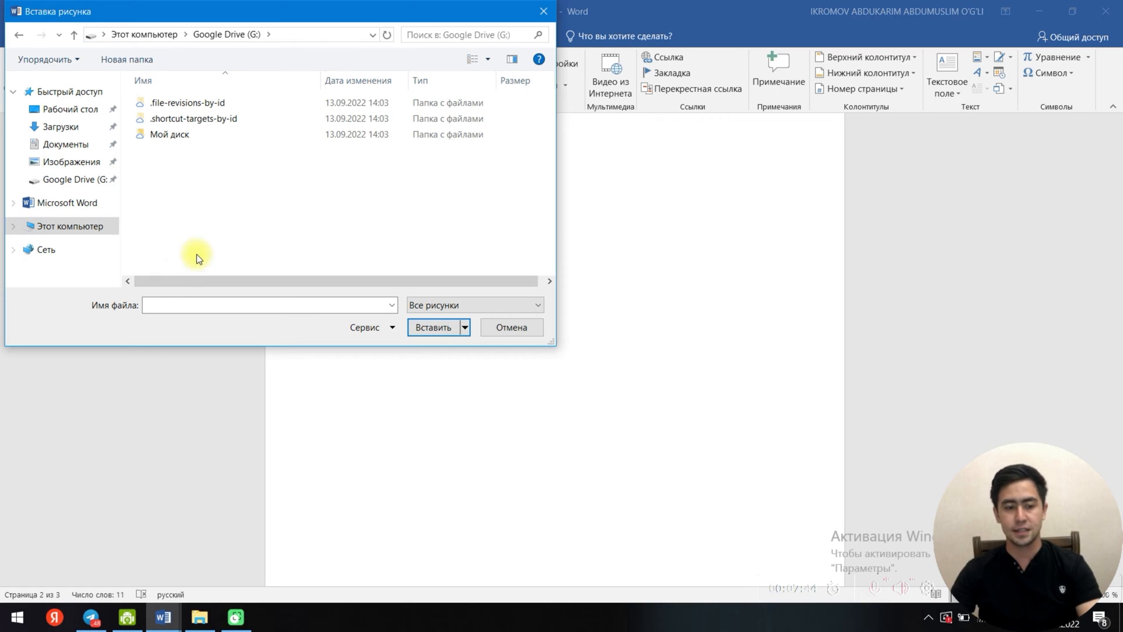
double_click(169, 135)
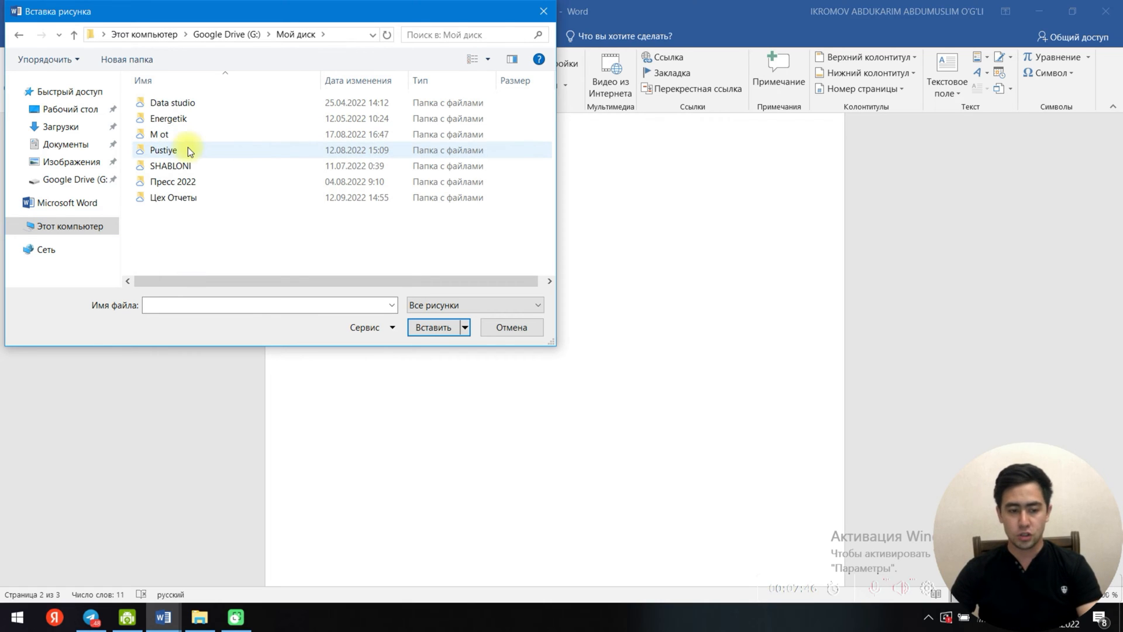
double_click(186, 136)
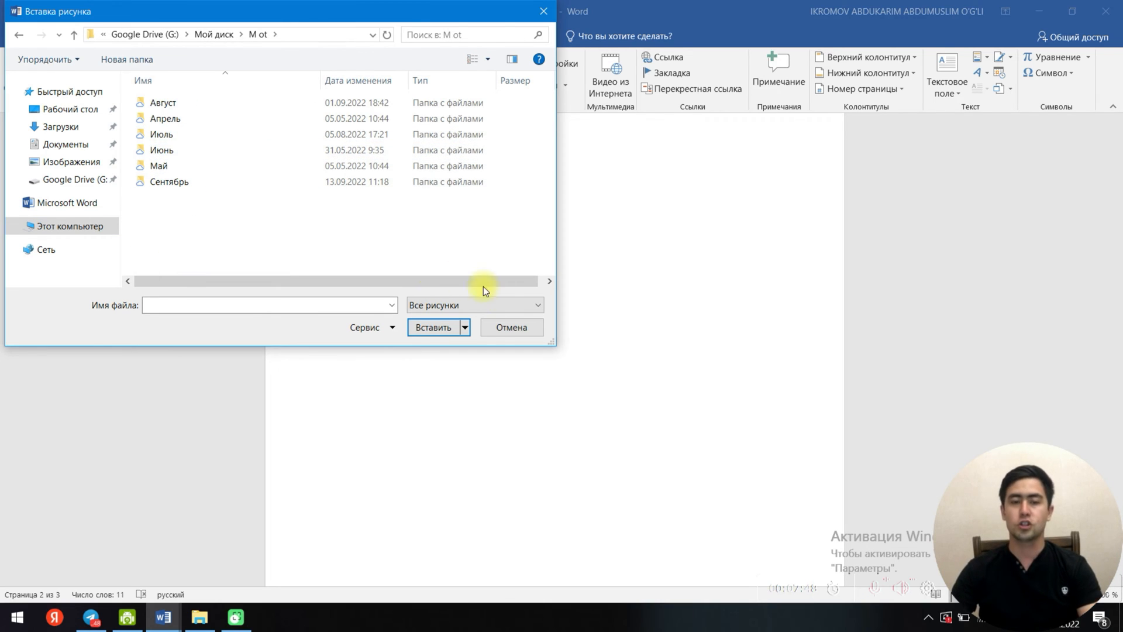
click(512, 327)
scroll(409, 240, up, 2)
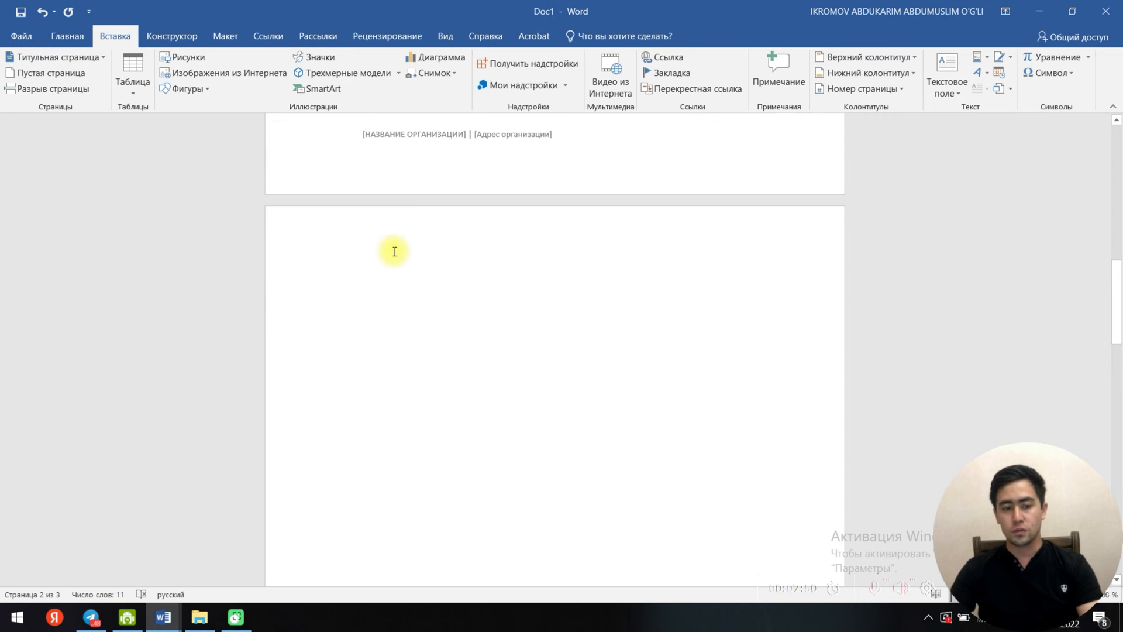
click(185, 57)
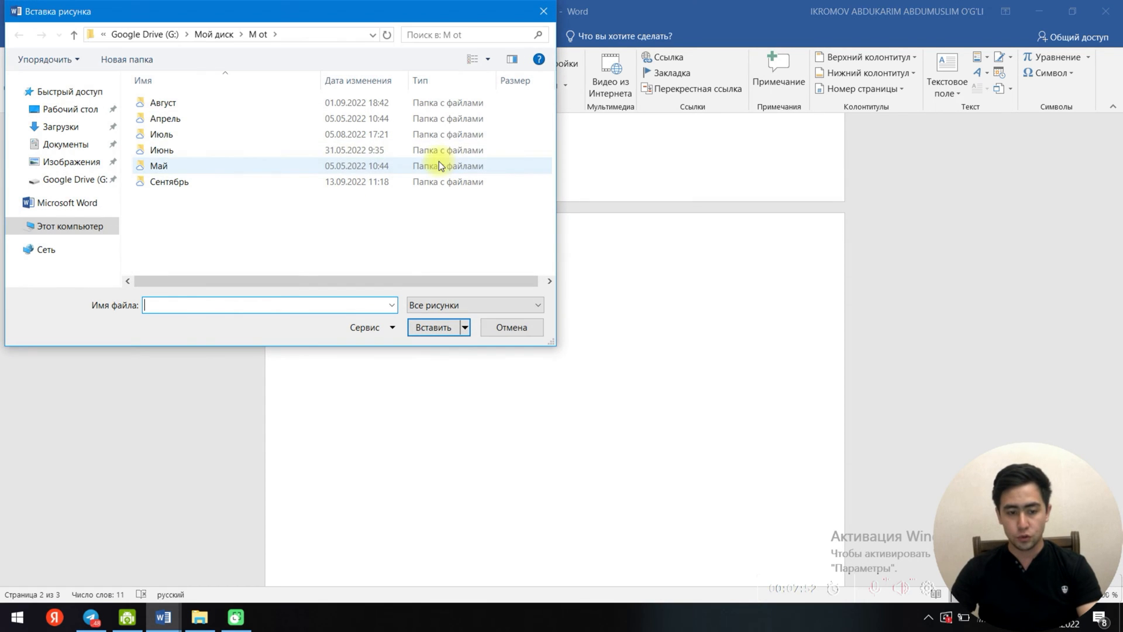
click(71, 109)
click(175, 166)
click(414, 326)
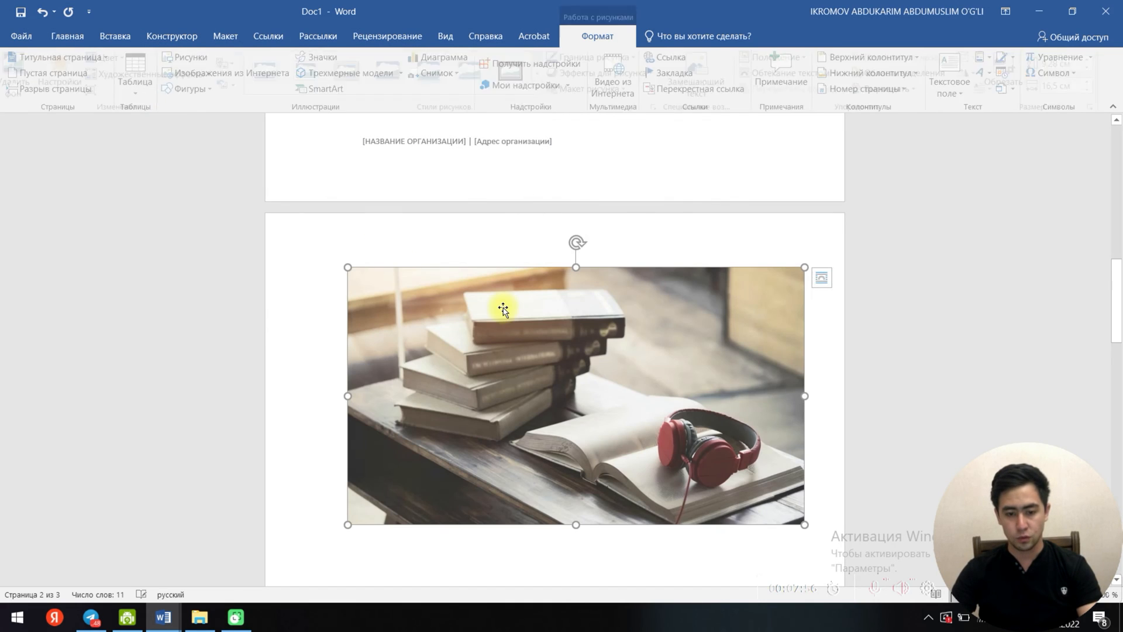
Step: Try background removal on the books-and-headphones picture, and undo it
scroll(571, 318, down, 3)
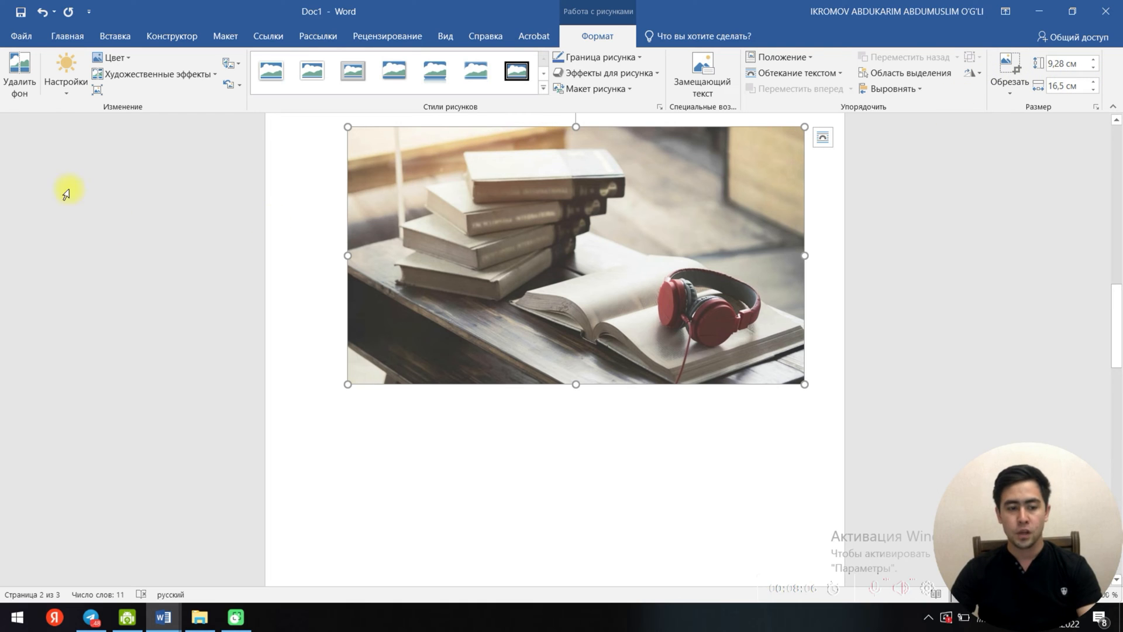
click(28, 71)
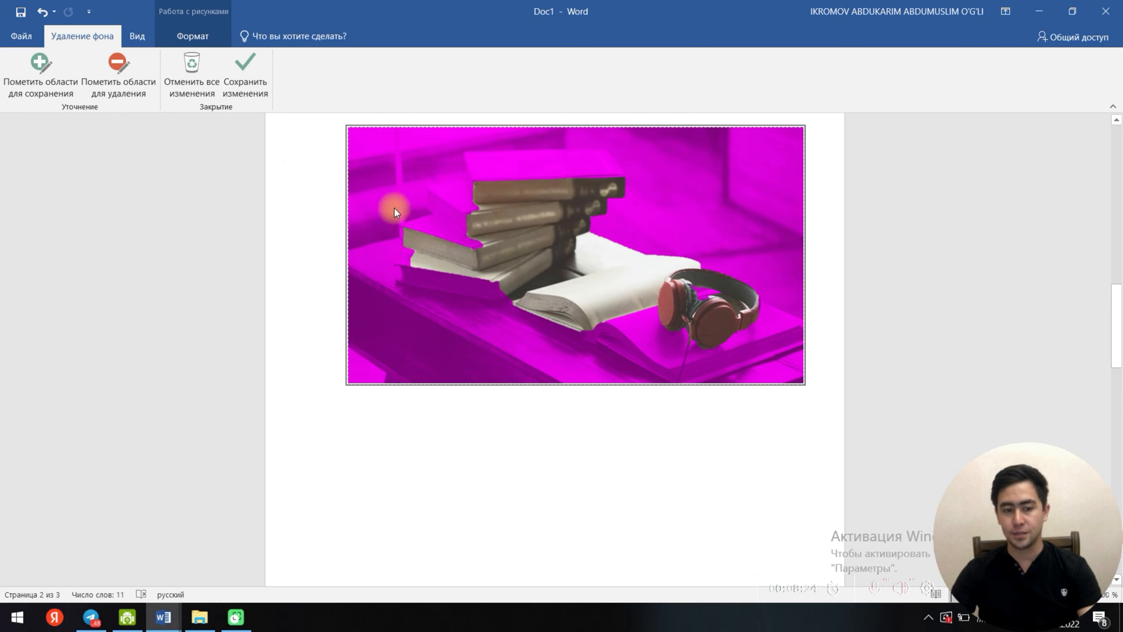
click(49, 12)
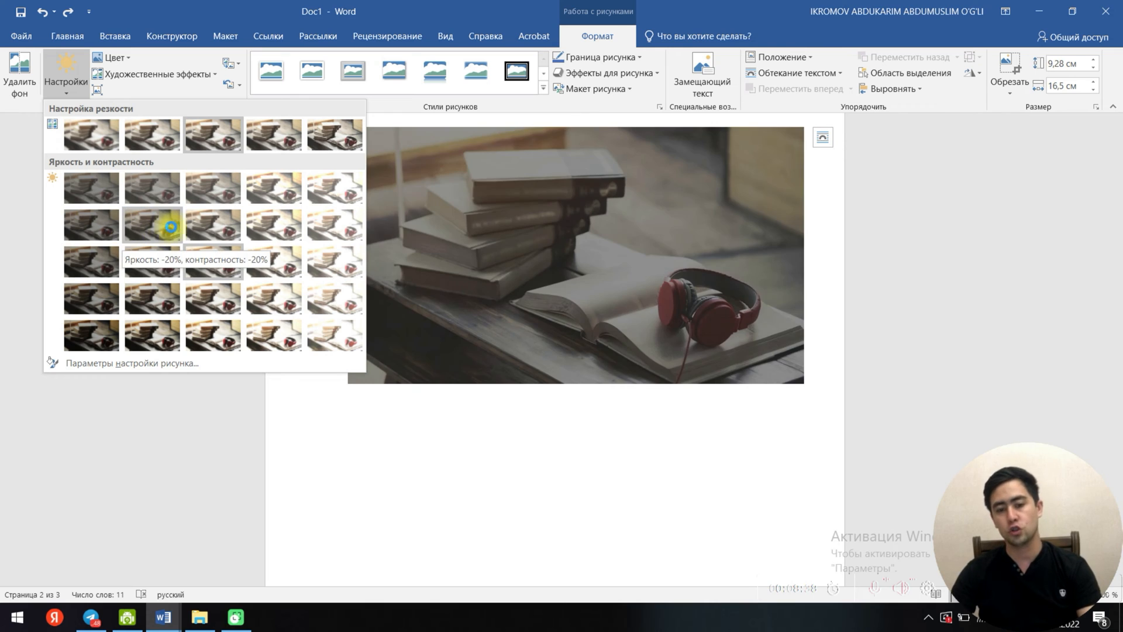
Step: Examine the brightness and contrast corrections, color variants and artistic effects available for the picture without applying any
click(151, 64)
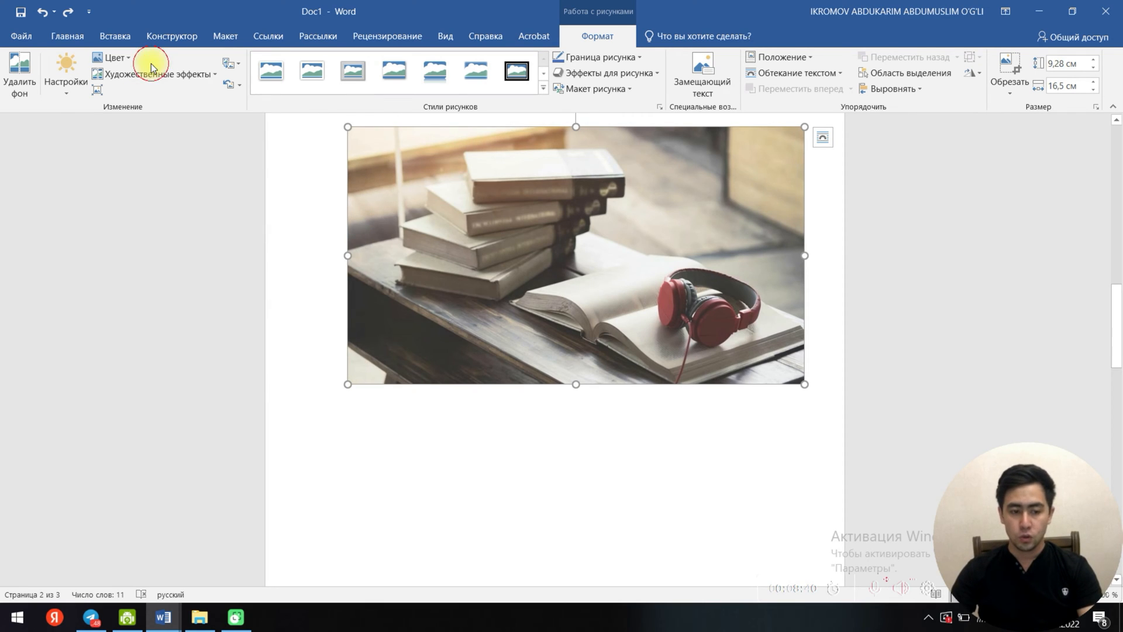
click(113, 62)
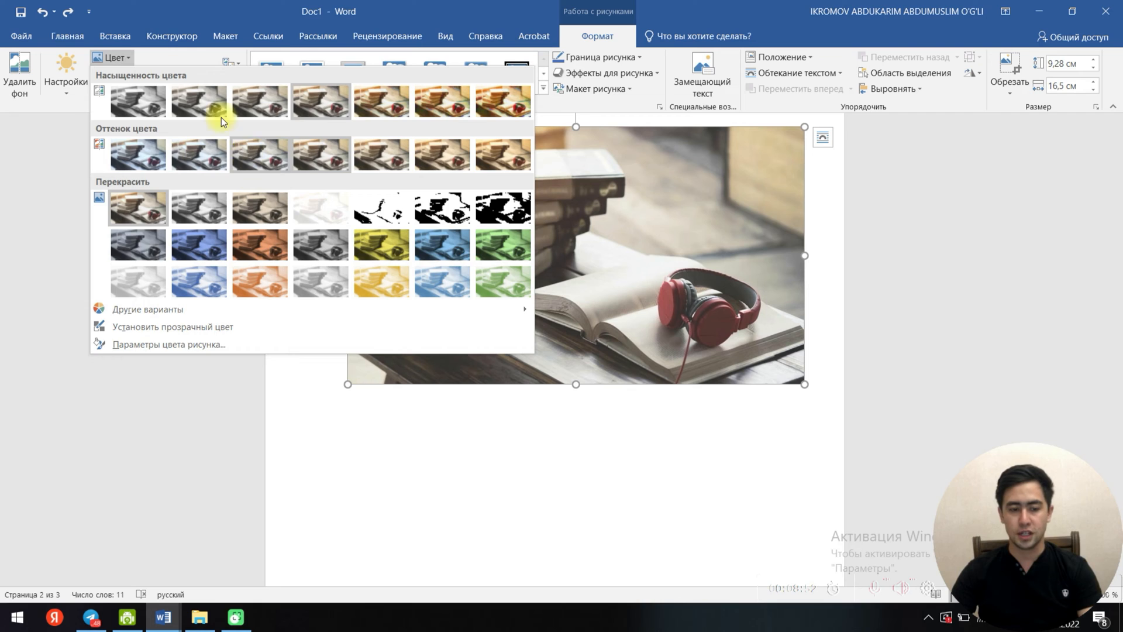
click(151, 60)
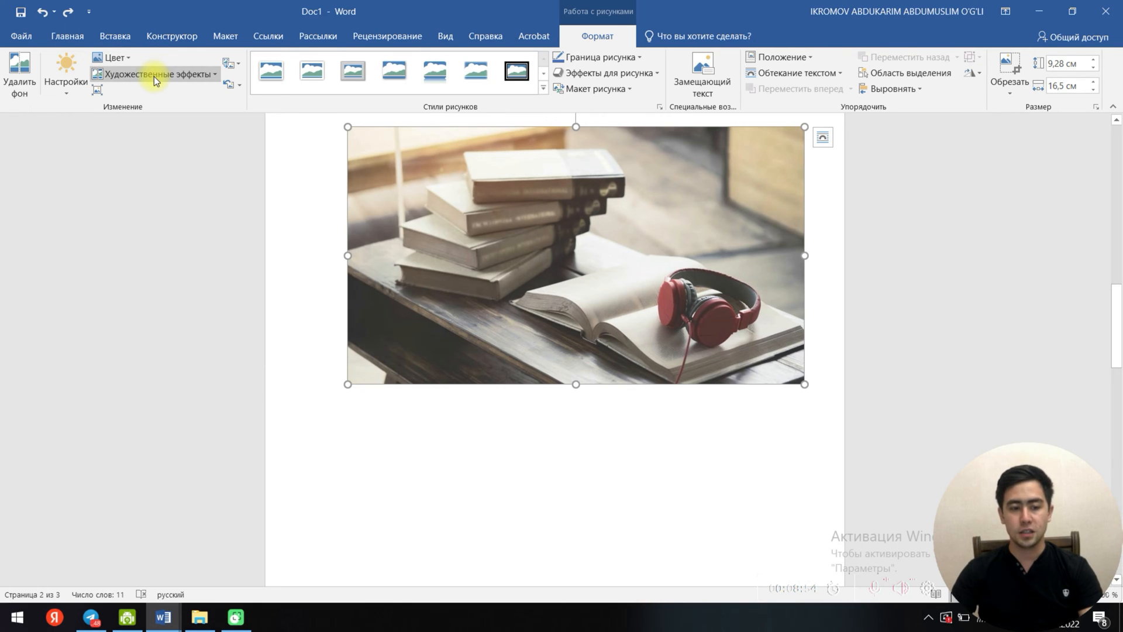
click(153, 76)
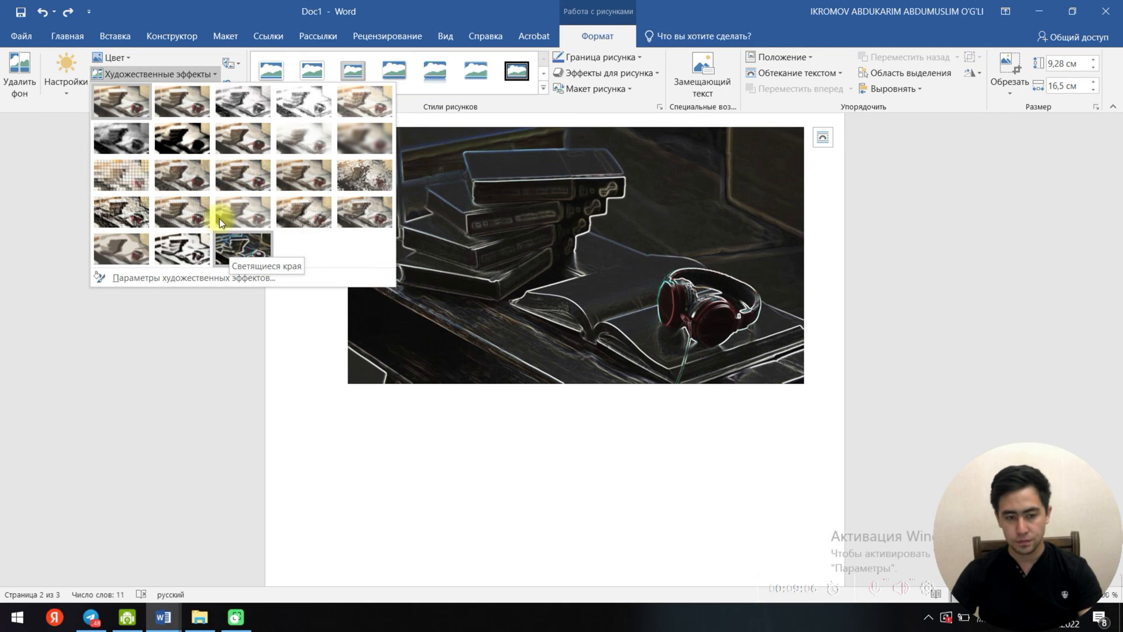
click(165, 69)
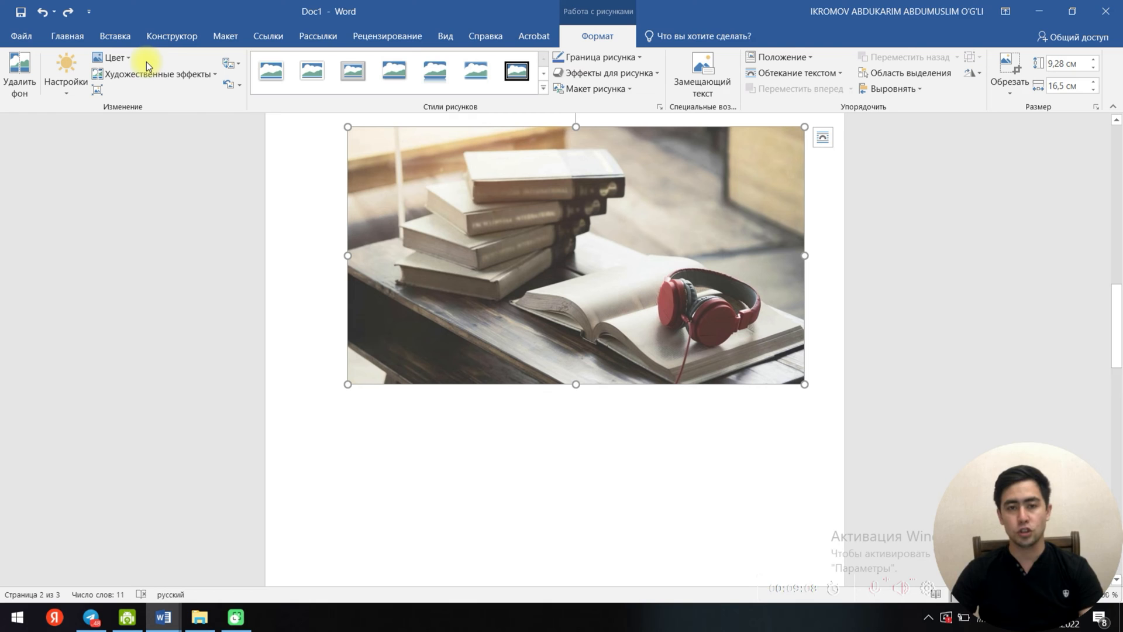
Step: Compress only this picture to web quality (150 pixels per inch), with its cropped areas deleted
click(98, 93)
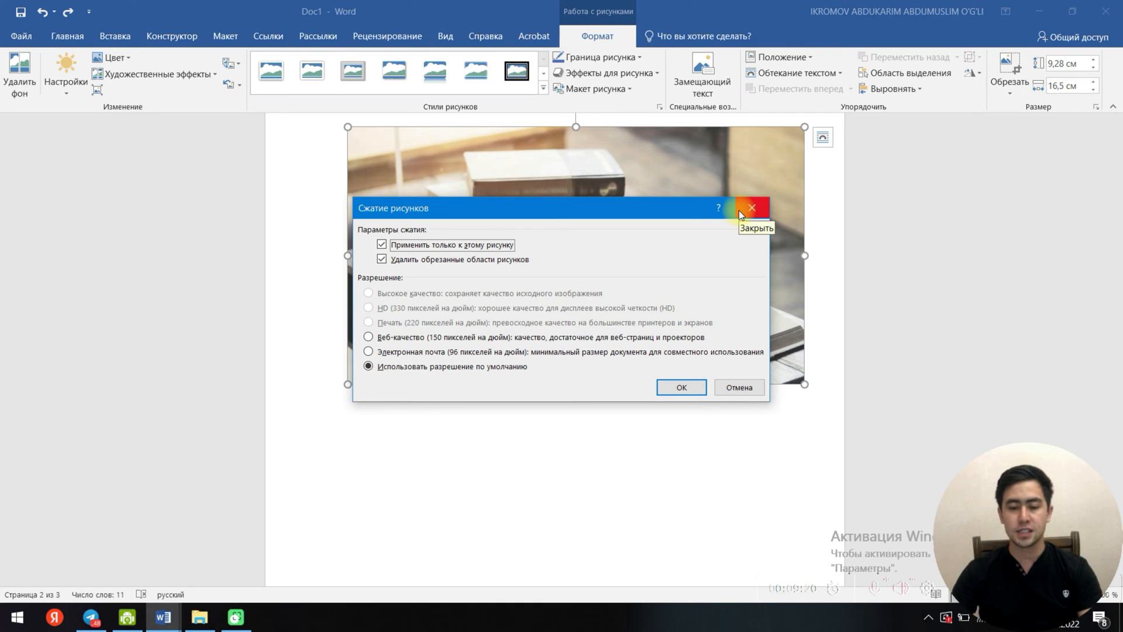
click(738, 209)
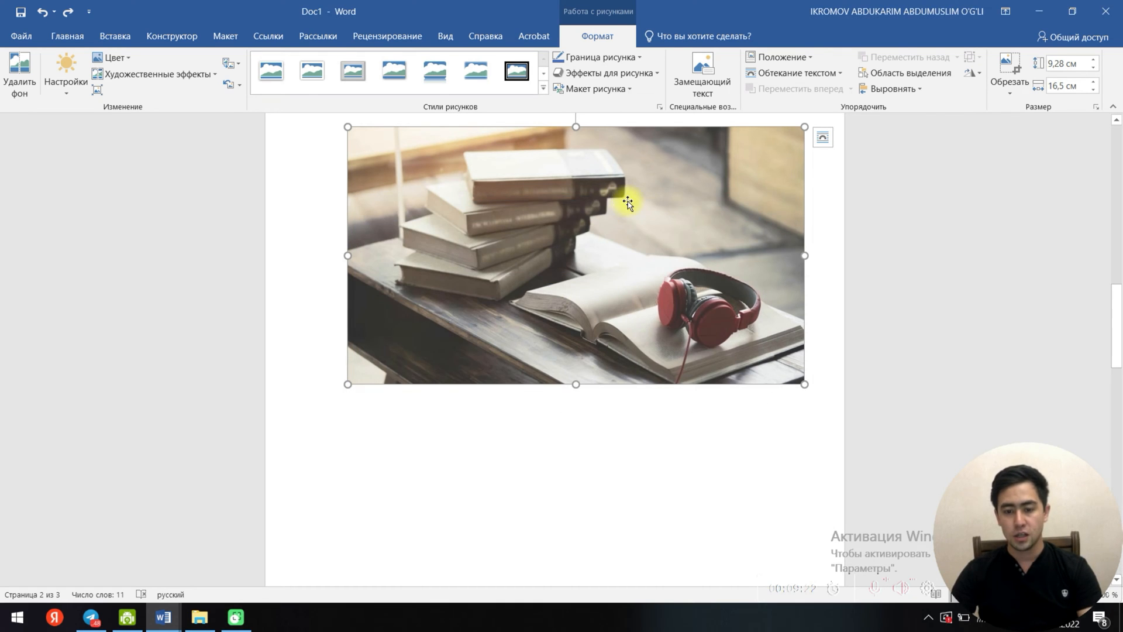
click(97, 90)
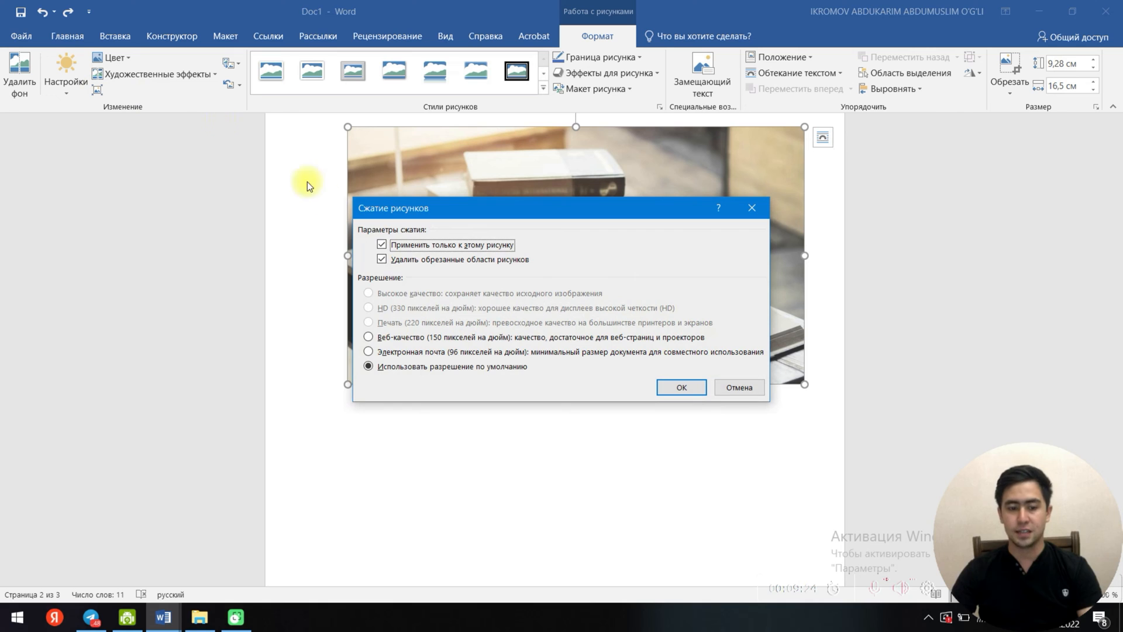
click(392, 338)
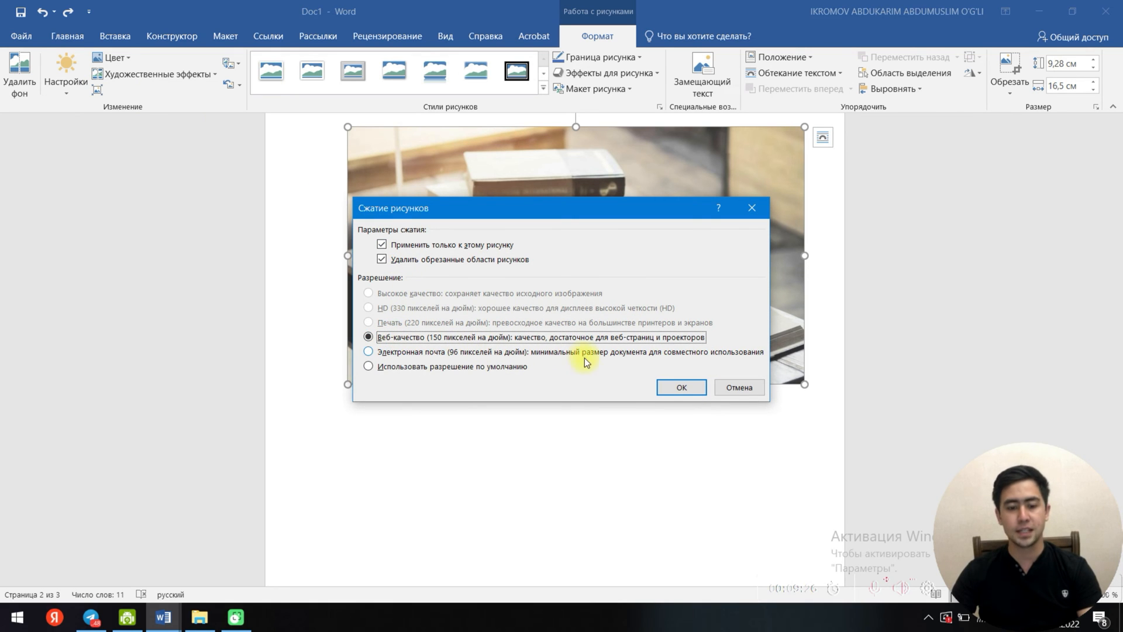
click(678, 387)
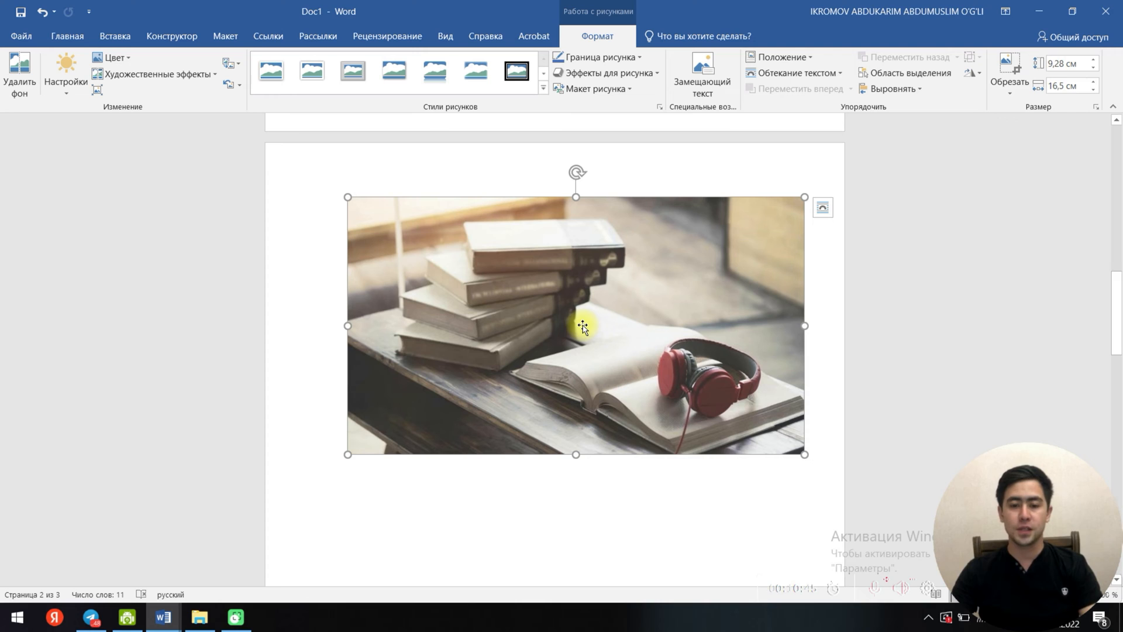
Step: Try the white matte frame, reflected rounded rectangle and oval styles on the picture, and settle on the drop-shadow rectangle style
click(311, 70)
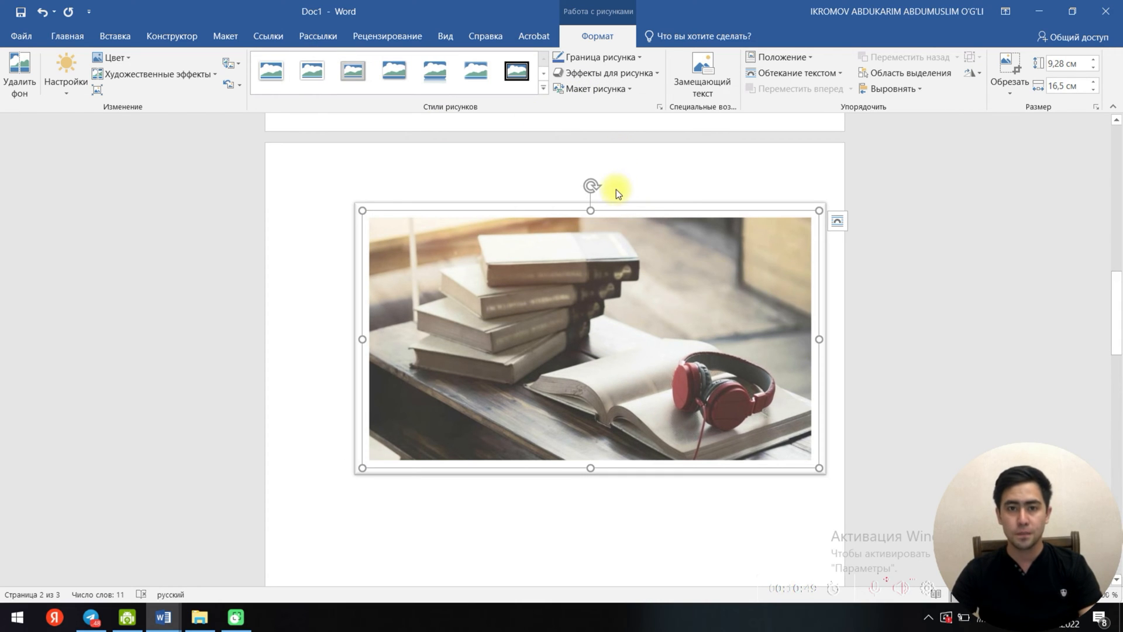
click(436, 85)
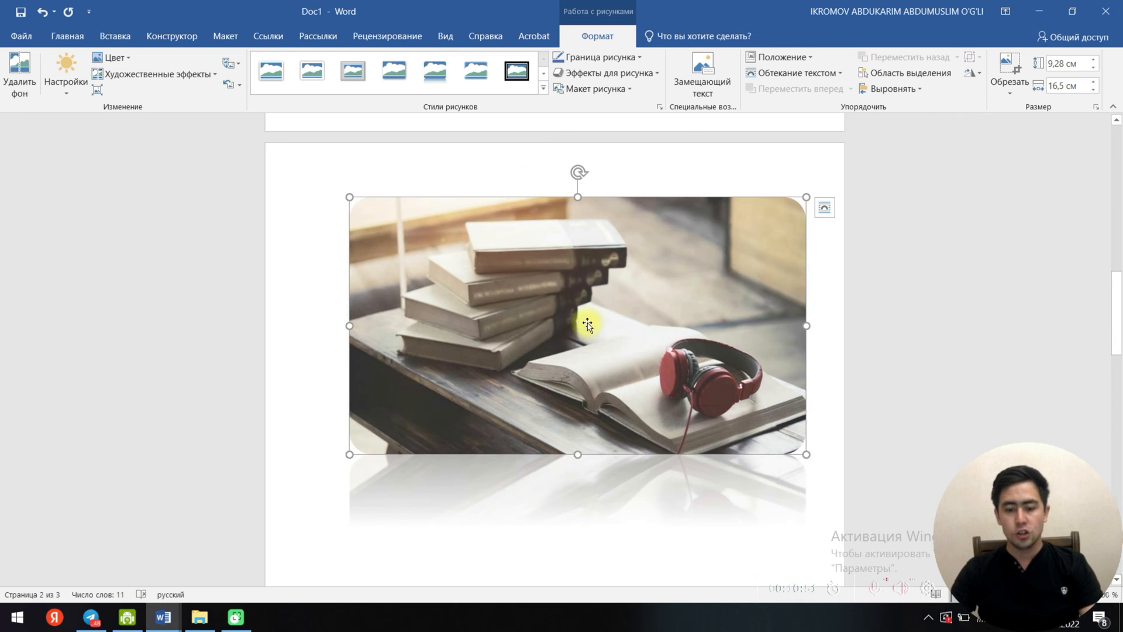
scroll(514, 323, down, 1)
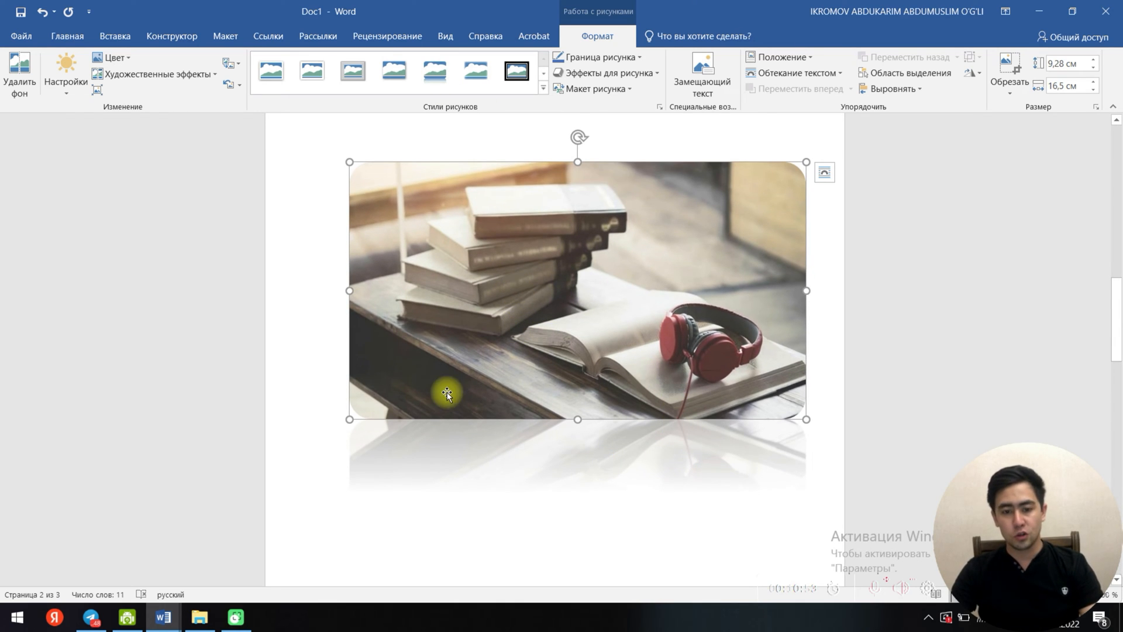
click(544, 73)
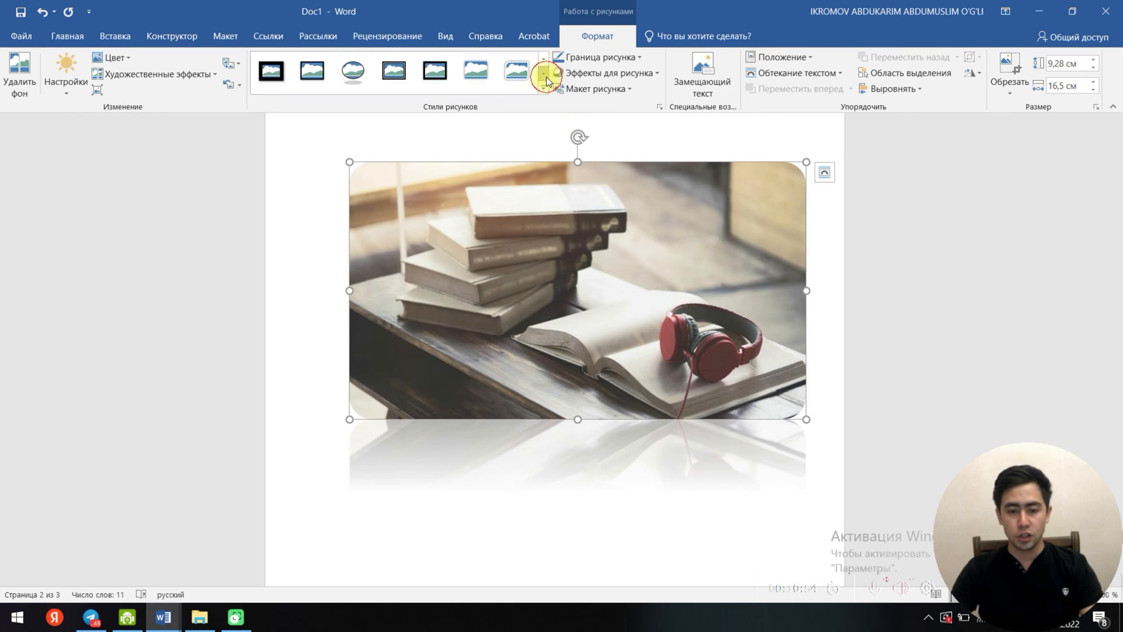
click(357, 72)
click(543, 59)
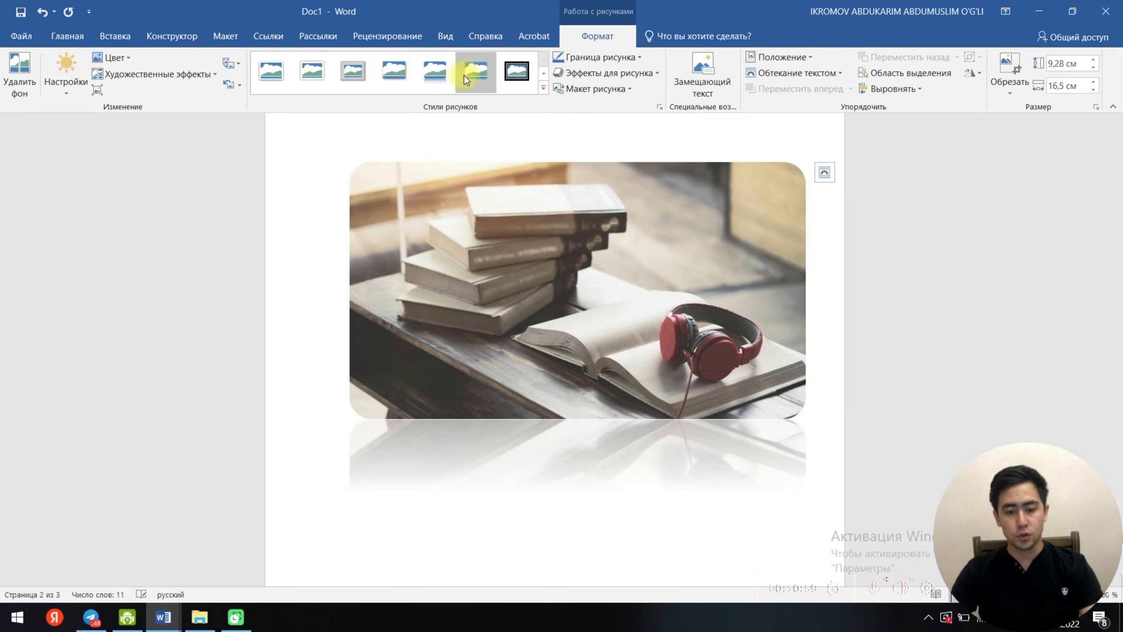
click(383, 75)
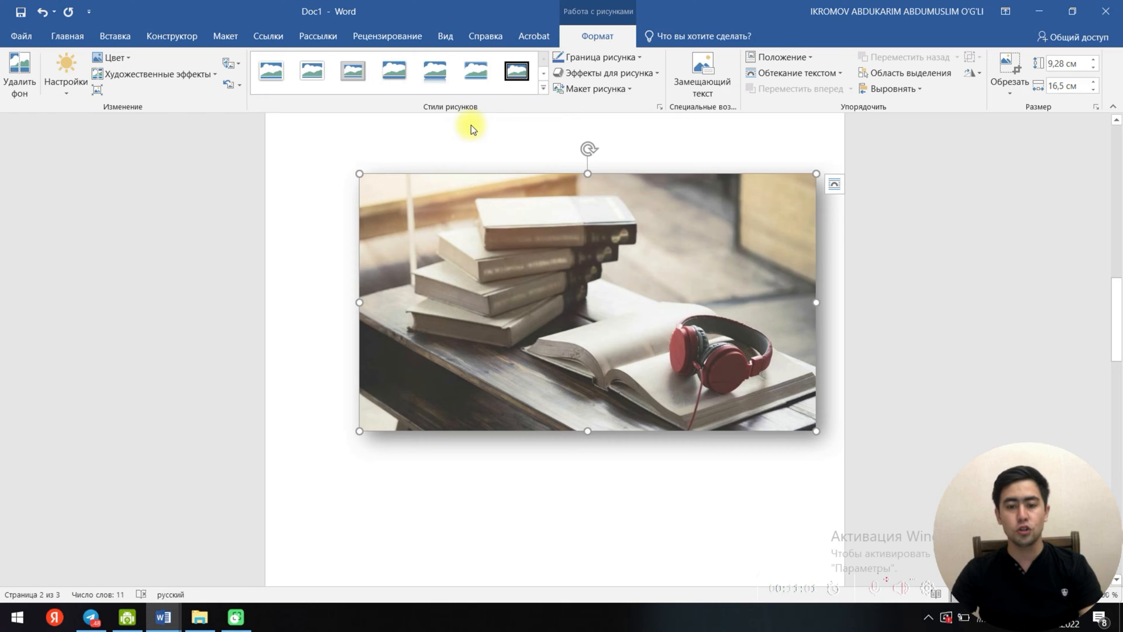
Step: Apply the tilted 3-D preset effect, third in the last row of the presets, to the picture
click(641, 75)
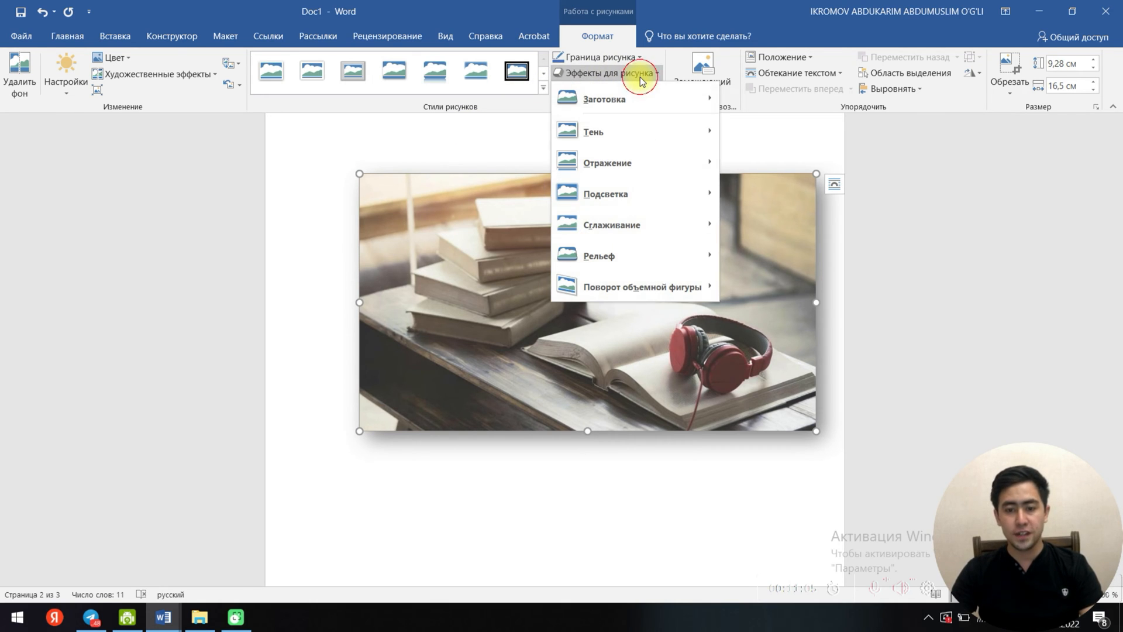
mouse_move(632, 100)
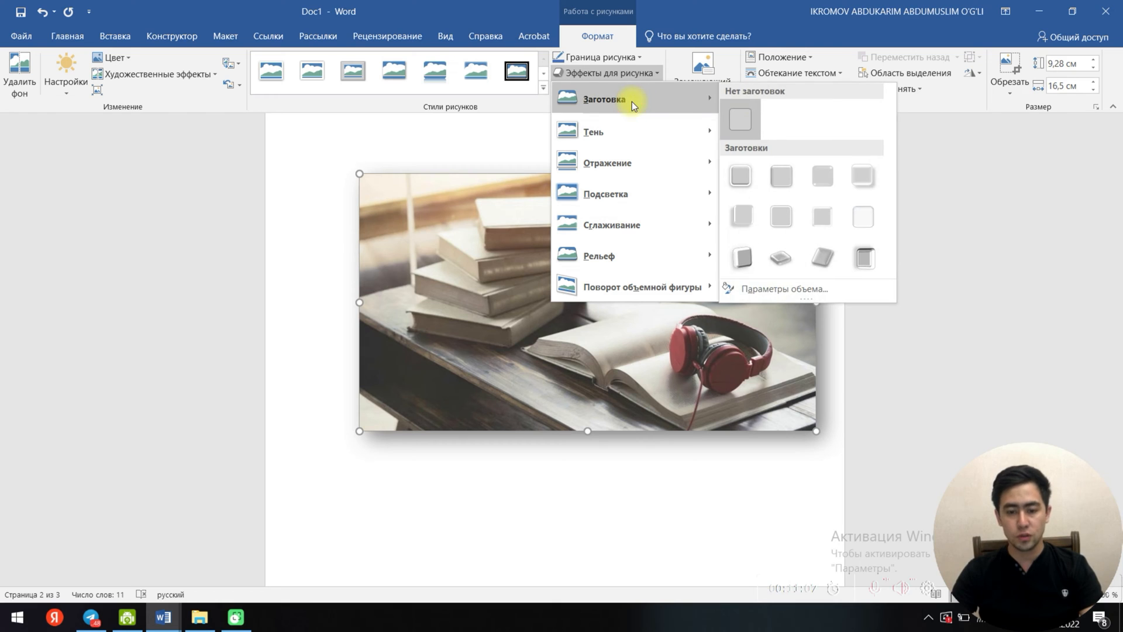
click(822, 257)
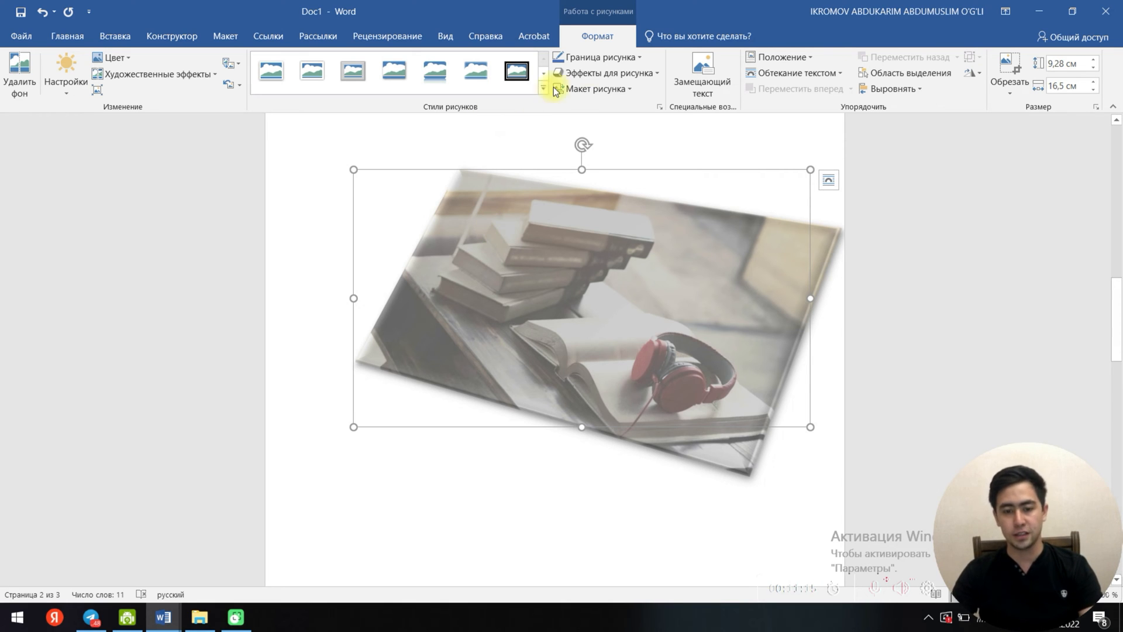
Step: Try to clear the picture's preset effect by choosing the no-preset option ("Нет заготовок")
click(634, 73)
mouse_move(648, 103)
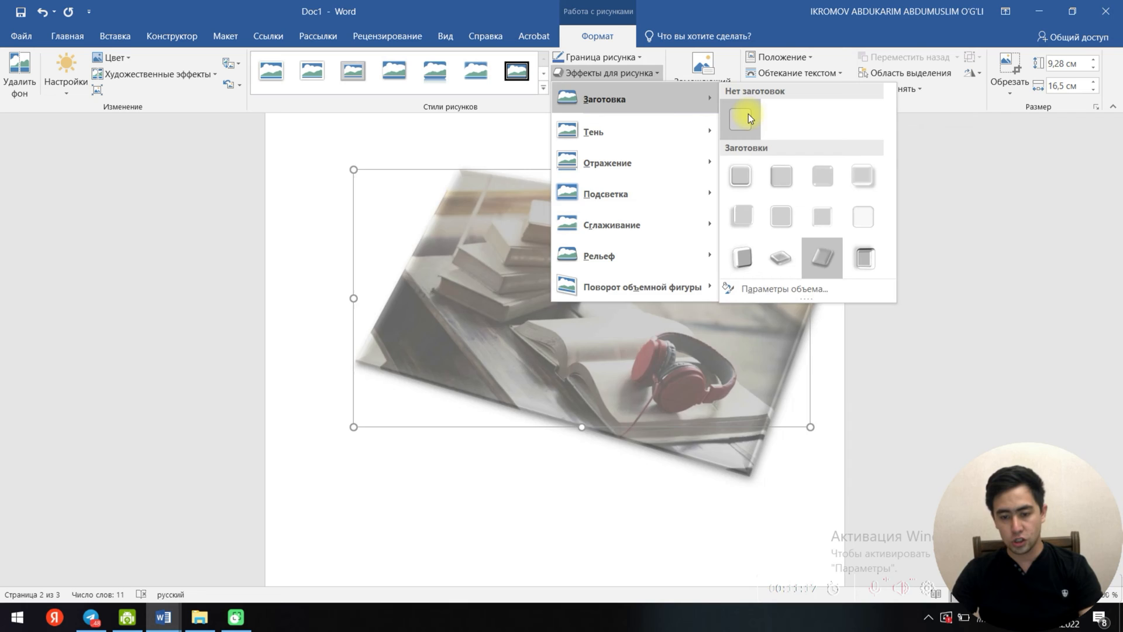
click(746, 116)
click(672, 349)
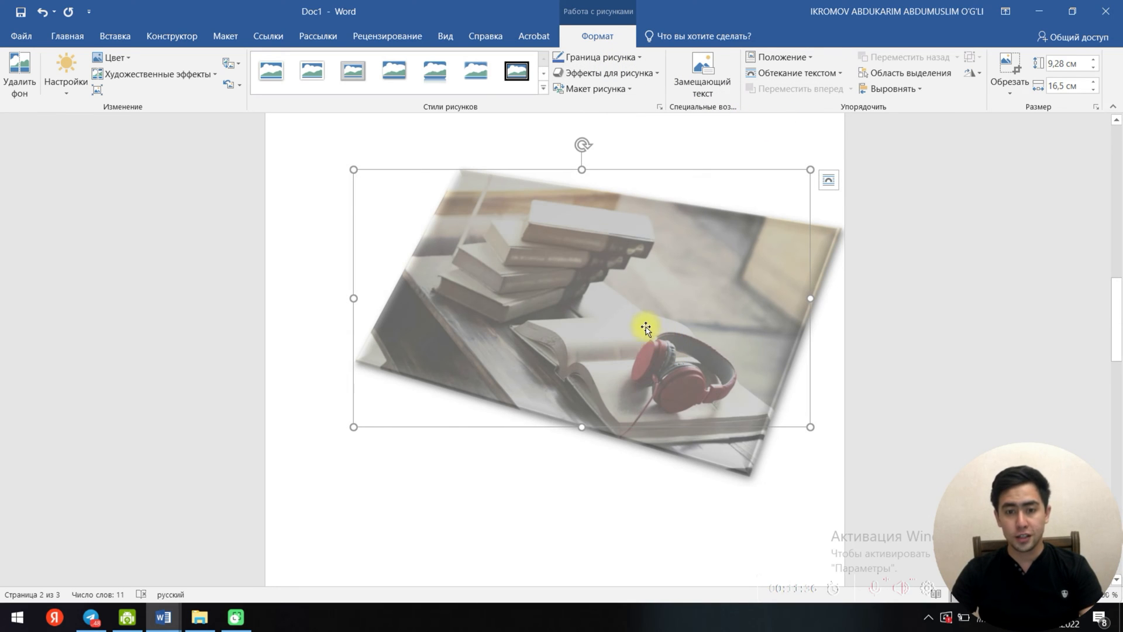
Step: Remove the tilted 3-D preset from the picture with the "Нет заготовок" option
click(597, 73)
mouse_move(644, 104)
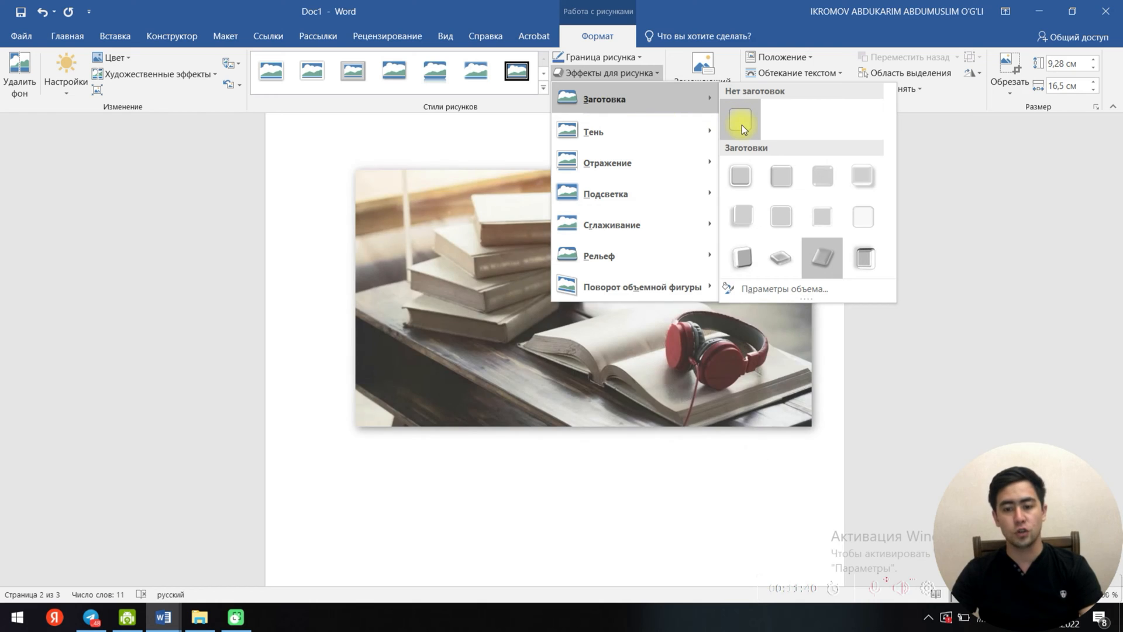
click(741, 121)
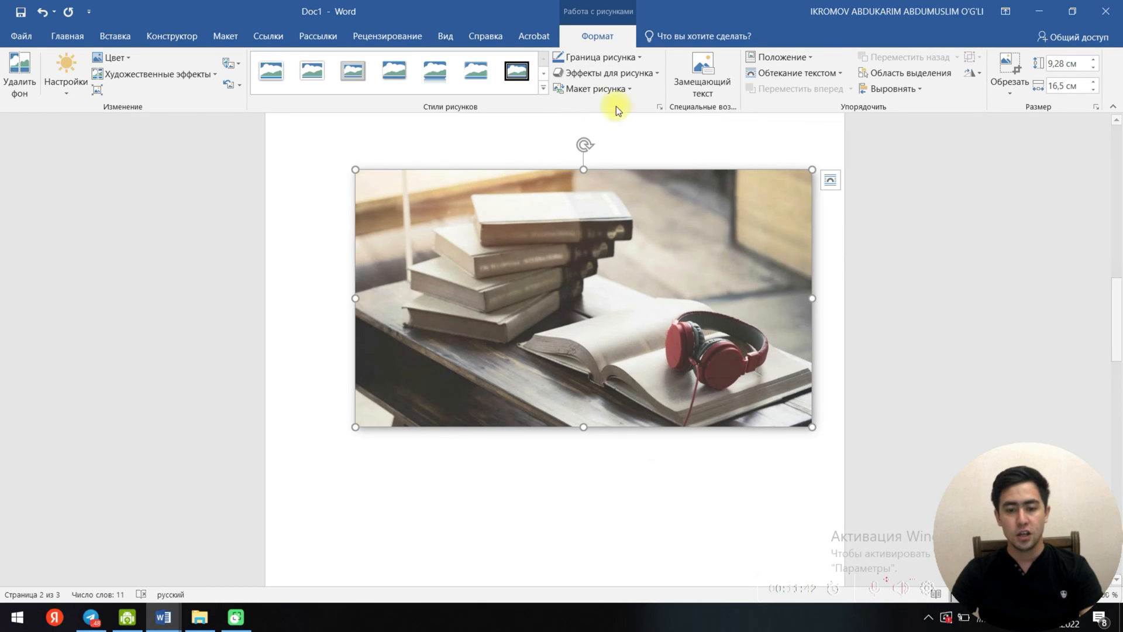
click(646, 72)
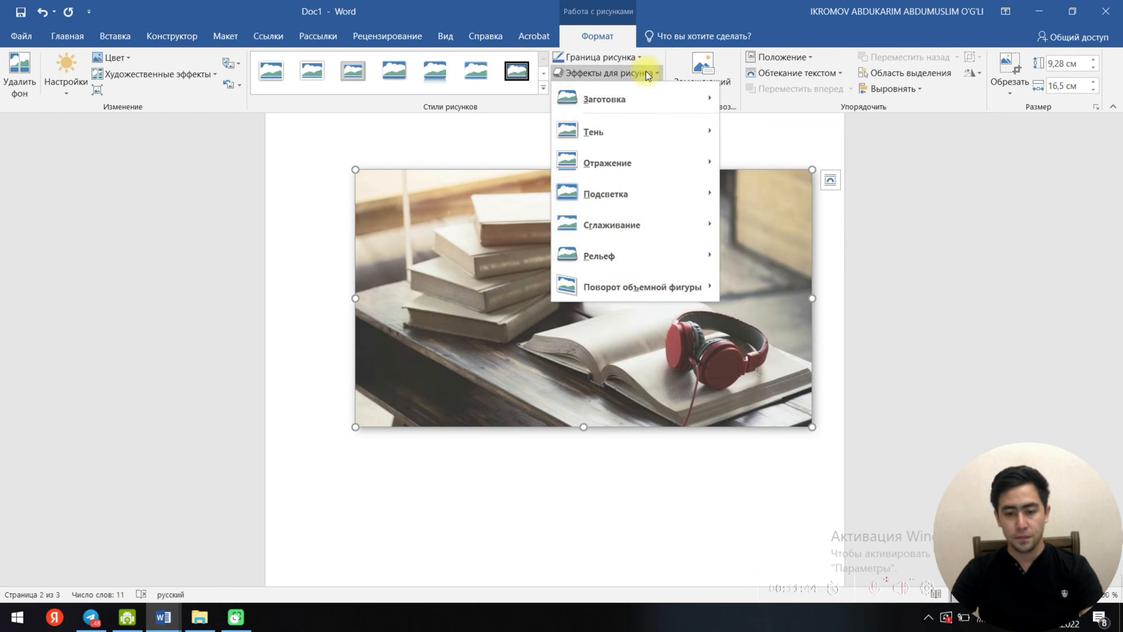
click(638, 71)
Step: Give the picture a border in the recently used green colour with a 6 pt line weight
click(625, 58)
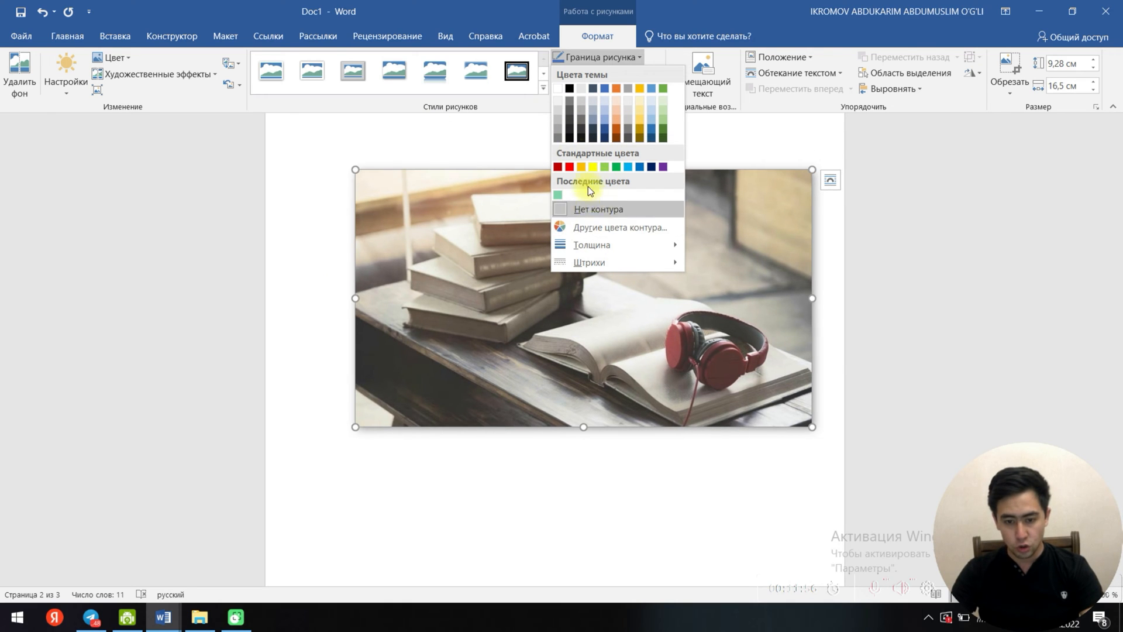
click(559, 196)
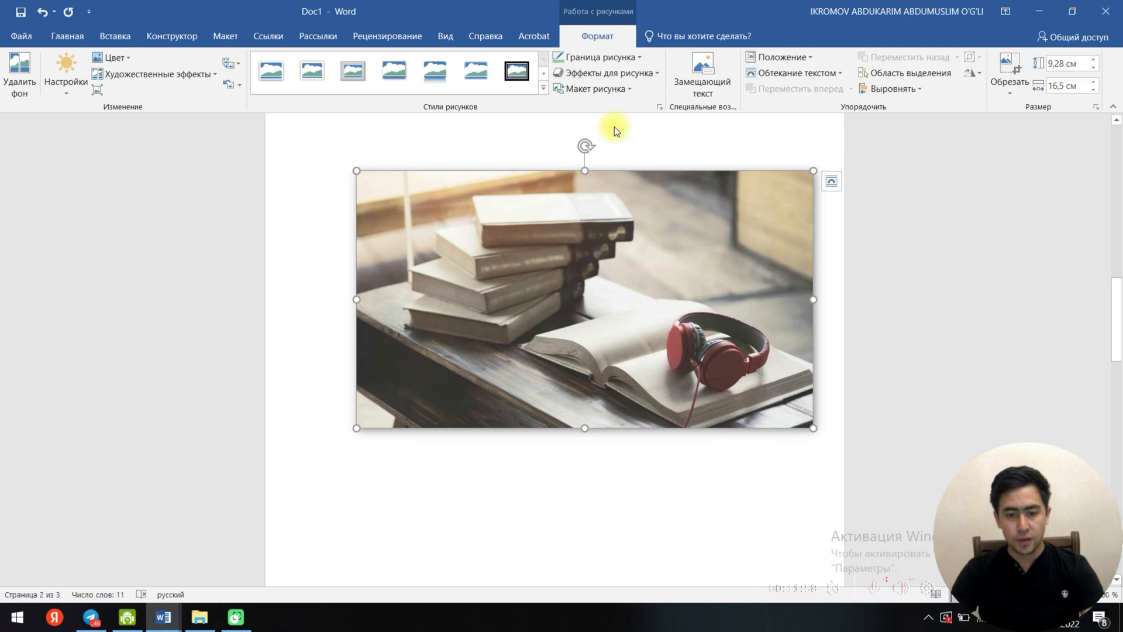
click(603, 57)
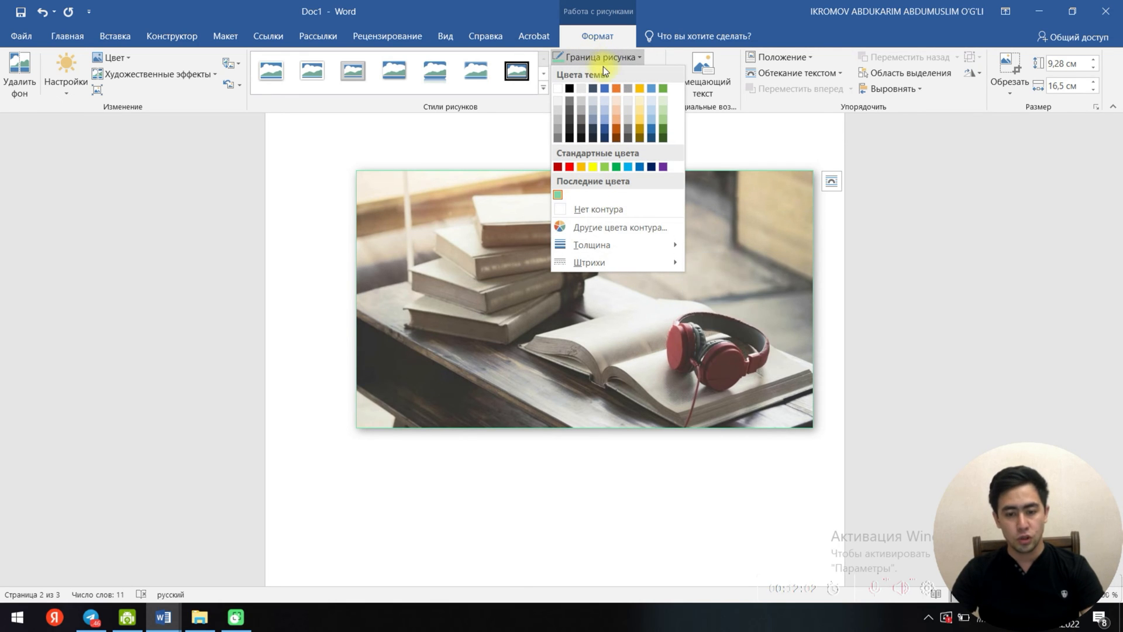
mouse_move(633, 251)
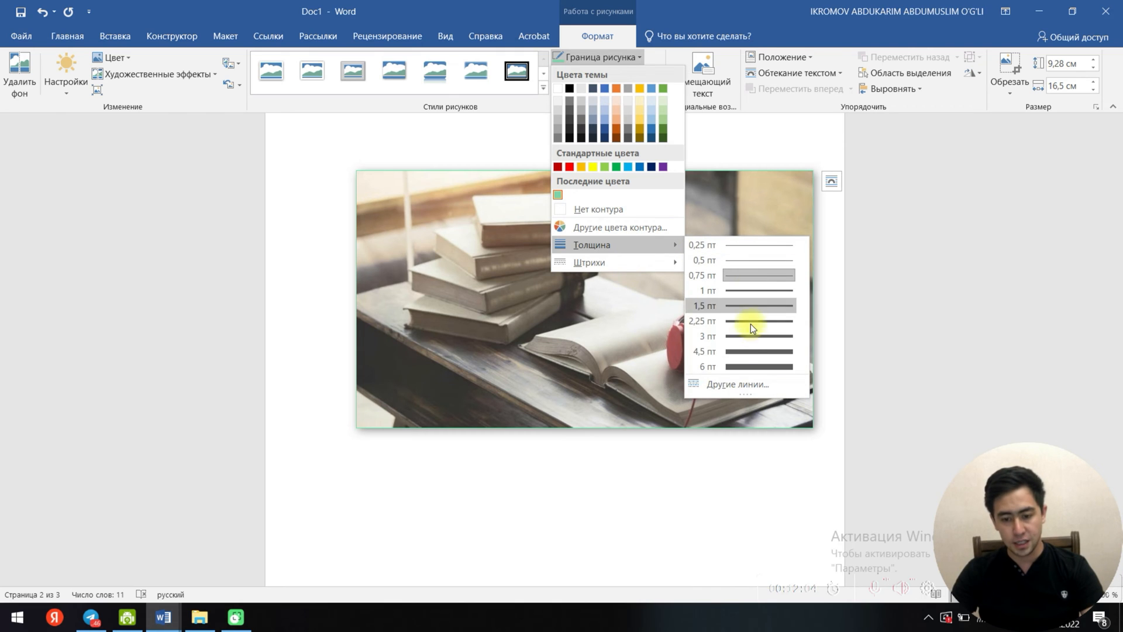
click(739, 363)
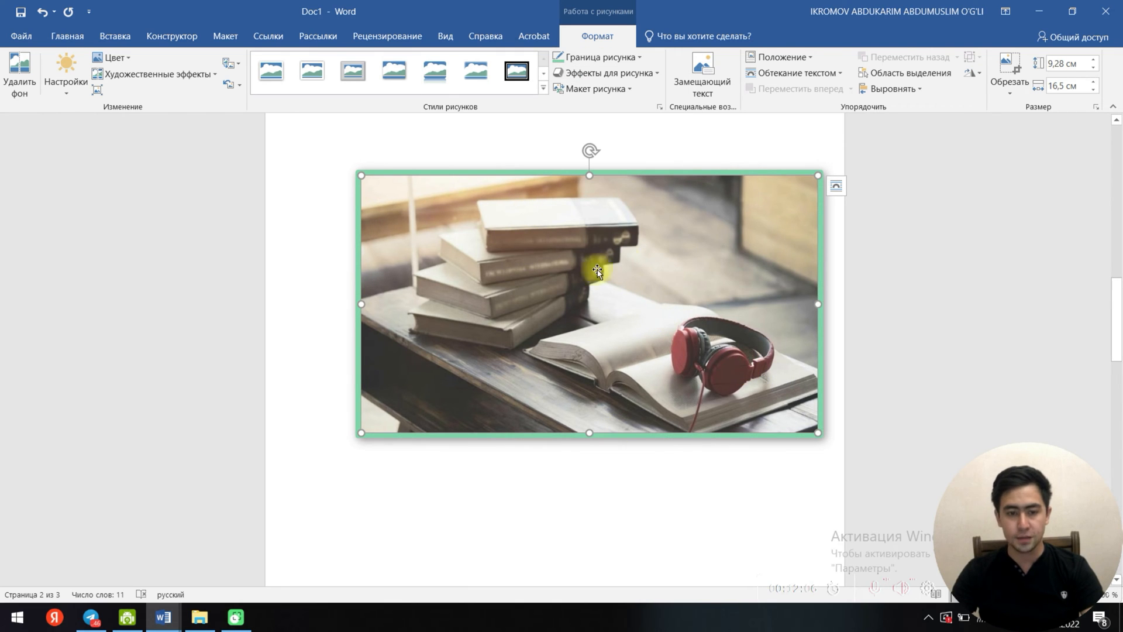
Step: Remove the picture's border by setting its outline to none ("Нет контура")
click(608, 73)
click(597, 56)
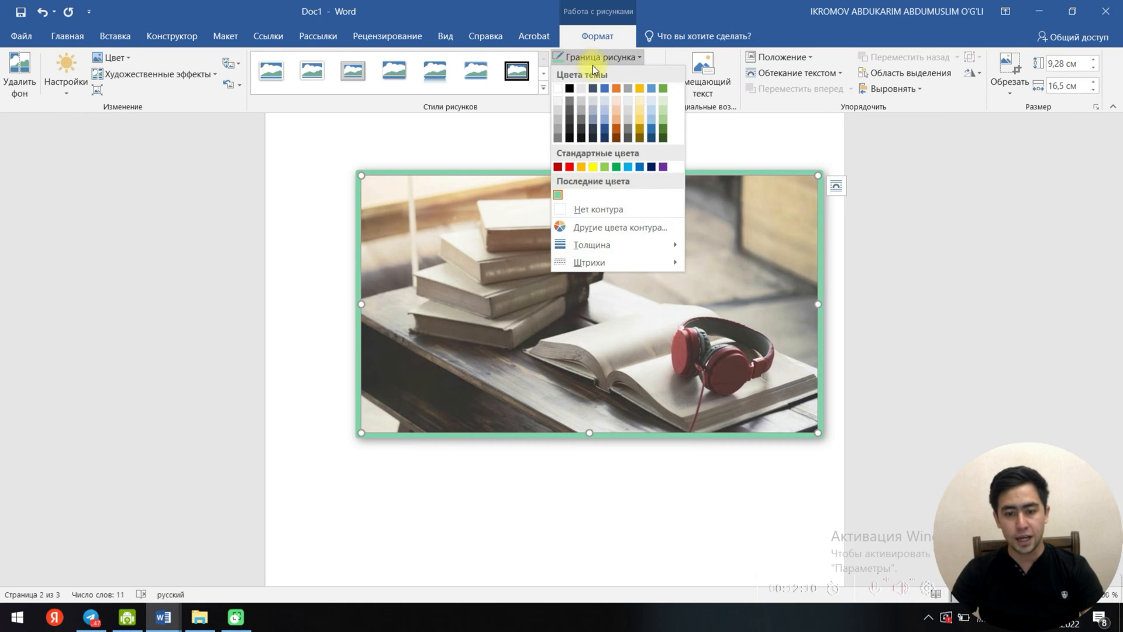
click(591, 214)
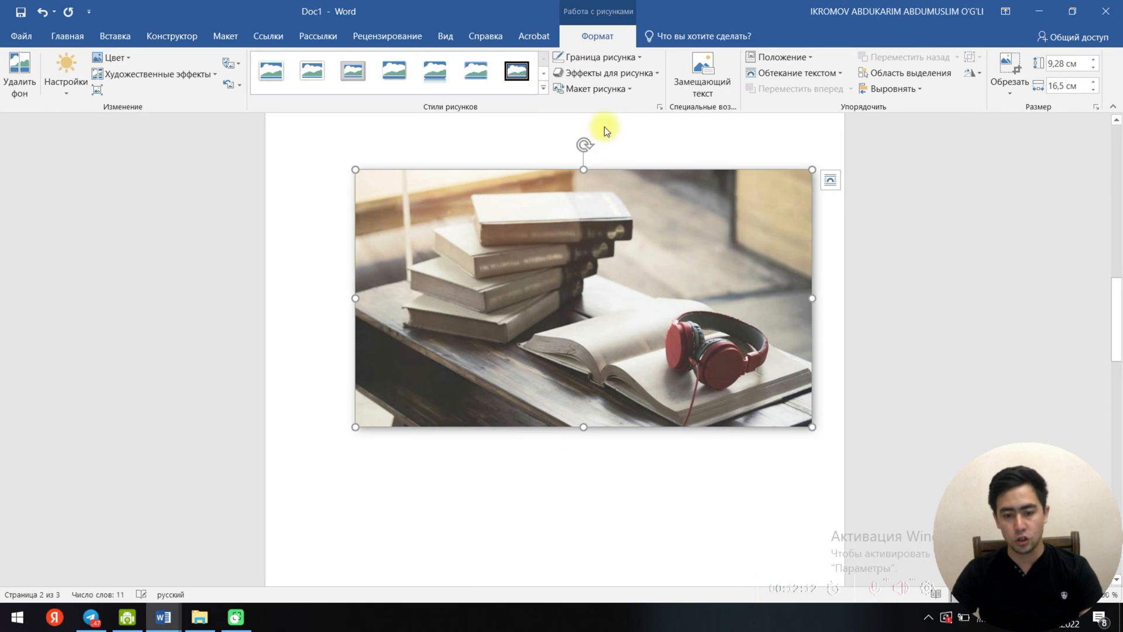
click(586, 58)
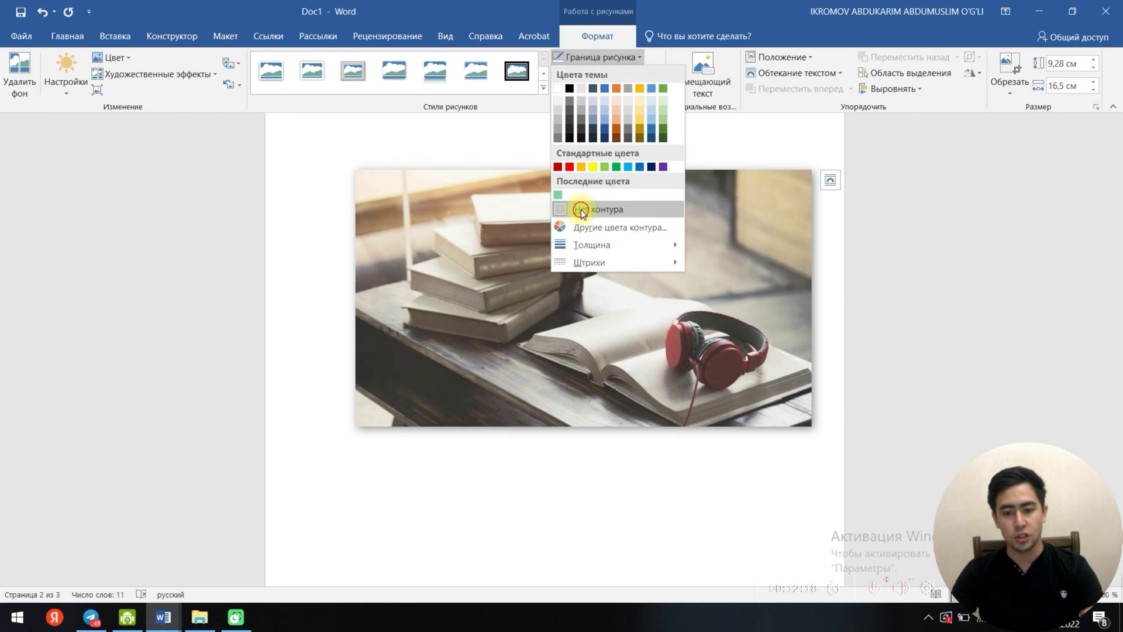
click(582, 209)
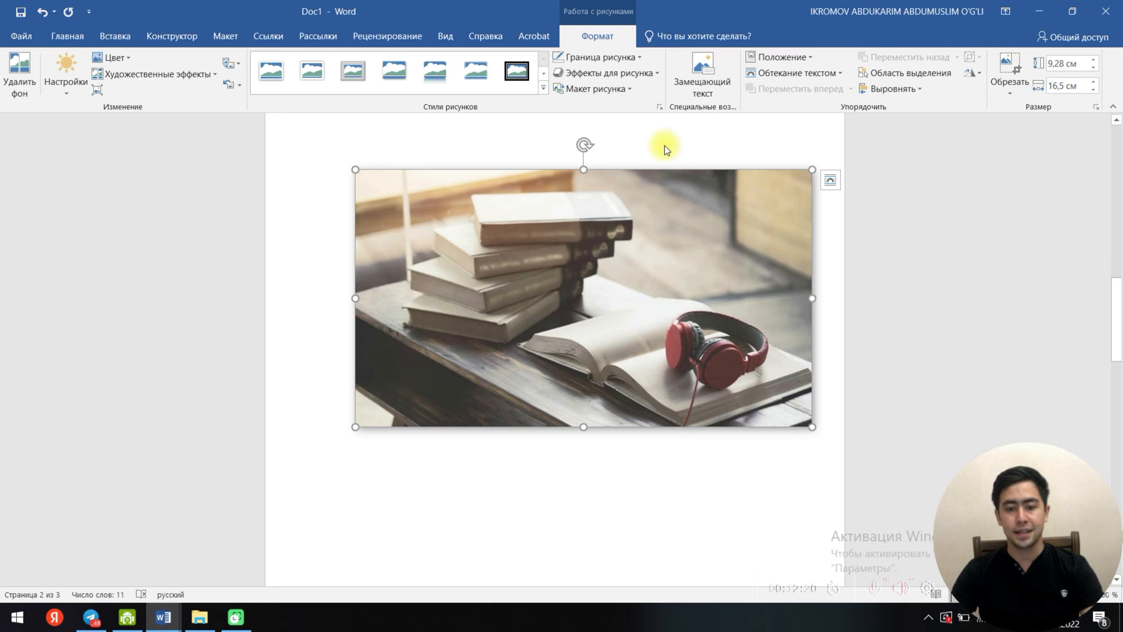
Step: Apply the "Акцентируемый рисунок" picture layout and enter "ahjsdgjahsvdv" as its text
click(613, 89)
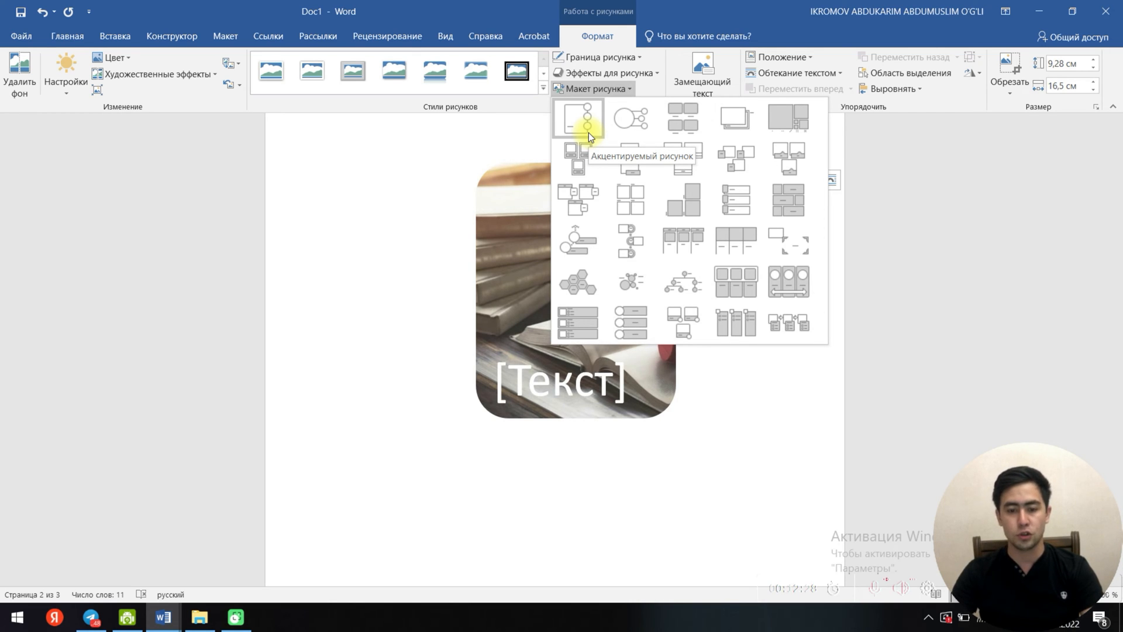
click(588, 132)
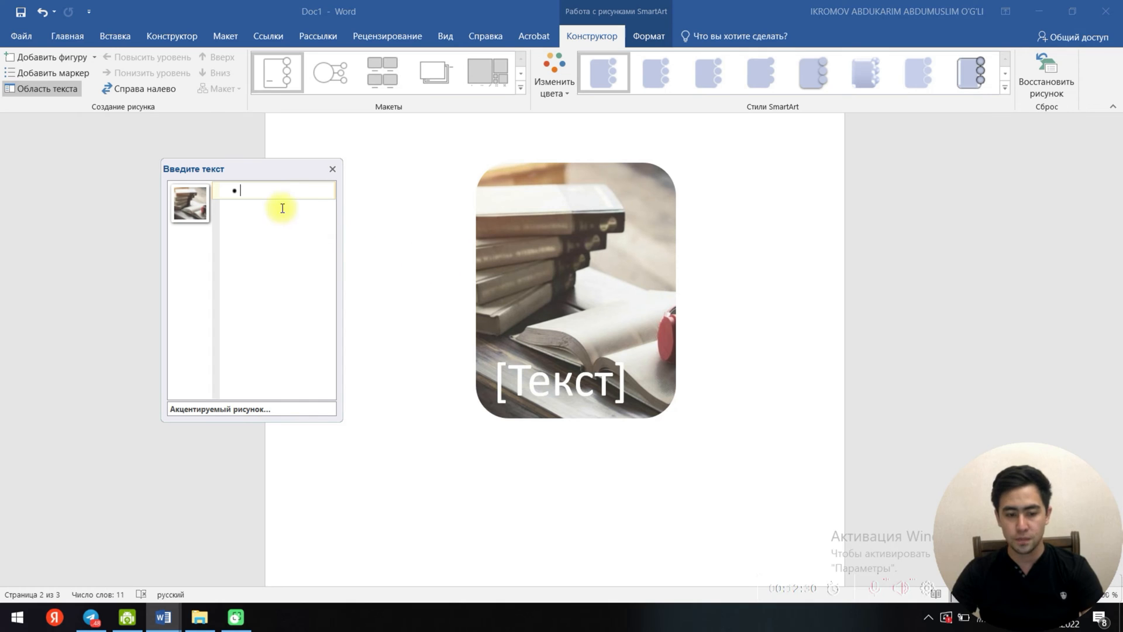
text(ahjsdgjahsvdv)
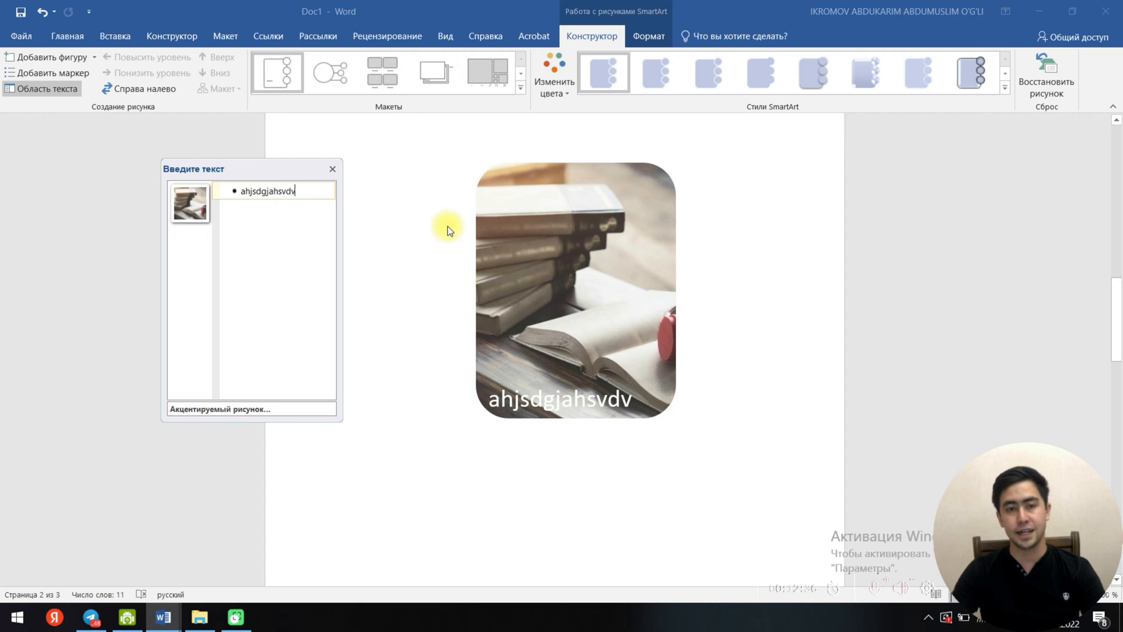
Step: Undo the text entry and the accented picture layout
drag(561, 258, 507, 251)
key(ctrl+z)
key(ctrl+z)
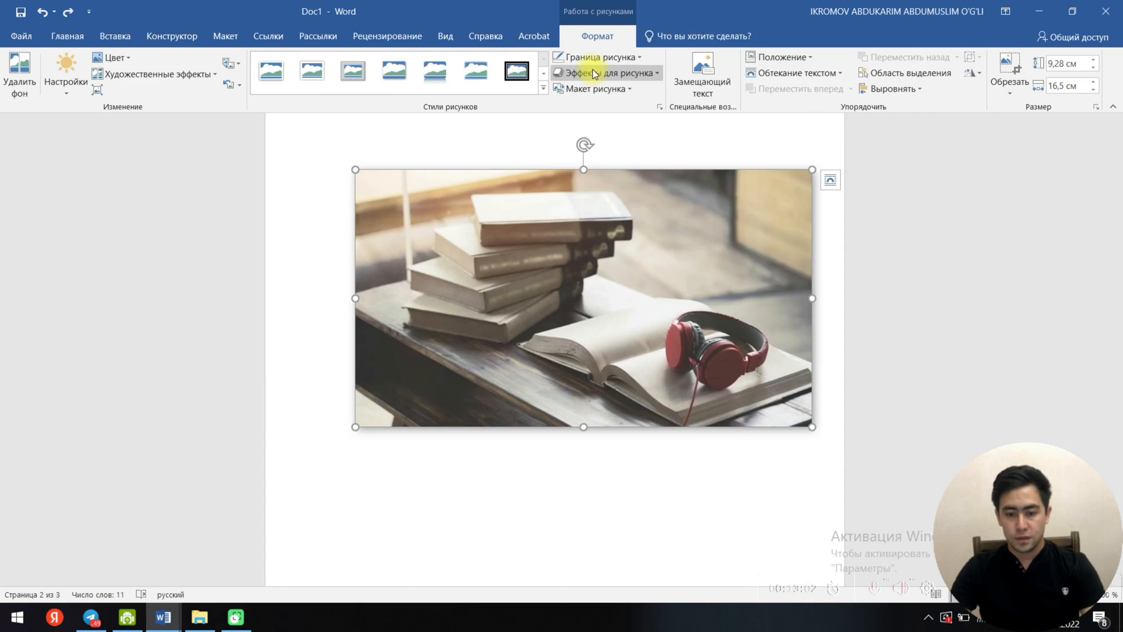
Step: Apply the "Акцентируемый рисунок" layout to the picture again and add a second picture shape to it
click(594, 90)
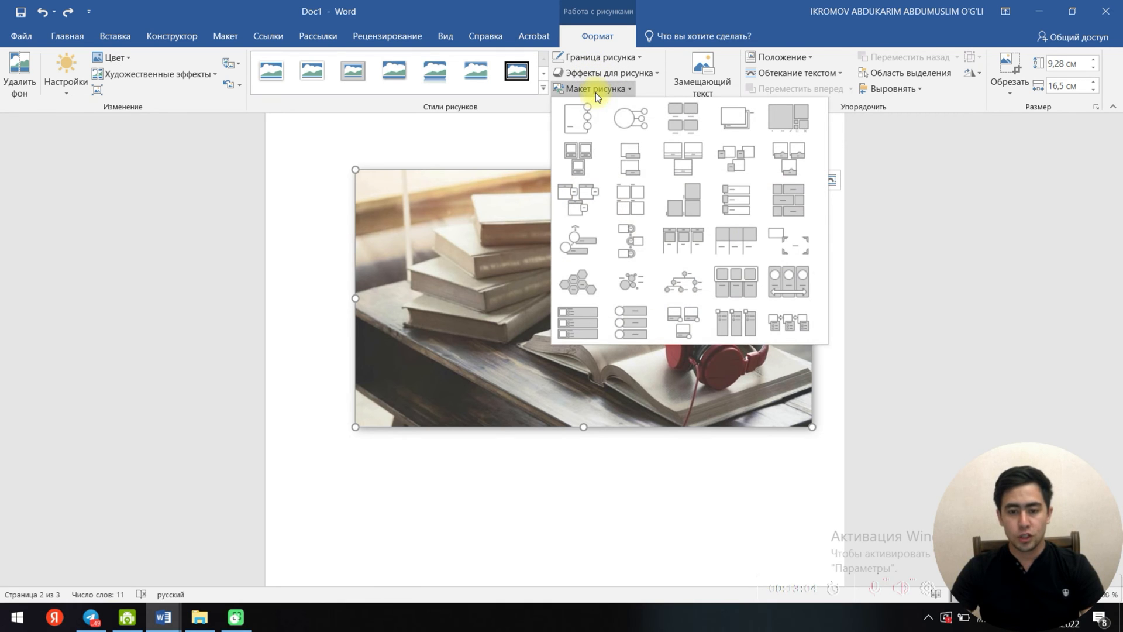
click(586, 120)
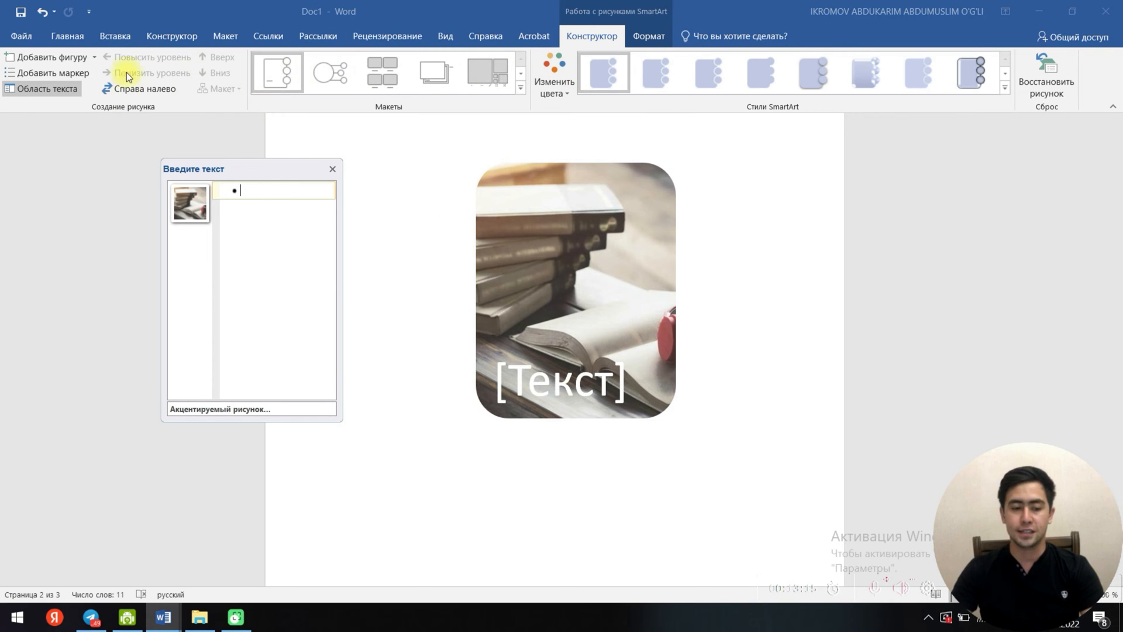
click(62, 58)
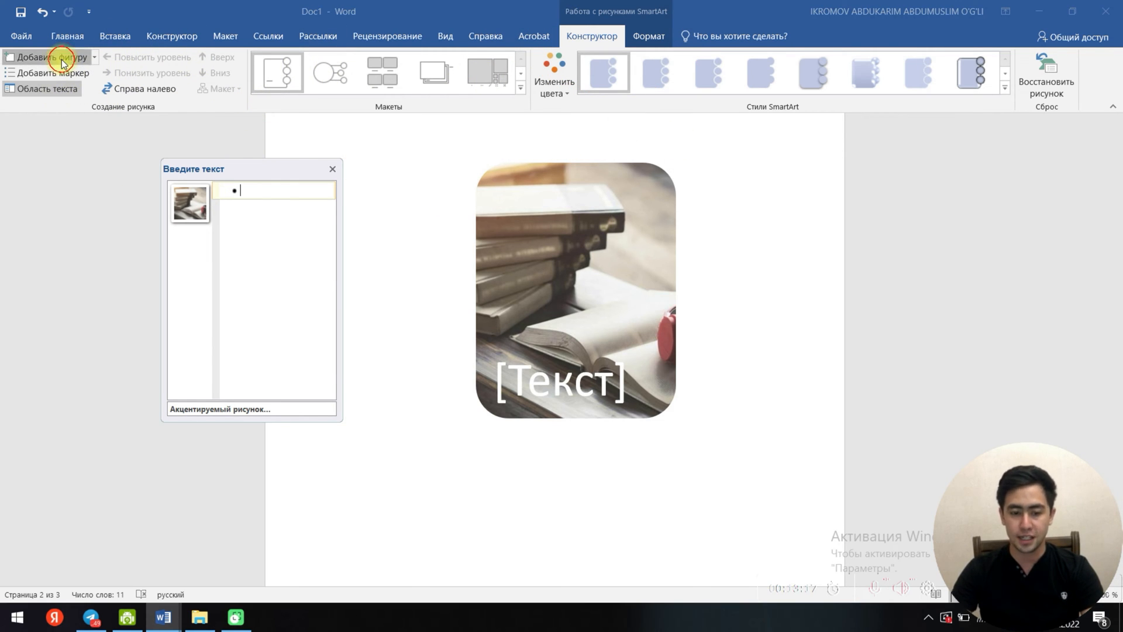
click(648, 202)
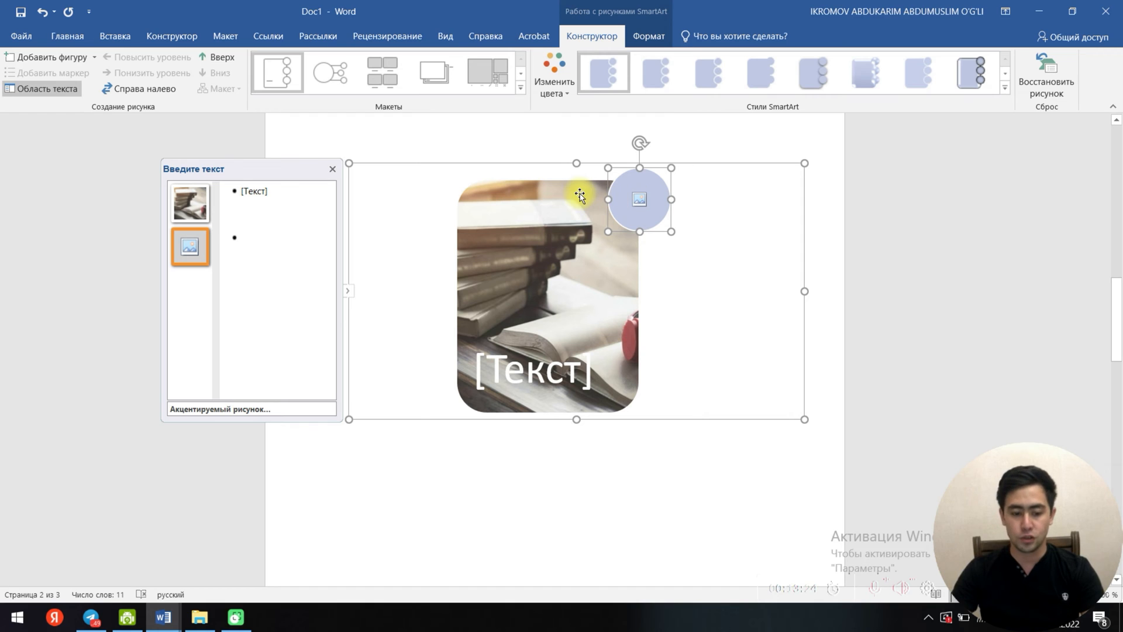
key(Escape)
click(639, 199)
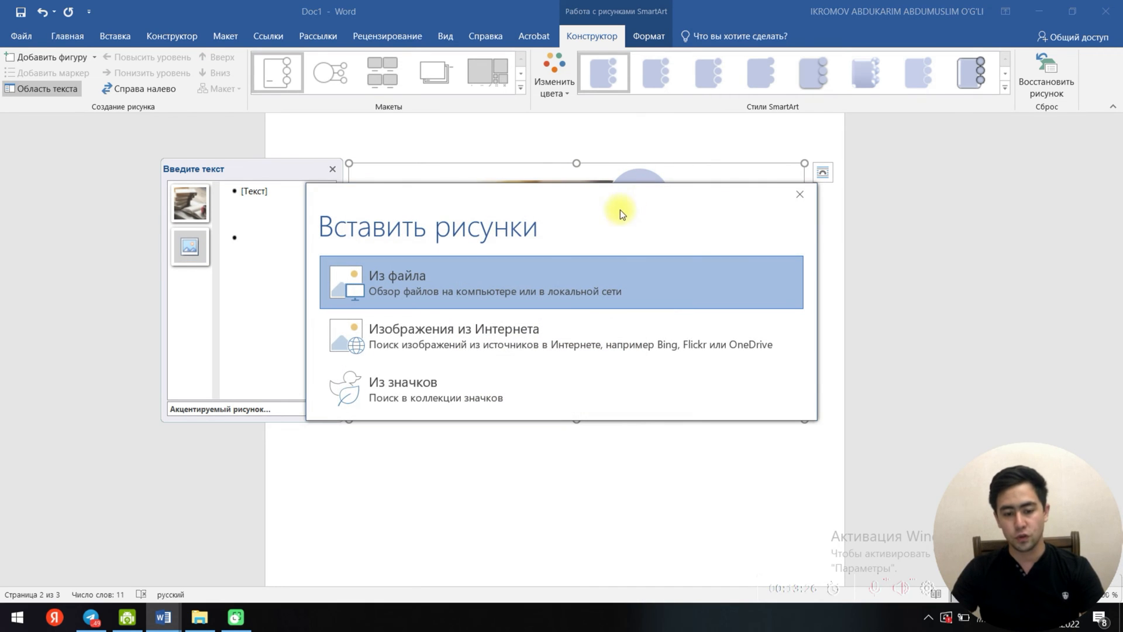
click(518, 275)
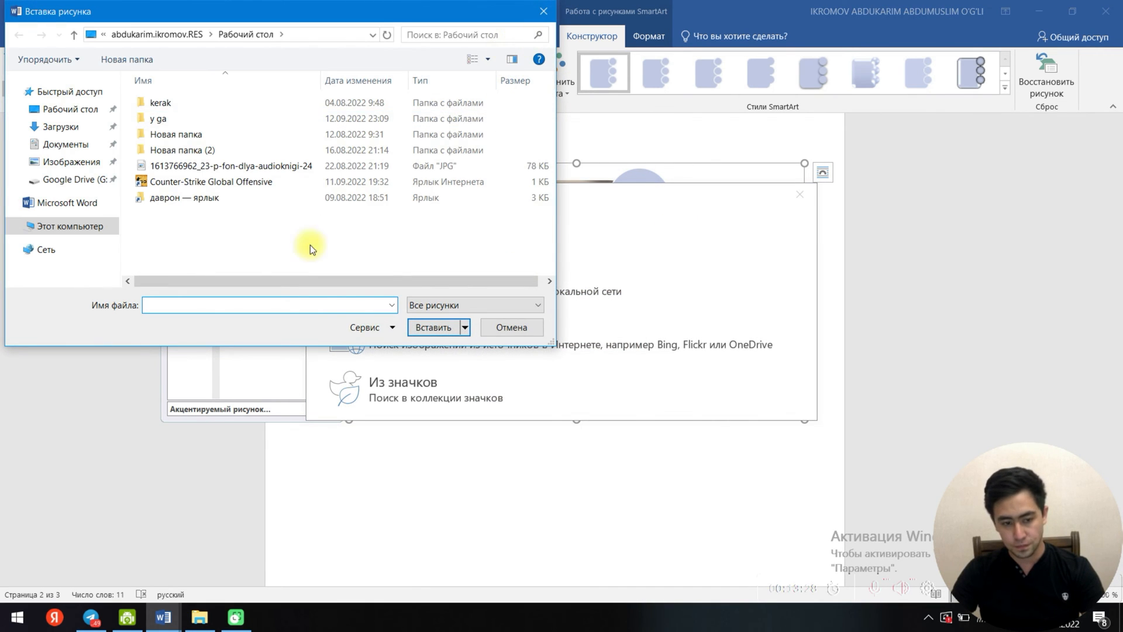
click(232, 167)
click(433, 327)
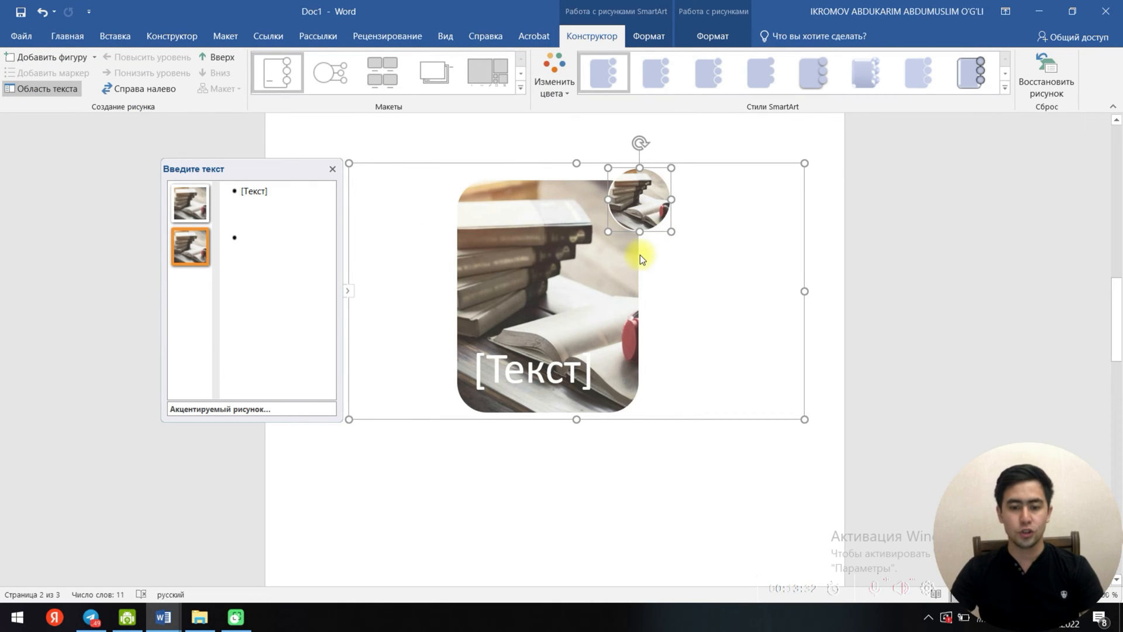
Step: Undo the circle's image, the added shape and the picture layout
click(674, 291)
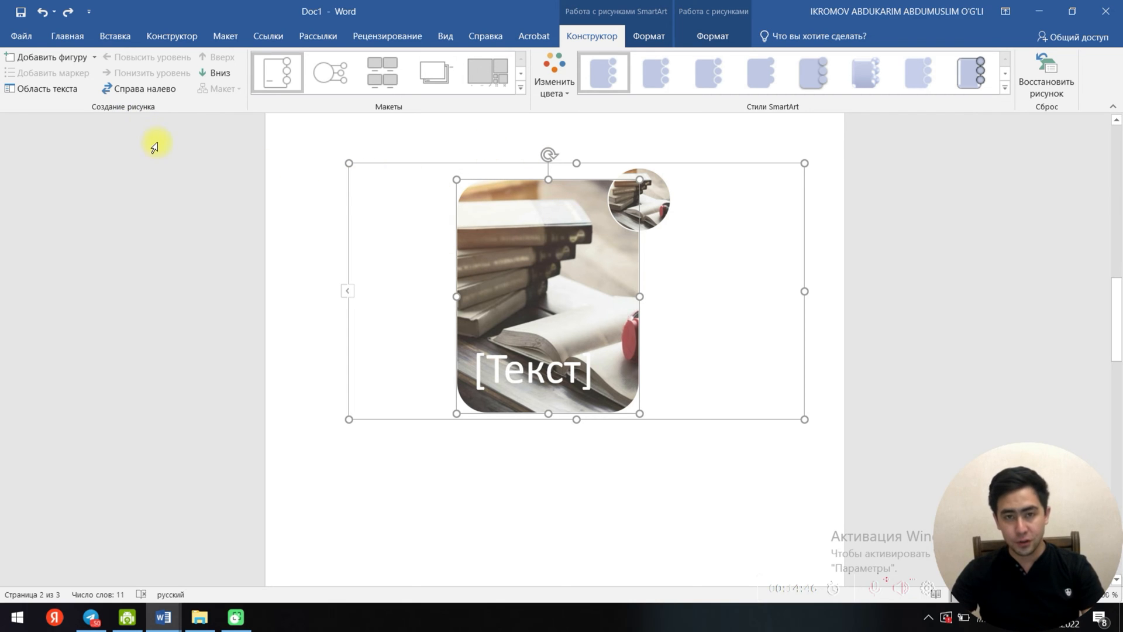
click(43, 12)
click(43, 12)
click(43, 12)
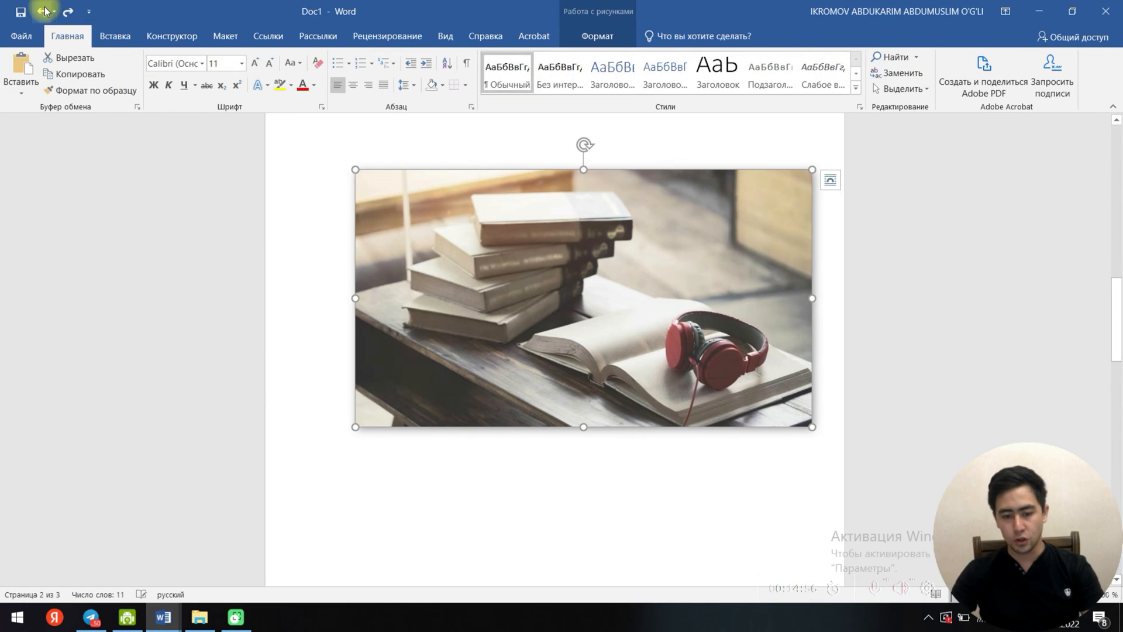
Step: Position the picture in the upper-left corner of the page with square text wrapping
click(584, 267)
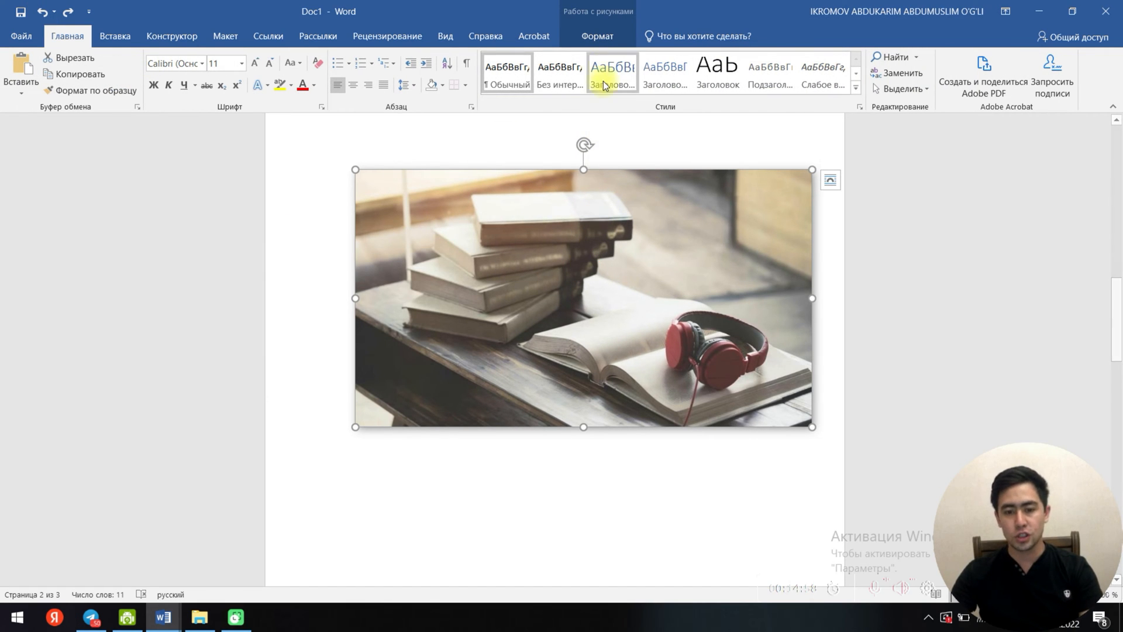
click(597, 35)
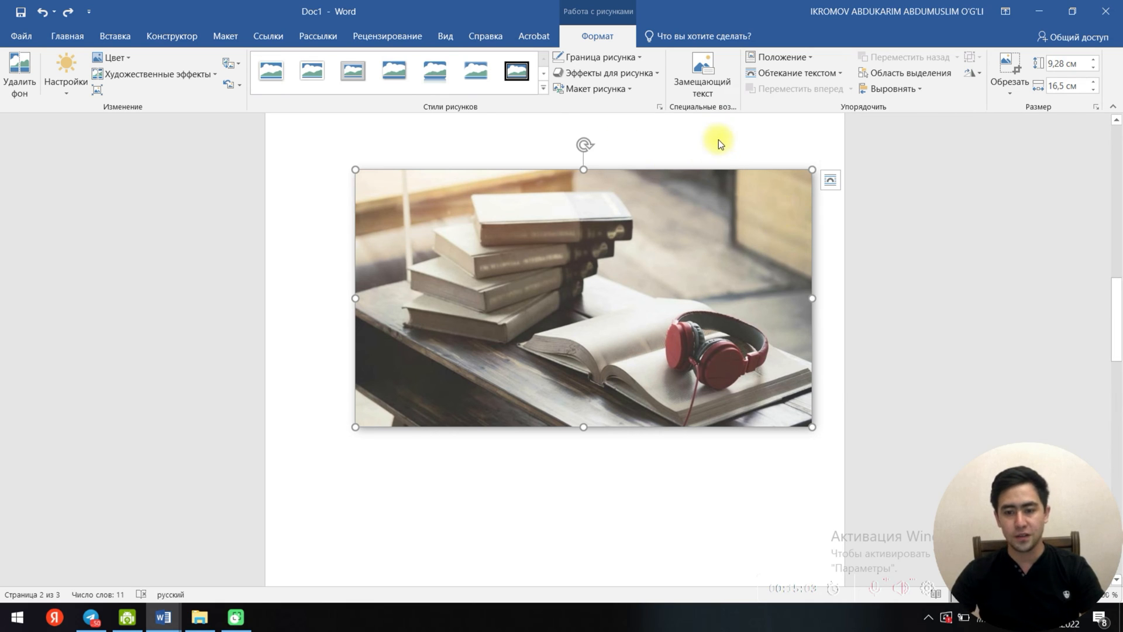
click(793, 63)
click(759, 101)
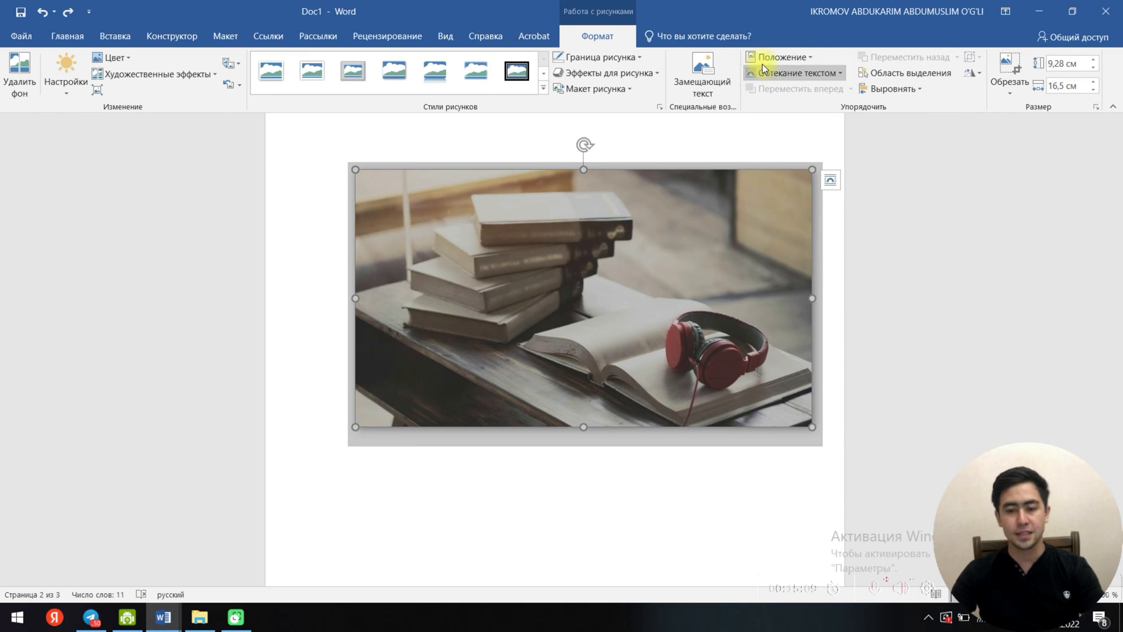
click(782, 57)
click(767, 157)
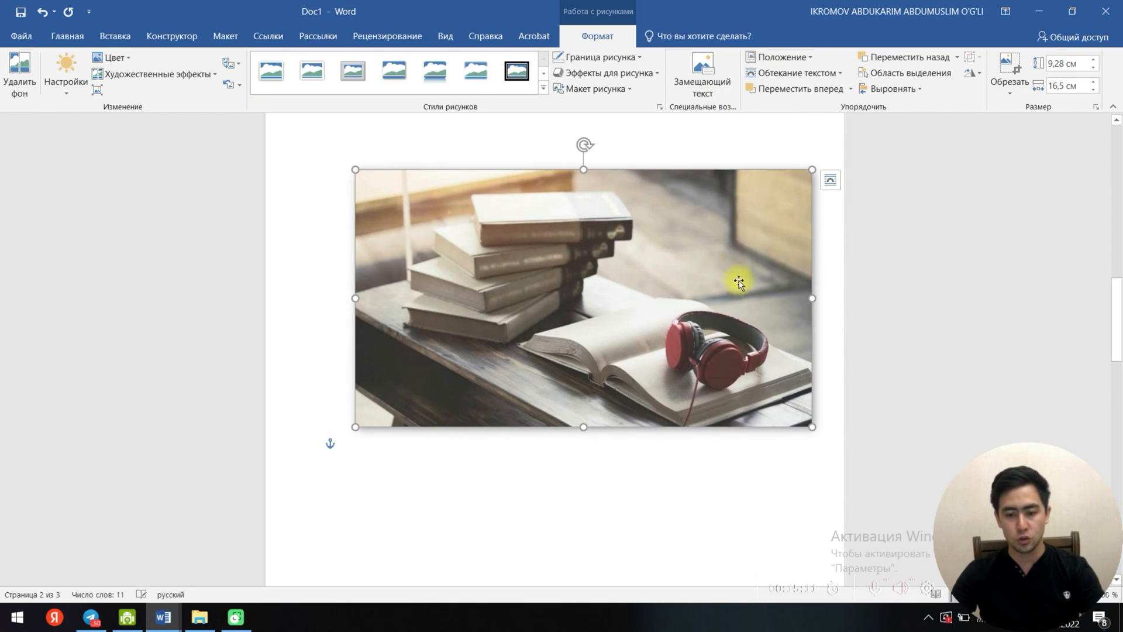
Step: Shrink the picture to about 8.92 × 5.02 cm and write "sndf,asfnmsnmdfbsn,dfb" beside it
drag(810, 427, 603, 308)
click(689, 293)
key(alt+shift)
text(sndf,asfnmsnmdfbsn,dfb)
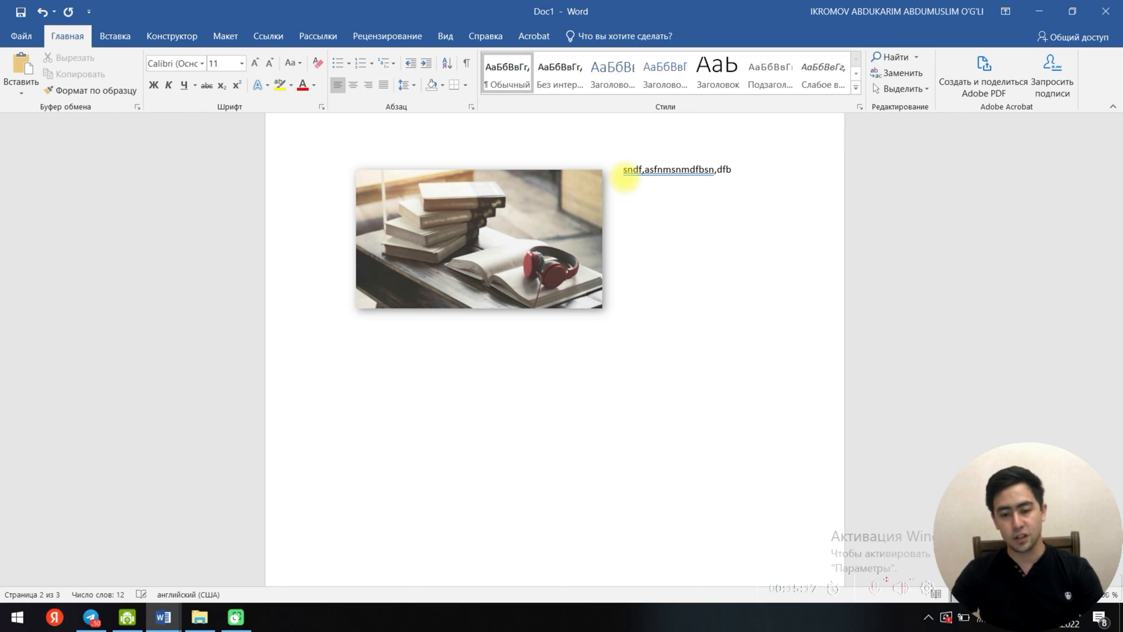
key(ctrl+a)
click(690, 241)
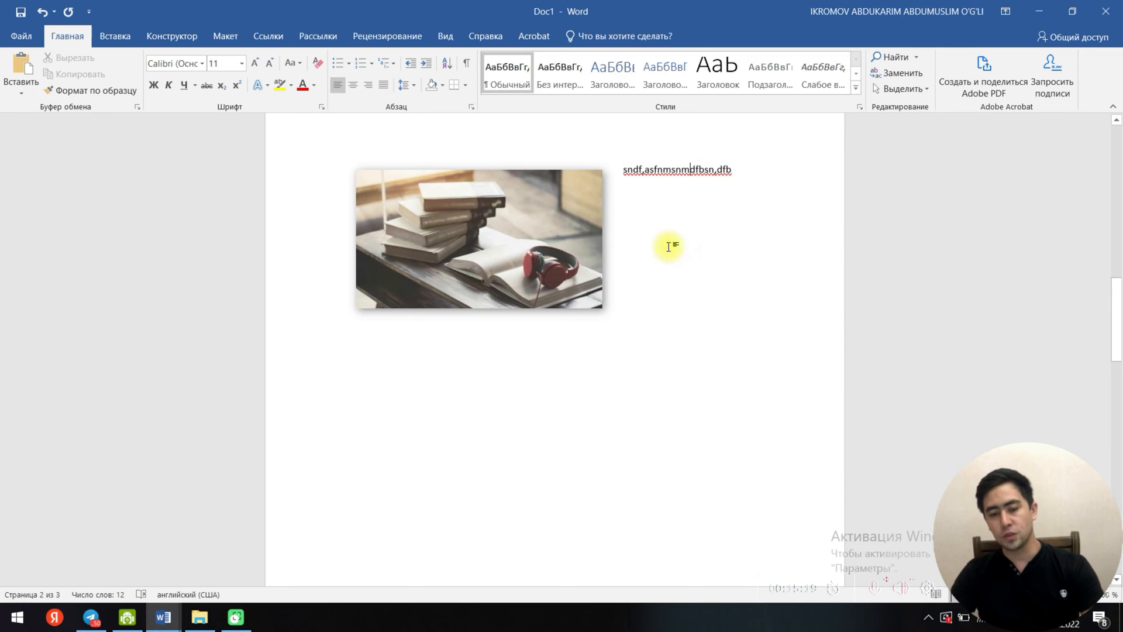
Step: Set the resized picture's text wrapping to in line with text
click(543, 270)
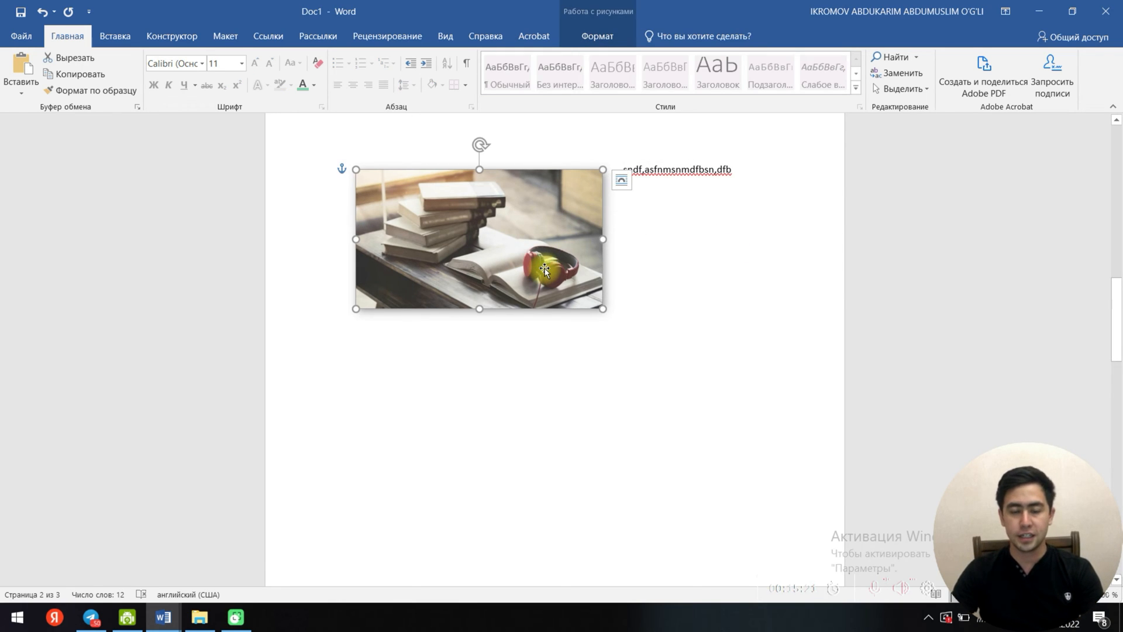
key(alt+shift)
click(603, 37)
click(693, 226)
click(489, 212)
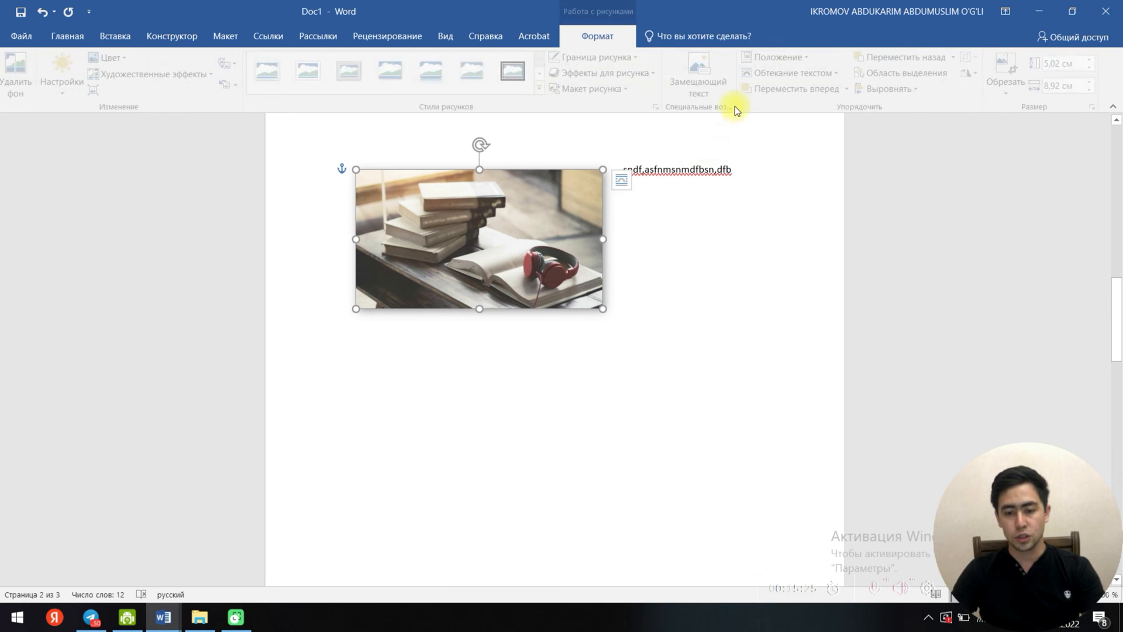
click(809, 74)
click(792, 93)
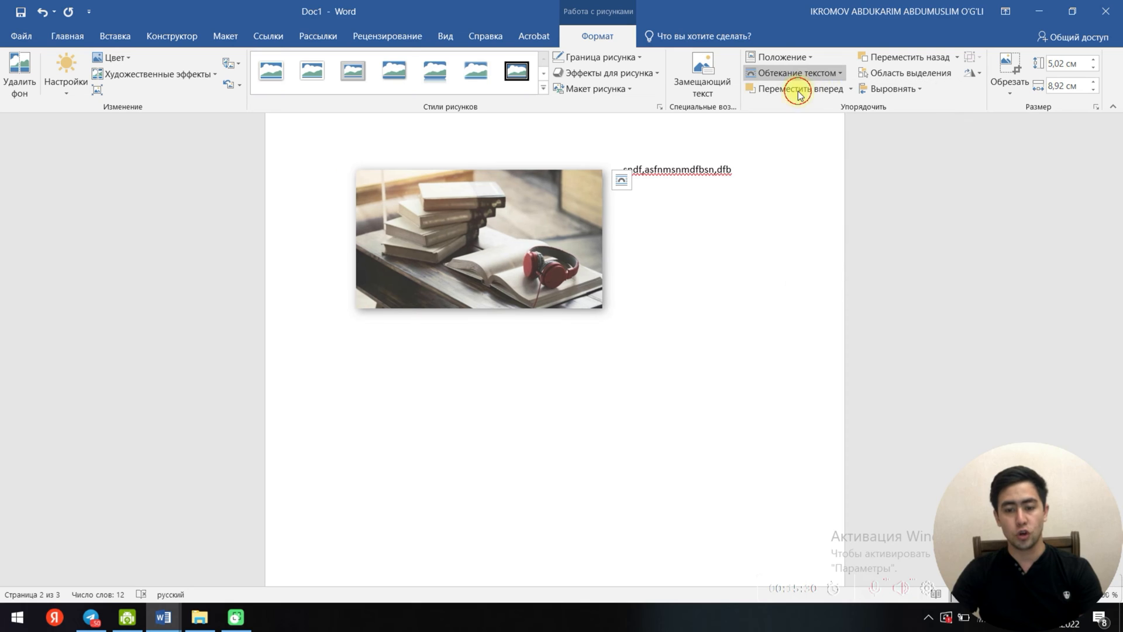
Step: Delete the sample text written beside the picture
click(666, 137)
click(754, 323)
drag(666, 316, 615, 310)
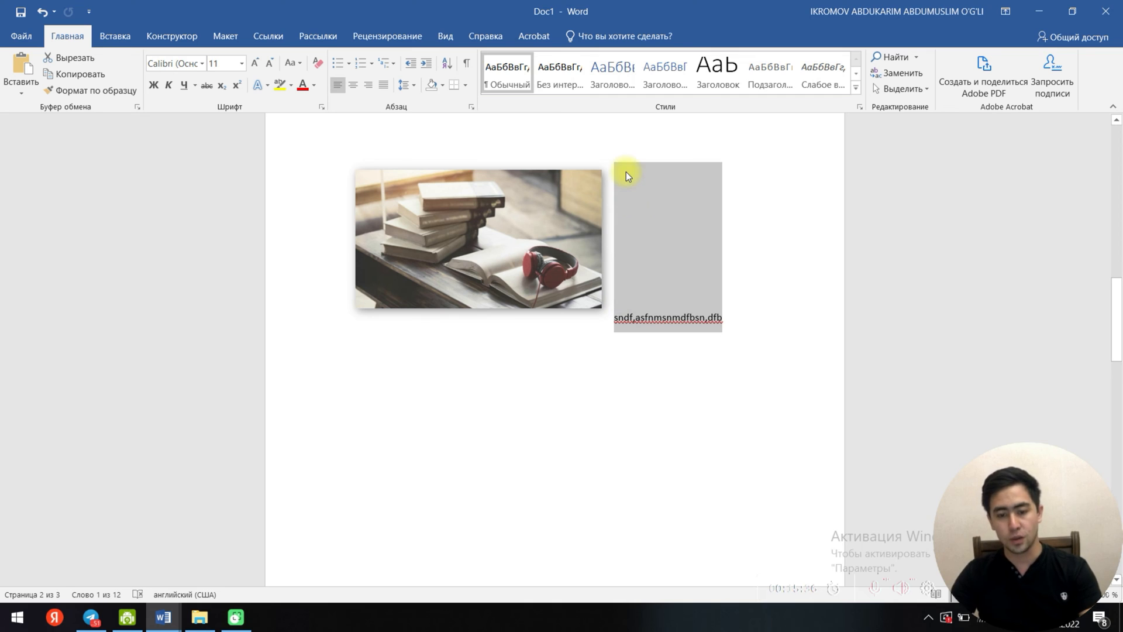
key(BackSpace)
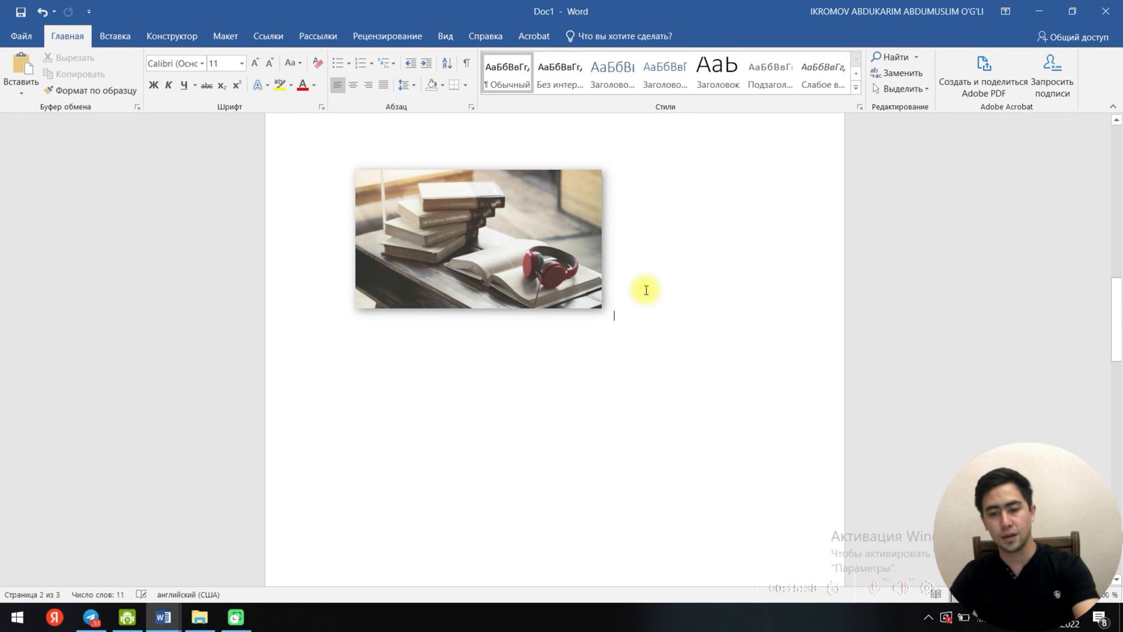
Step: Select the picture on the second page and show the list of selectable objects
scroll(642, 295, up, 3)
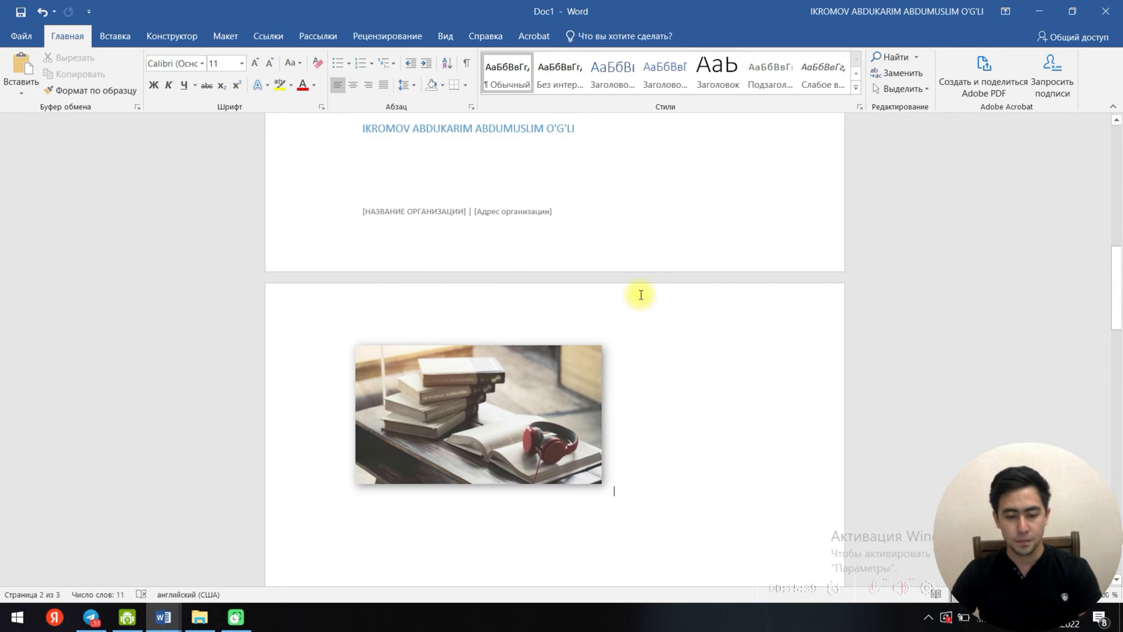
click(498, 348)
click(597, 37)
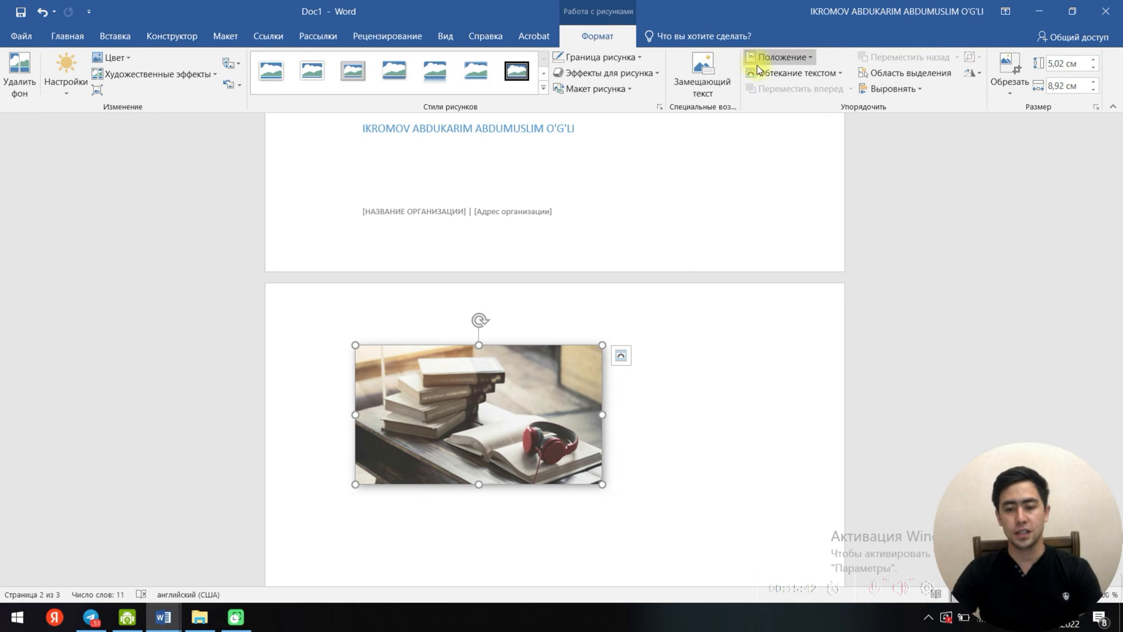
click(904, 72)
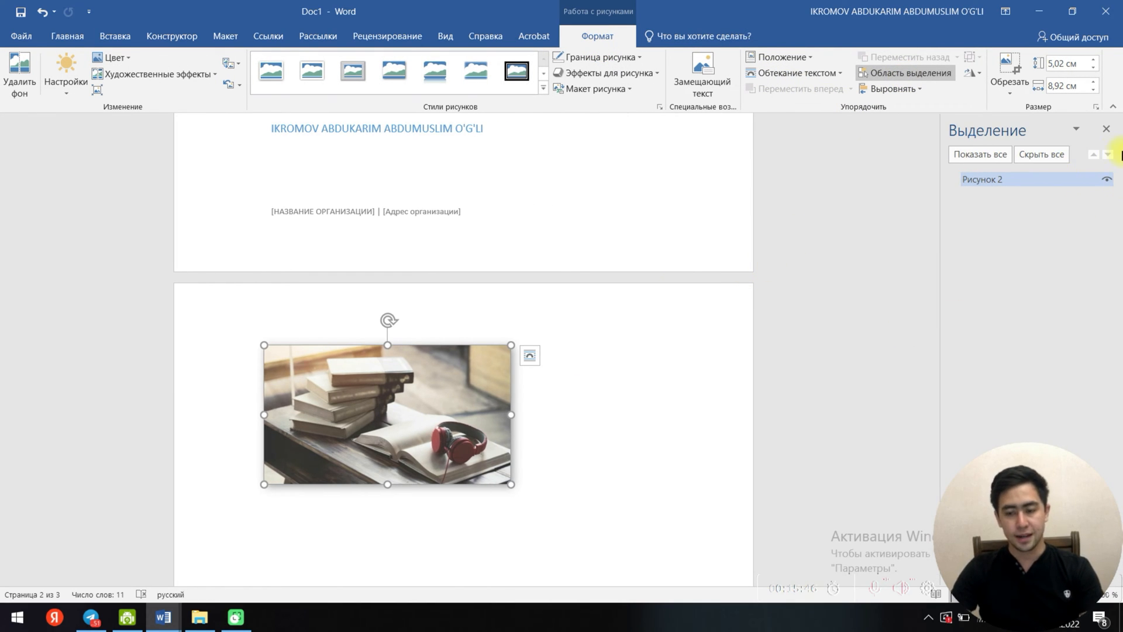
Step: Select the organisation text box and the author text box on the cover page to see their entries in the object list
mouse_move(484, 220)
mouse_down()
mouse_move(298, 153)
mouse_move(381, 188)
mouse_move(491, 210)
mouse_up()
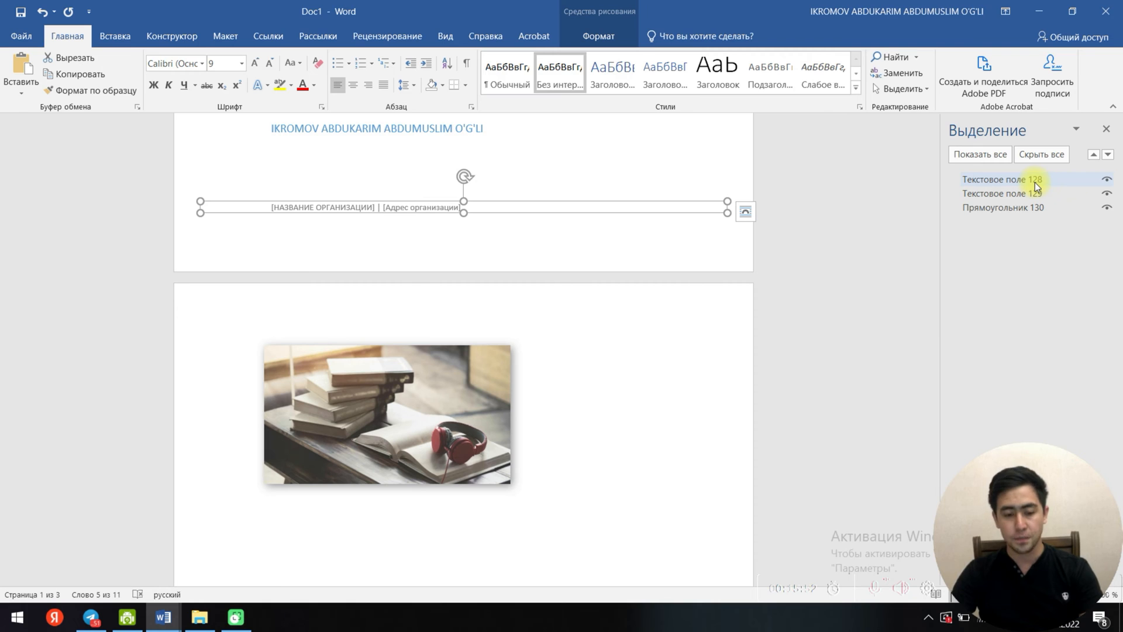
scroll(666, 345, up, 5)
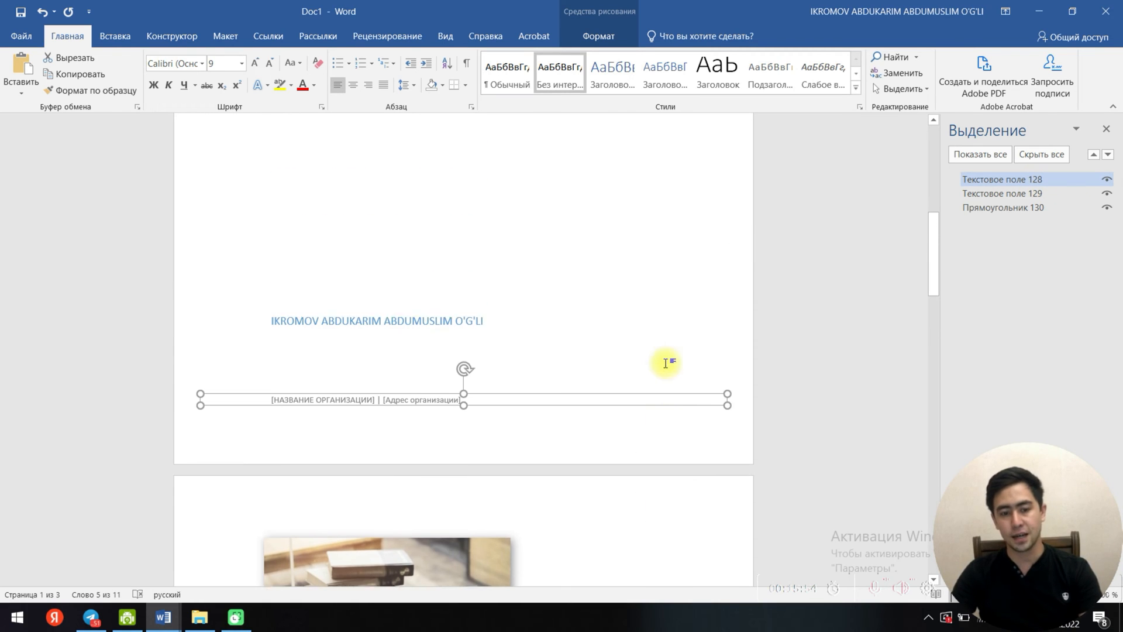
click(482, 338)
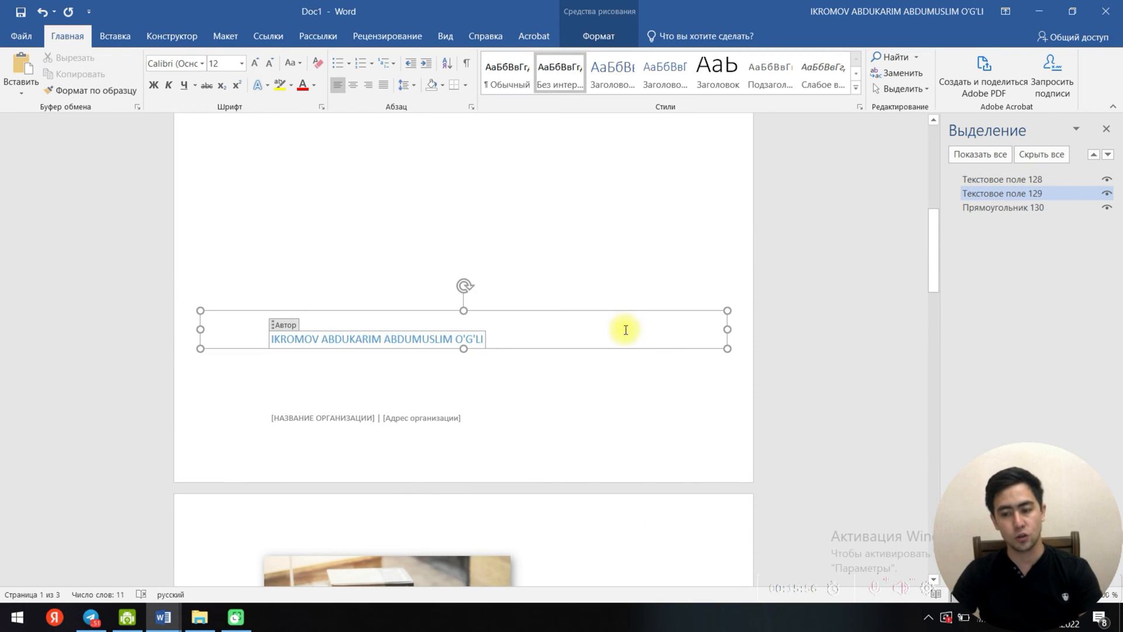
scroll(577, 321, down, 3)
click(598, 36)
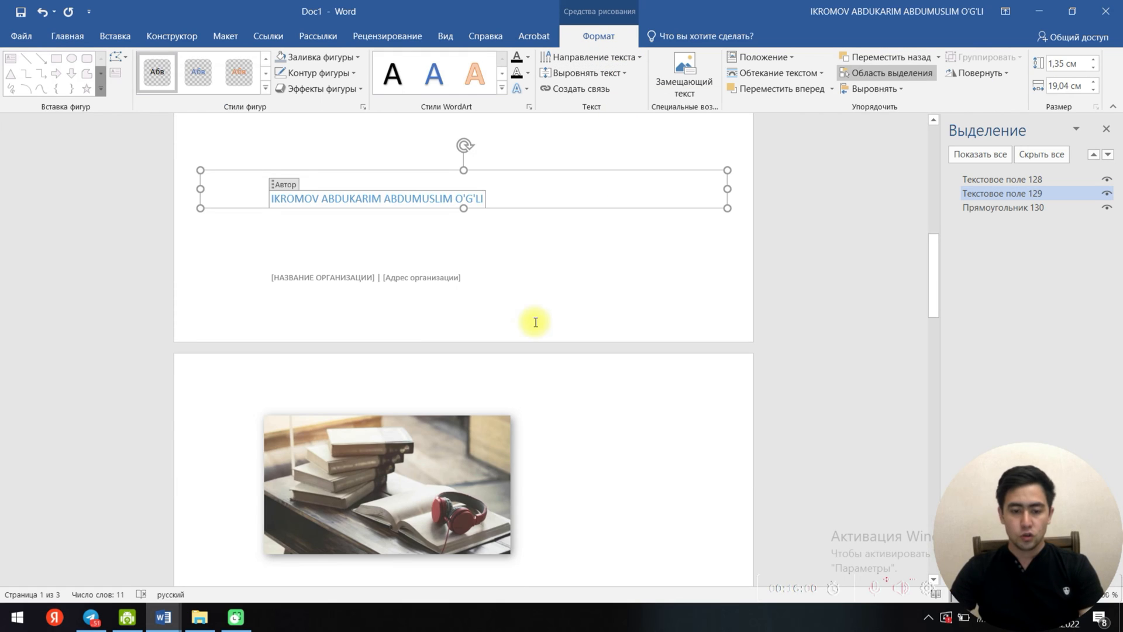
Step: Select Прямоугольник 130 and Текстовое поле 128 on the cover page through the object list
scroll(534, 321, up, 10)
scroll(530, 294, up, 3)
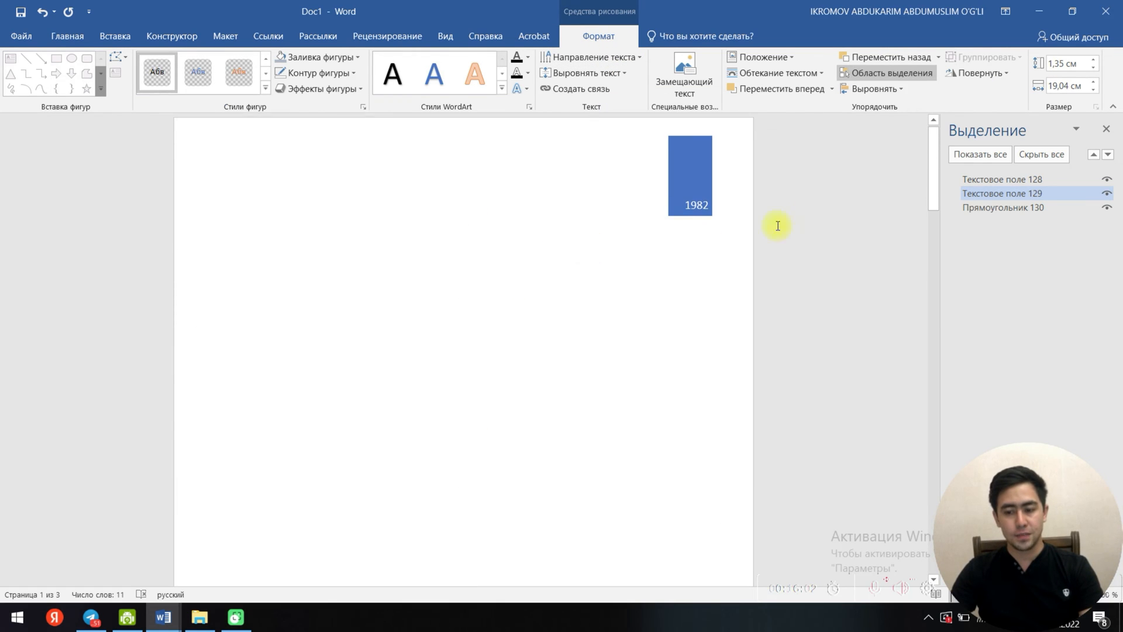
click(1002, 210)
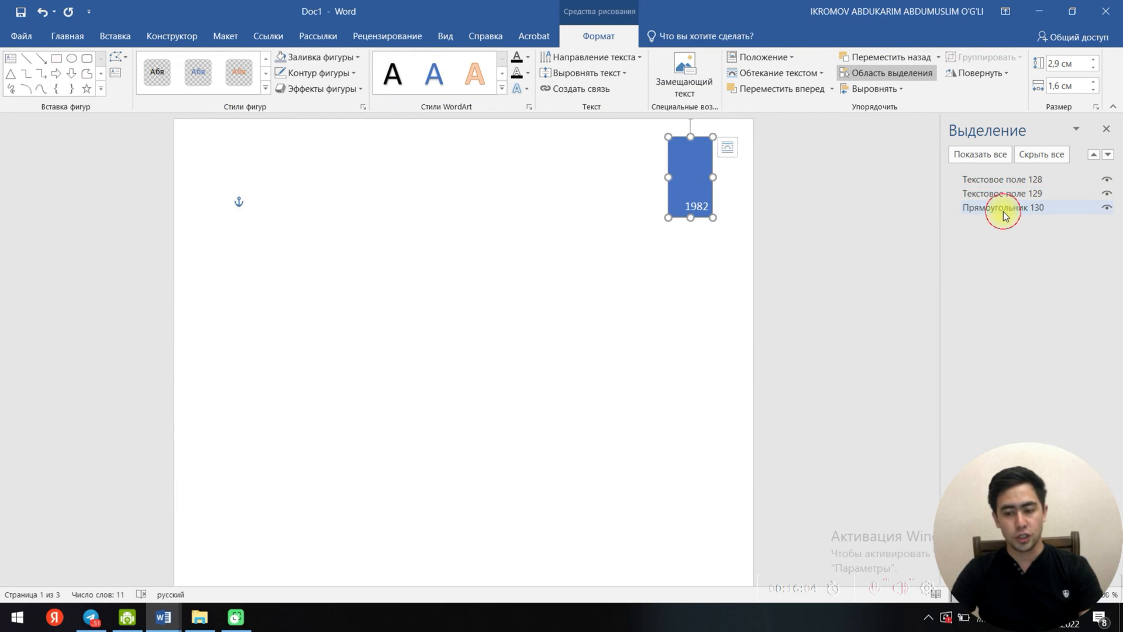
click(1006, 179)
Step: Reselect the picture on the second page and close the object list
scroll(676, 328, down, 3)
scroll(607, 378, down, 5)
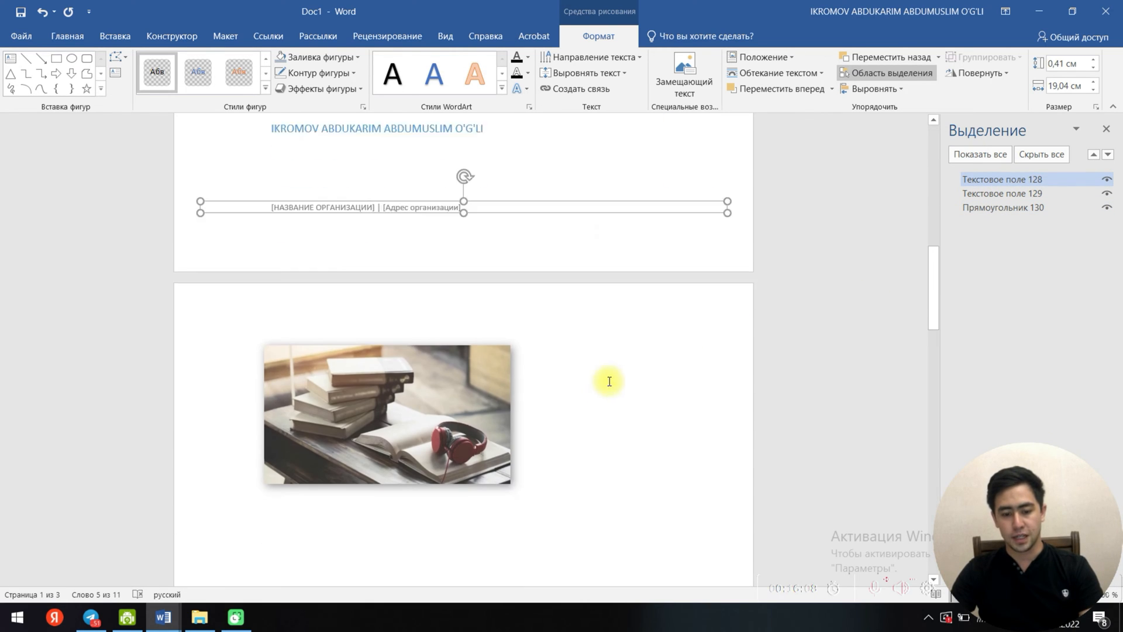
click(408, 343)
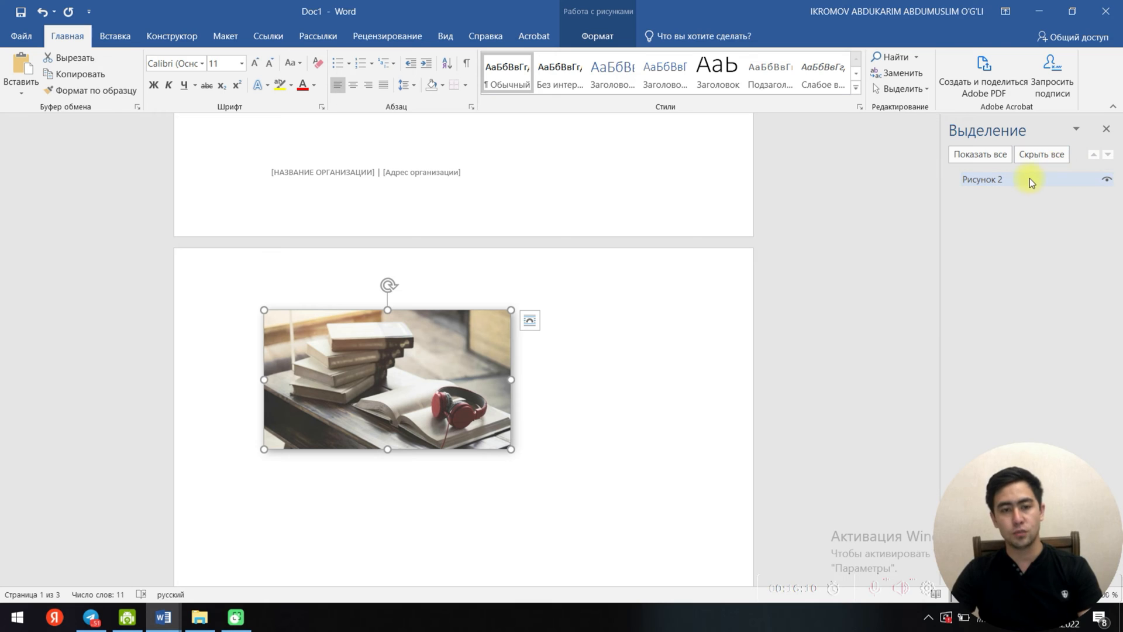
click(1107, 130)
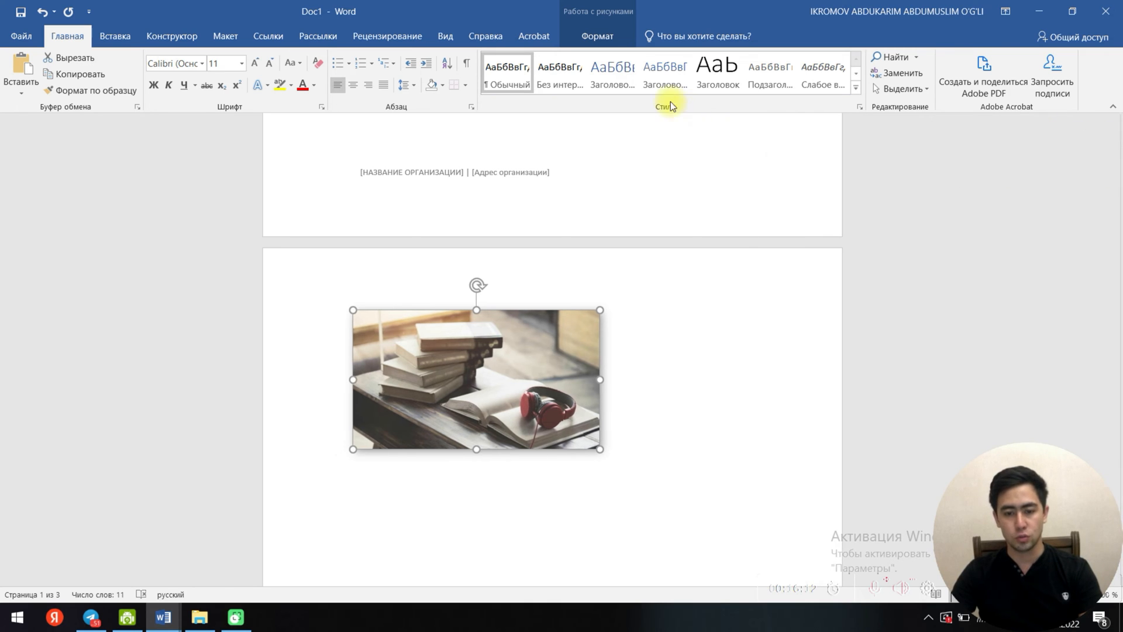
Step: Raise the picture's height in small increments to 3.6 cm, and set it to 4 cm
click(597, 36)
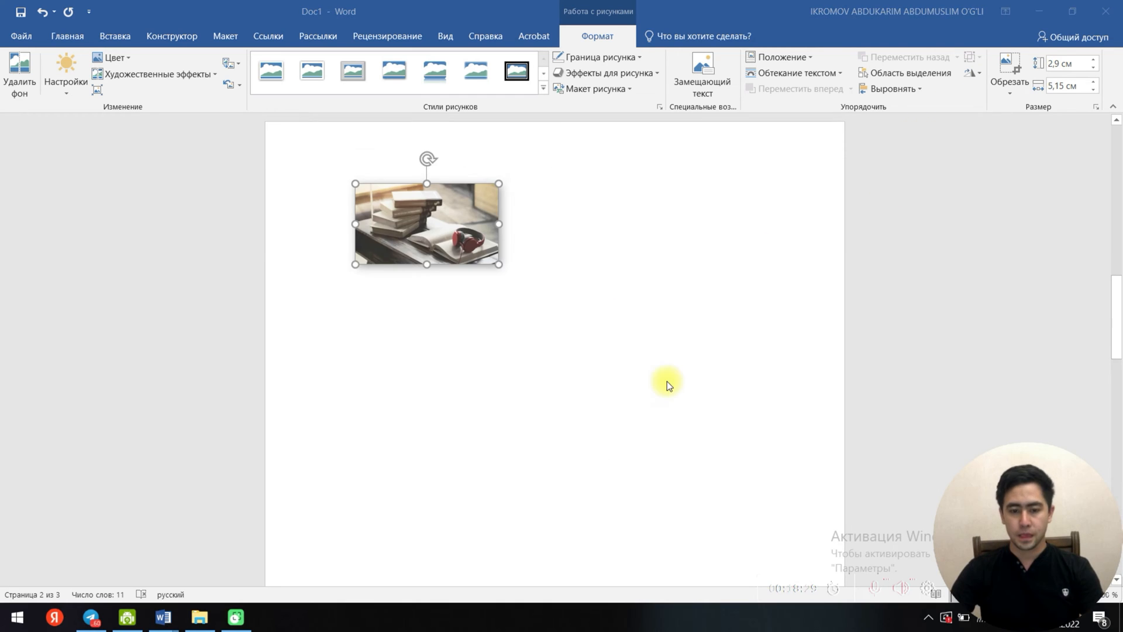
scroll(667, 381, up, 1)
click(755, 217)
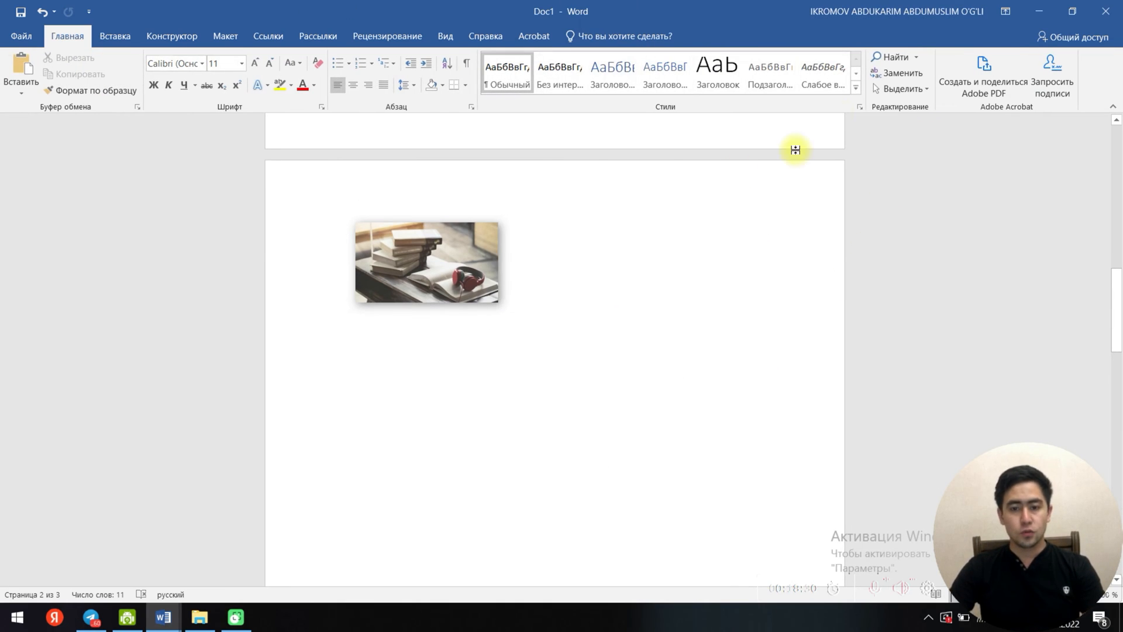
click(432, 275)
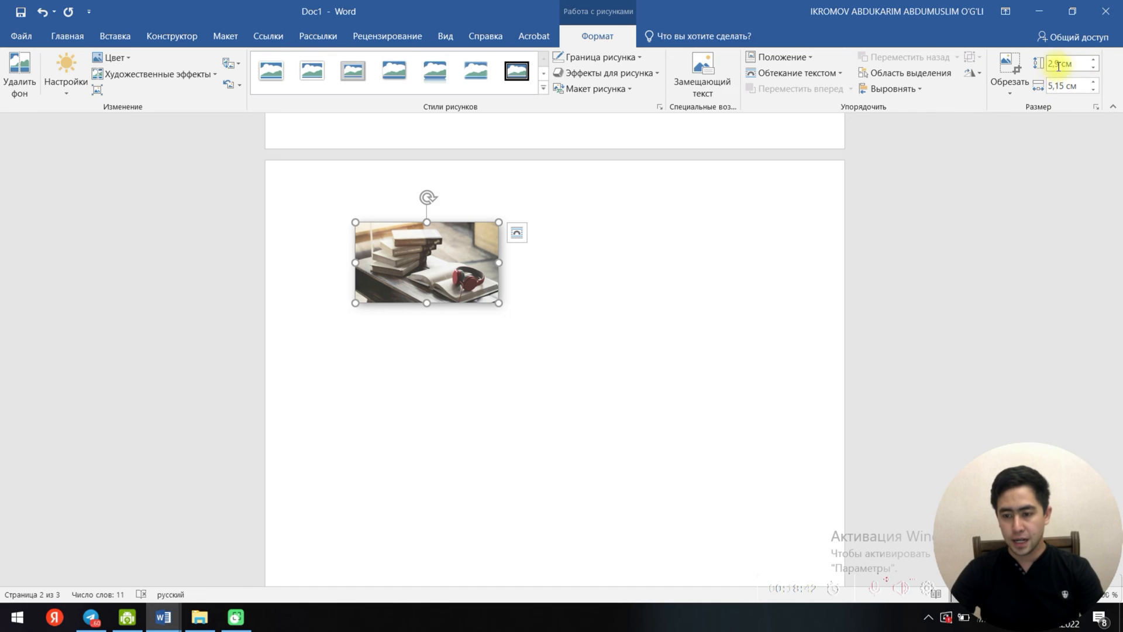
click(1093, 60)
click(1092, 61)
click(1093, 60)
click(1093, 60)
click(1092, 60)
click(1093, 60)
click(1093, 61)
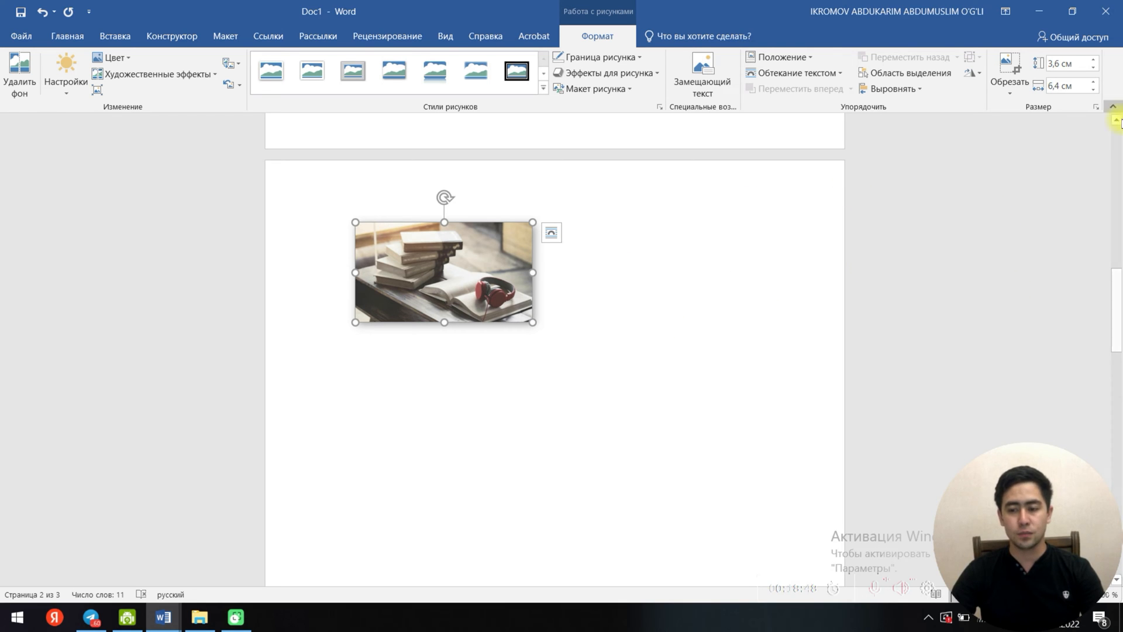
click(1056, 64)
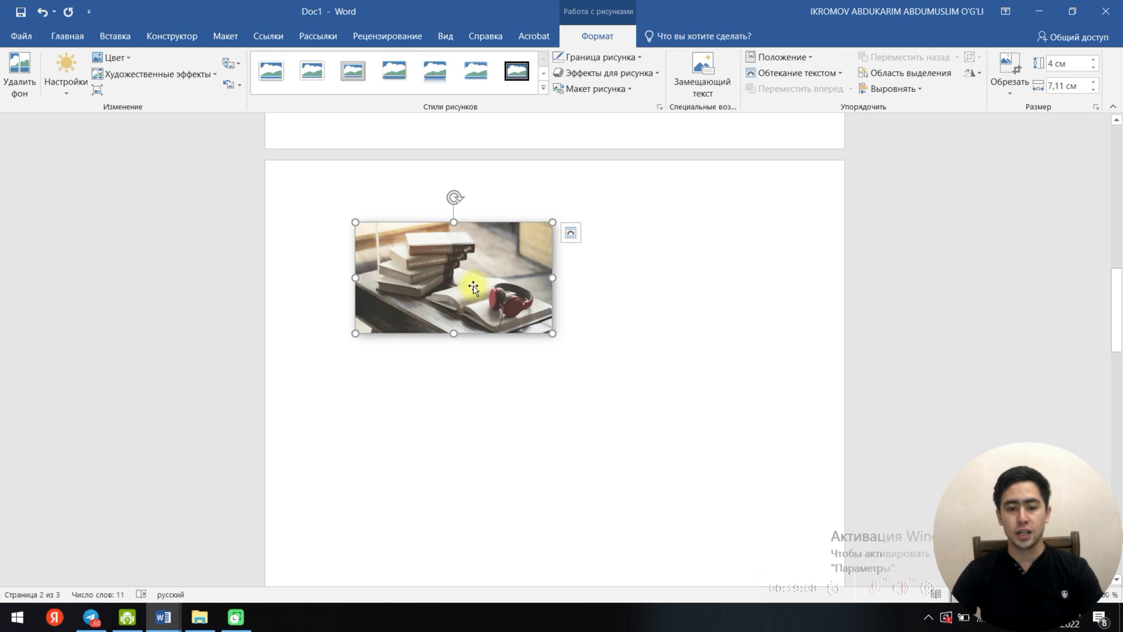
Step: Crop the picture's right edge to a width of 7.07 cm and crop it to a rectangle with rounded top corners
click(1013, 65)
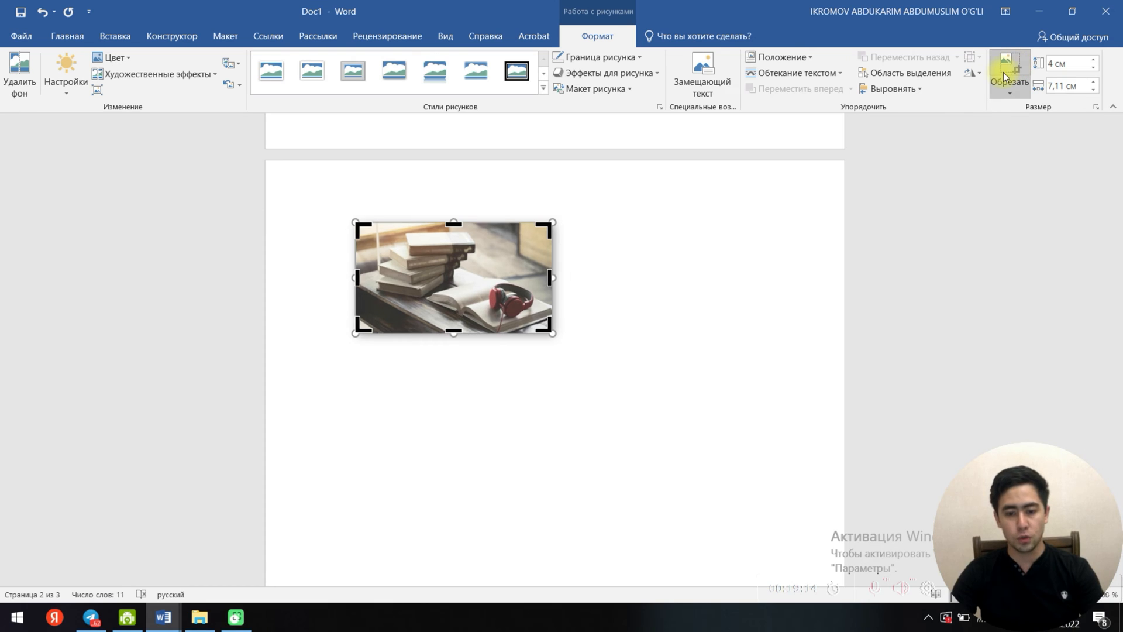
mouse_move(550, 279)
mouse_down()
mouse_move(431, 276)
mouse_move(552, 274)
mouse_up()
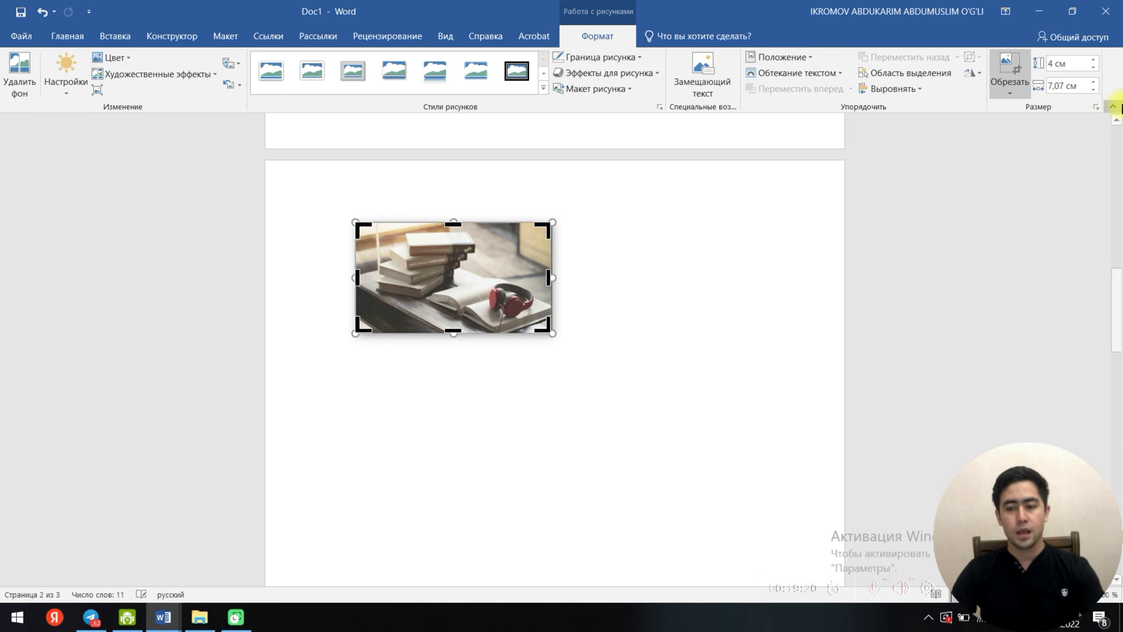
click(1009, 96)
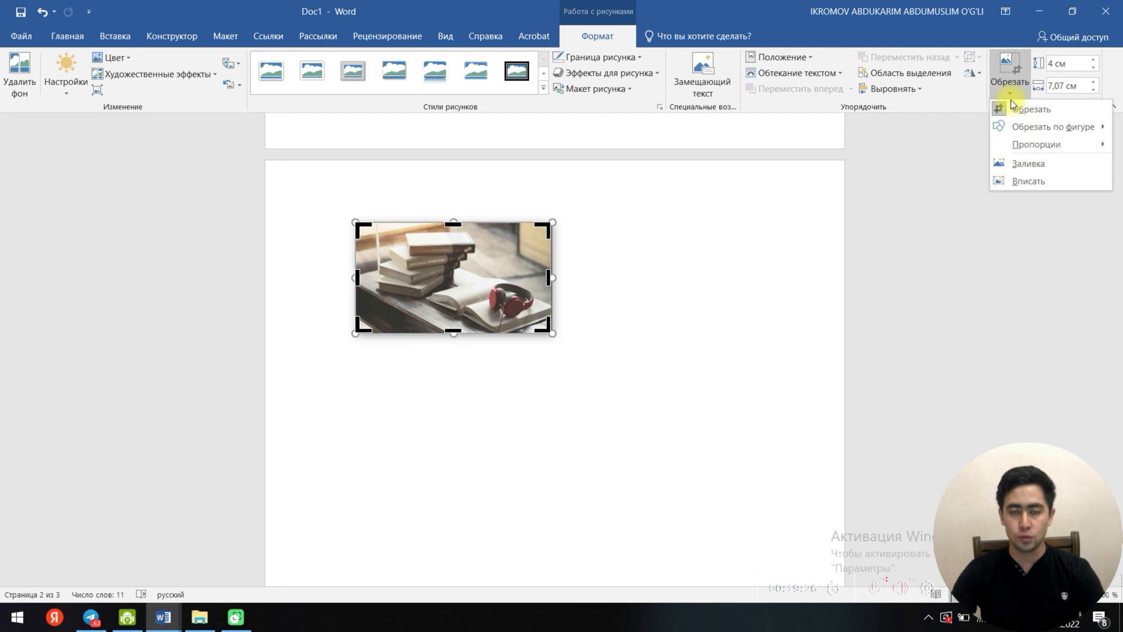
mouse_move(1020, 118)
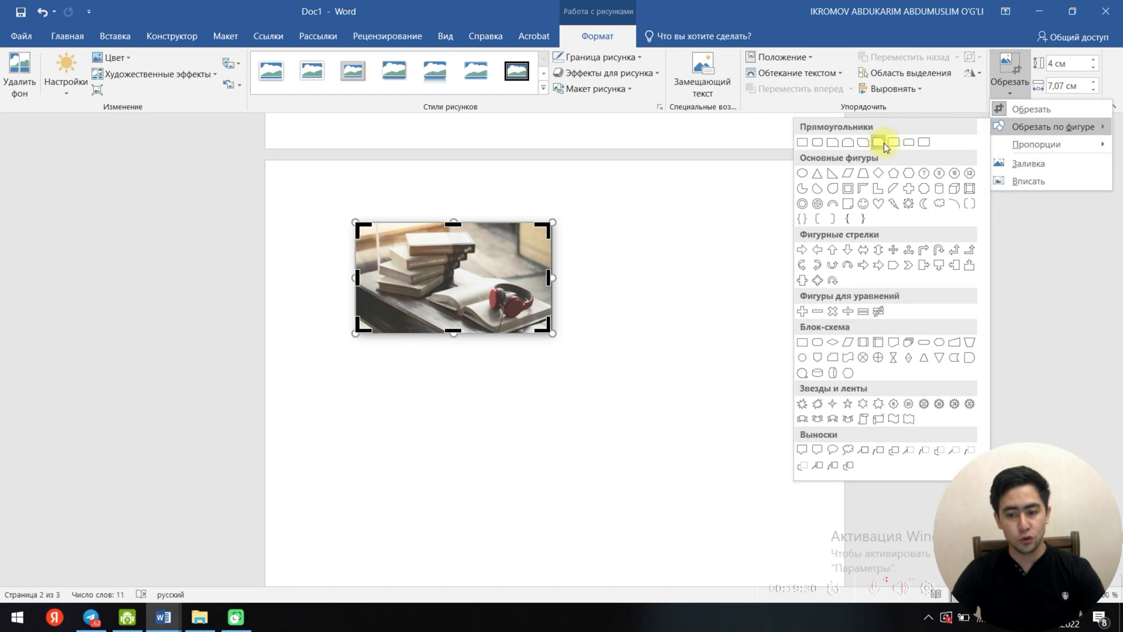
click(908, 143)
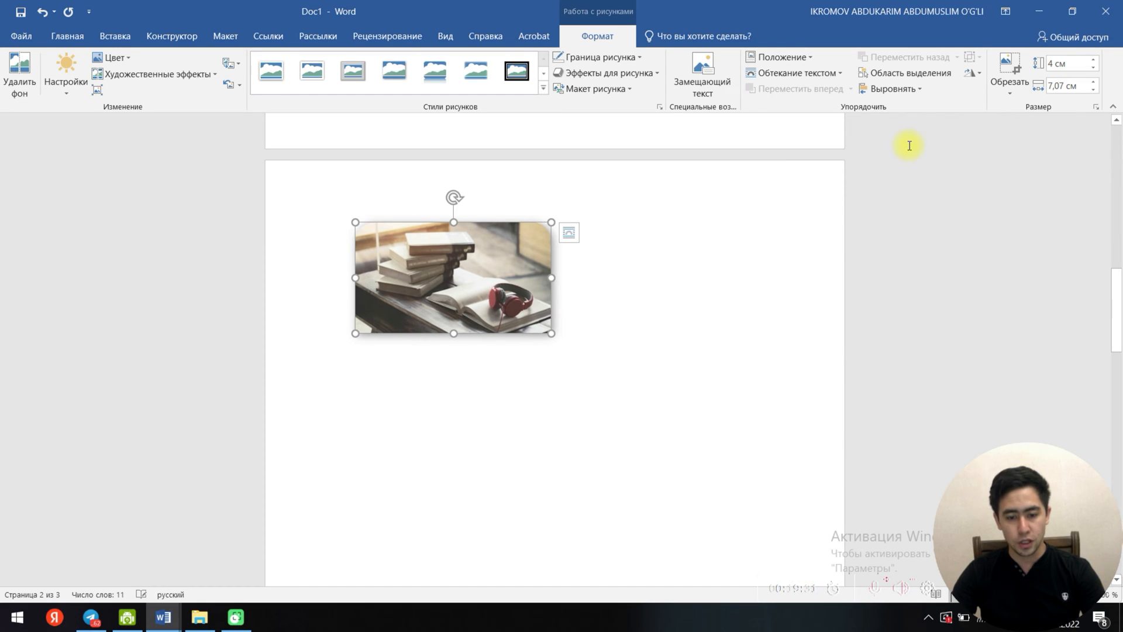
click(593, 286)
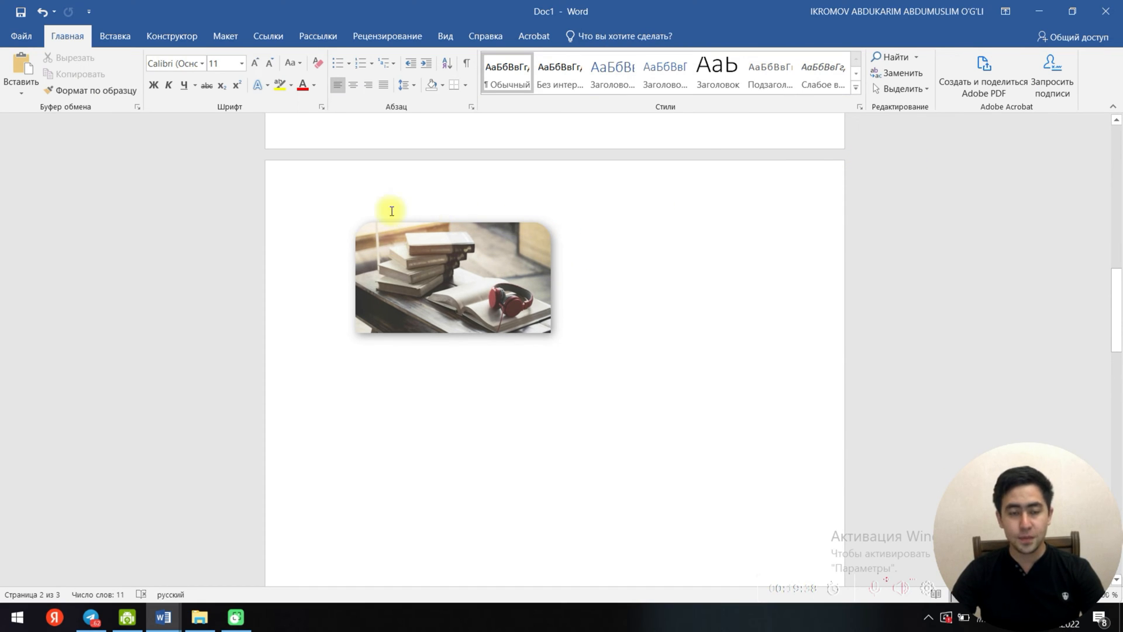
Step: Crop the picture to the plain rectangle shape
click(541, 248)
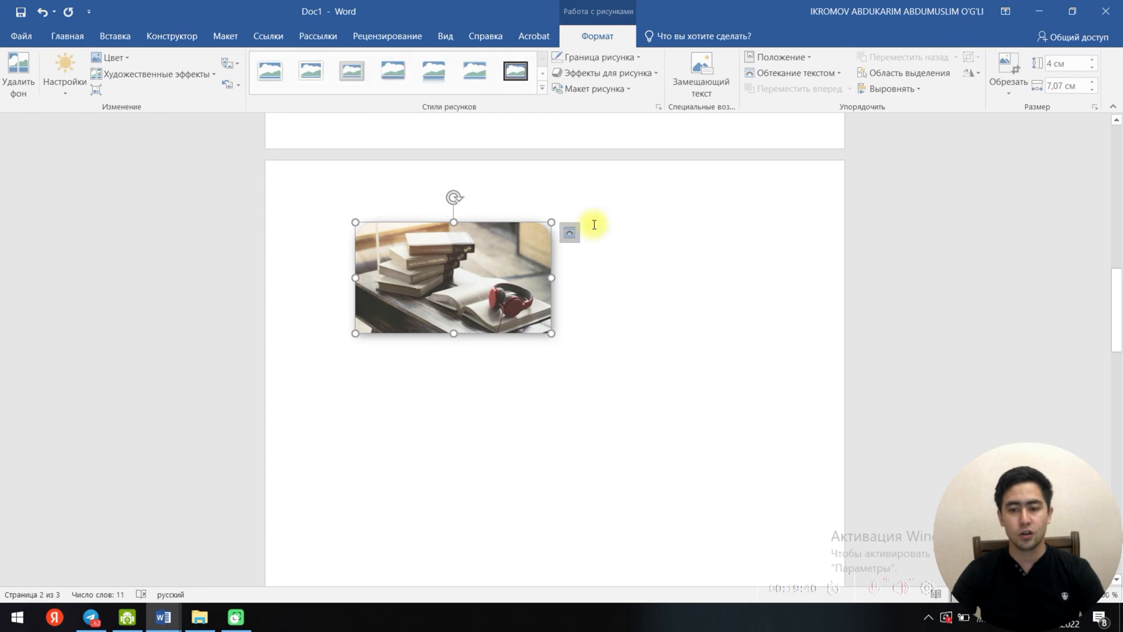
click(1006, 87)
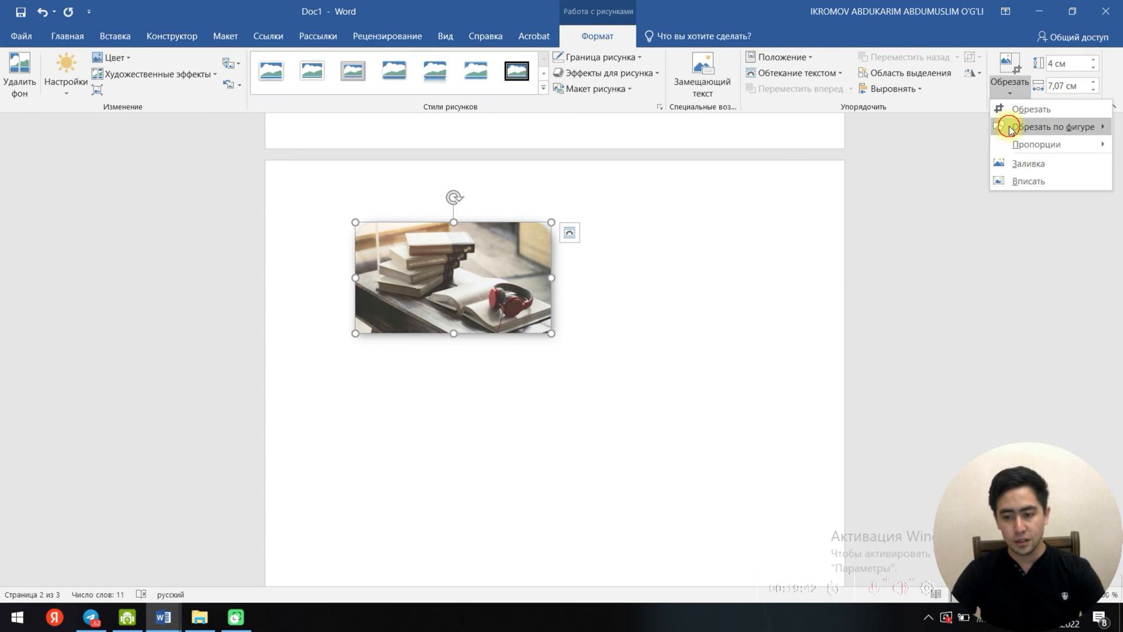
click(1009, 126)
click(799, 142)
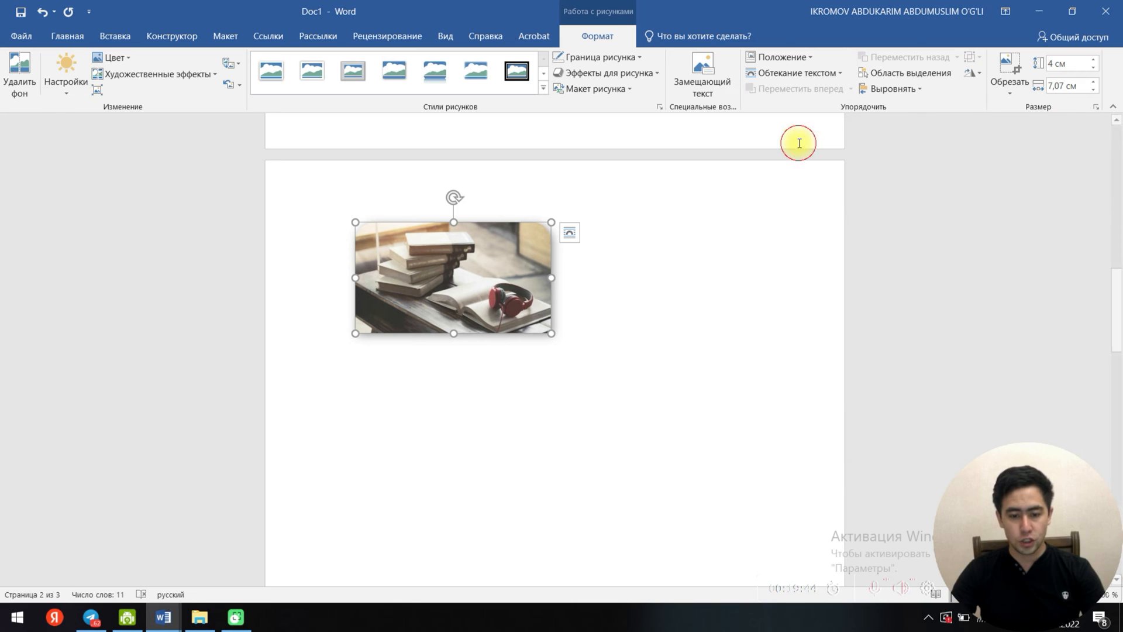
click(596, 278)
Step: Crop the picture to the 3:4 portrait aspect ratio and shift the image inside the crop frame
click(512, 258)
click(1006, 80)
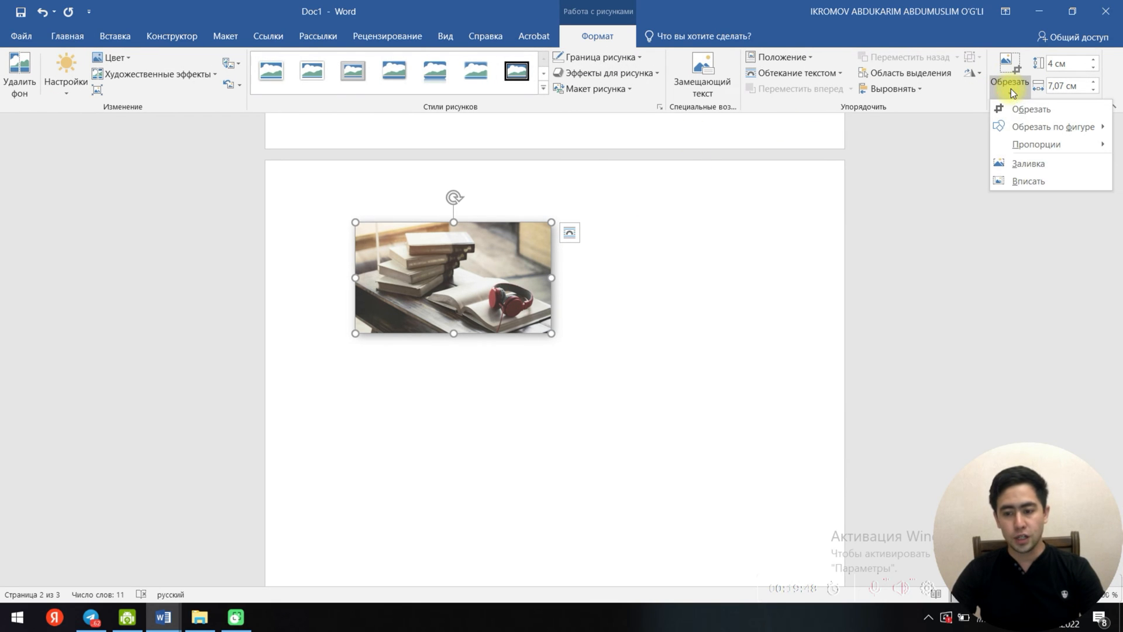
mouse_move(1038, 151)
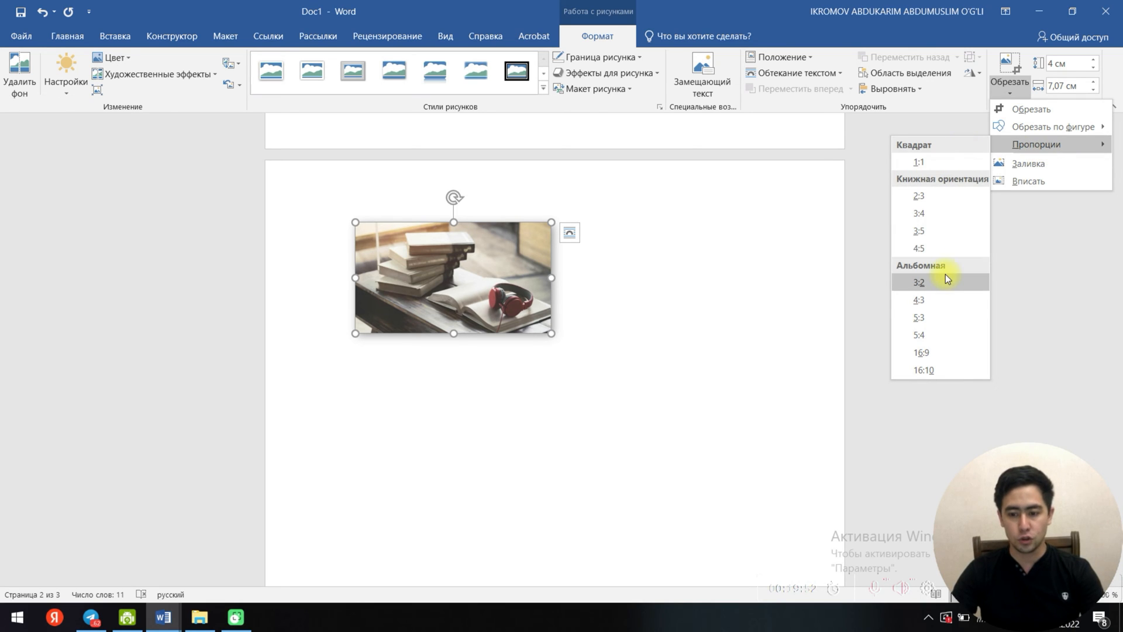
click(933, 210)
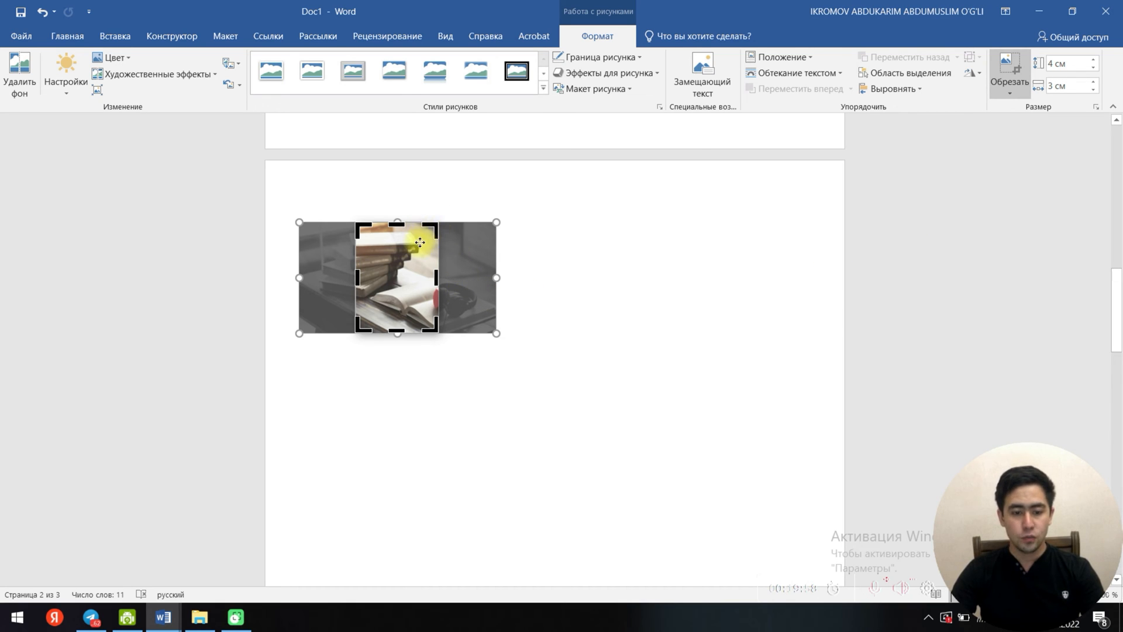
mouse_move(413, 260)
mouse_down()
mouse_move(396, 262)
mouse_move(459, 264)
mouse_move(403, 266)
mouse_up()
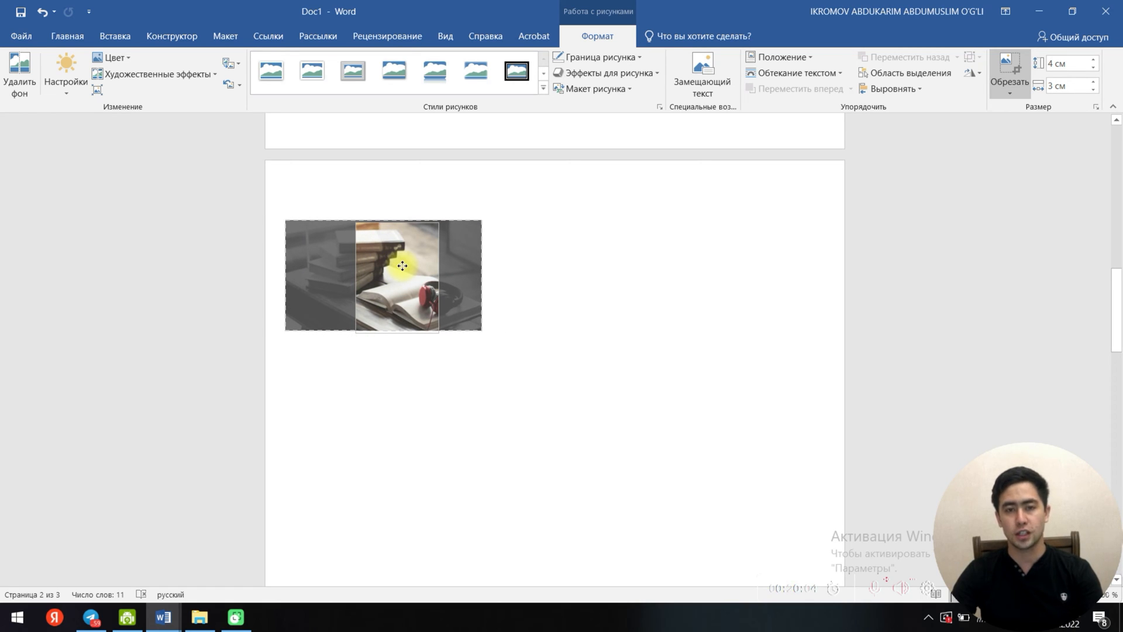
drag(402, 266, 439, 269)
click(440, 269)
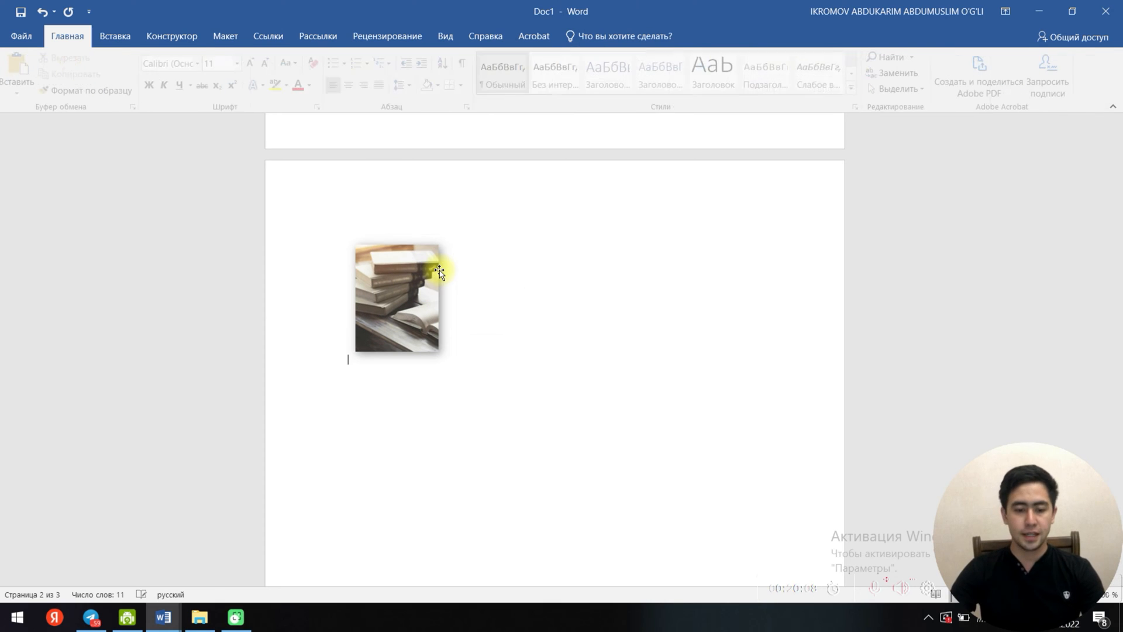
Step: Undo the last change to the cropped picture
click(408, 278)
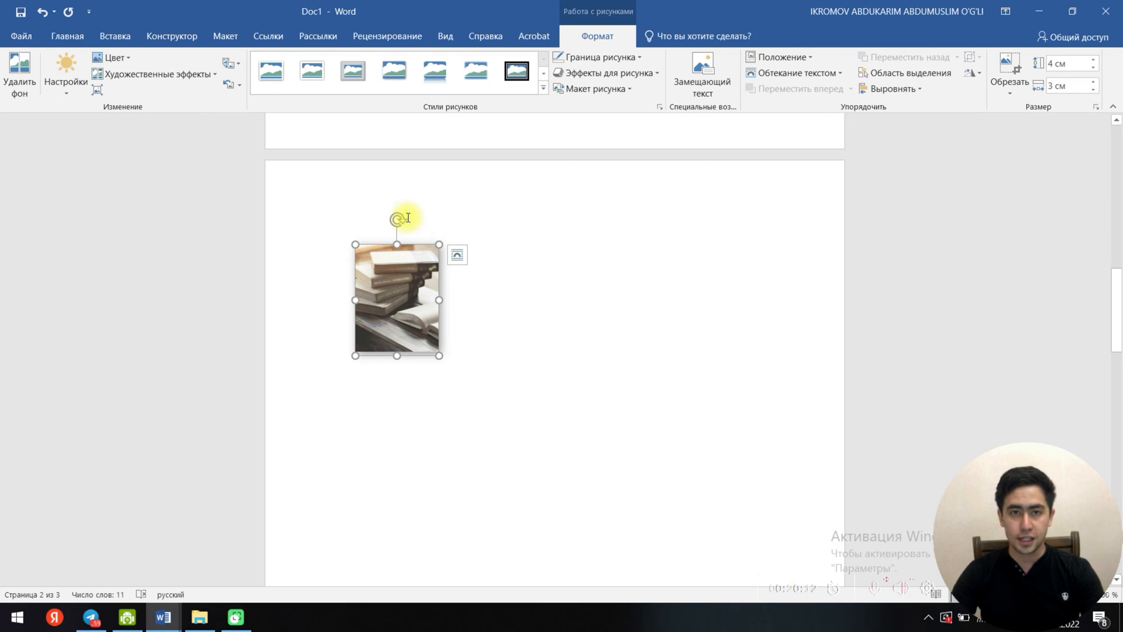
click(42, 14)
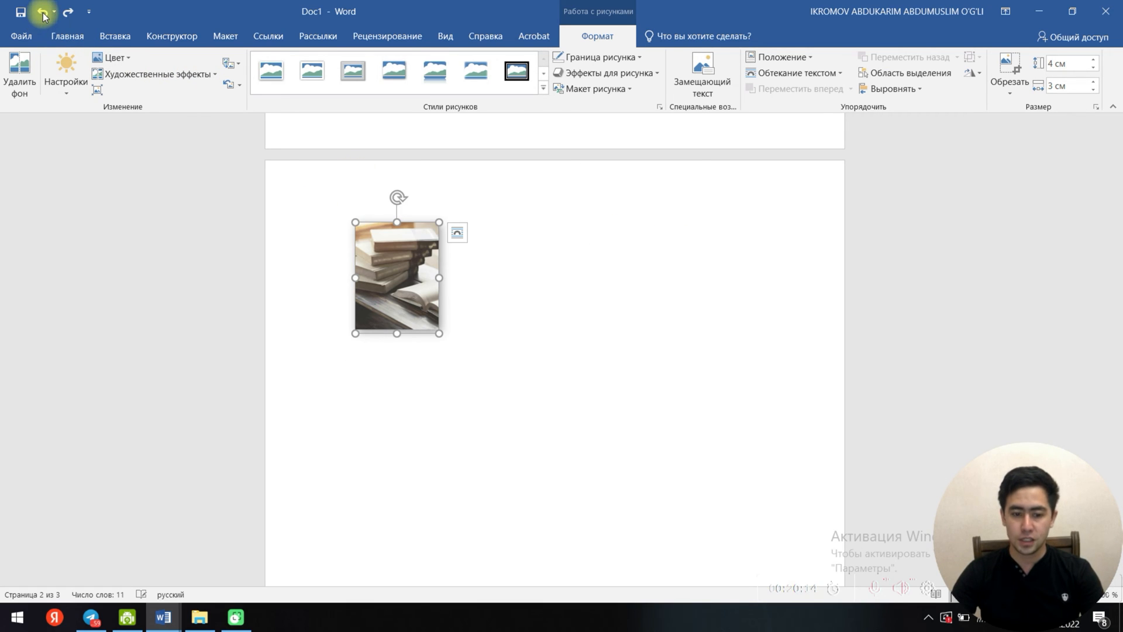
Step: Undo the 3:4 portrait crop of the picture, restoring its width to 7.07 cm, and delete the picture from the page
click(42, 13)
click(42, 13)
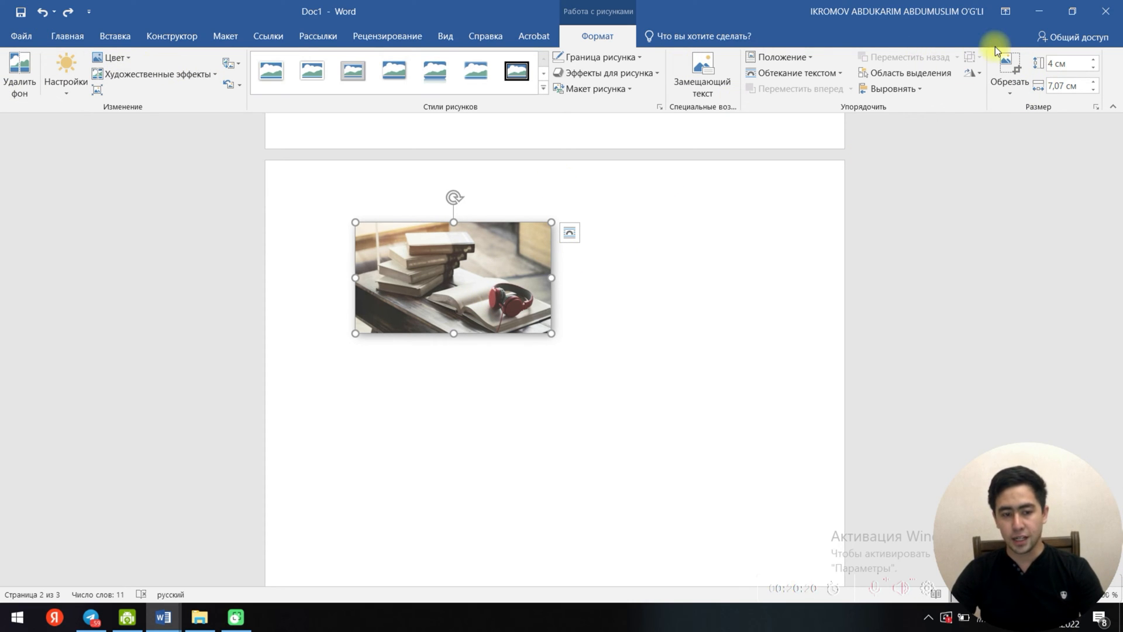
click(108, 35)
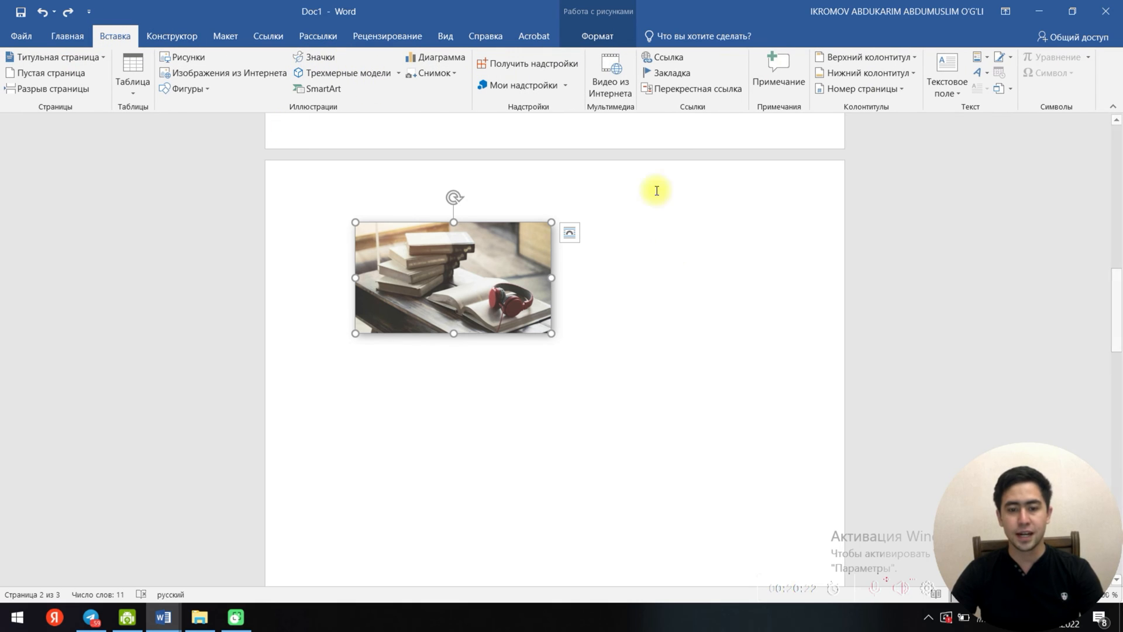
click(597, 36)
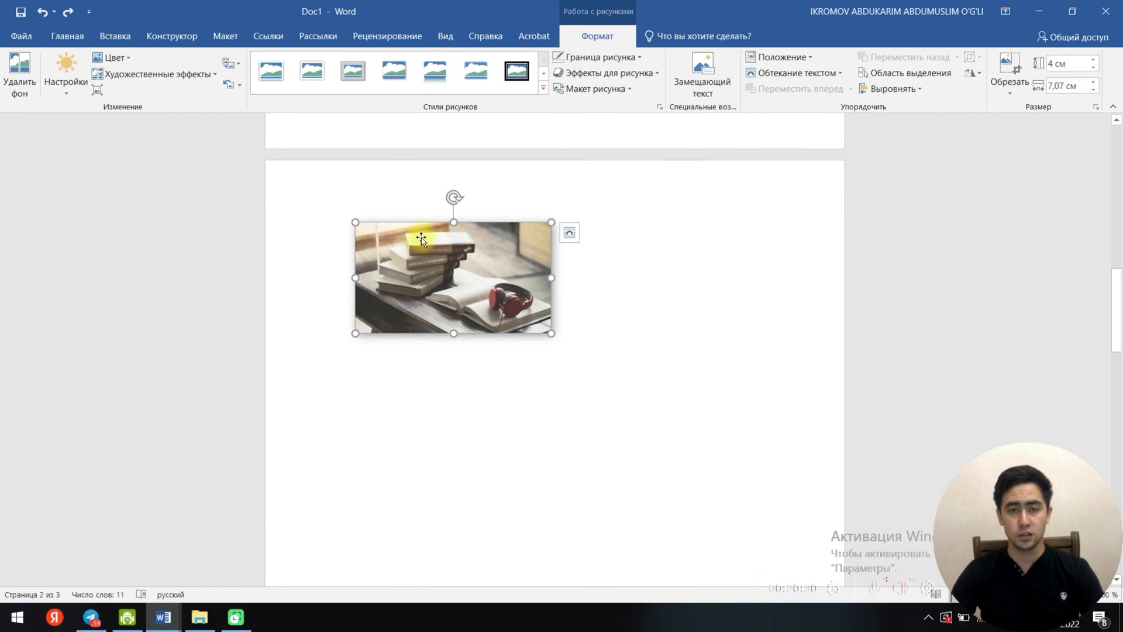
click(115, 37)
key(Delete)
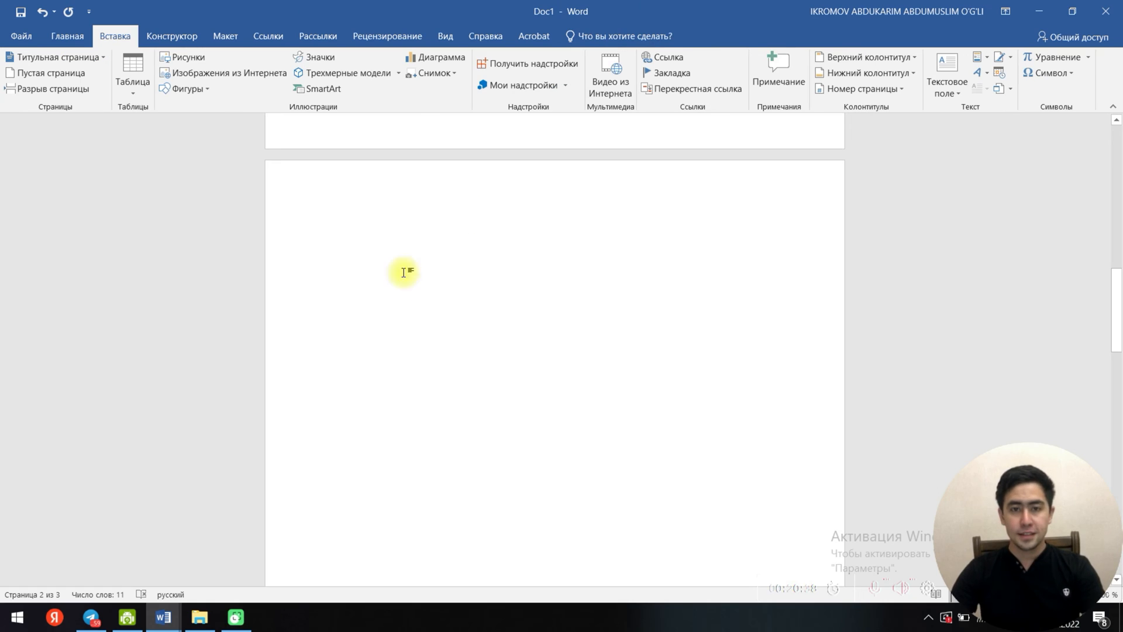
Step: Draw two ovals side by side on the blank page, about 3.54 × 3.79 cm and 3.54 × 3.49 cm
click(196, 91)
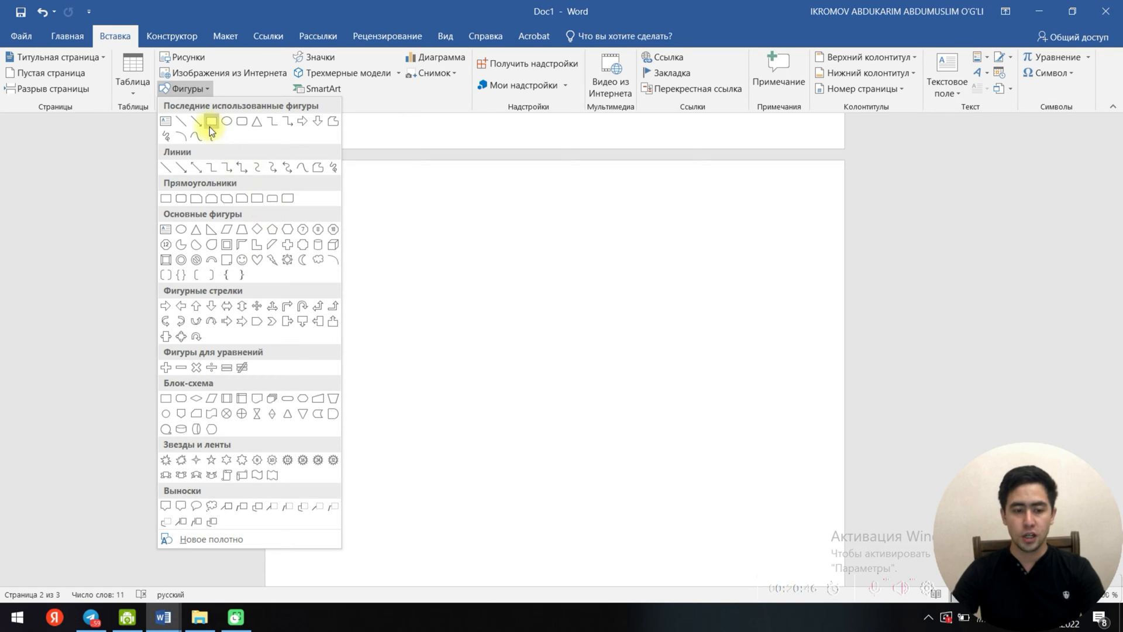
click(230, 124)
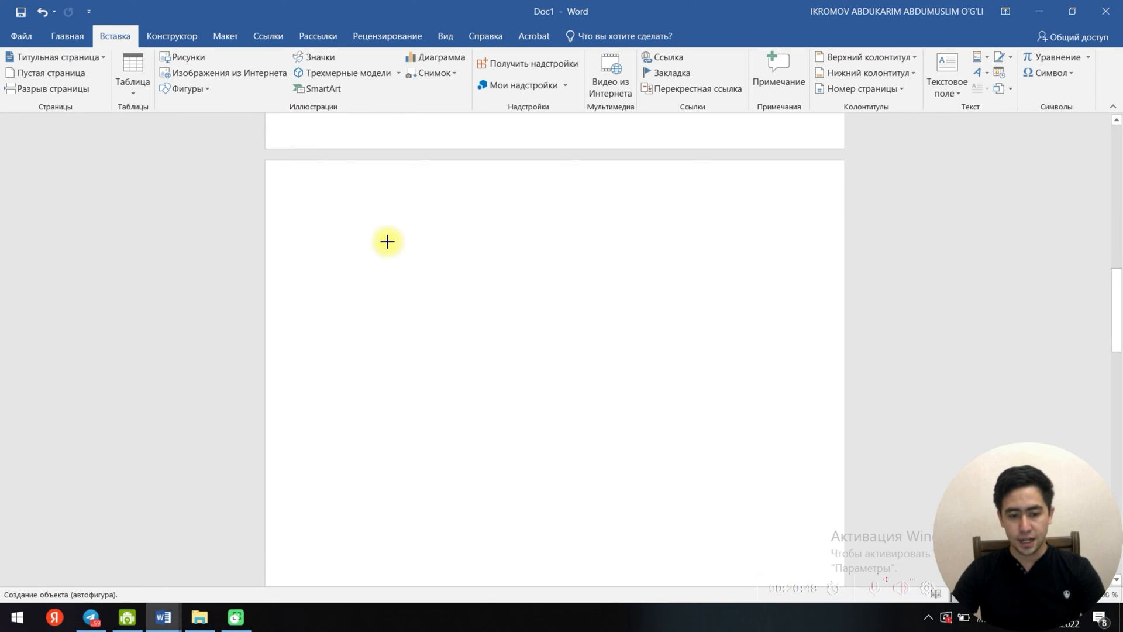
drag(336, 197, 442, 294)
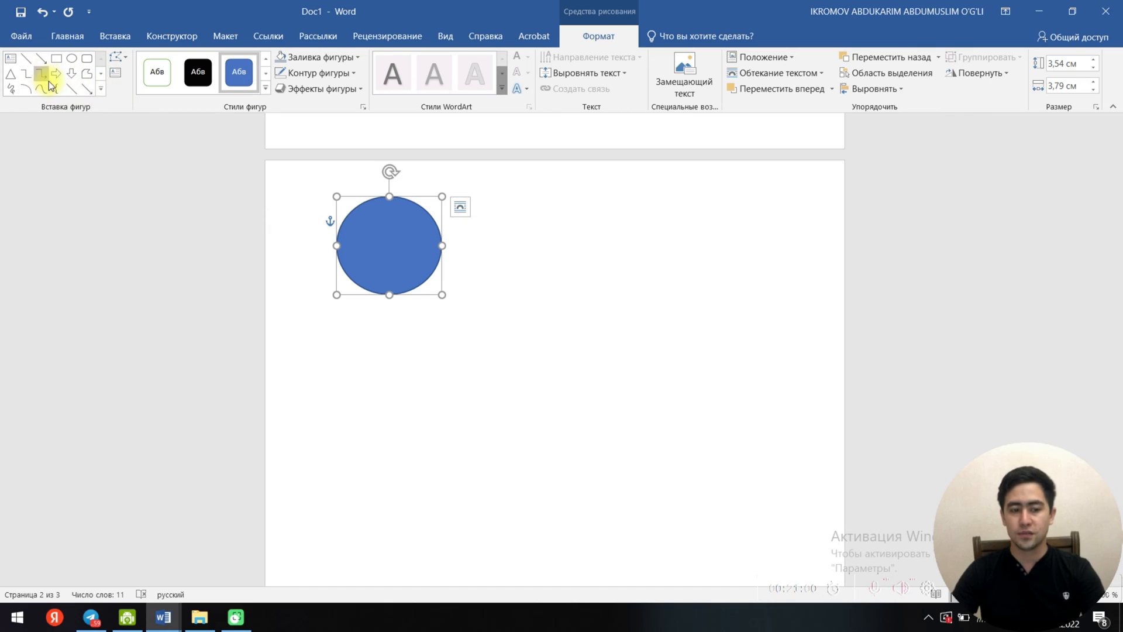
click(72, 63)
drag(534, 198, 632, 296)
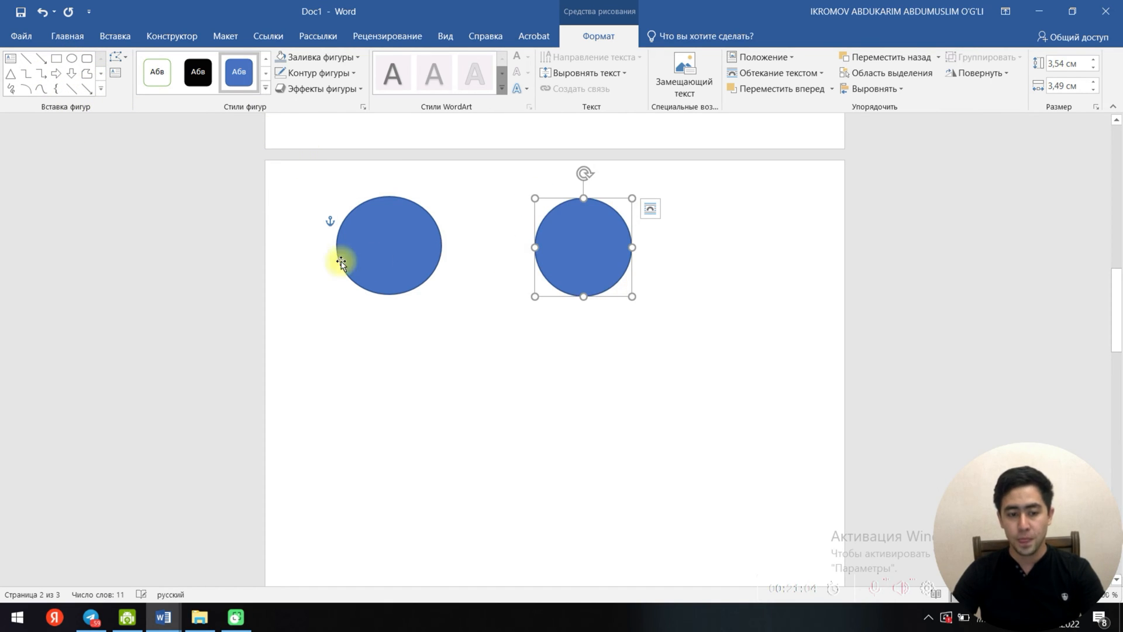
Step: Apply the white preset style with a green outline to the first oval, followed by the solid gold preset style
click(406, 234)
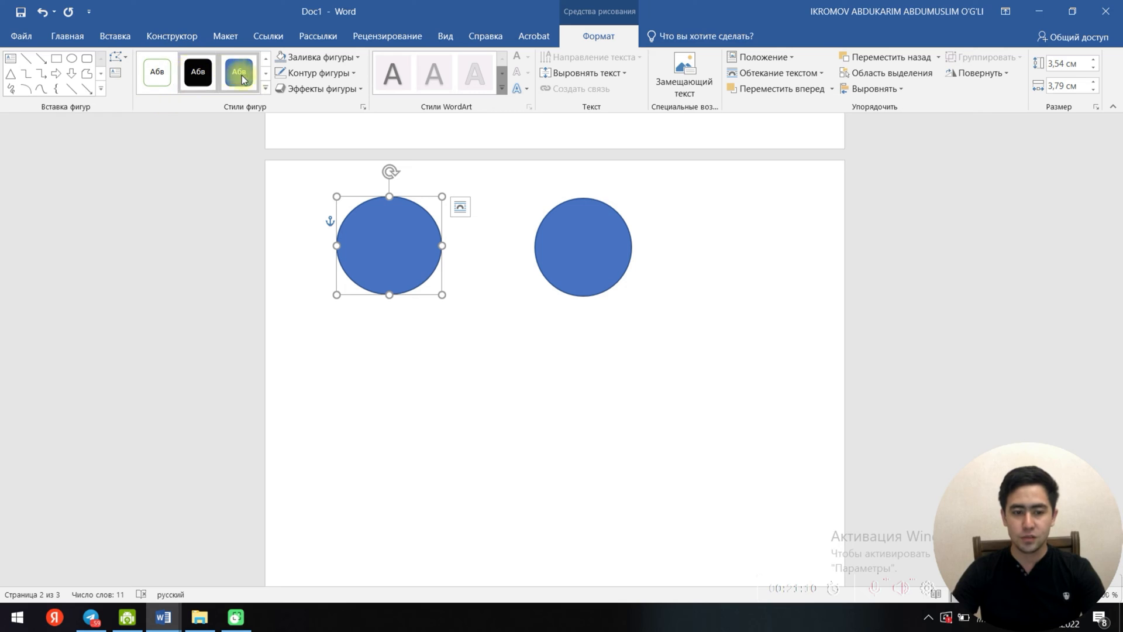
click(267, 74)
click(267, 61)
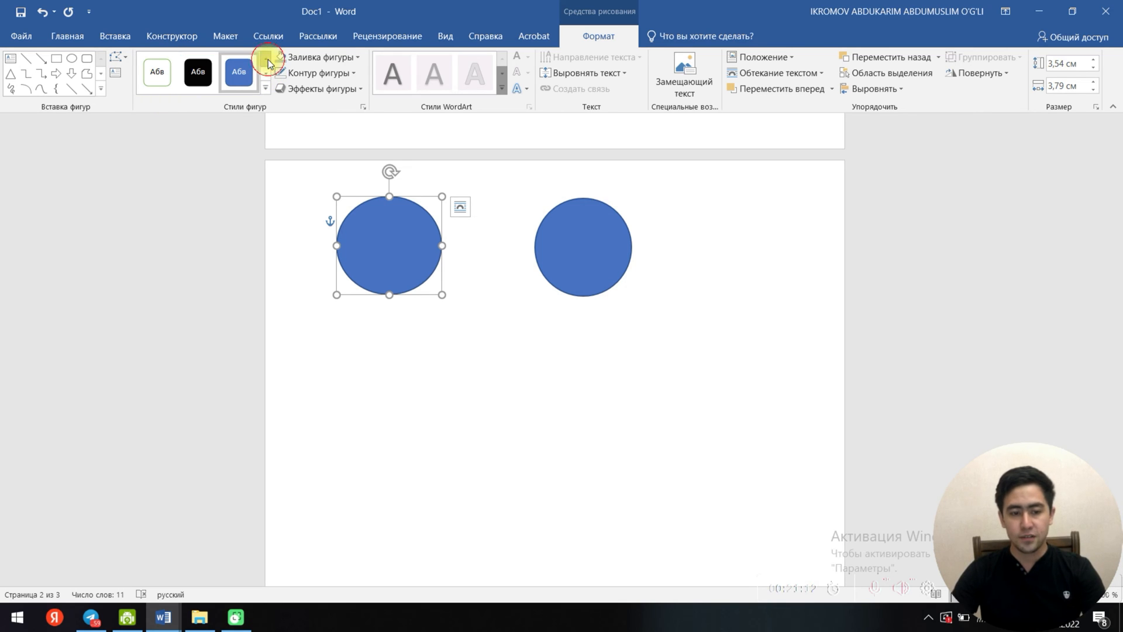
click(157, 71)
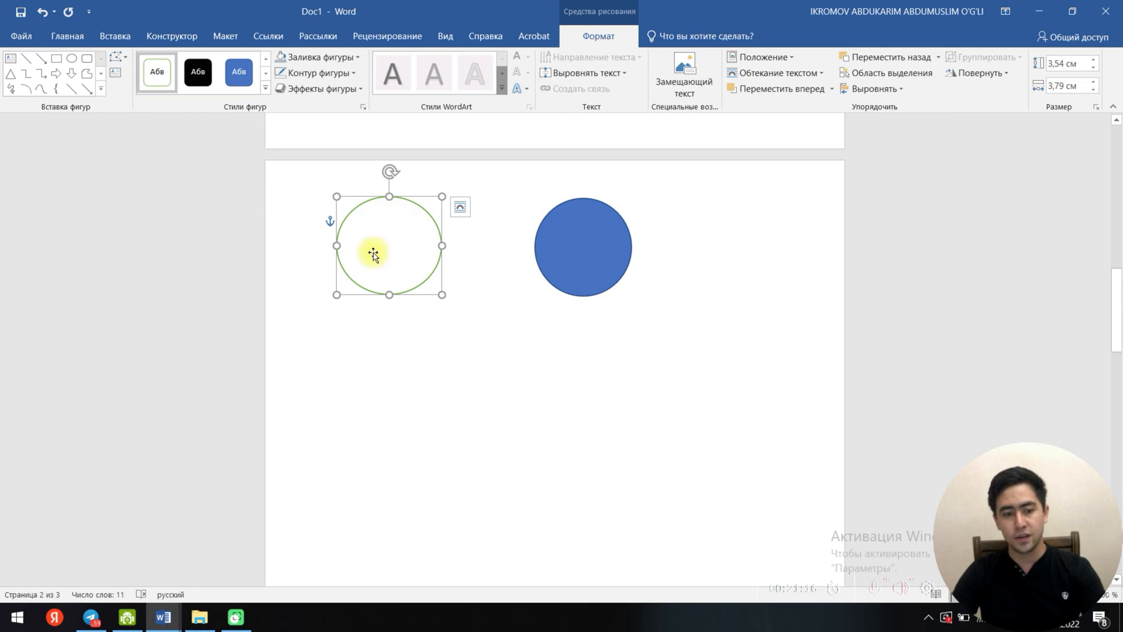
click(265, 74)
click(245, 78)
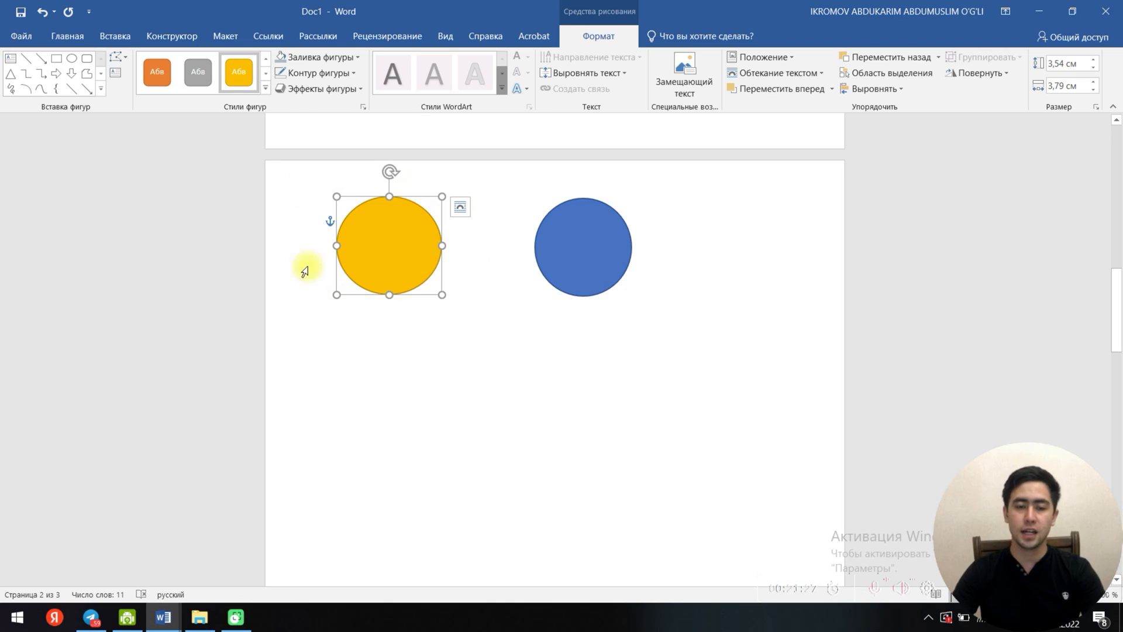
Step: Fill the first oval with a light green theme color
click(343, 61)
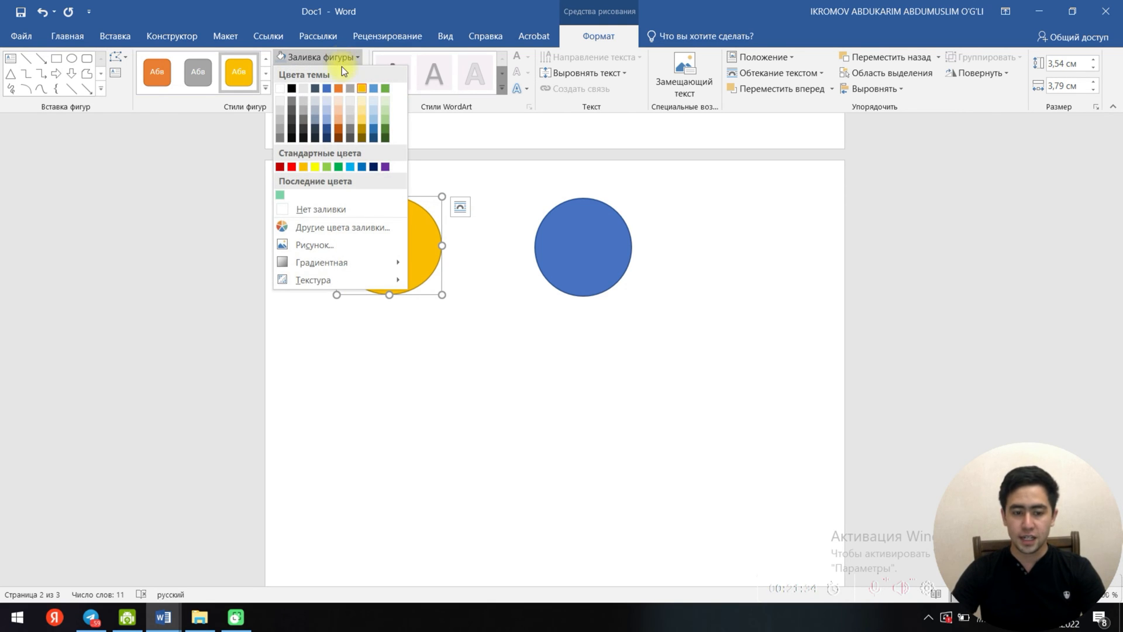
click(385, 119)
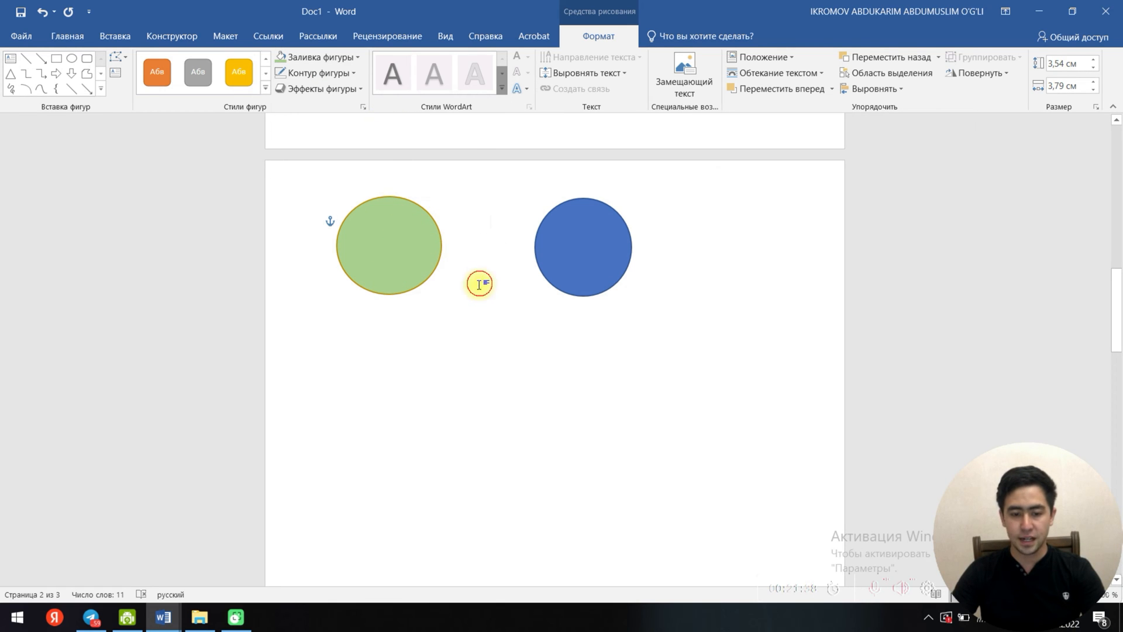
click(468, 264)
Step: Give the light green oval a custom purple outline color mixed in the color dialog
click(388, 248)
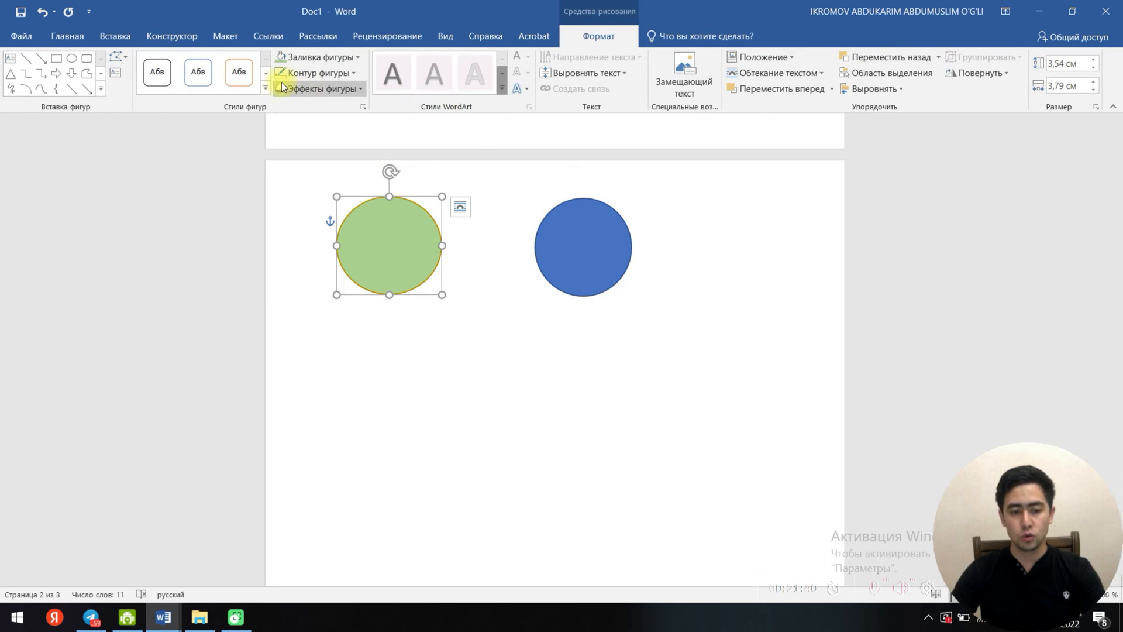
click(301, 73)
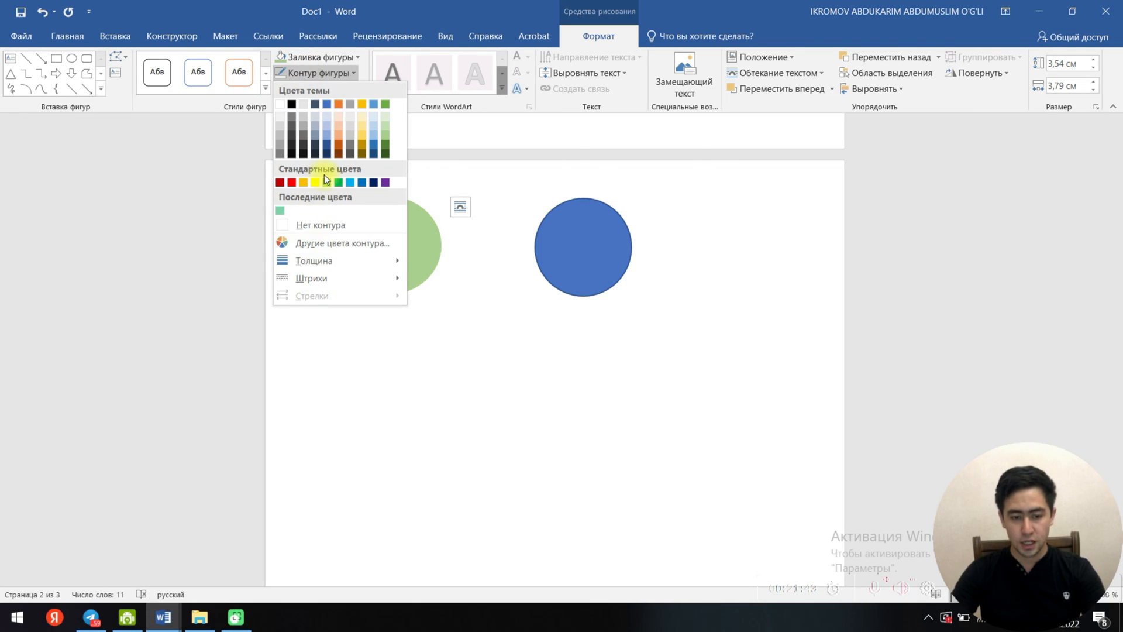
click(324, 244)
click(732, 108)
click(797, 115)
click(805, 158)
drag(852, 173, 855, 156)
click(904, 107)
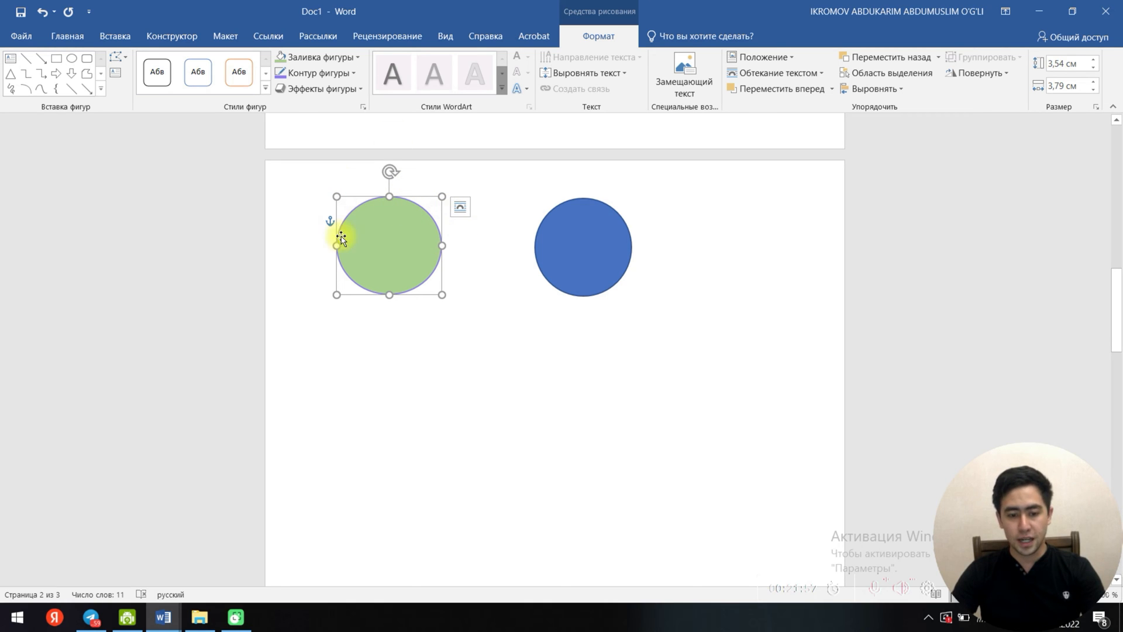
Step: Set the green oval's outline weight to 6 pt
click(322, 75)
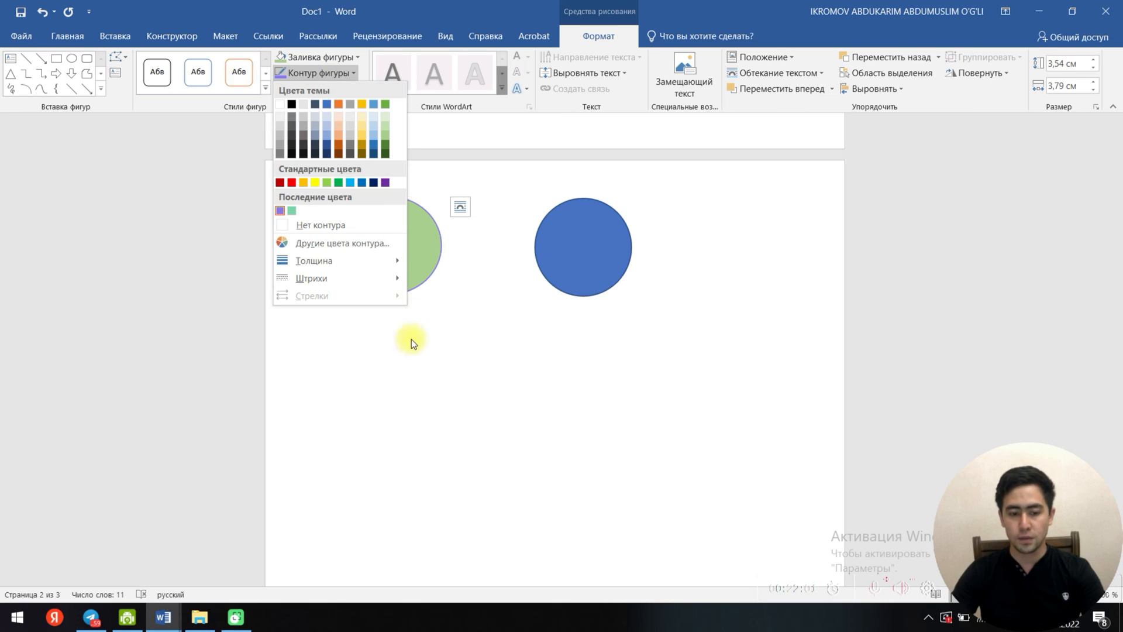
mouse_move(406, 260)
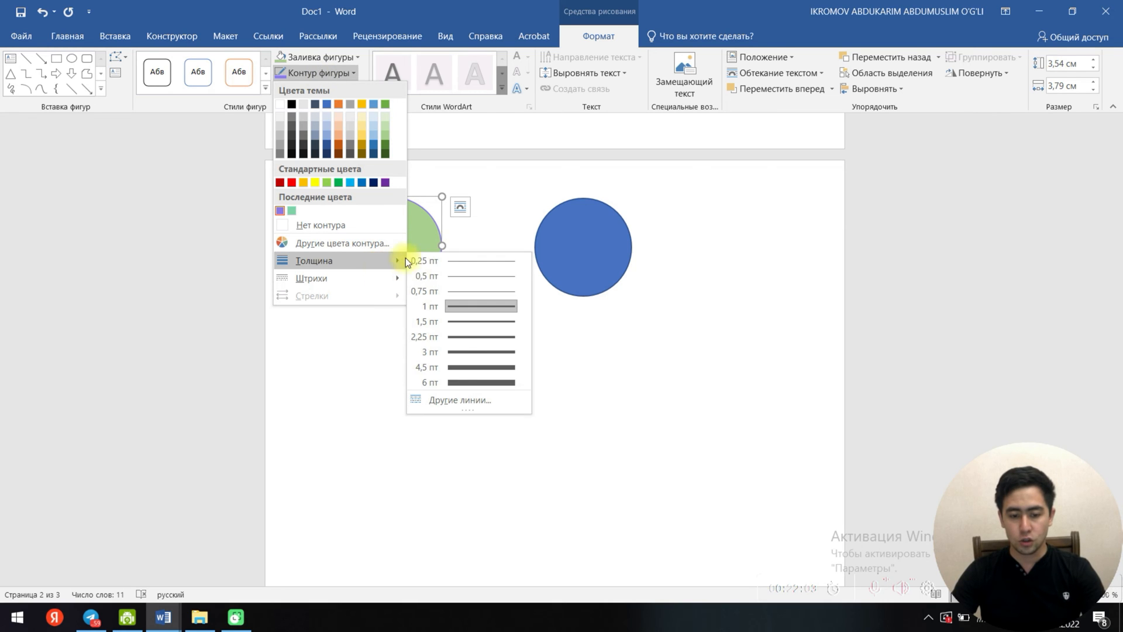
click(453, 382)
click(532, 321)
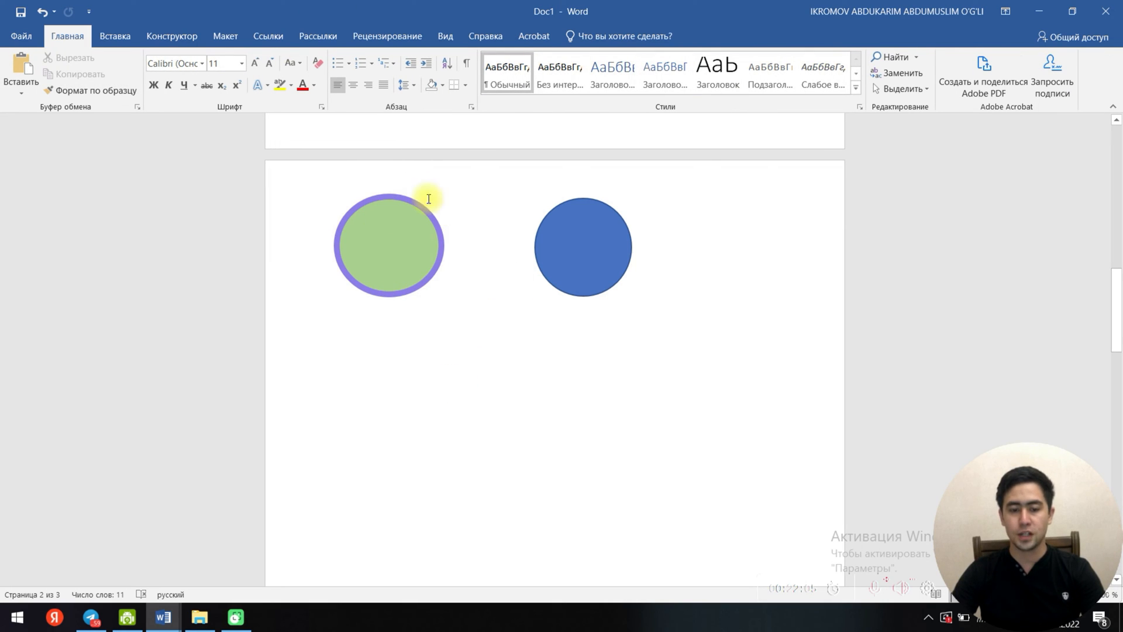
Step: Apply a preset (Заготовка) 3-D shape effect with a beveled, tilted look and a shadow to the green oval
click(400, 245)
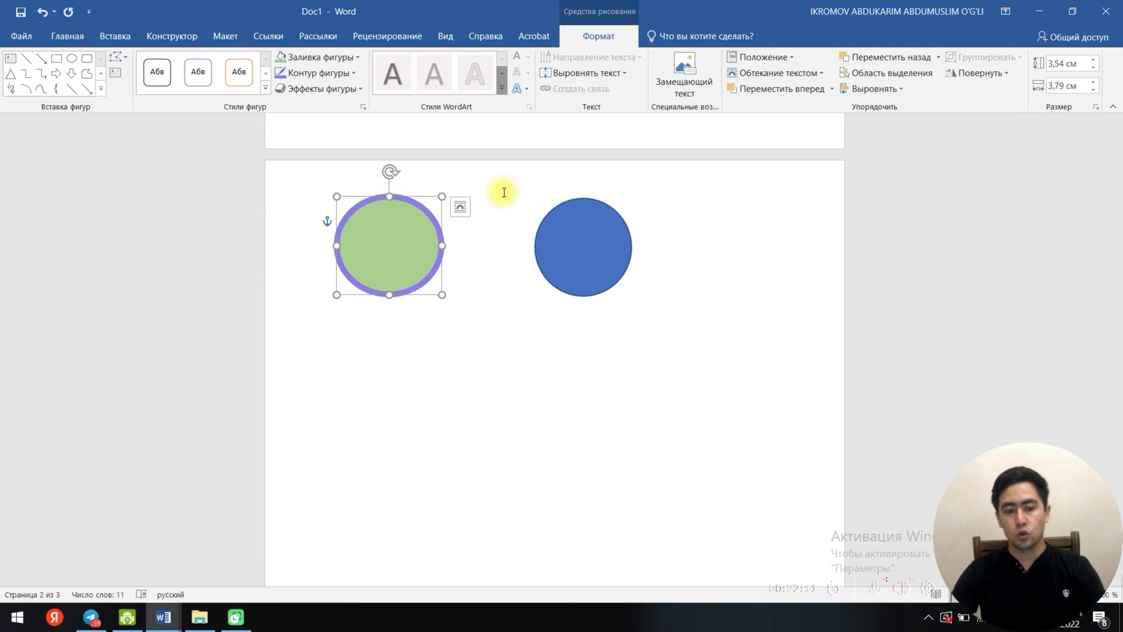
click(343, 88)
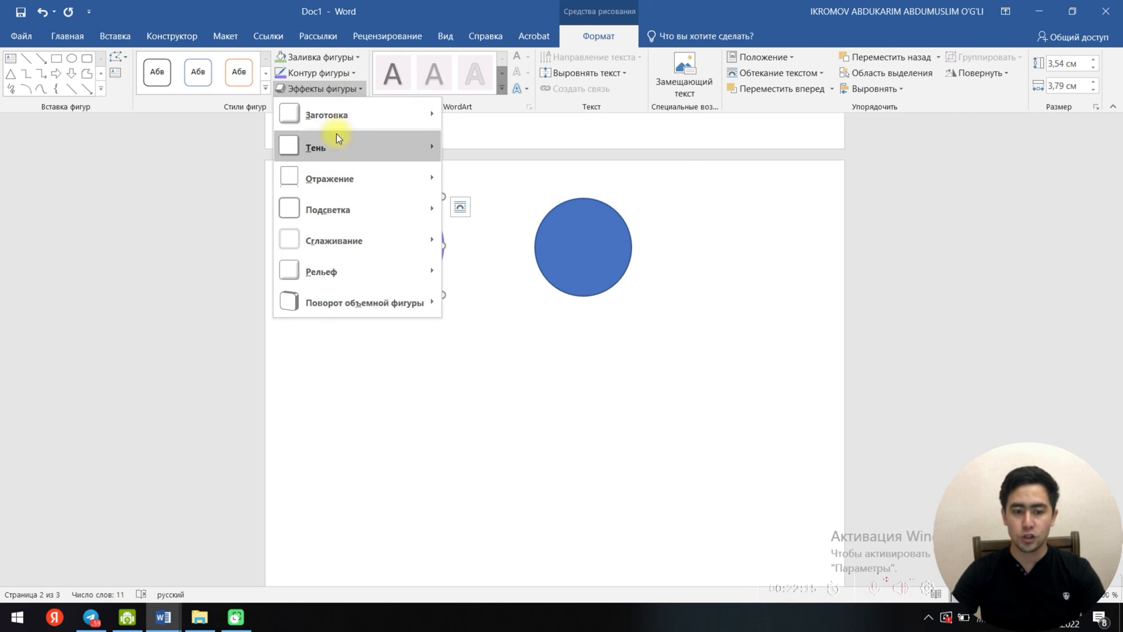
mouse_move(342, 127)
click(543, 283)
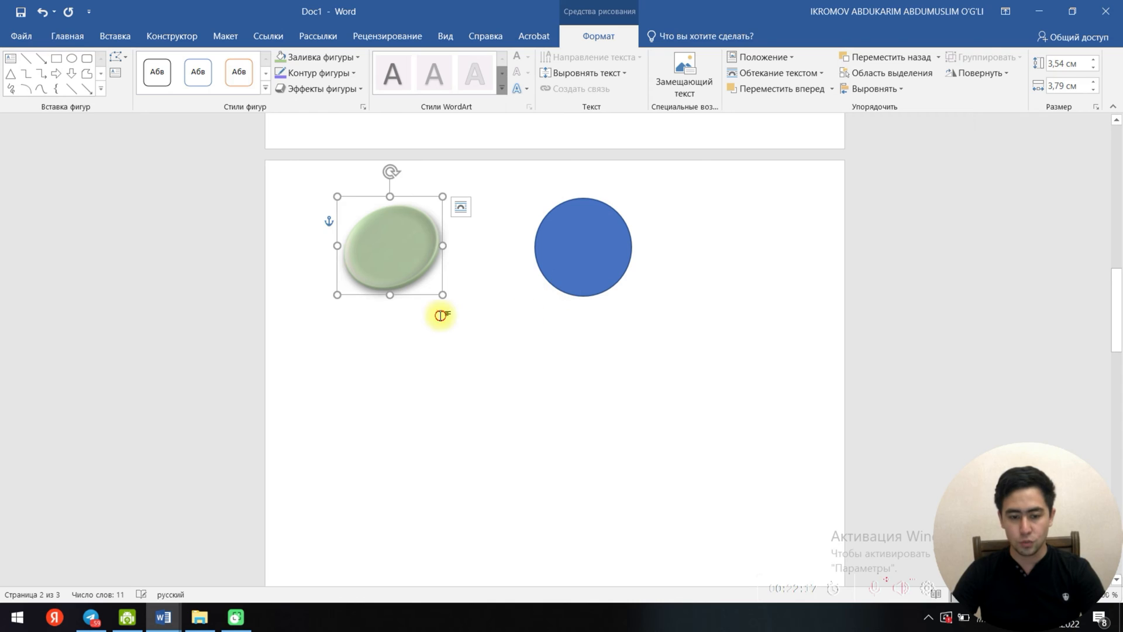
click(444, 322)
Step: Reselect the green 3-D oval and choose a vertical alignment for its text
click(400, 261)
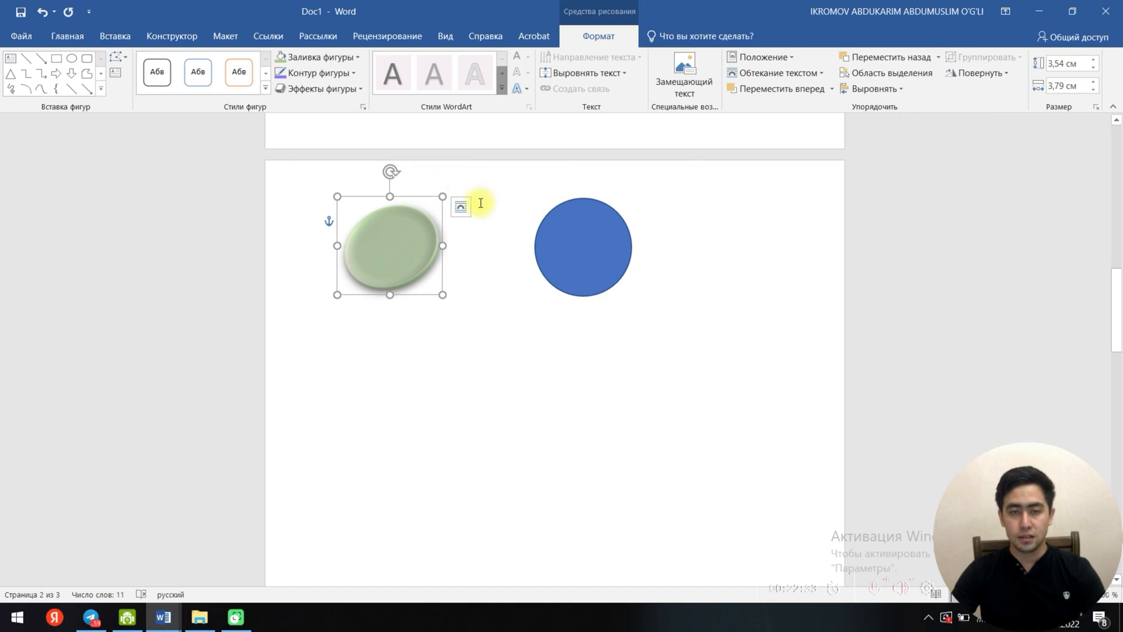
click(462, 342)
click(401, 192)
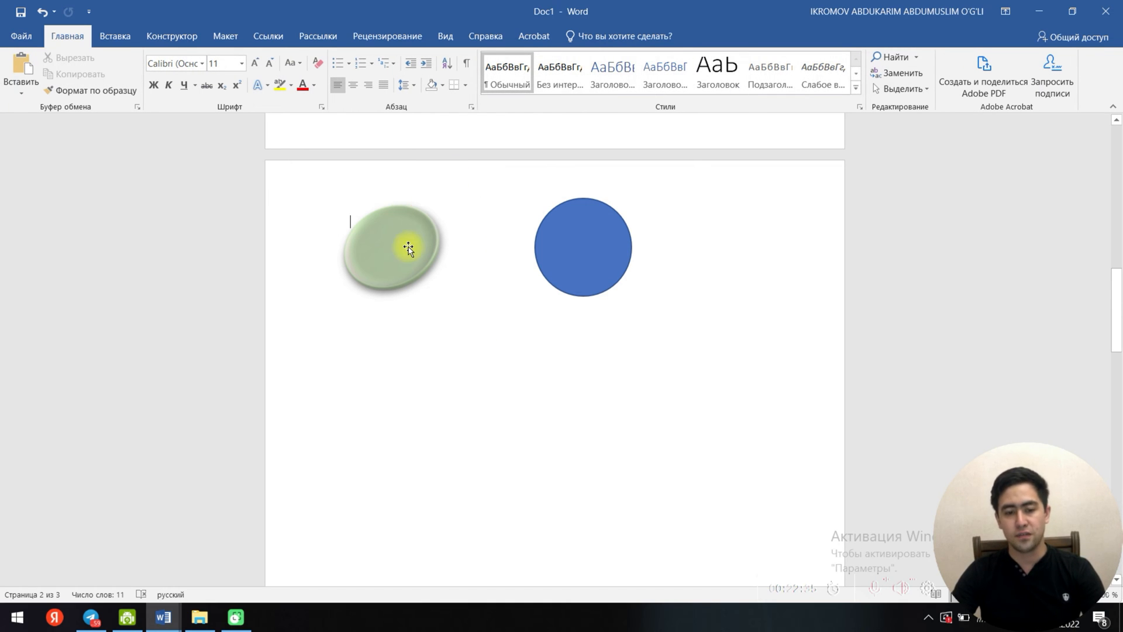
click(411, 243)
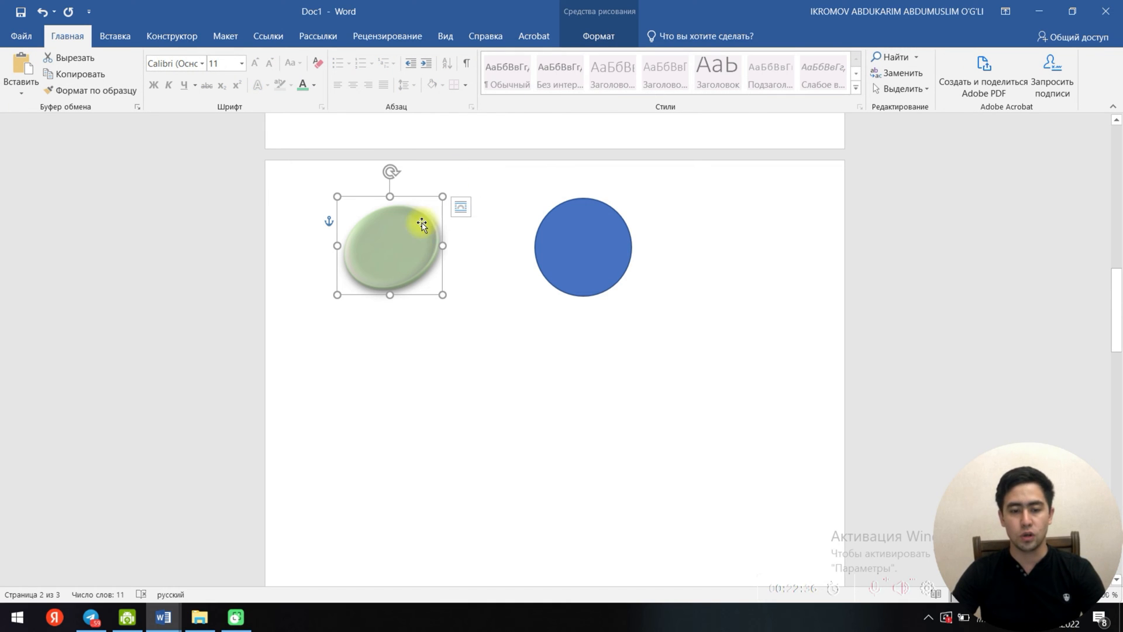
click(592, 45)
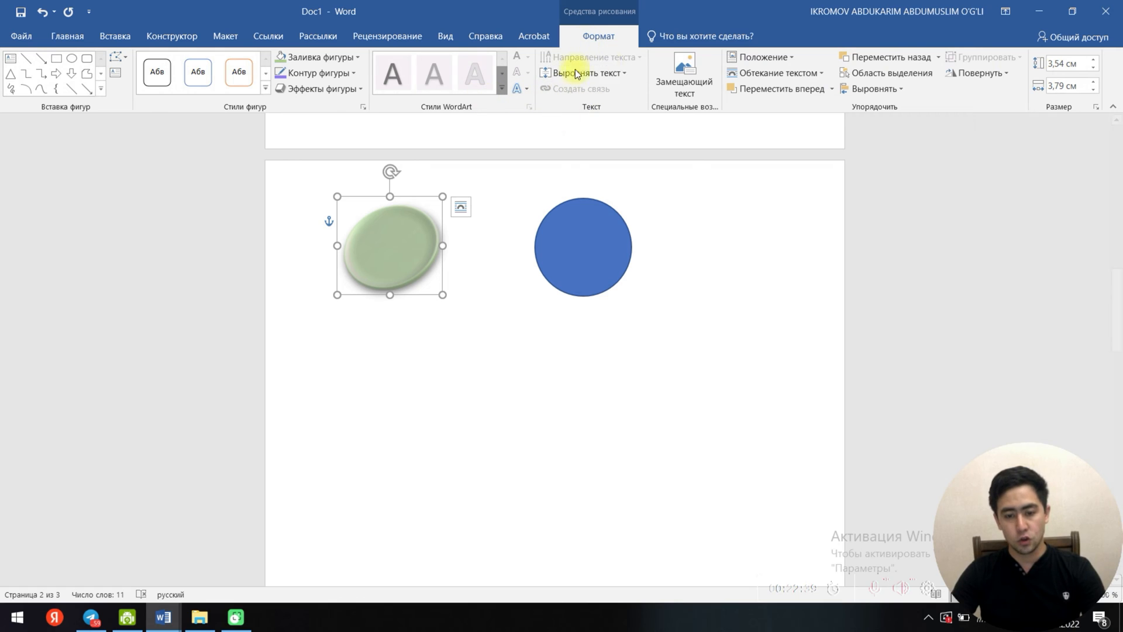
click(600, 74)
click(598, 103)
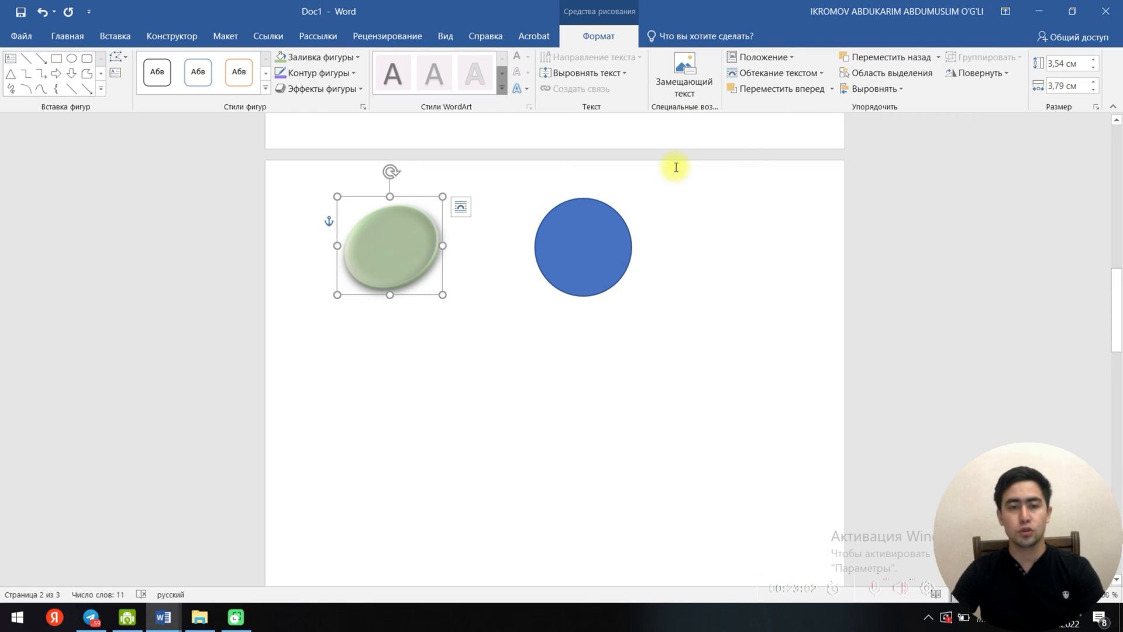
Step: Delete both the blue oval and the green 3-D oval from the page
click(115, 36)
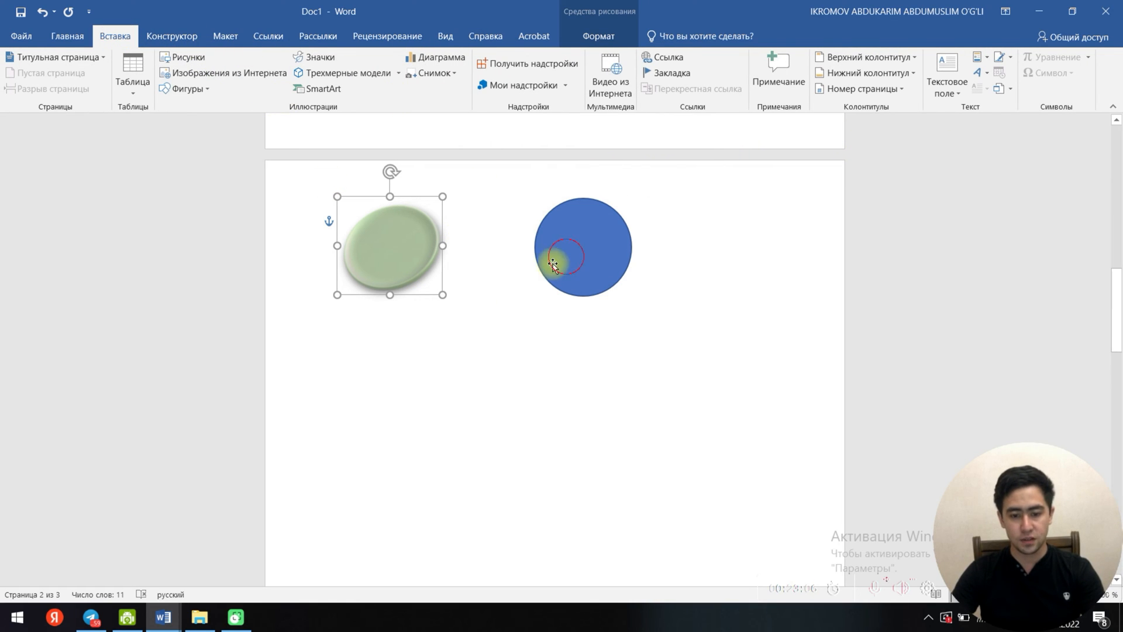
click(594, 240)
key(Delete)
click(418, 234)
key(Delete)
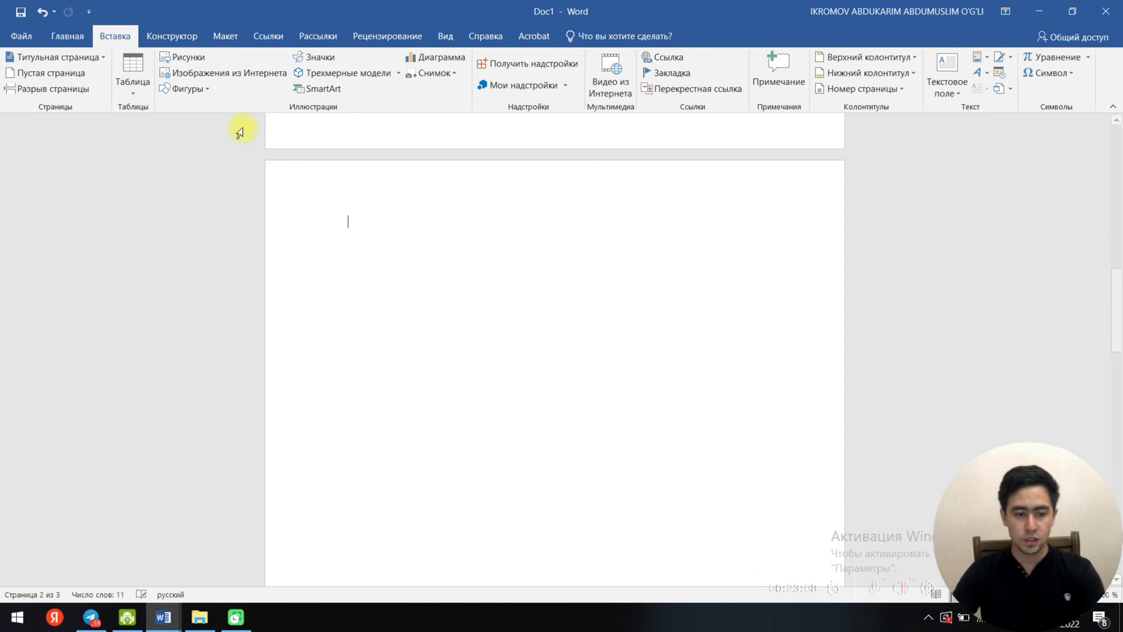
Step: Browse the icon categories and insert the pizza slice icon from Еда и напитки on the blank page
click(314, 59)
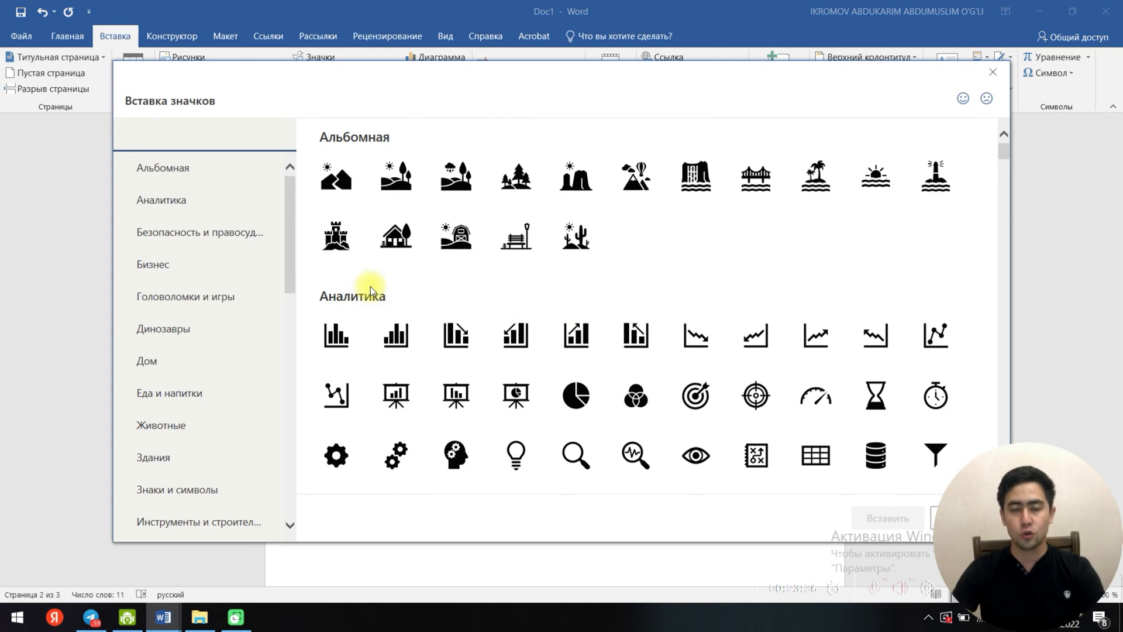
click(228, 179)
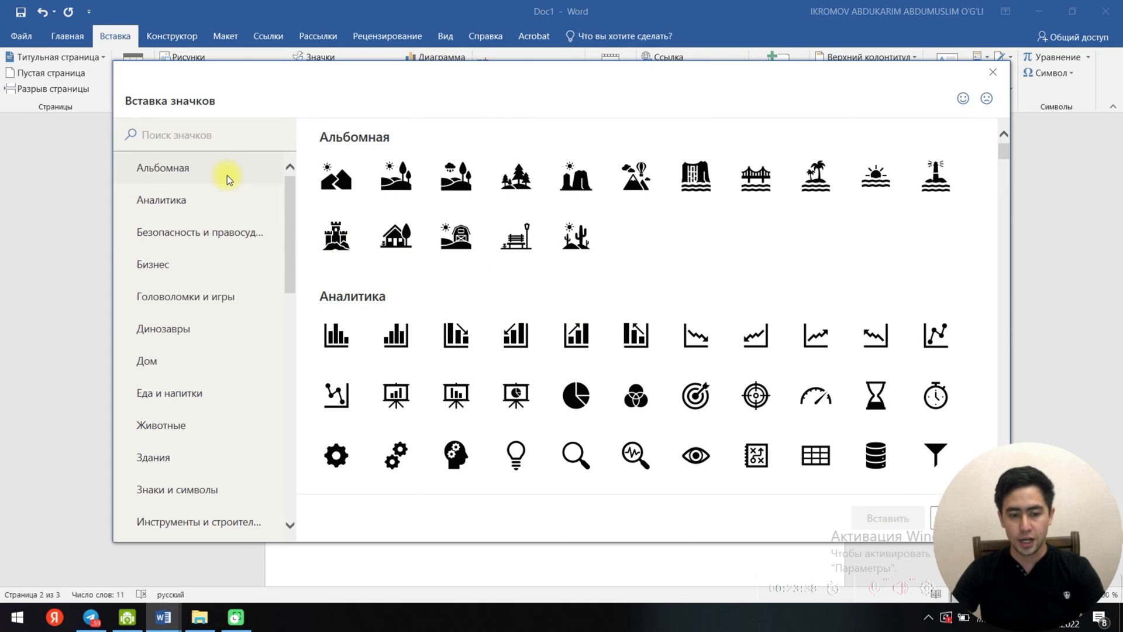
click(227, 214)
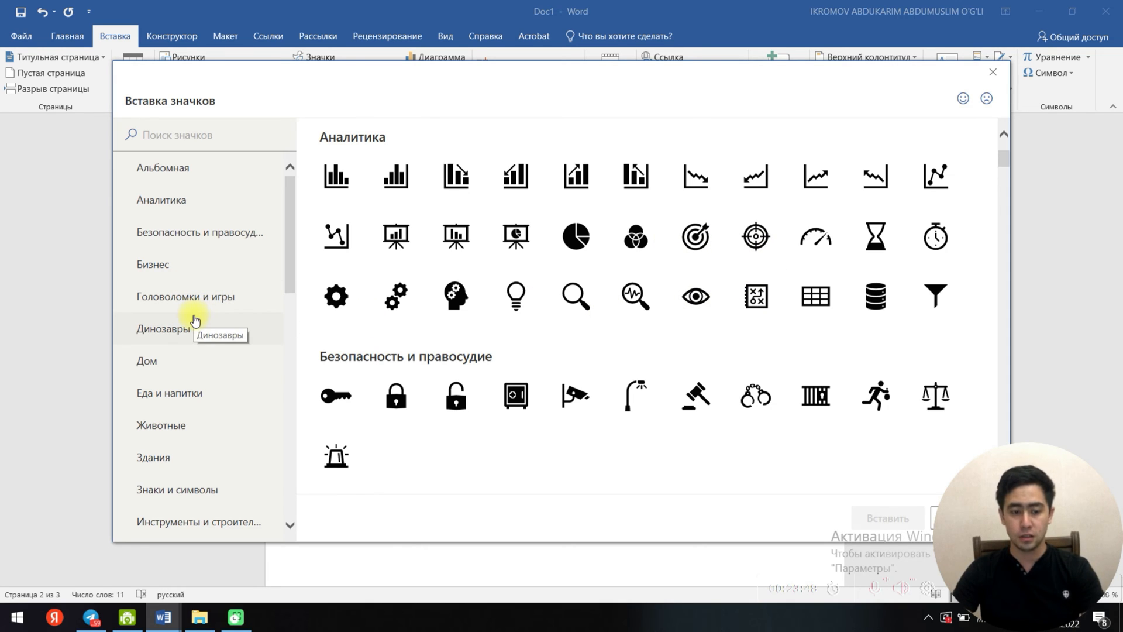
click(175, 360)
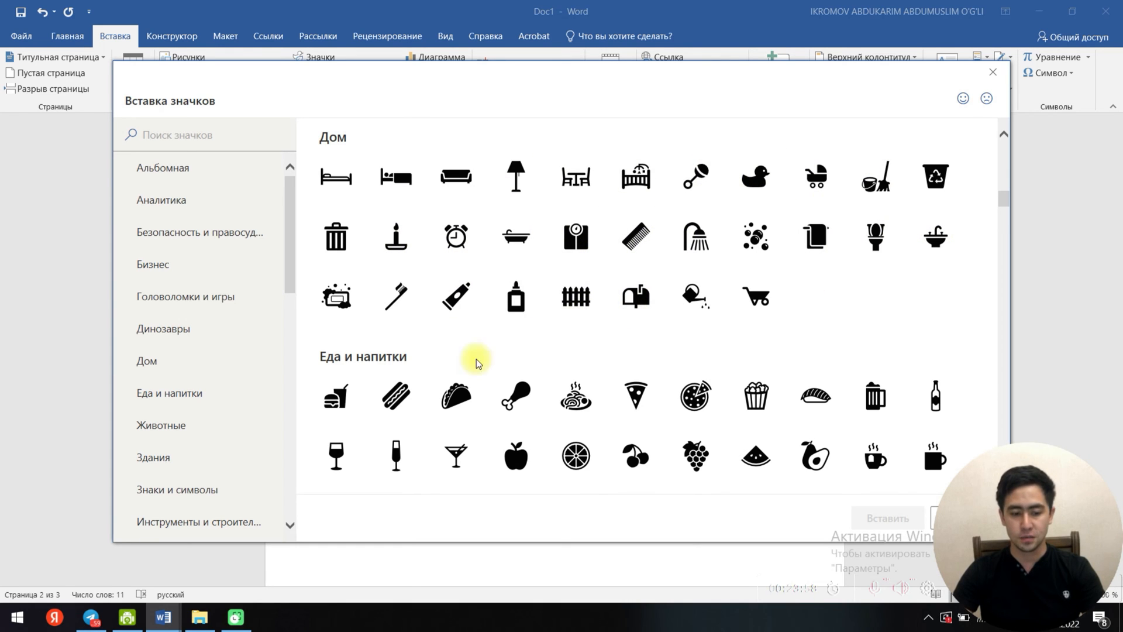
click(185, 398)
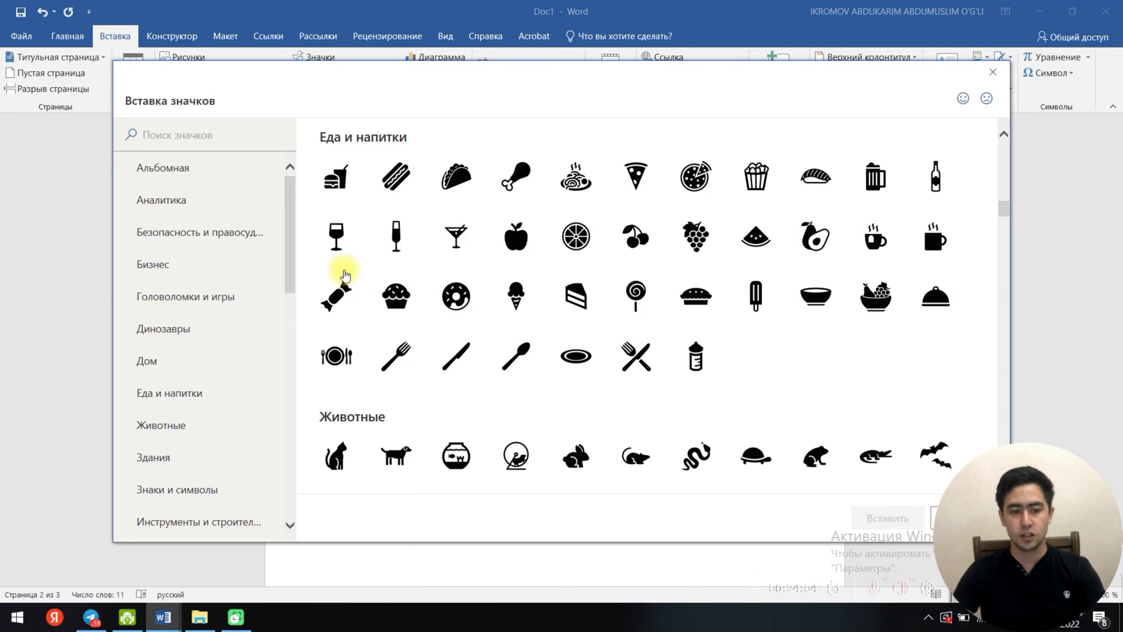
click(648, 196)
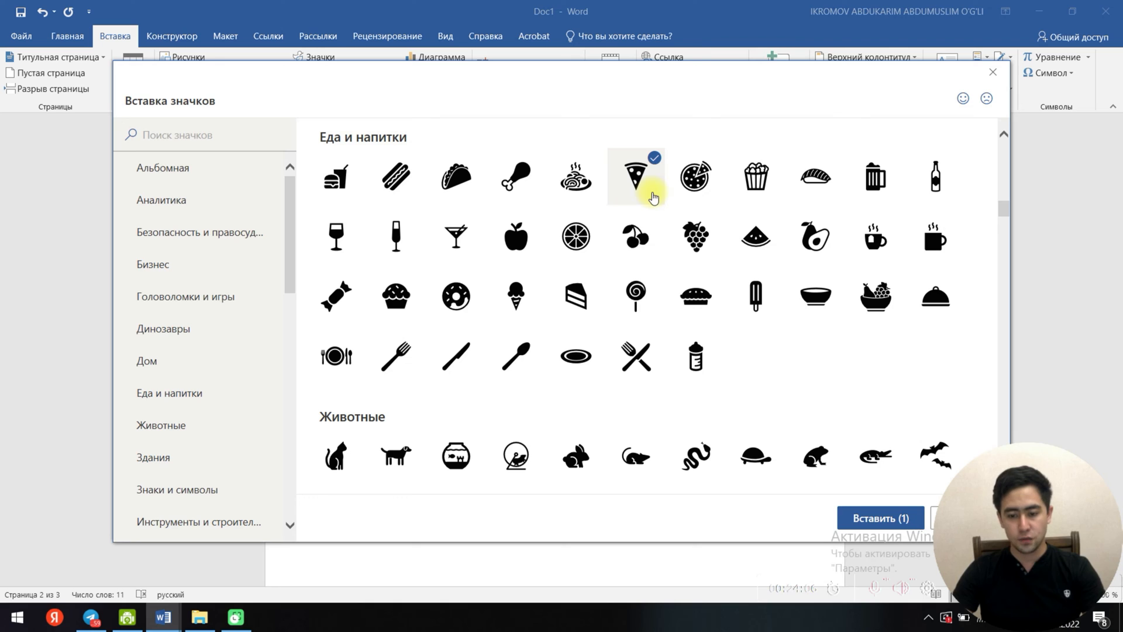
click(904, 523)
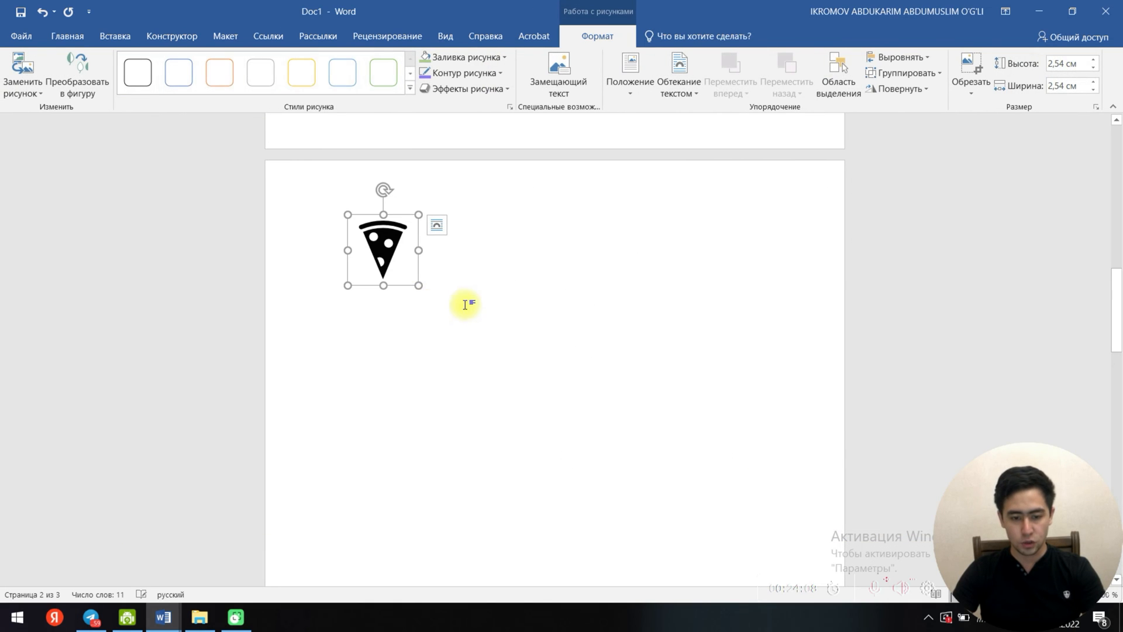
click(431, 244)
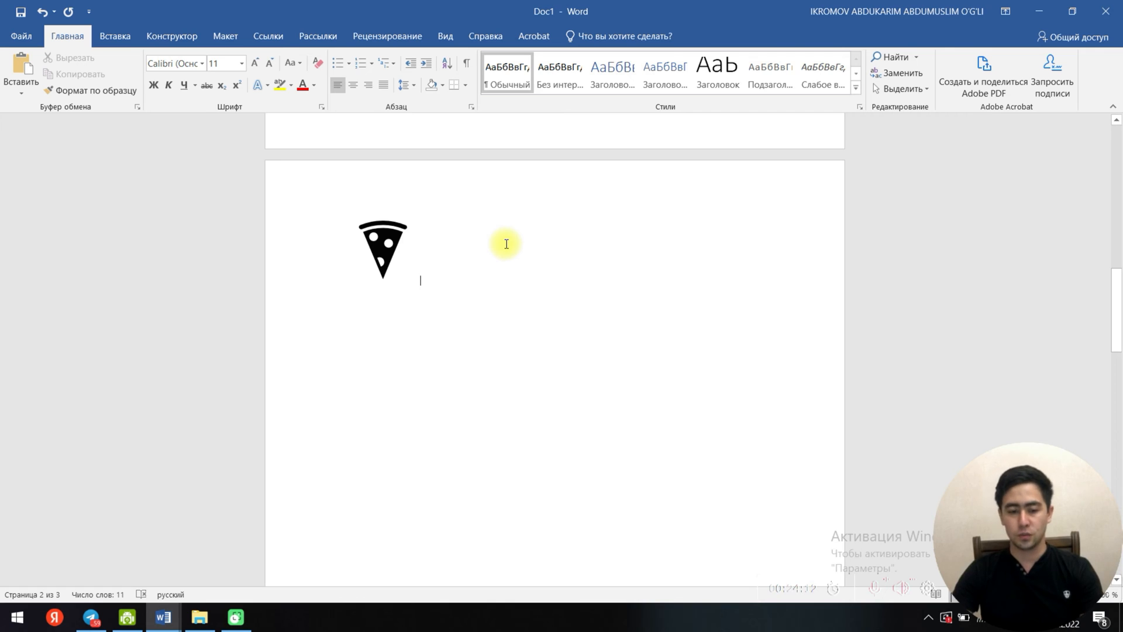
Step: Apply the green outline style to the pizza slice icon and make its outline thicker
click(394, 244)
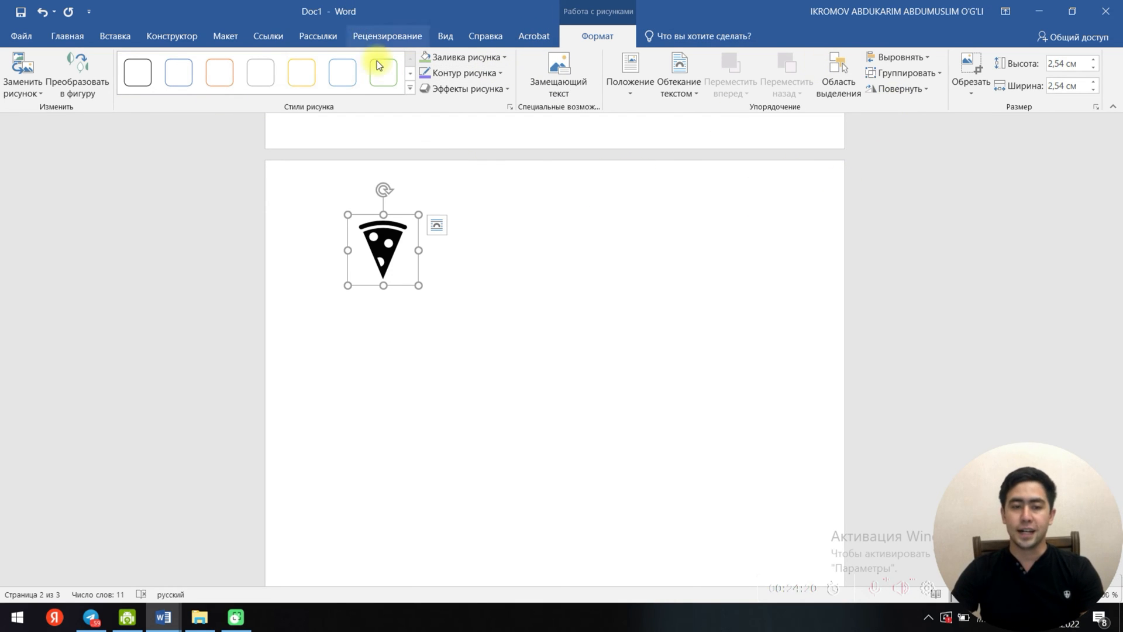
click(398, 72)
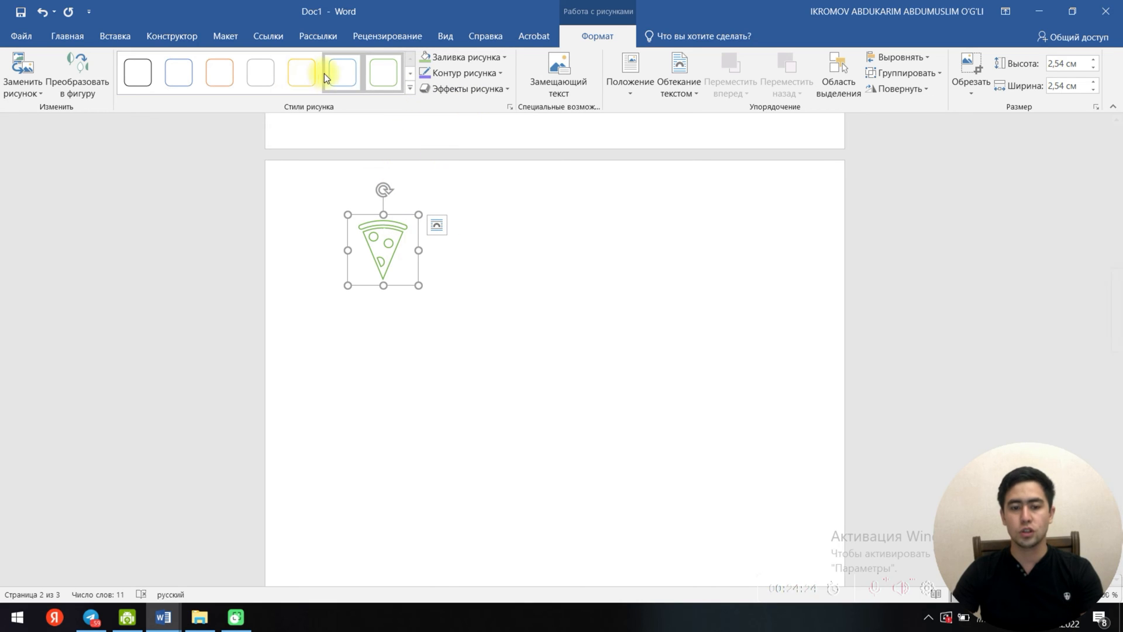
click(486, 73)
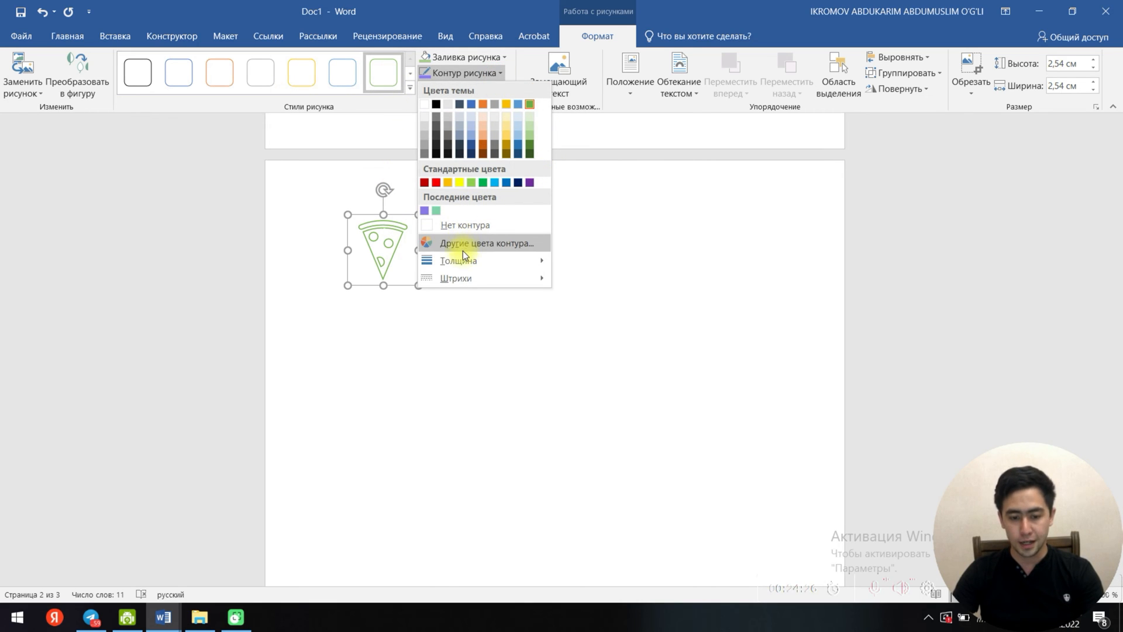
mouse_move(468, 261)
click(614, 338)
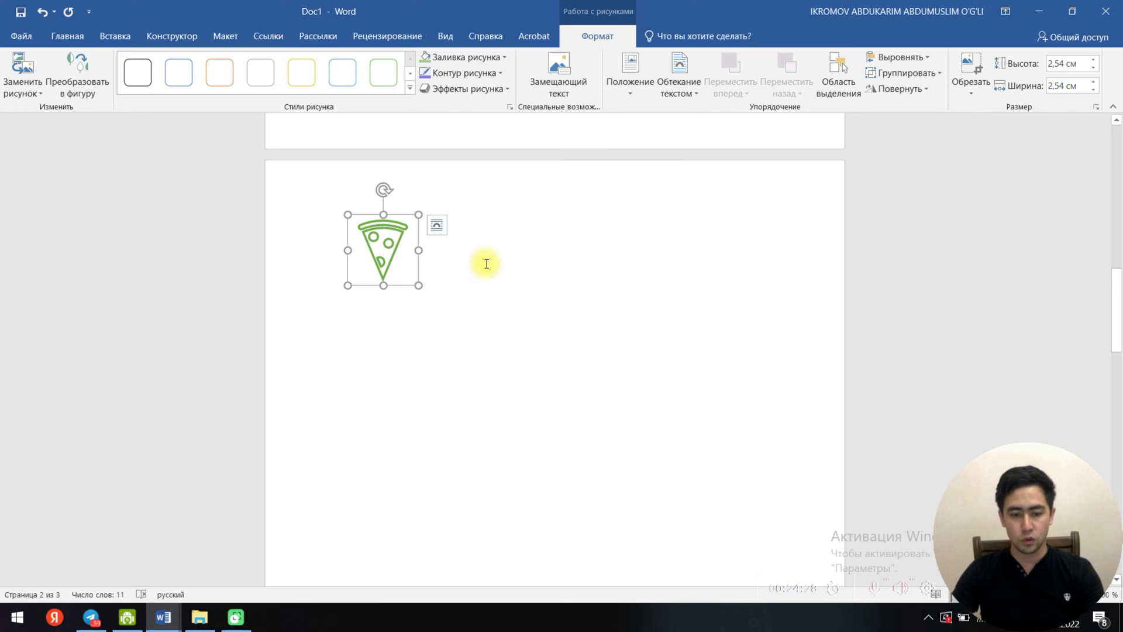
Step: Fill the pizza slice icon with a blue-gray theme color, and delete the icon from the page
click(451, 57)
click(461, 119)
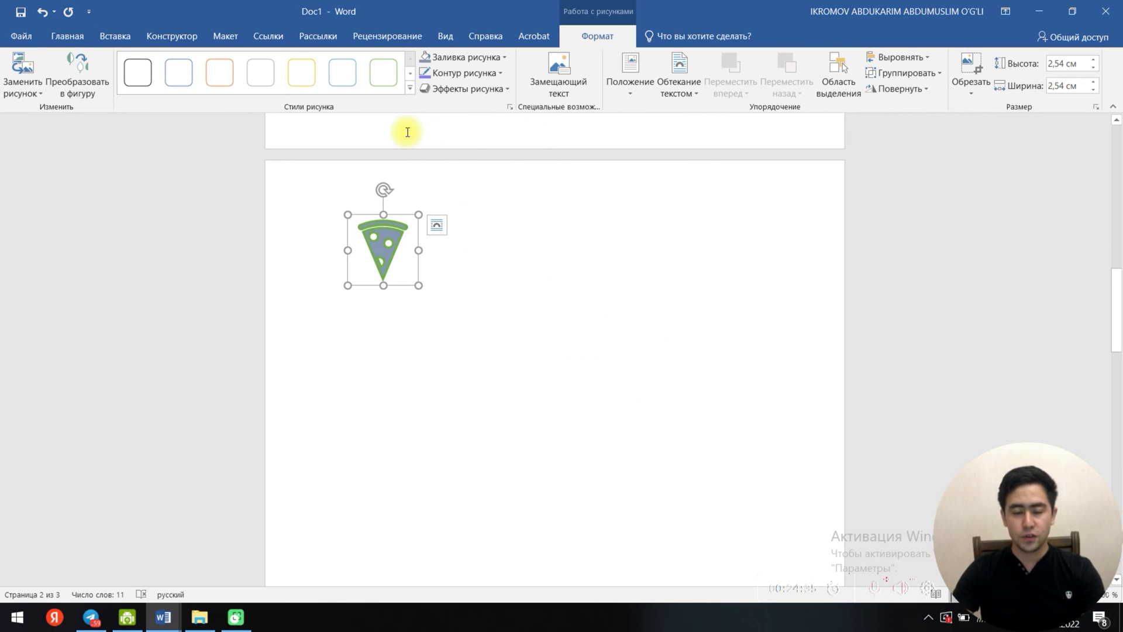
key(Delete)
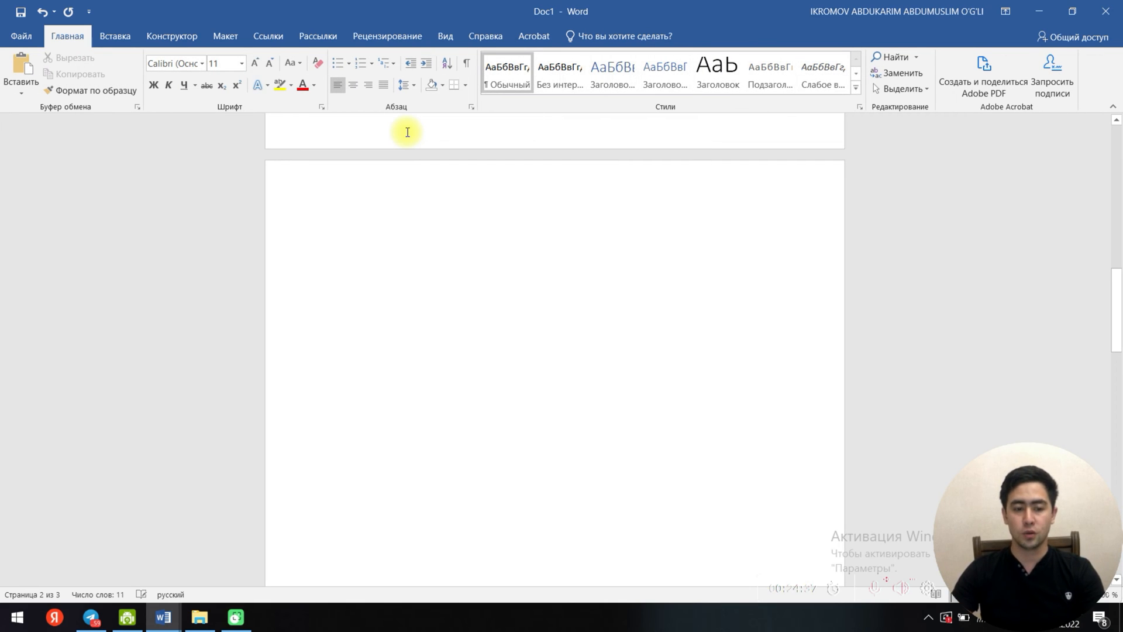
Step: Look through the SmartArt categories and insert the Простой блочный список graphic from the Список category
click(119, 38)
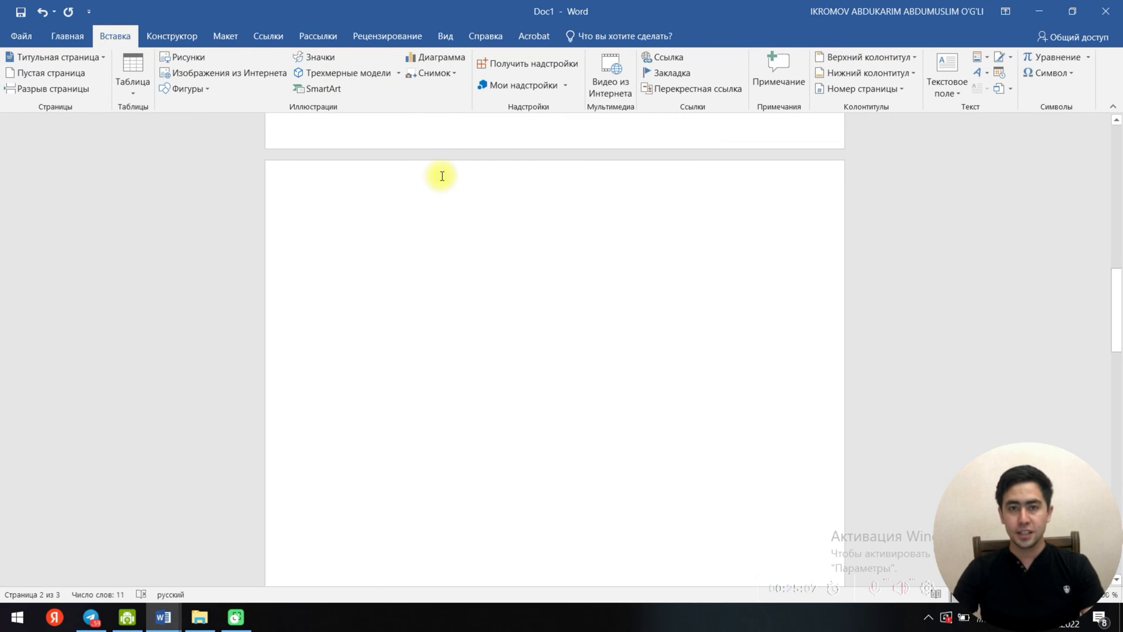
click(319, 88)
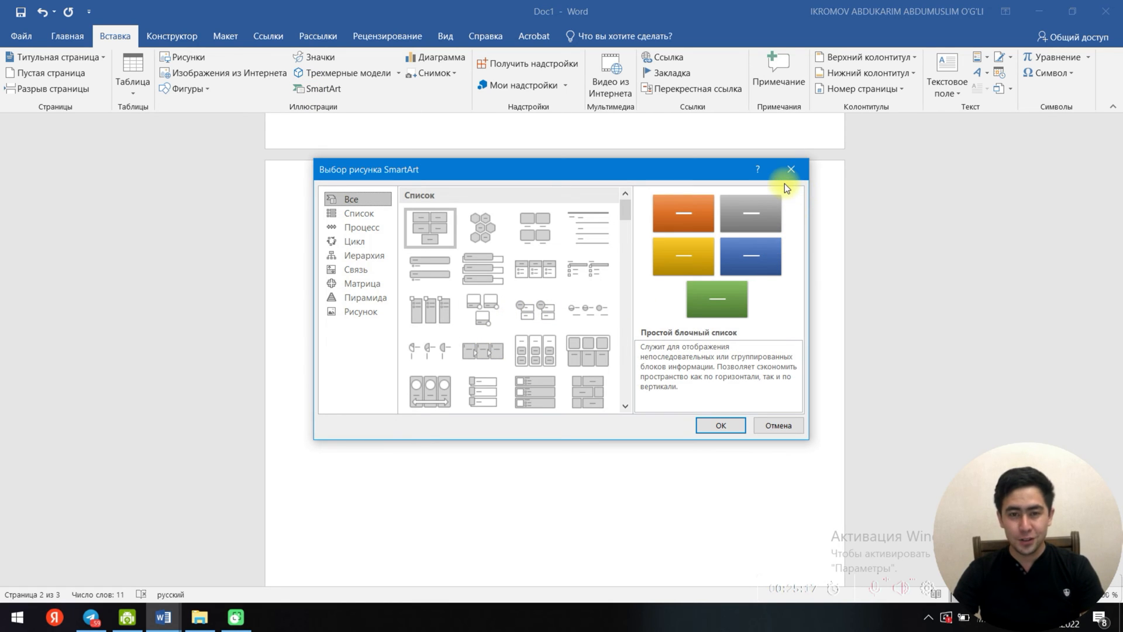
click(490, 242)
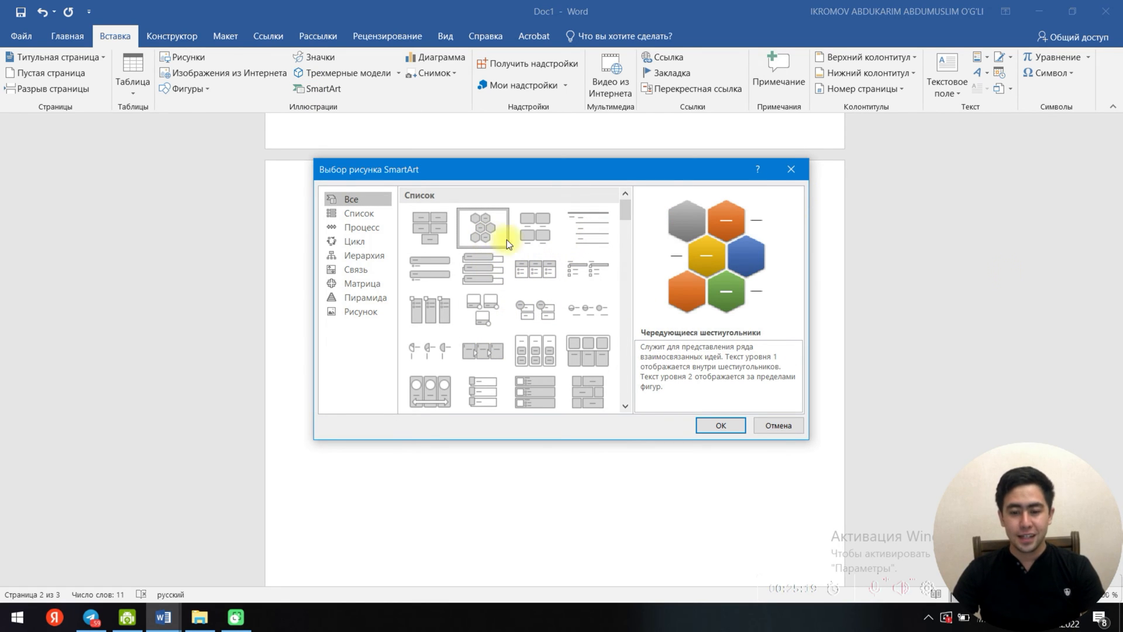
click(360, 228)
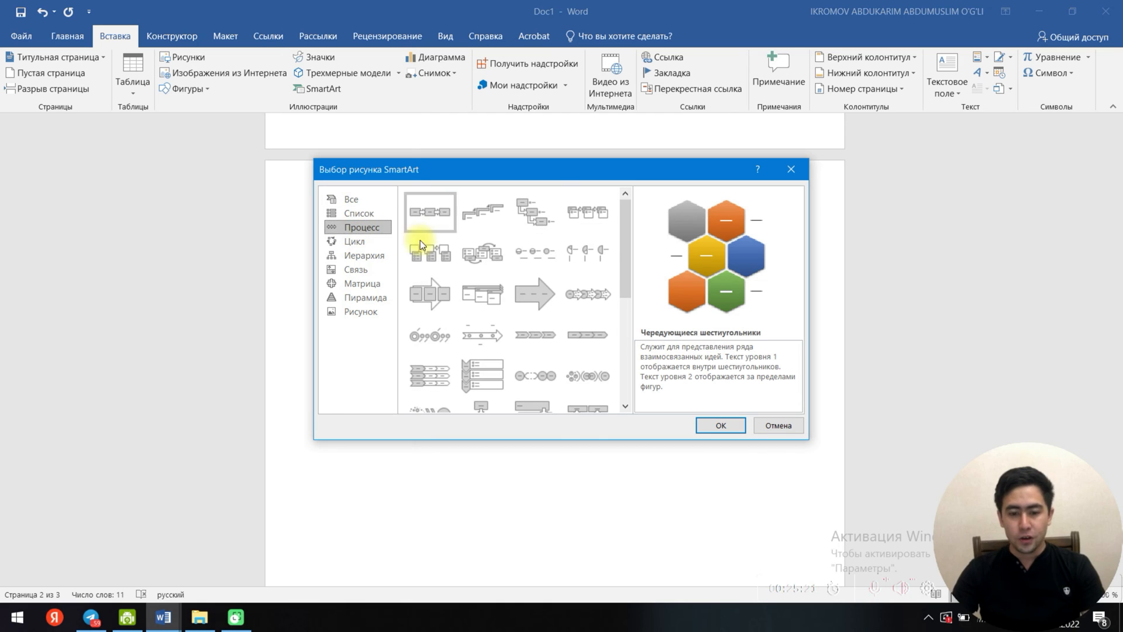
click(338, 213)
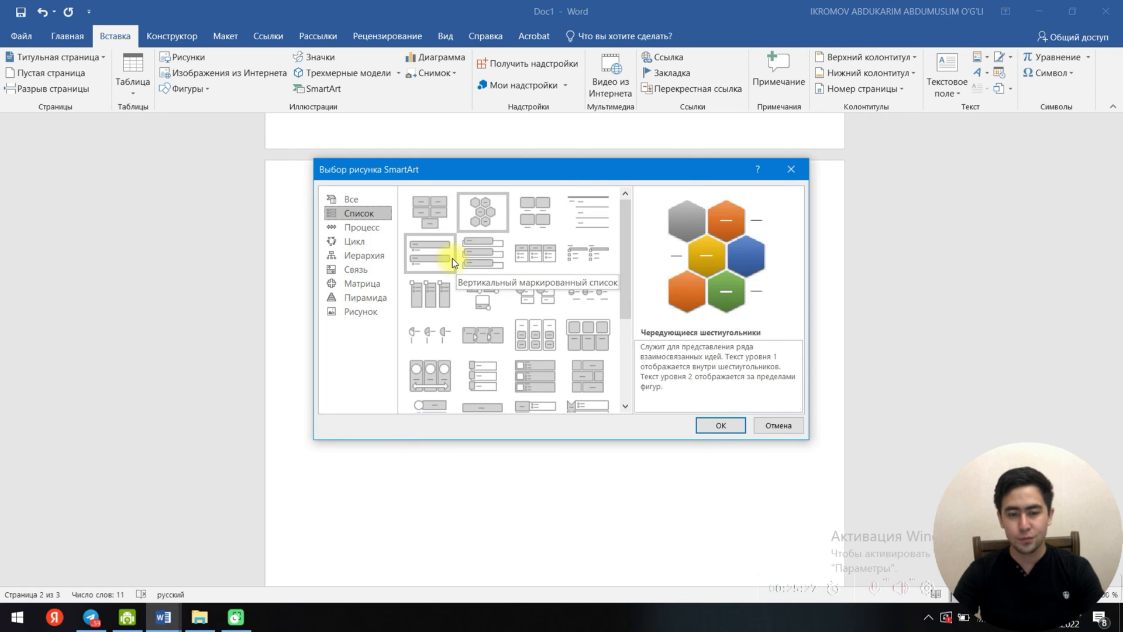
click(445, 222)
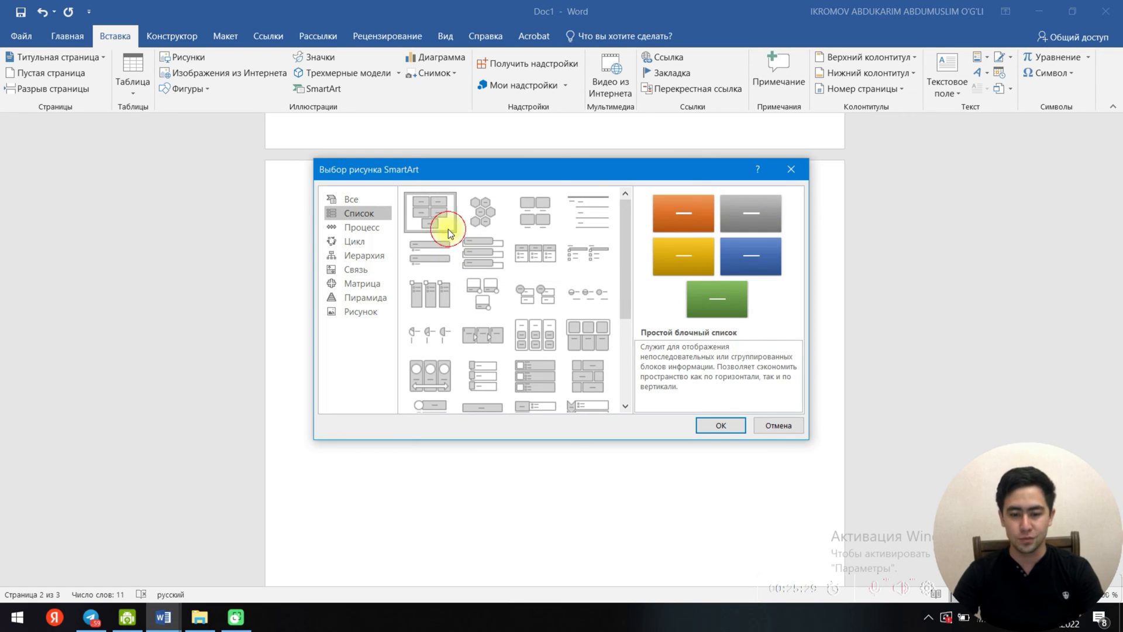
click(726, 422)
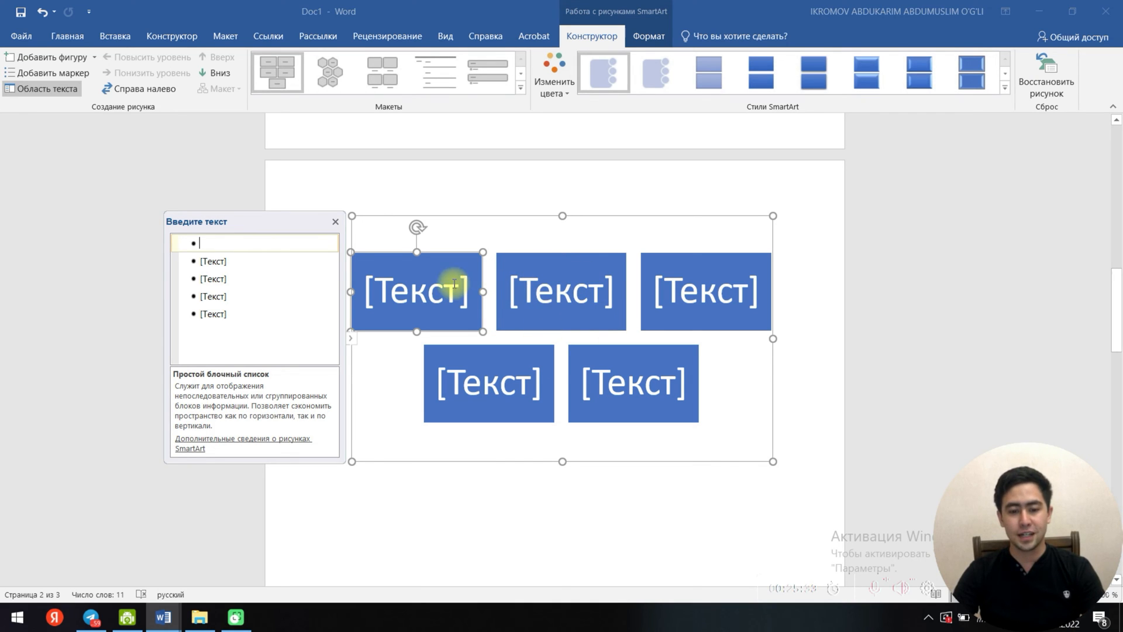
Step: Rearrange the five SmartArt blocks into a ring, with one at the top, two at the sides and two below
drag(439, 251, 572, 160)
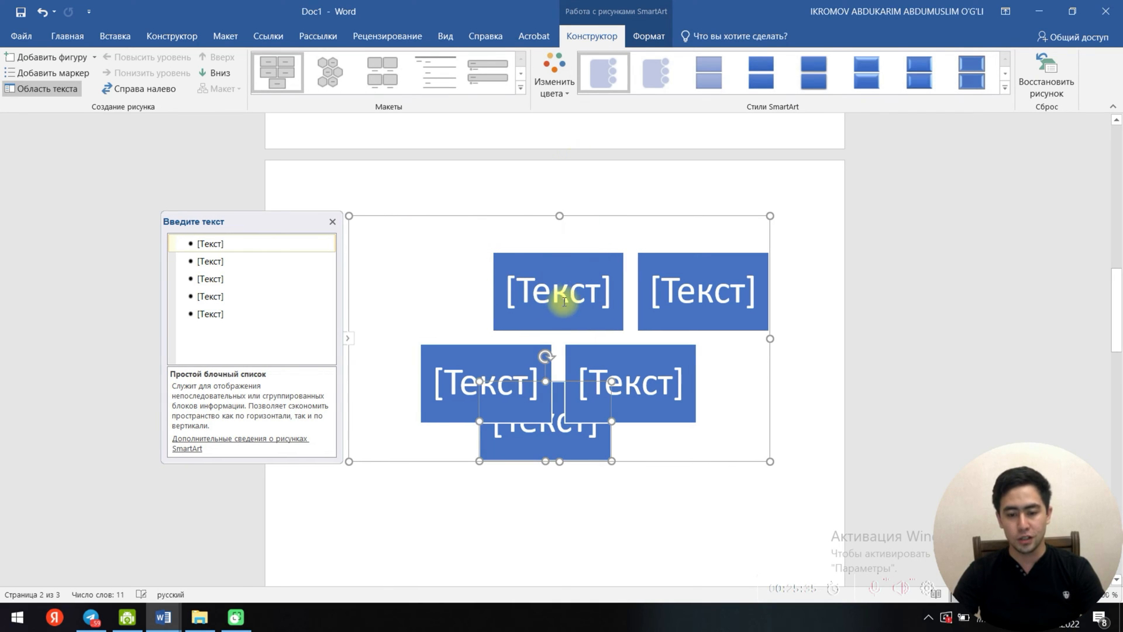
drag(533, 387, 396, 320)
drag(554, 262, 538, 234)
click(679, 365)
drag(698, 369, 760, 406)
drag(725, 331, 696, 371)
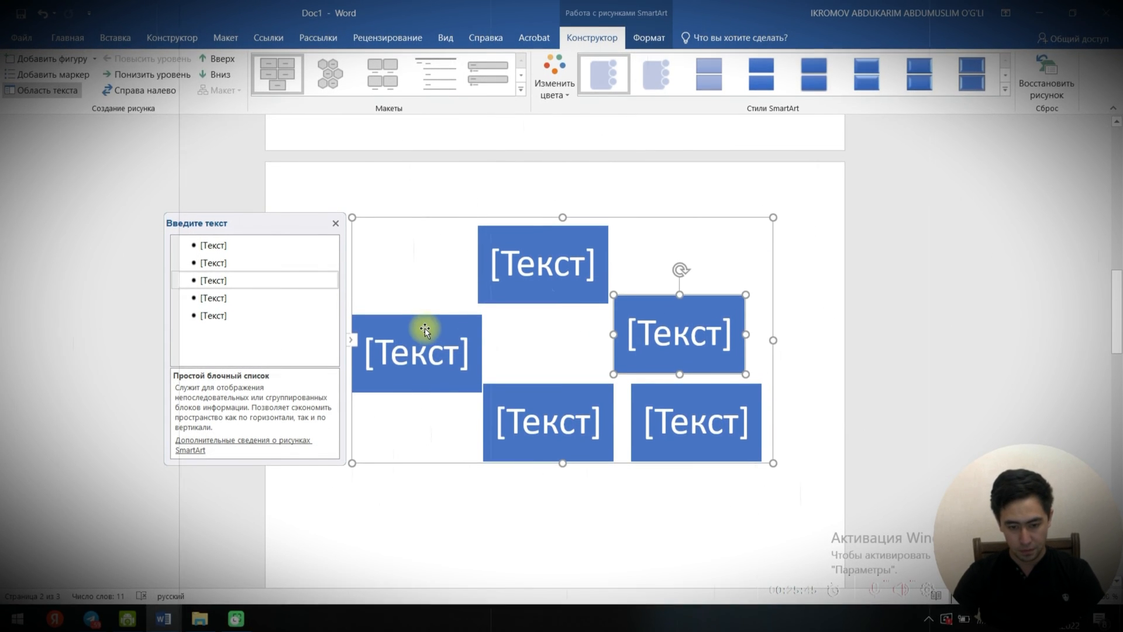
drag(421, 321, 422, 306)
drag(563, 300, 573, 293)
drag(569, 401, 495, 400)
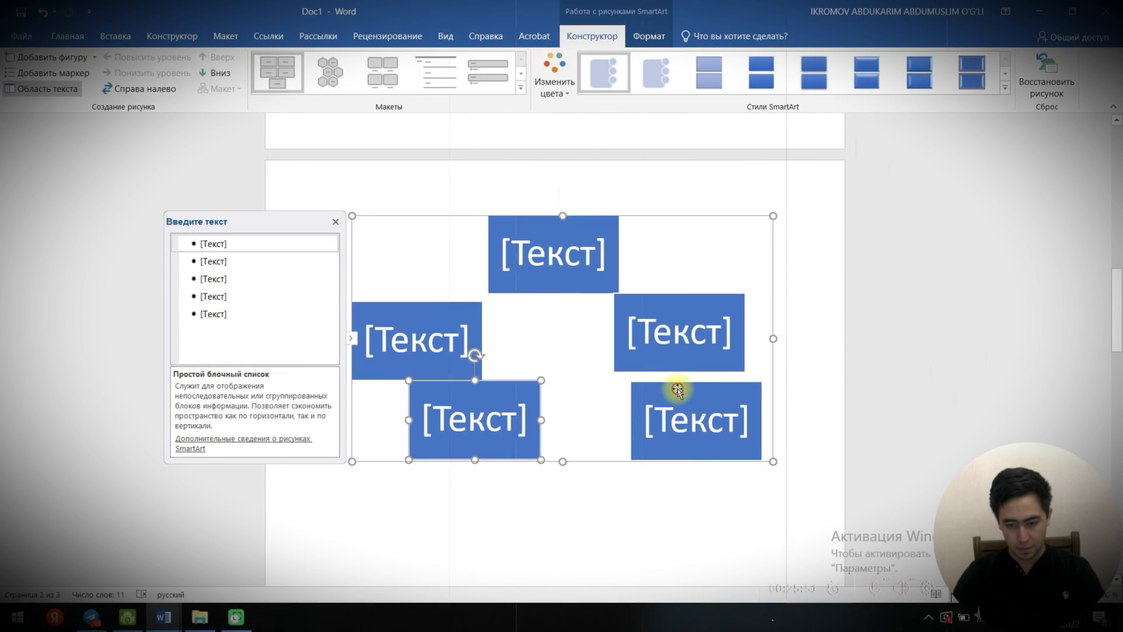
drag(674, 386, 609, 386)
click(713, 413)
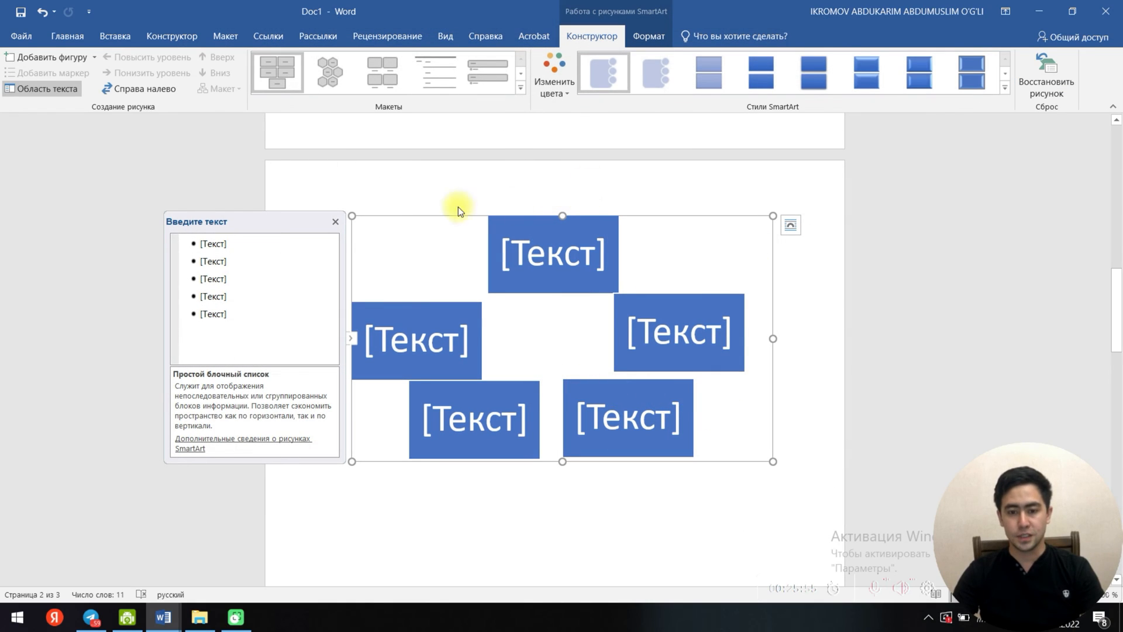
click(112, 37)
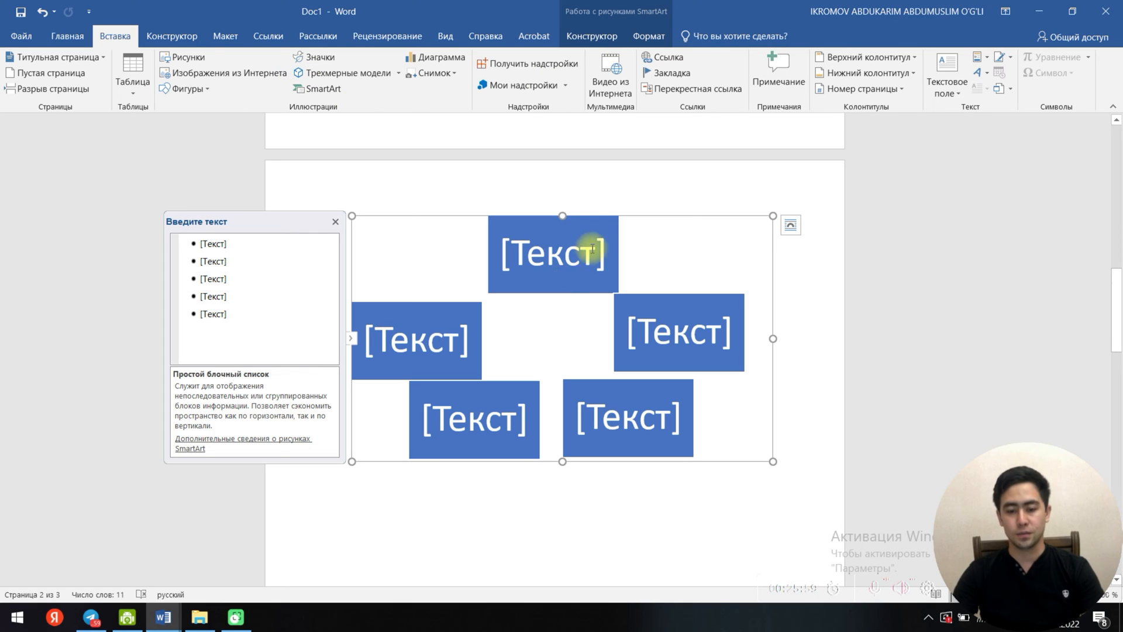
click(611, 36)
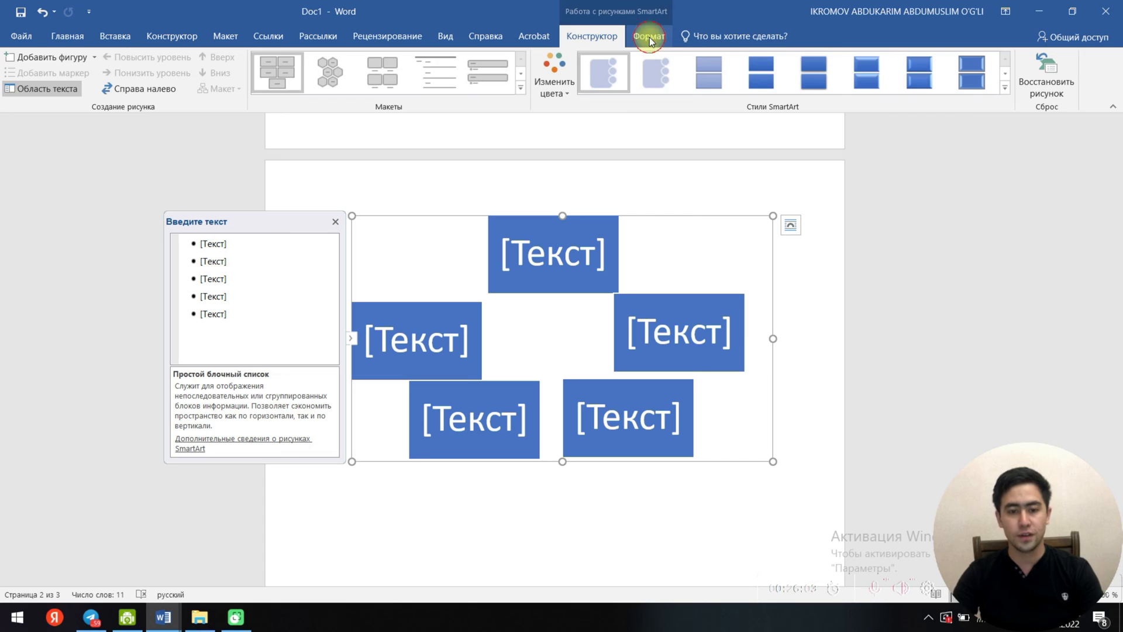
click(648, 36)
Step: Try the Чередующиеся шестиугольники layout on the SmartArt graphic and switch it to Список названий рисунков
click(606, 39)
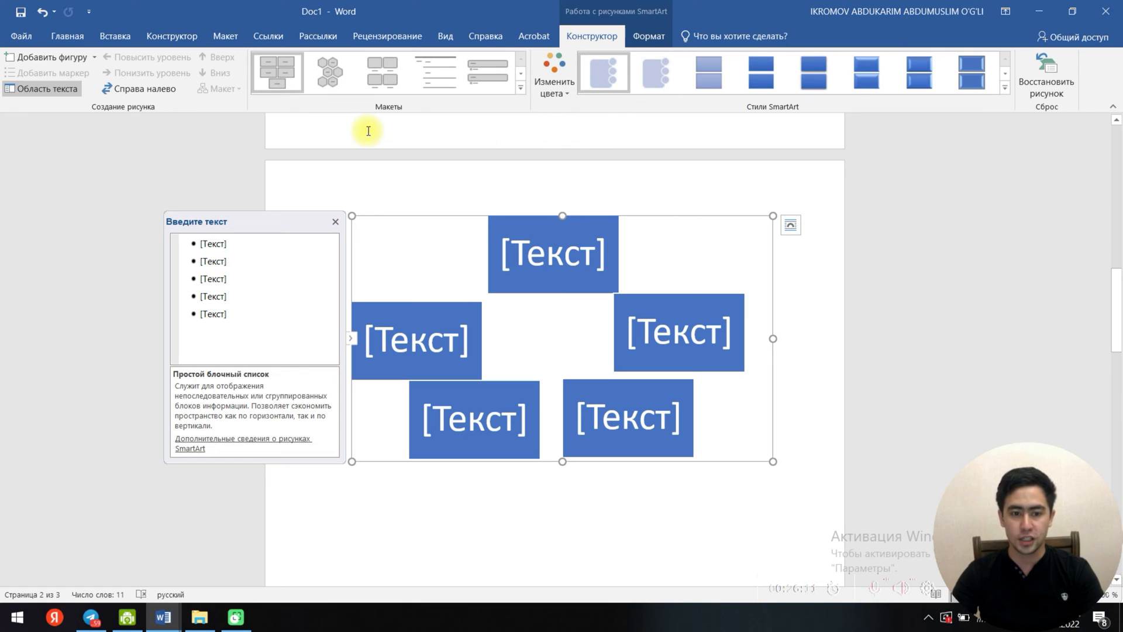
click(337, 82)
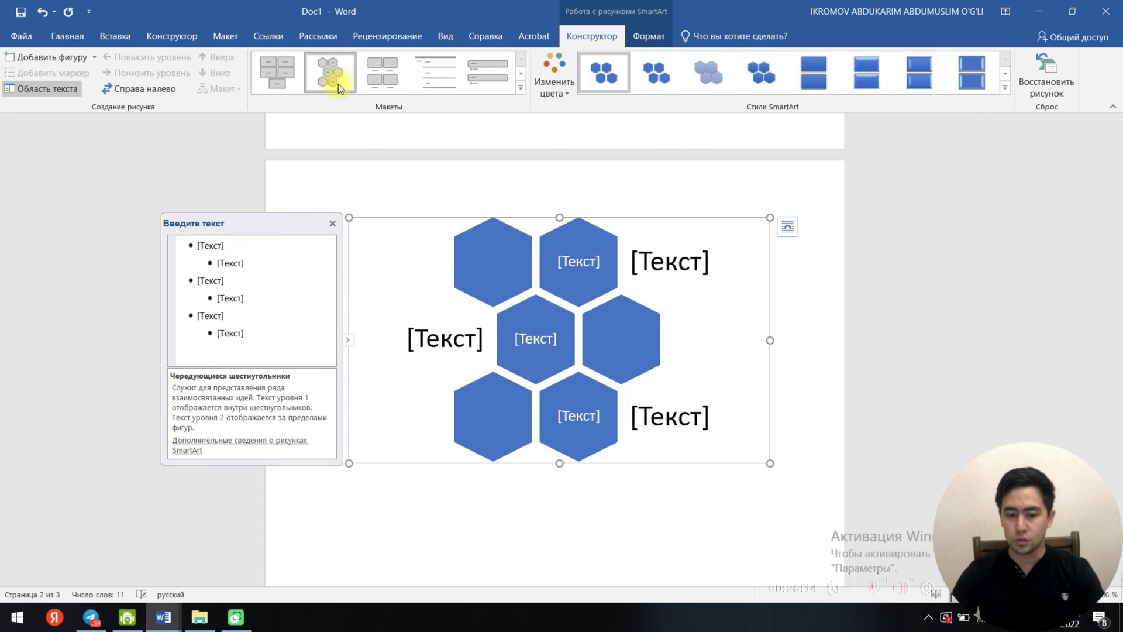
click(388, 82)
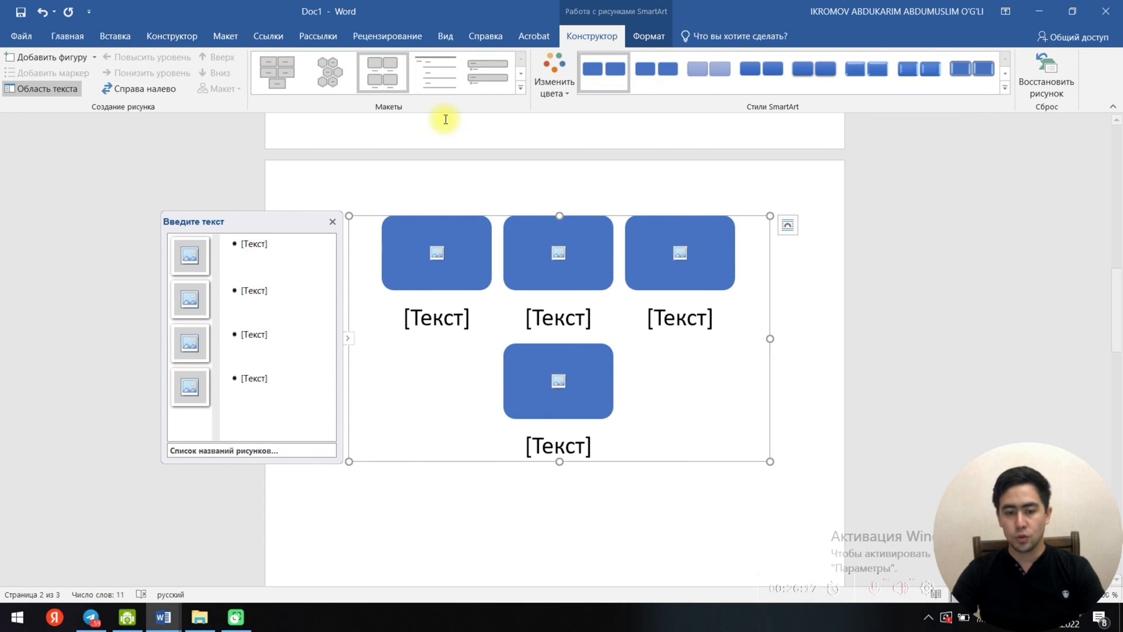
Step: Recolor the SmartArt graphic with a multicolor scheme of orange, gray, yellow and blue blocks
click(550, 88)
click(583, 187)
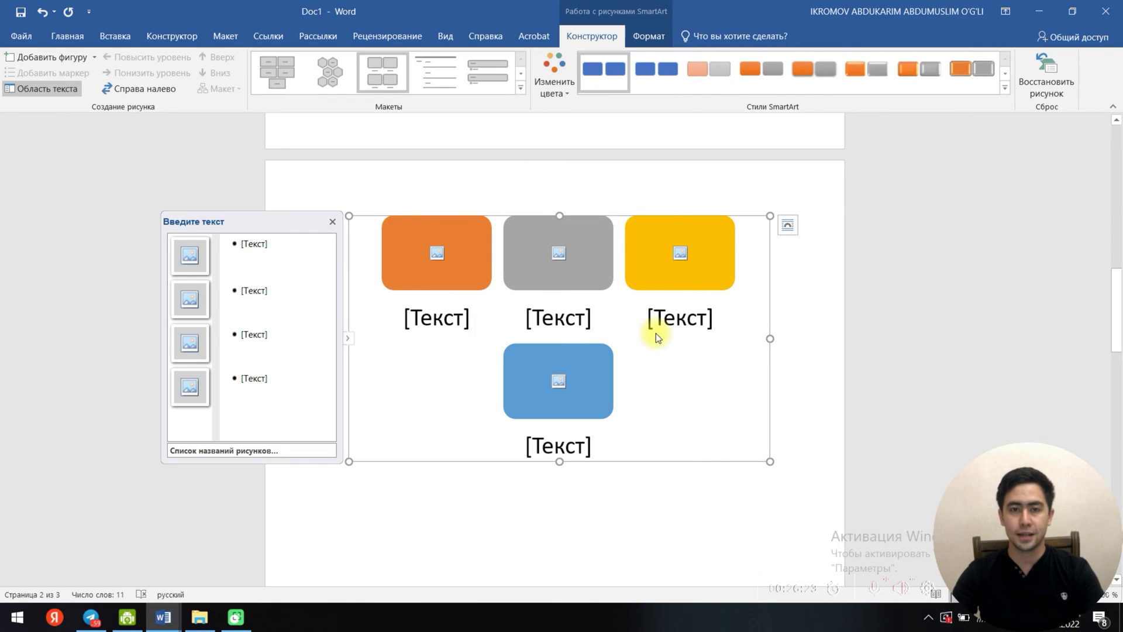
click(440, 255)
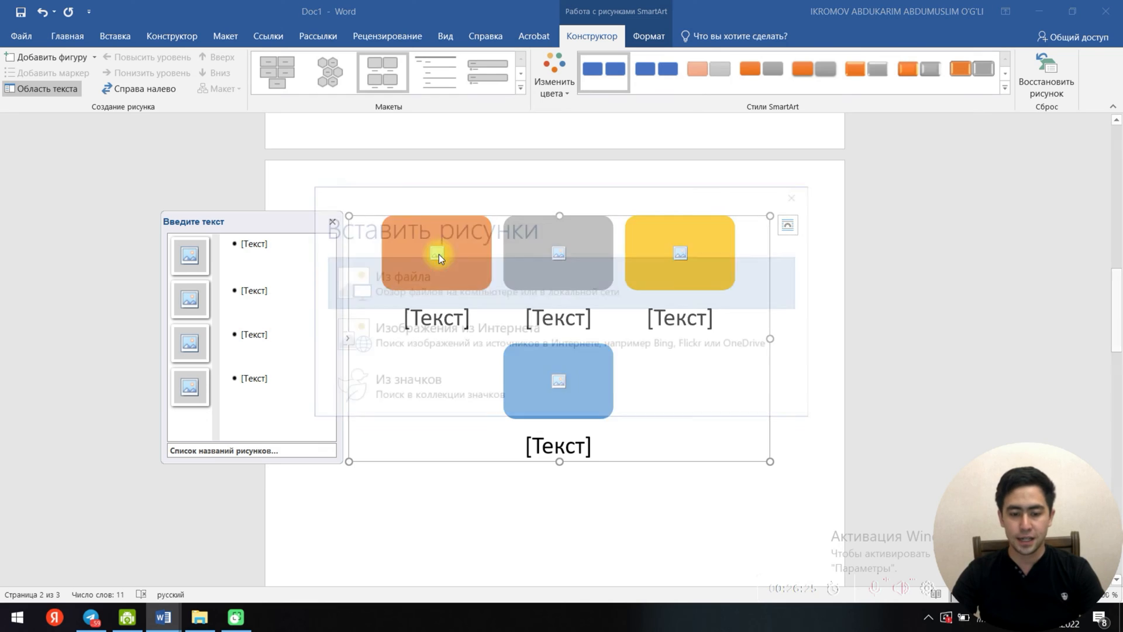
click(800, 194)
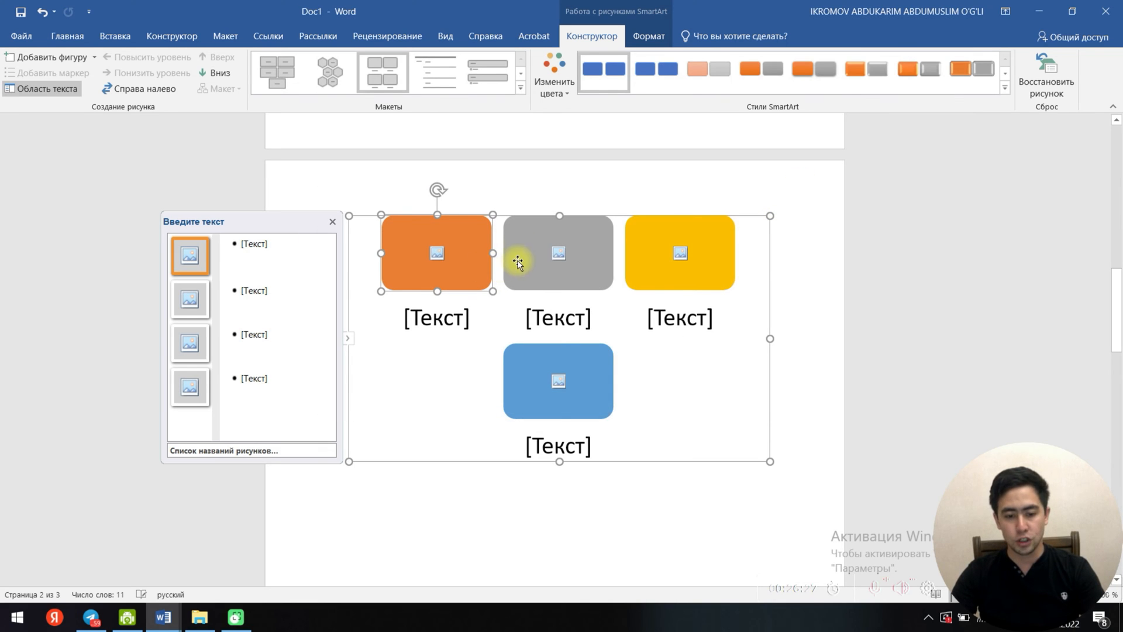
click(436, 254)
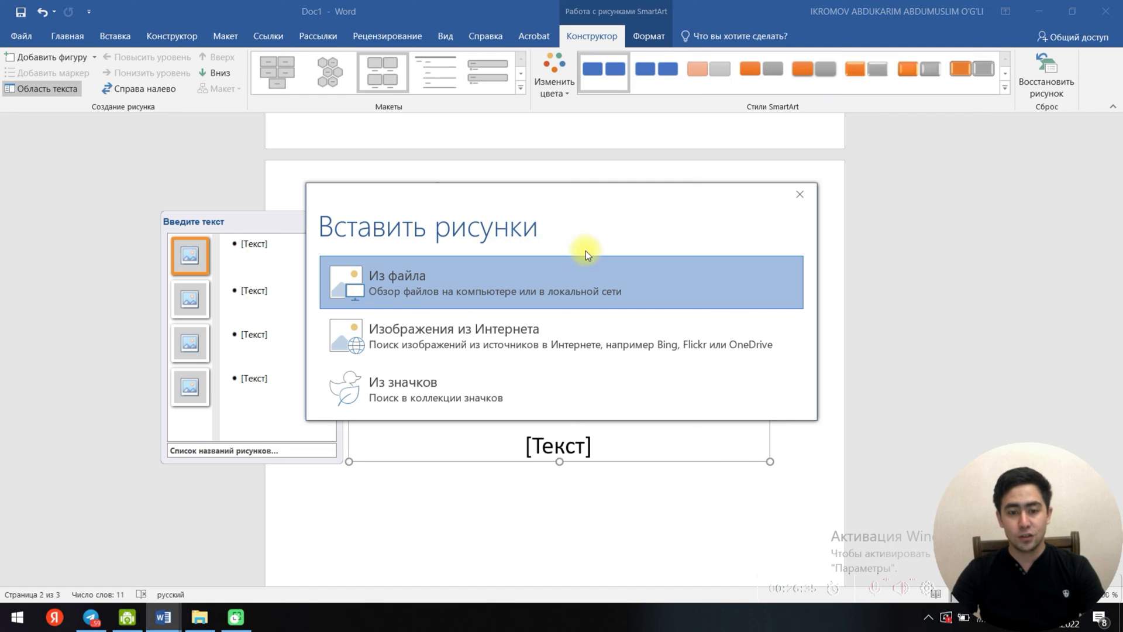
click(408, 290)
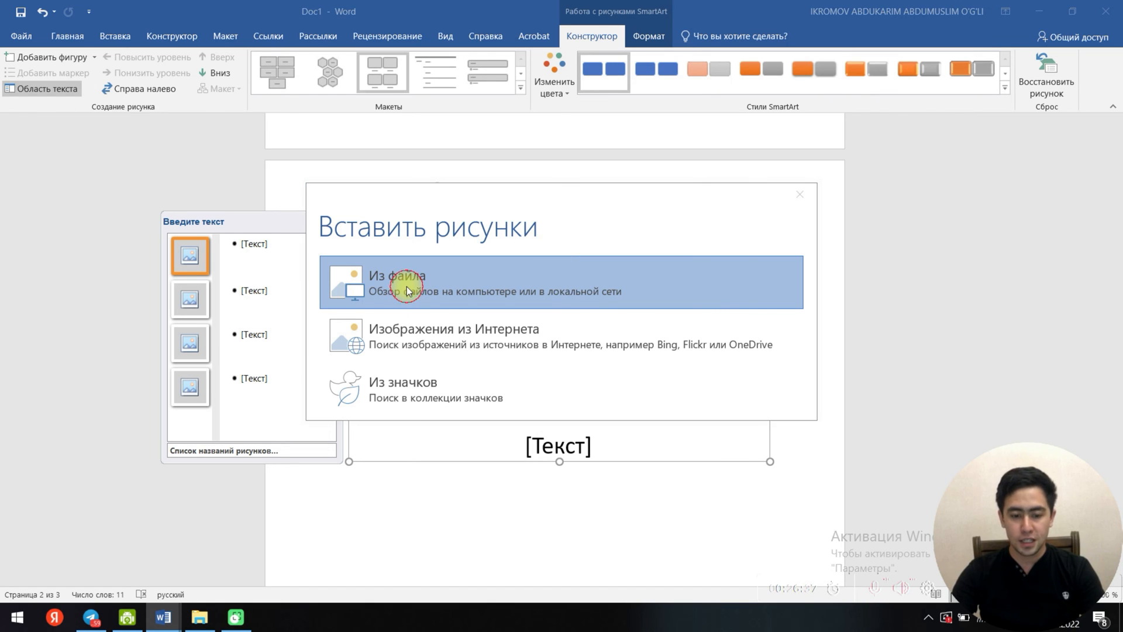
click(173, 166)
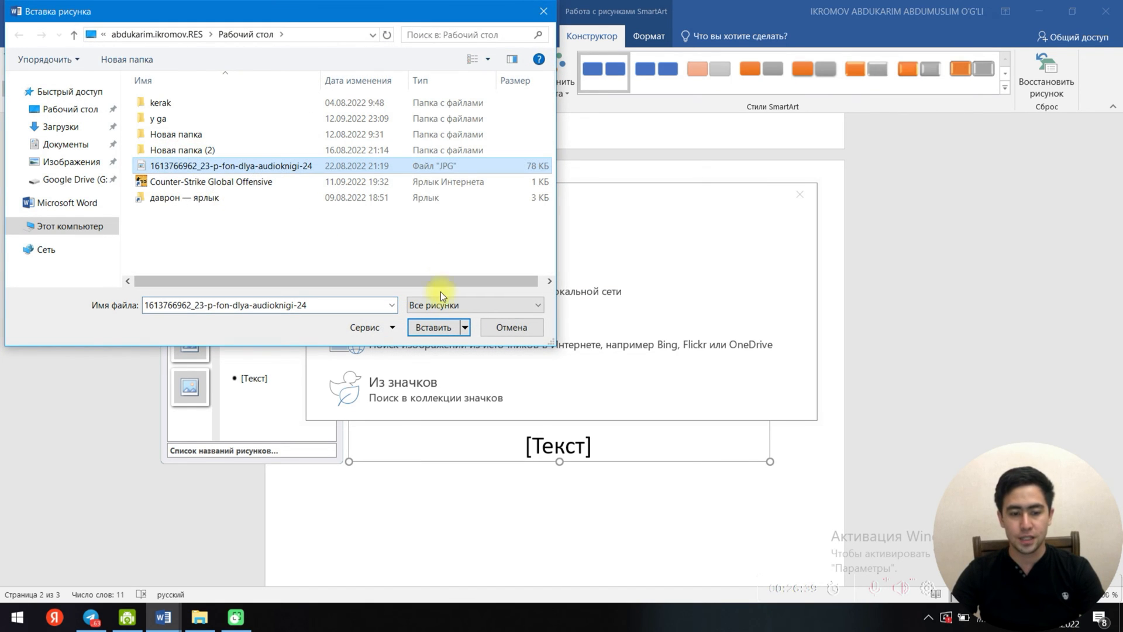
click(443, 324)
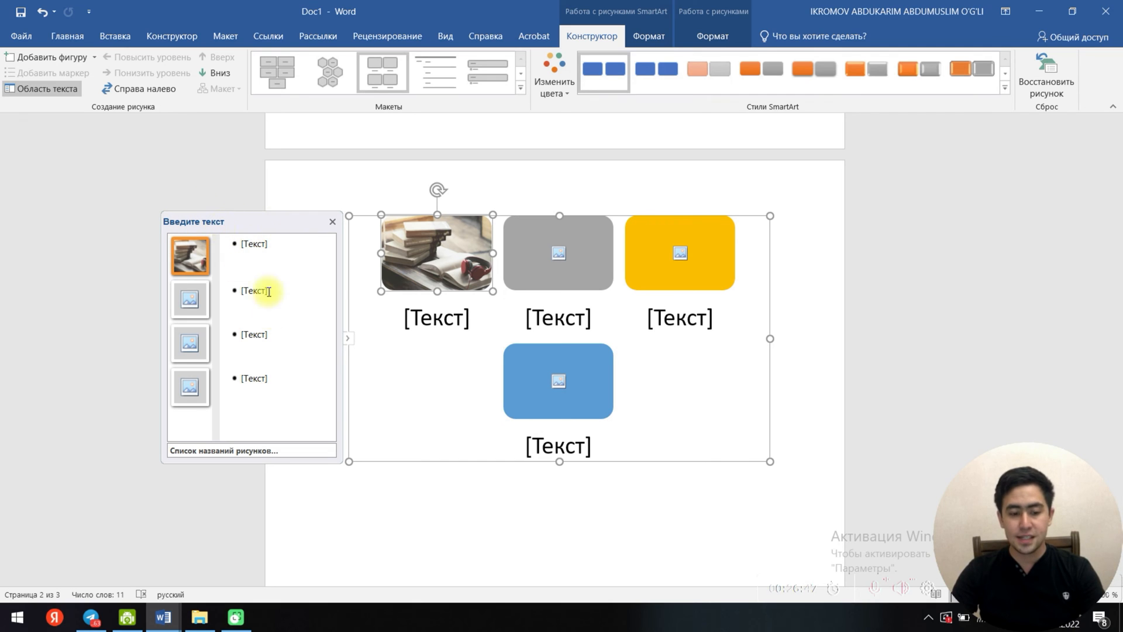
Step: Caption the picture block "ajsgdavsd" and close the SmartArt text pane
click(246, 244)
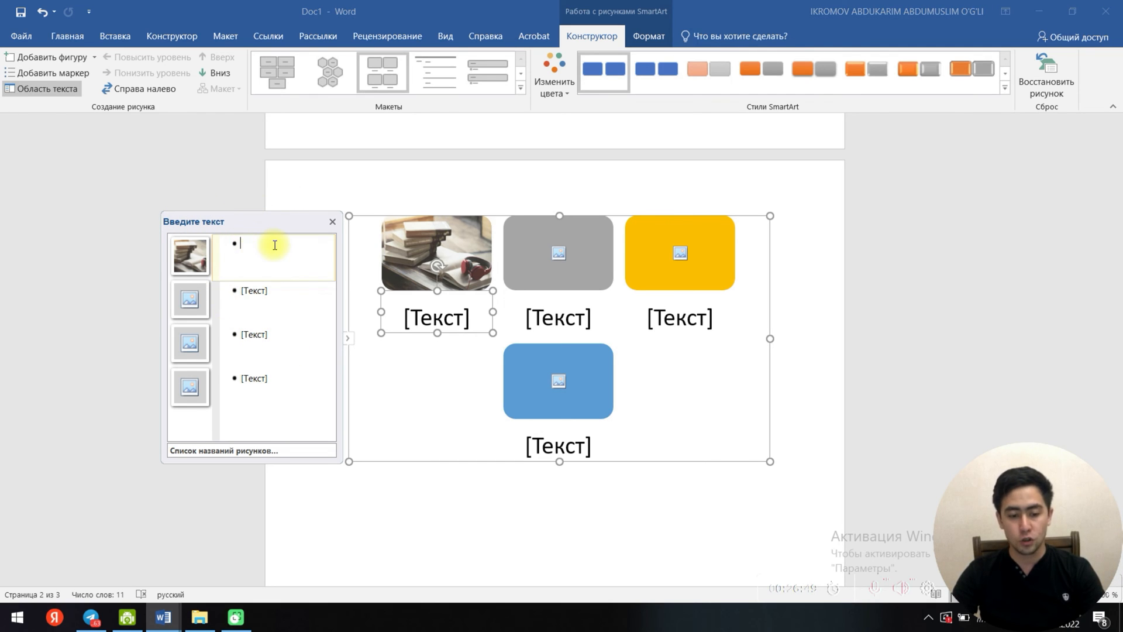
text(ajsgdavsd)
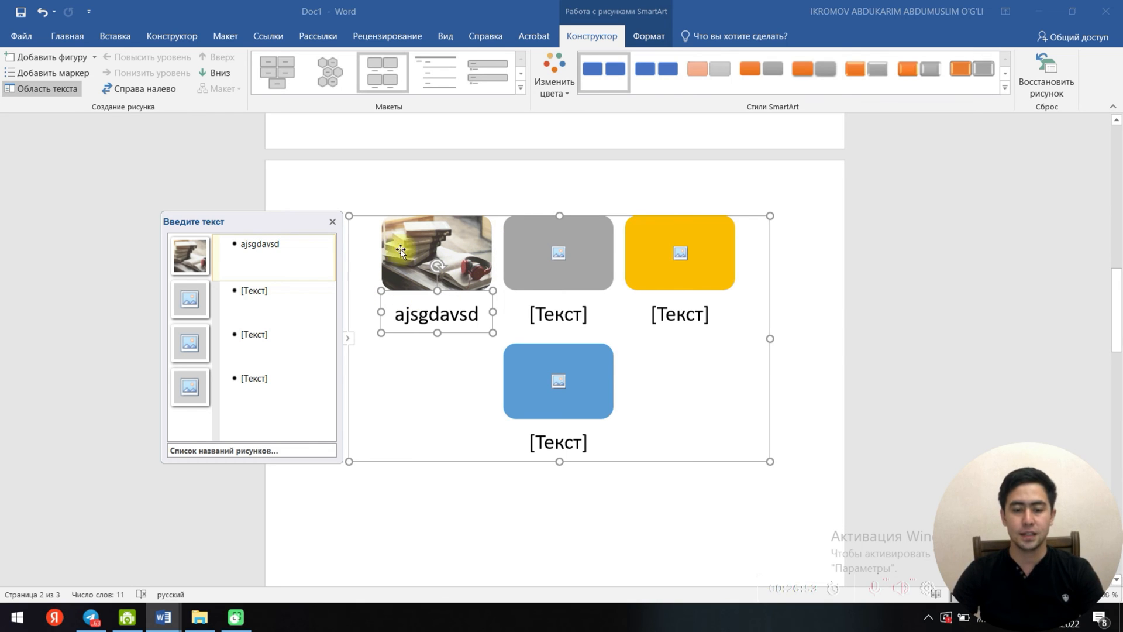
click(332, 221)
Step: Try a beveled 3D style on the SmartArt graphic and switch it to the last tilted style in the Трехмерный group
click(546, 257)
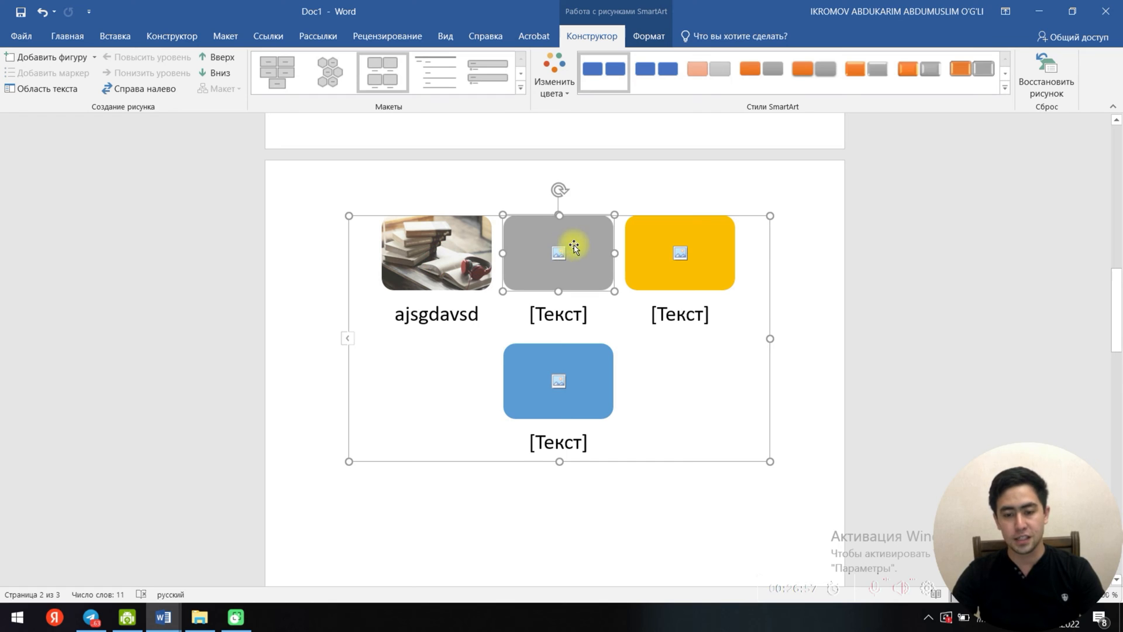
click(389, 251)
click(875, 73)
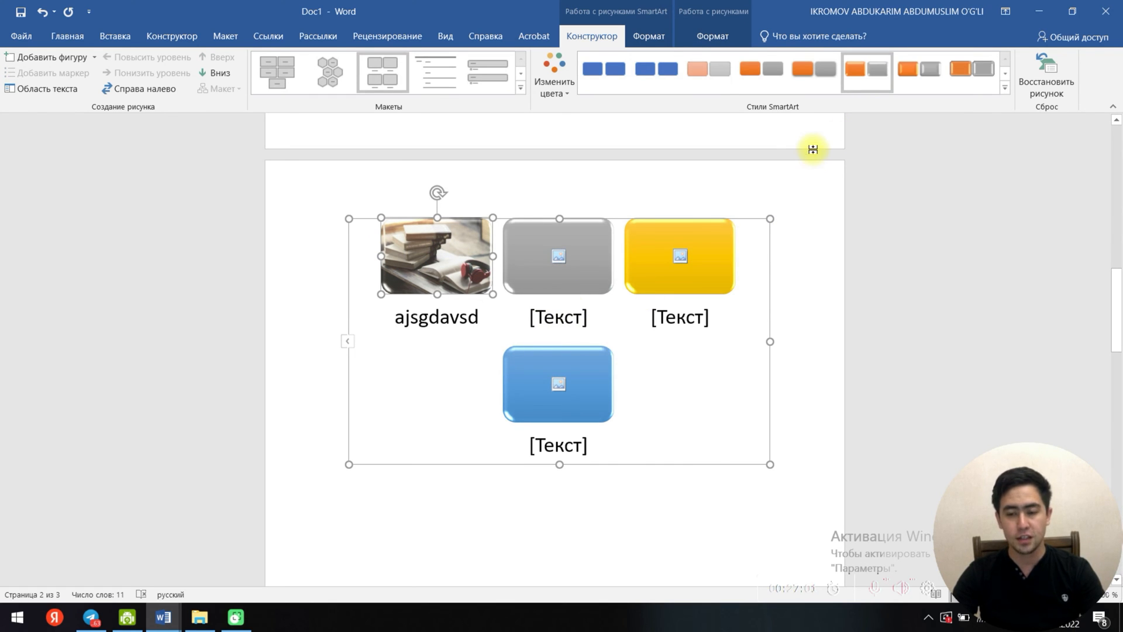
click(1005, 82)
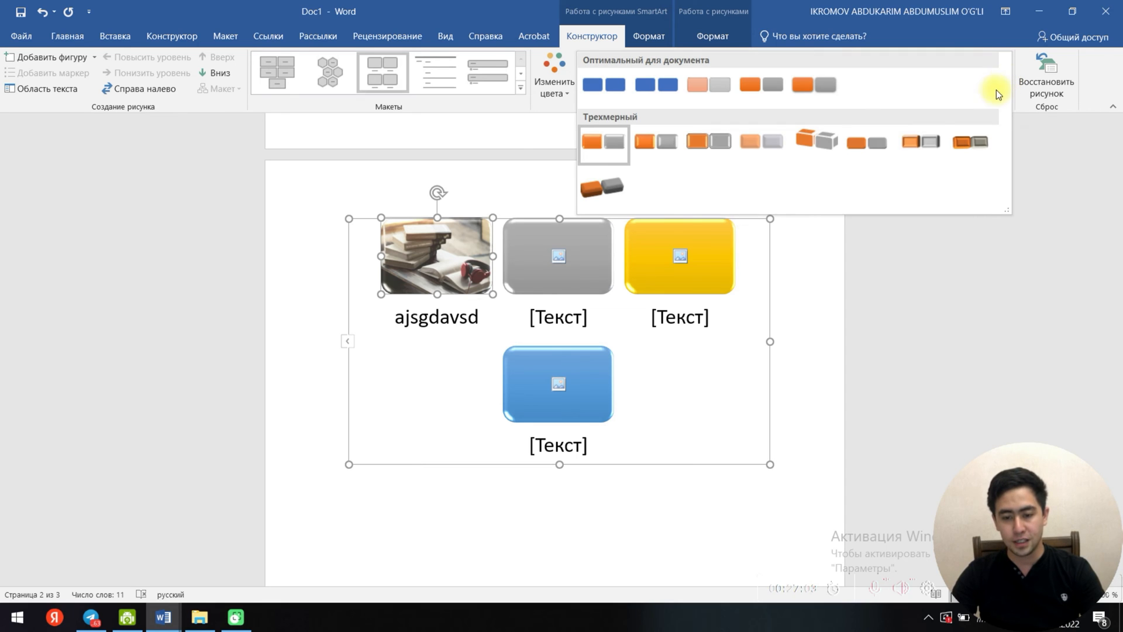
click(630, 202)
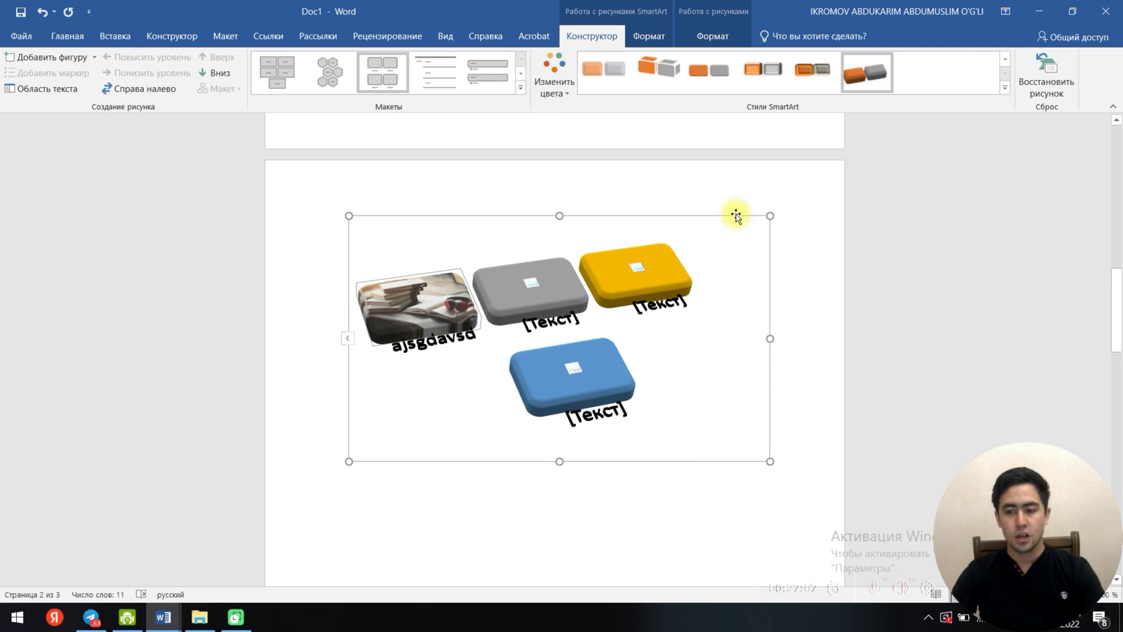
Step: Apply the gray-outline shape style to the yellow and gray blocks and the blue-outline style to the blue block
click(648, 36)
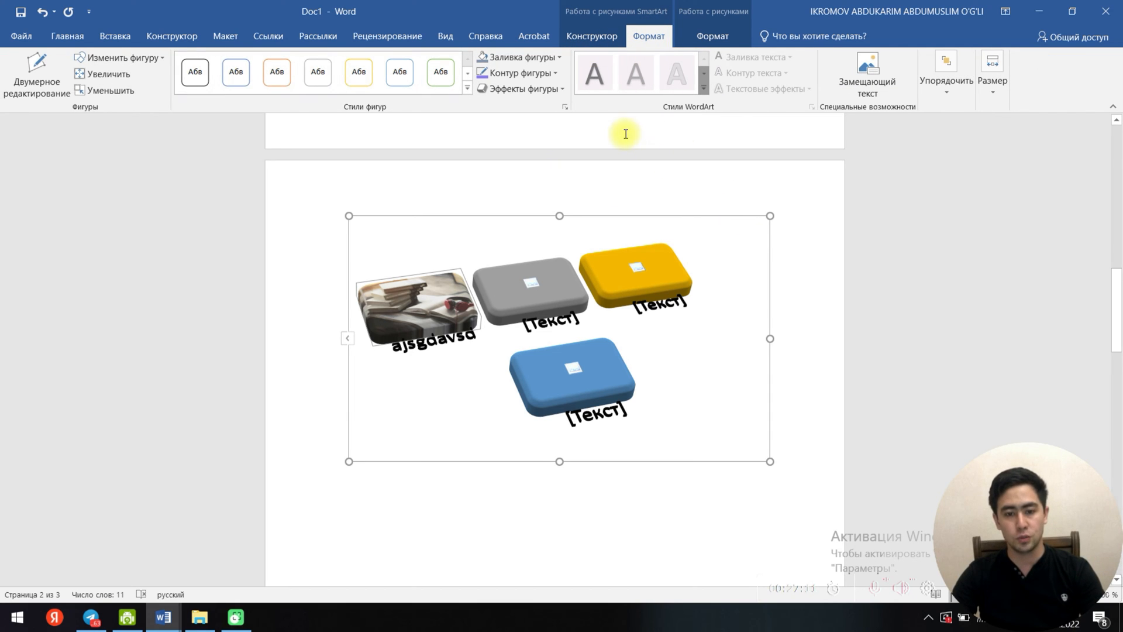
click(524, 295)
click(625, 268)
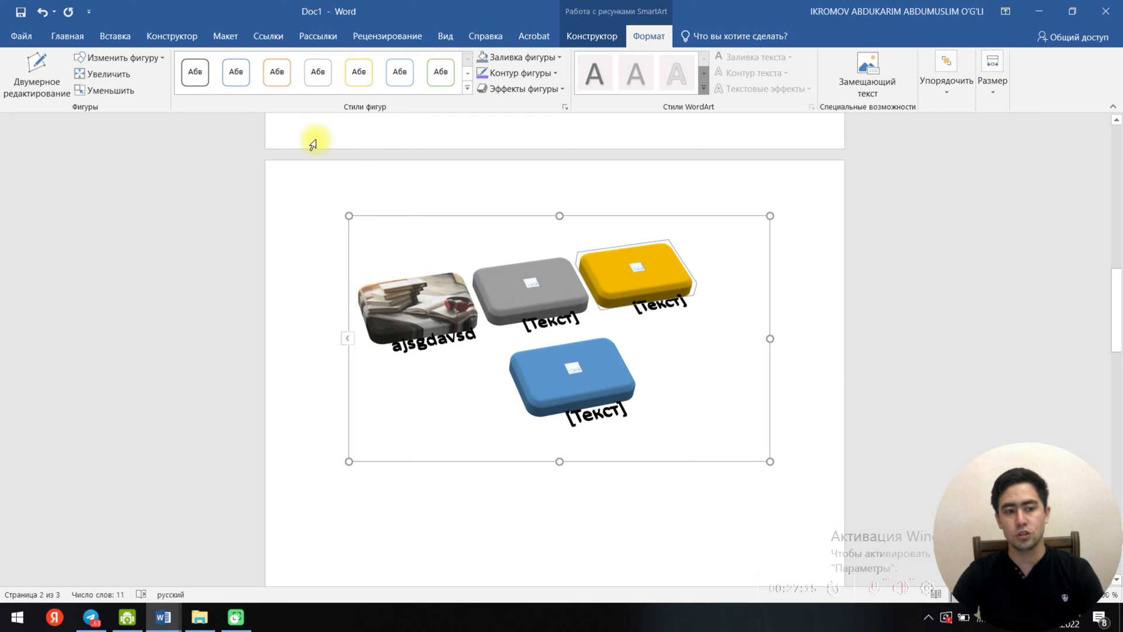
click(318, 73)
click(528, 338)
click(317, 73)
click(596, 364)
click(399, 72)
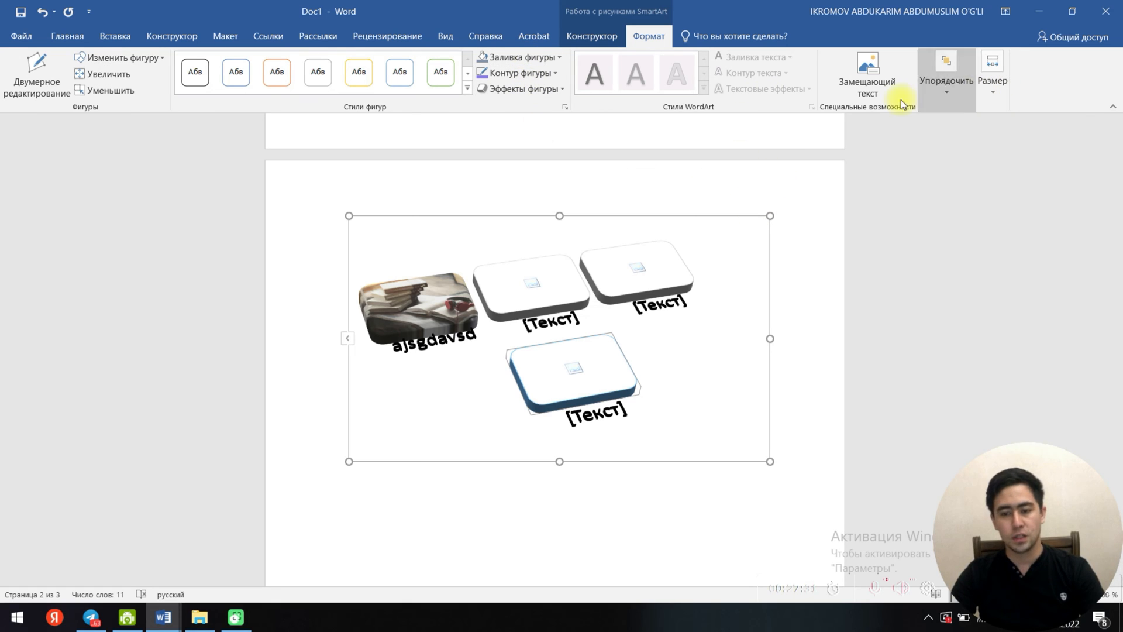
Step: Delete the whole SmartArt graphic from the page
click(650, 218)
key(Delete)
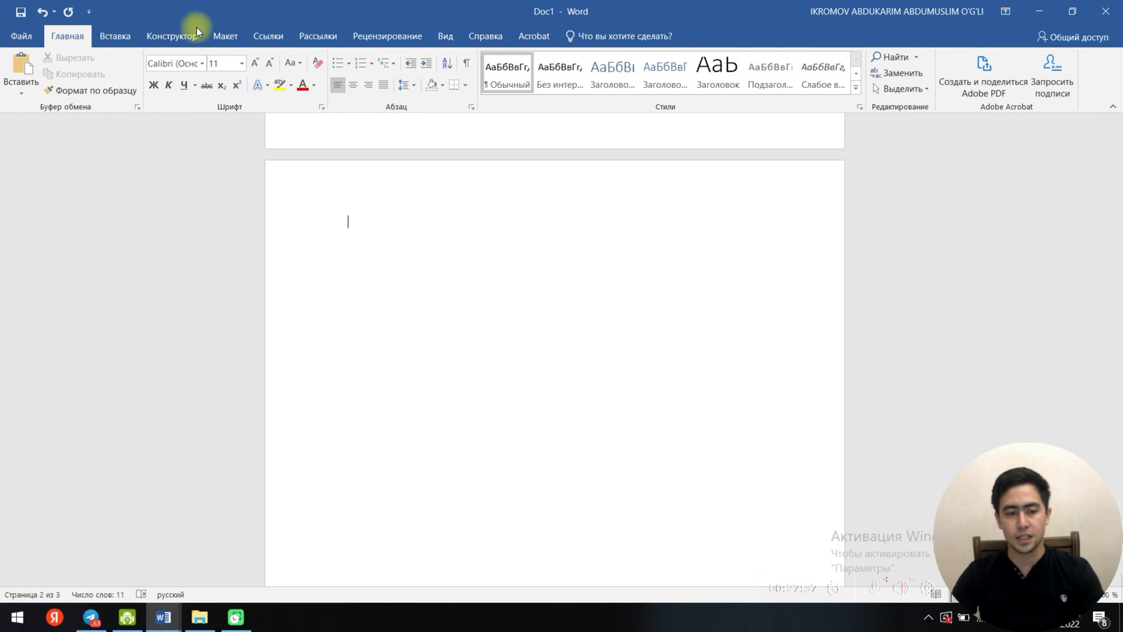
click(225, 34)
click(168, 42)
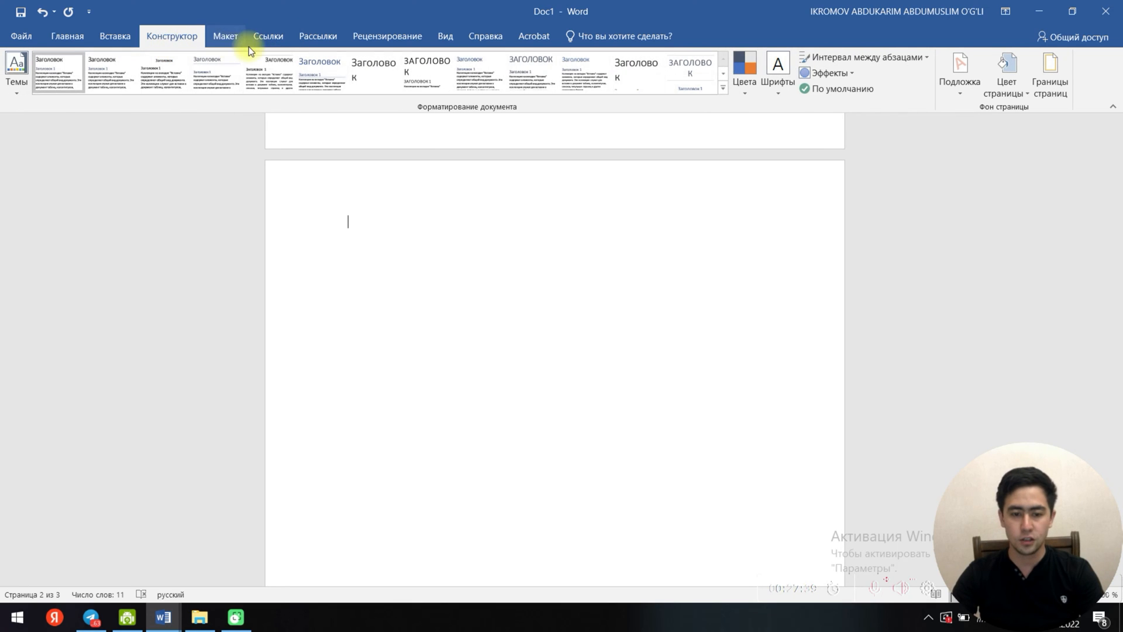
click(257, 37)
click(320, 37)
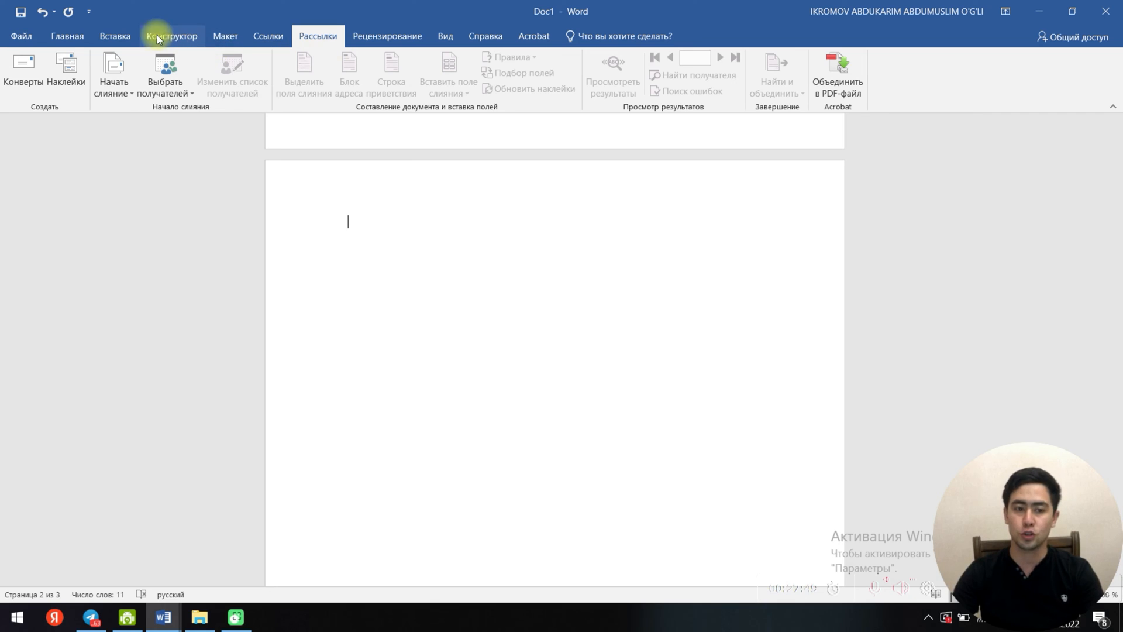
Step: Preview the Гистограмма с группировкой chart type among the available charts without inserting it
click(112, 36)
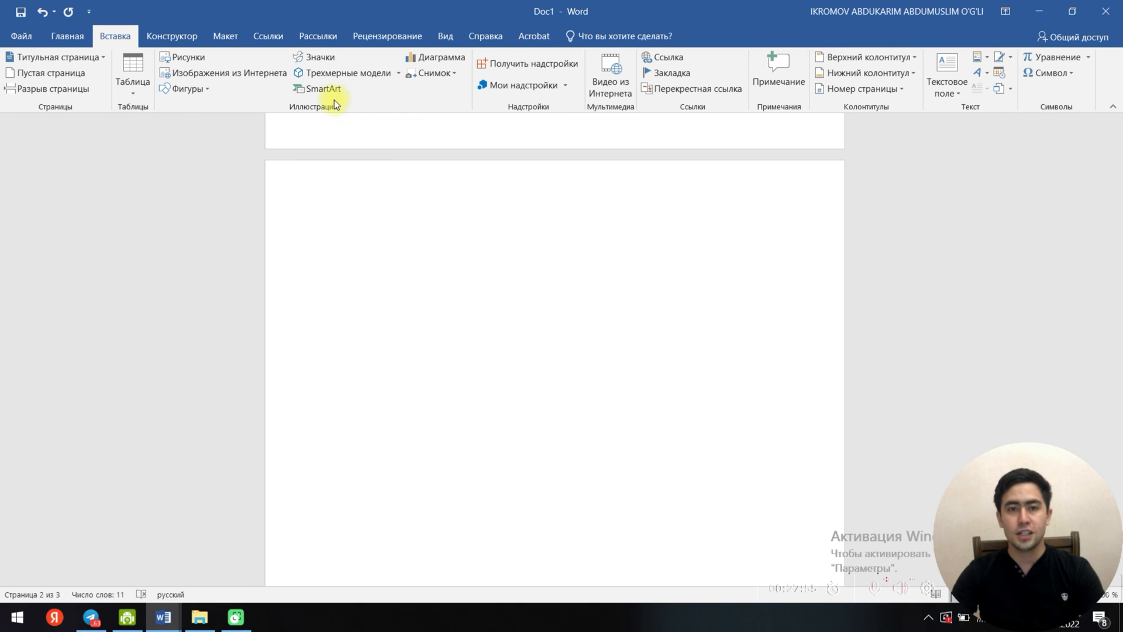
click(415, 57)
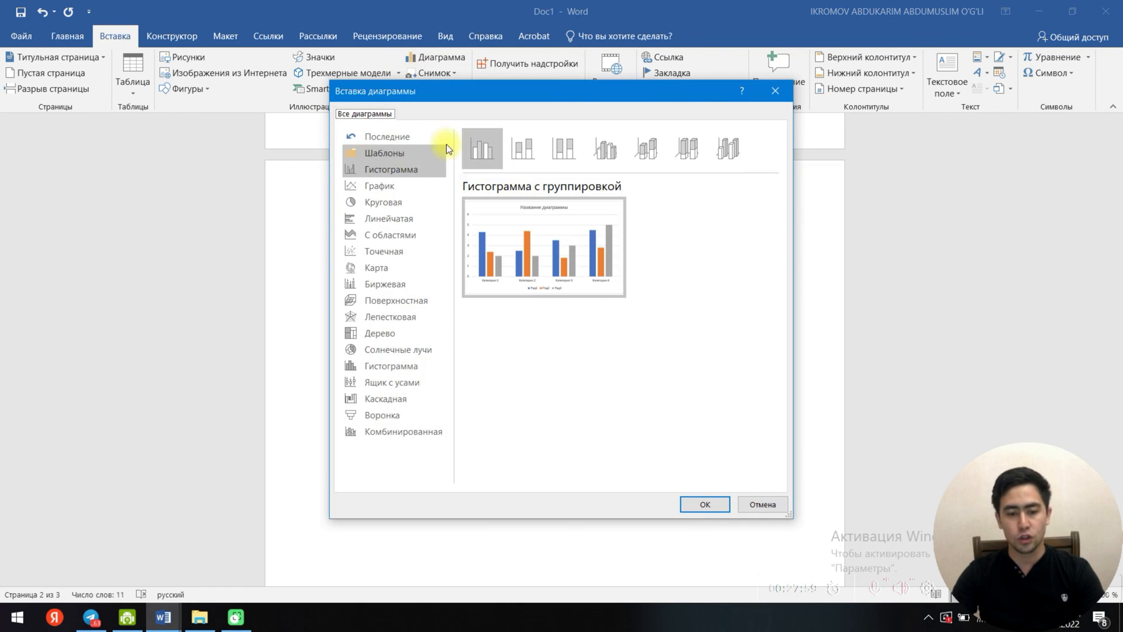
mouse_move(530, 247)
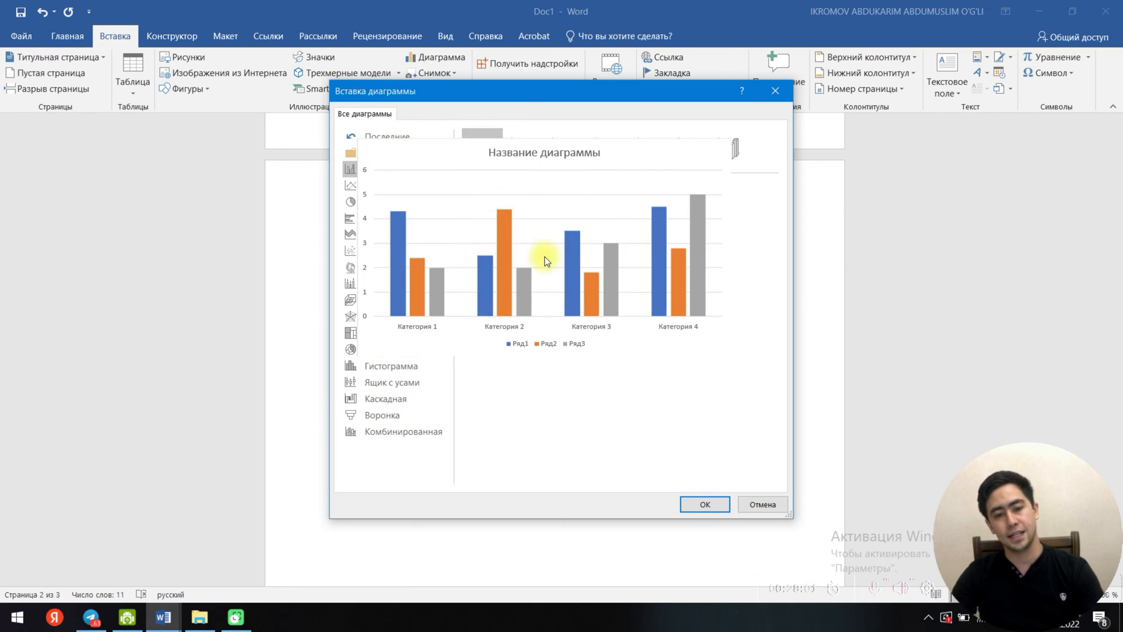
click(778, 89)
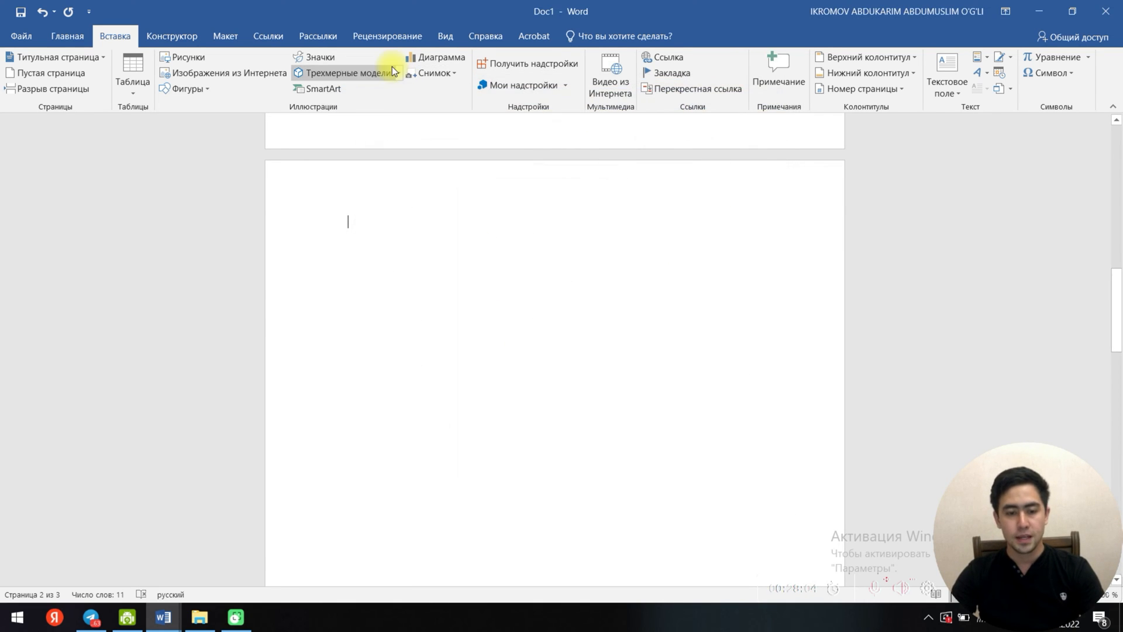
Step: Insert a pie chart (Круговая) on the blank page
click(425, 61)
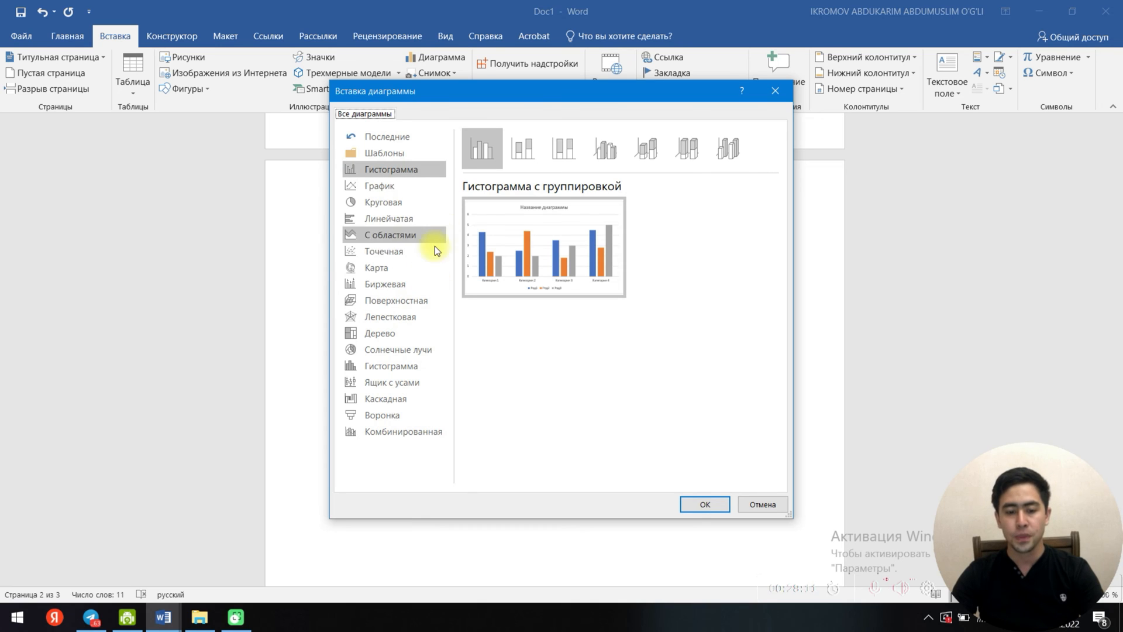
click(430, 202)
click(705, 504)
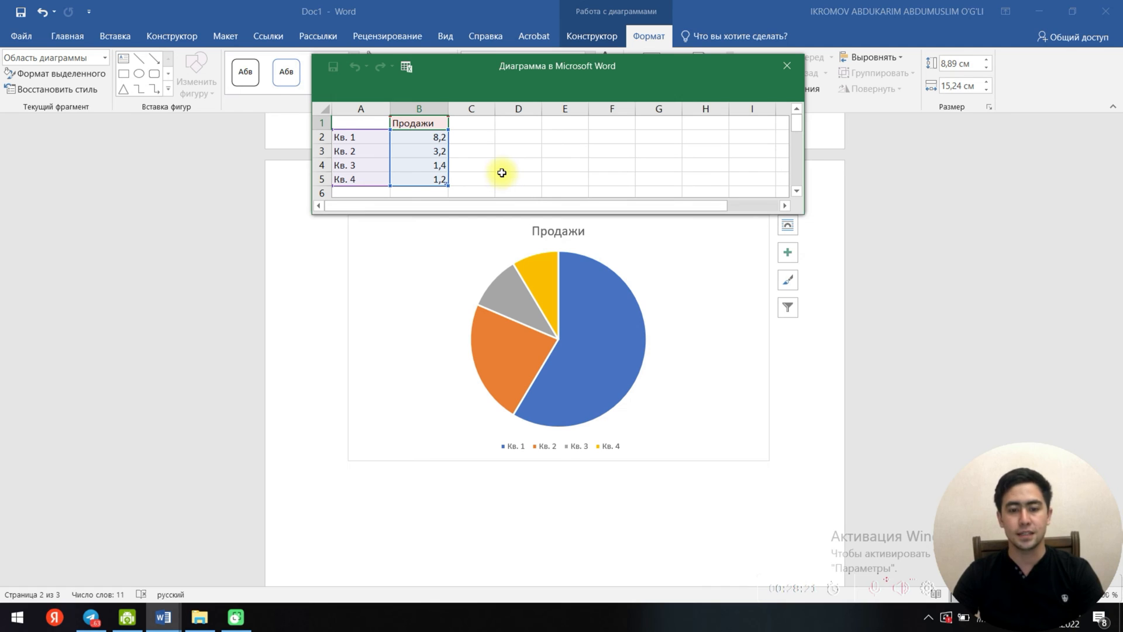
Step: Rename the pie chart's data series in cell B1 to "Sotuv"
double_click(416, 124)
drag(436, 121, 383, 120)
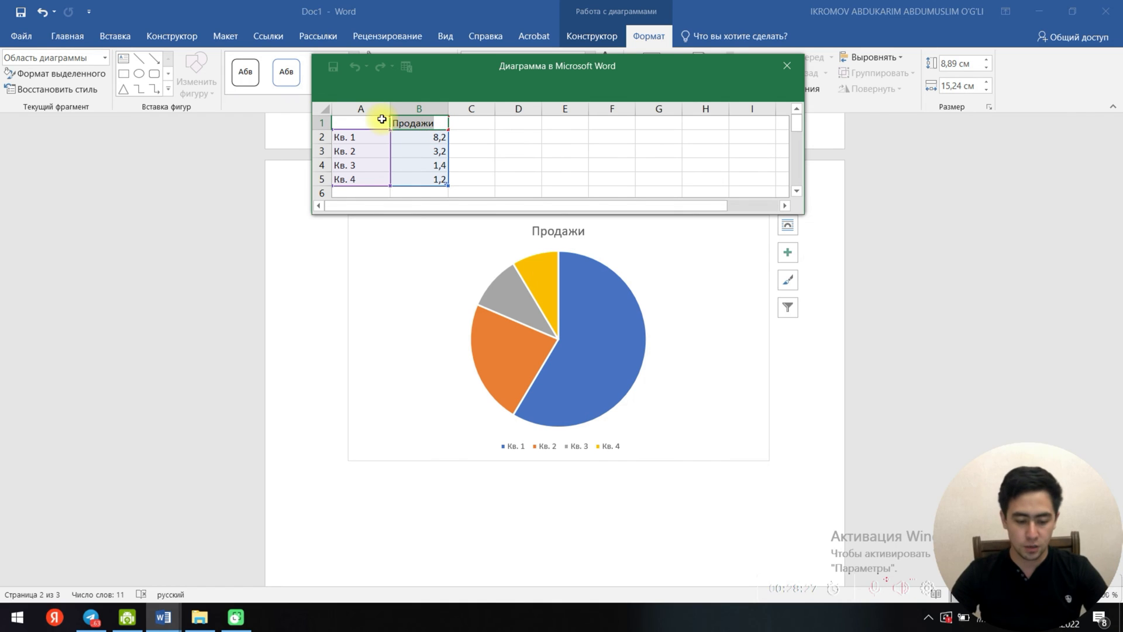
text(Soti)
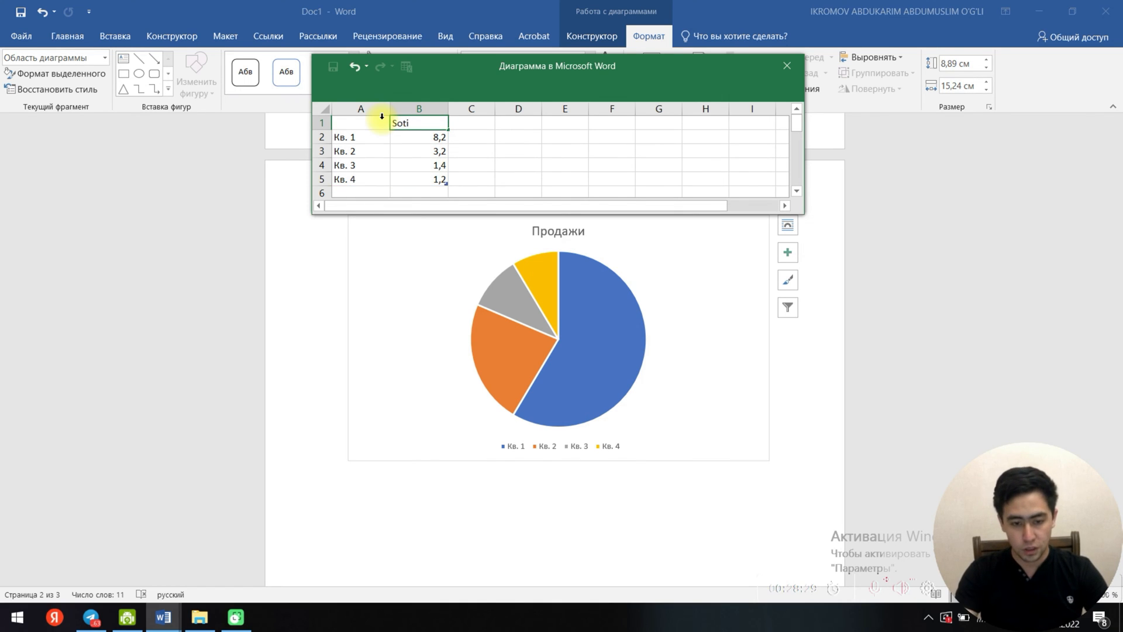
key(BackSpace)
text(uv)
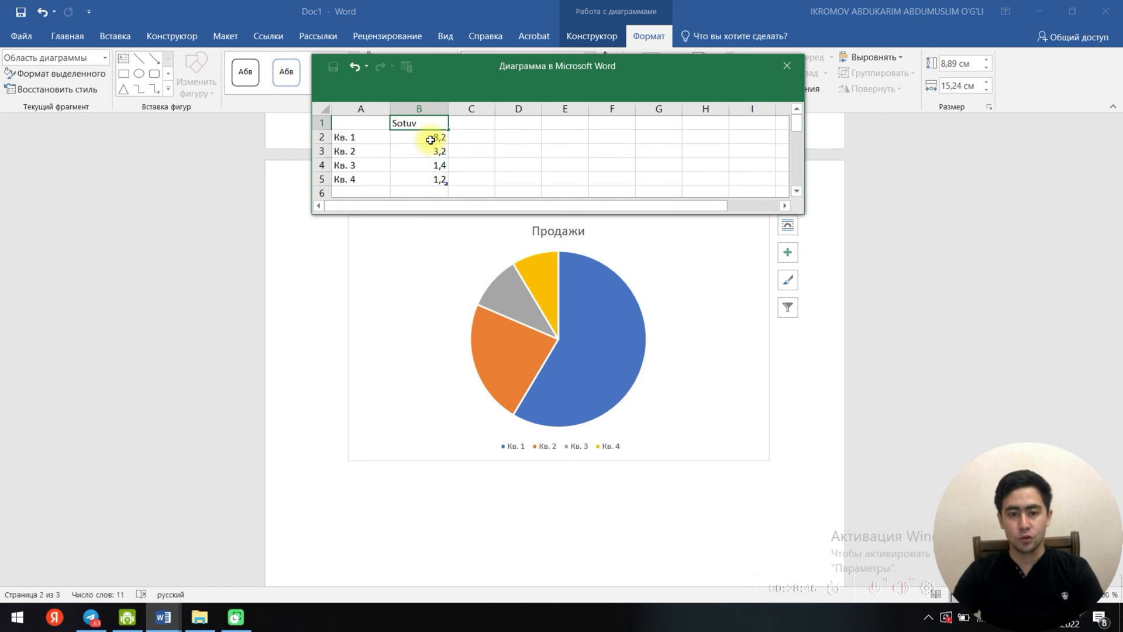
click(430, 139)
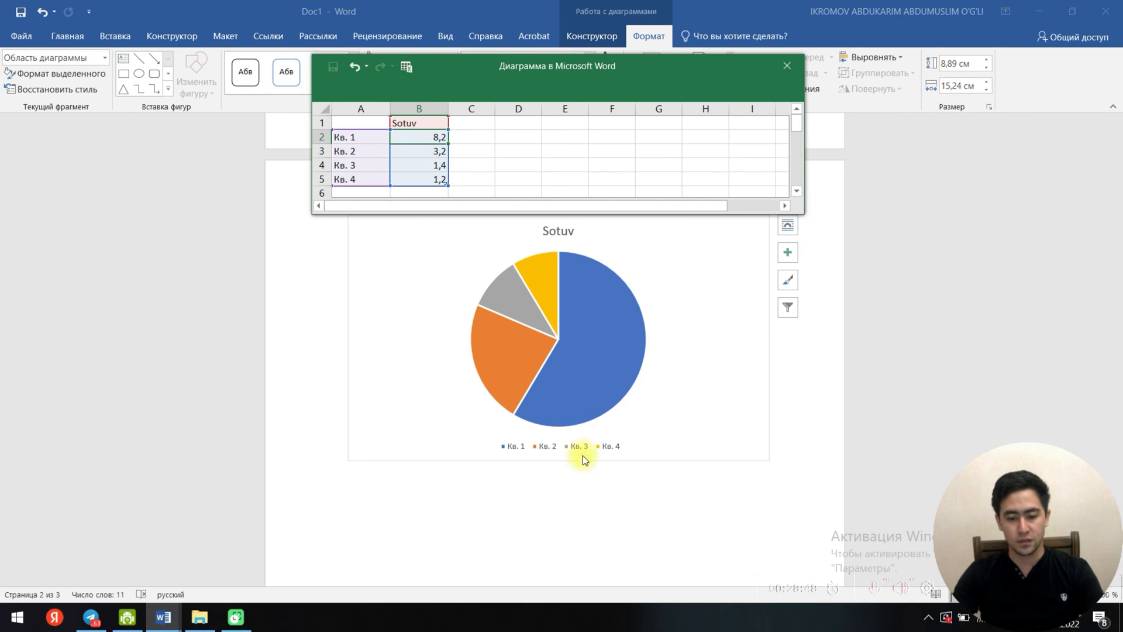
Step: Rename the first chart category to "Olma" and set its value to 500
click(362, 139)
double_click(363, 139)
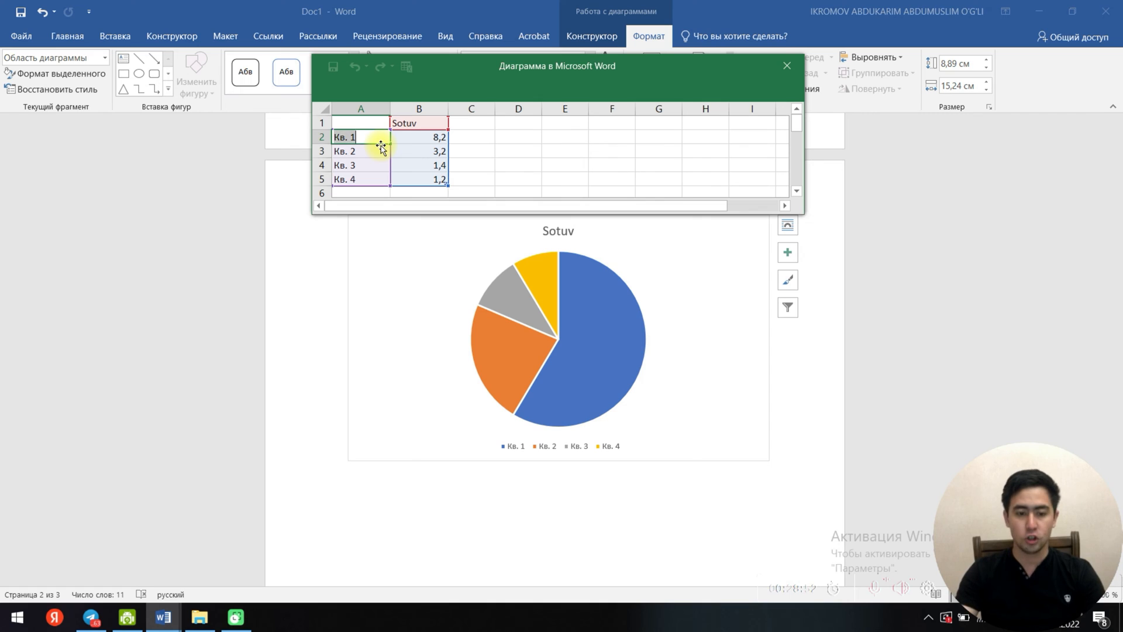
text(Olma)
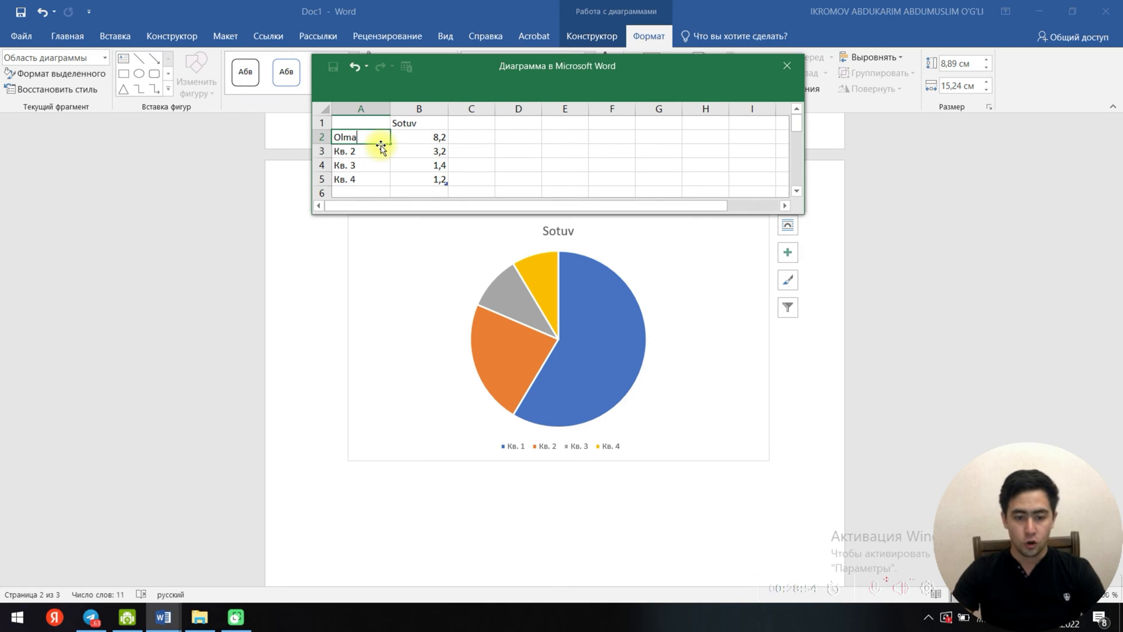
click(442, 144)
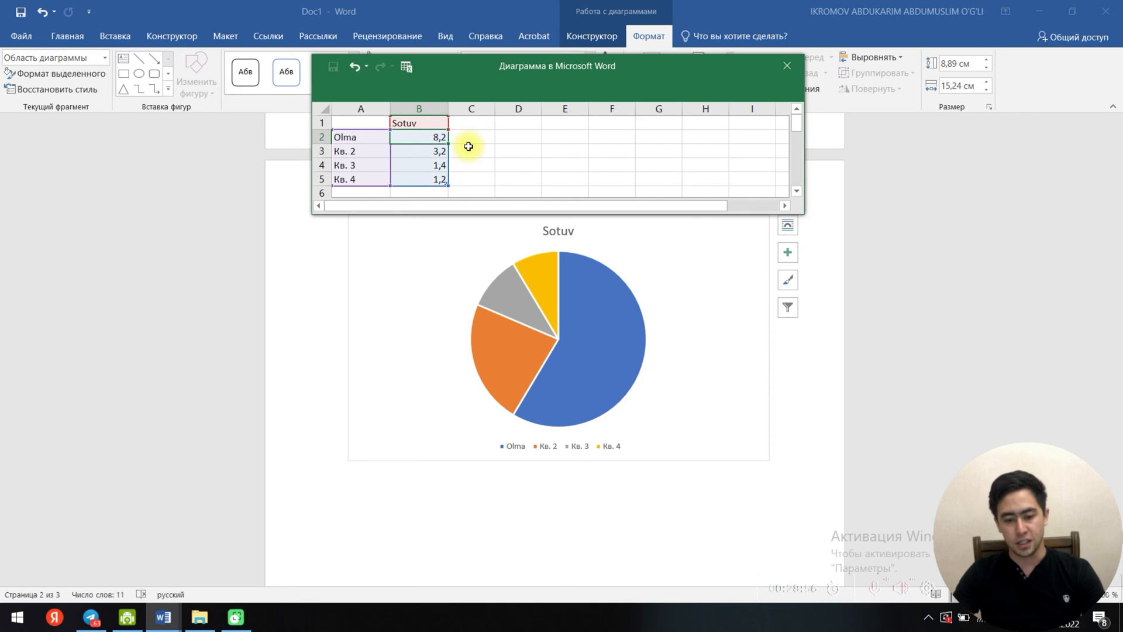
text(500)
key(Return)
Step: Rename the second chart category to "Shaftoli" and set its value to 300
click(345, 151)
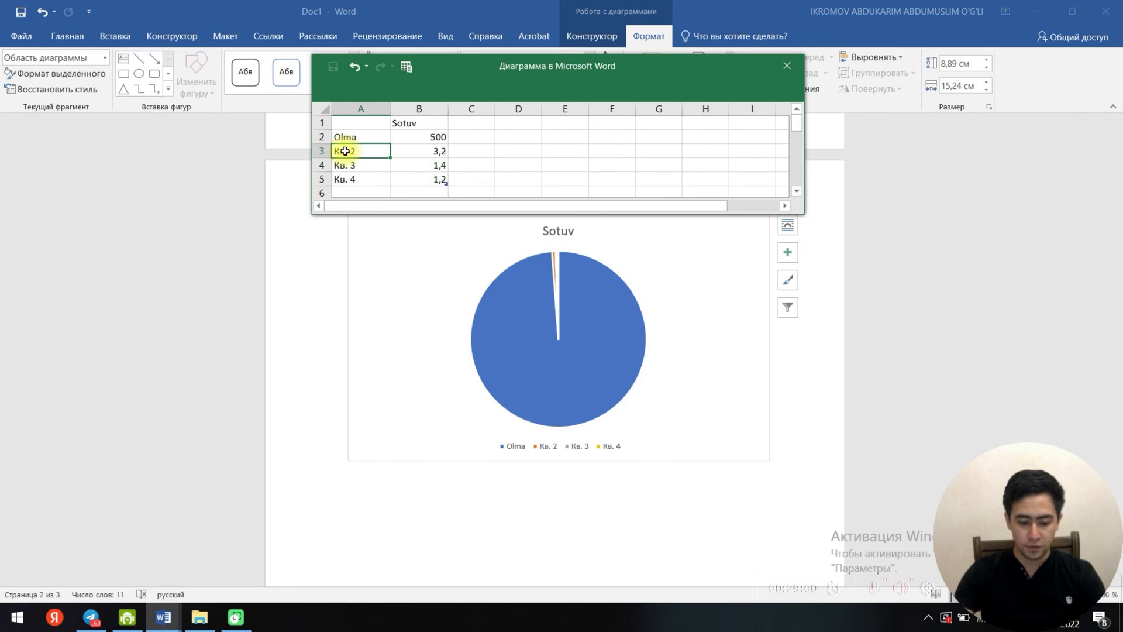
text(Shaftoli)
click(430, 152)
text(300)
key(Return)
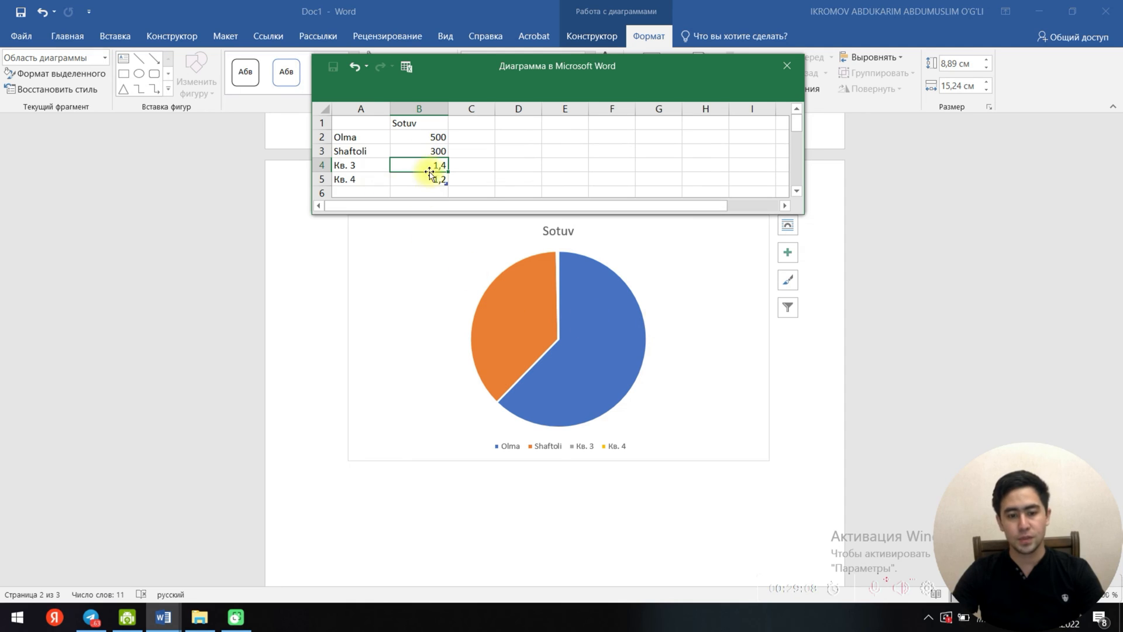
click(342, 163)
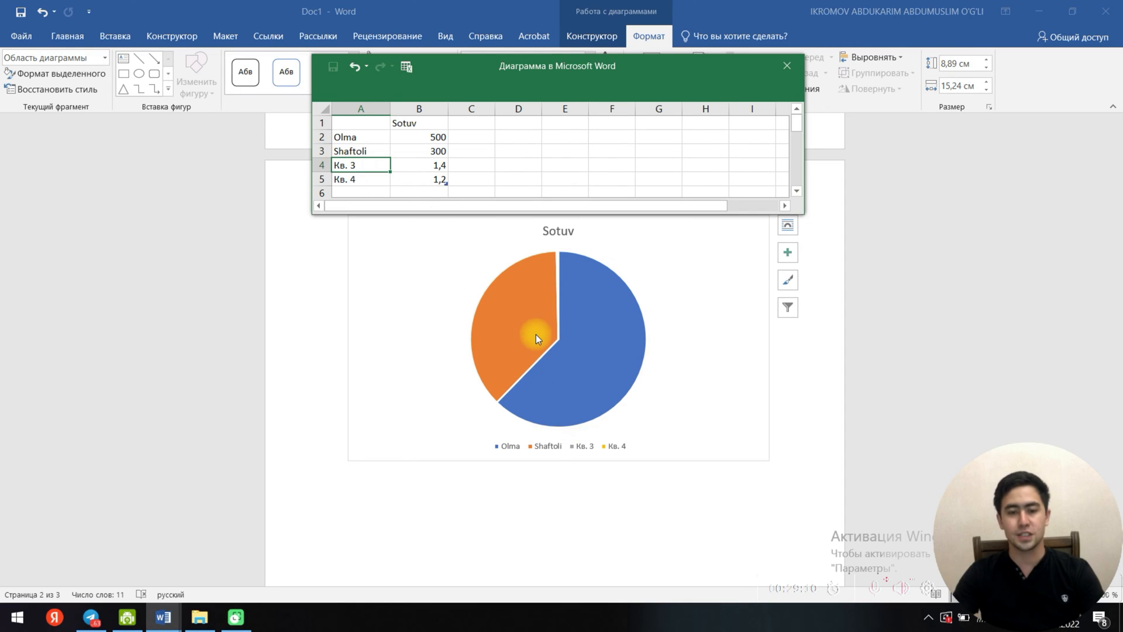
click(355, 136)
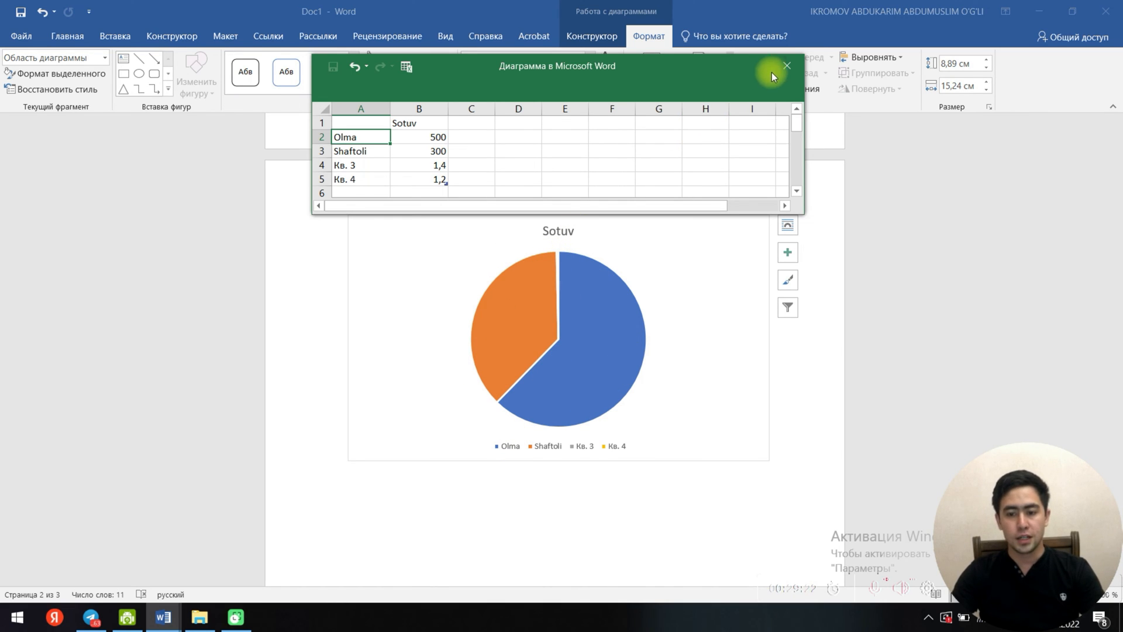
Step: Close the chart's data sheet and add data labels (Метки данных) to the pie chart
click(820, 351)
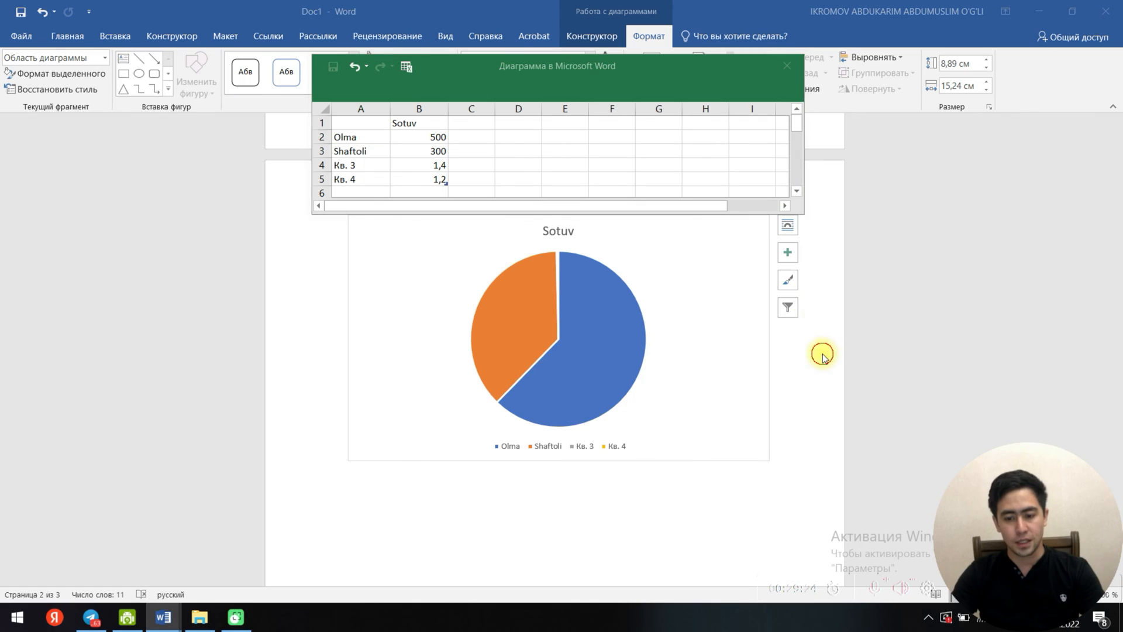
click(786, 64)
mouse_move(589, 366)
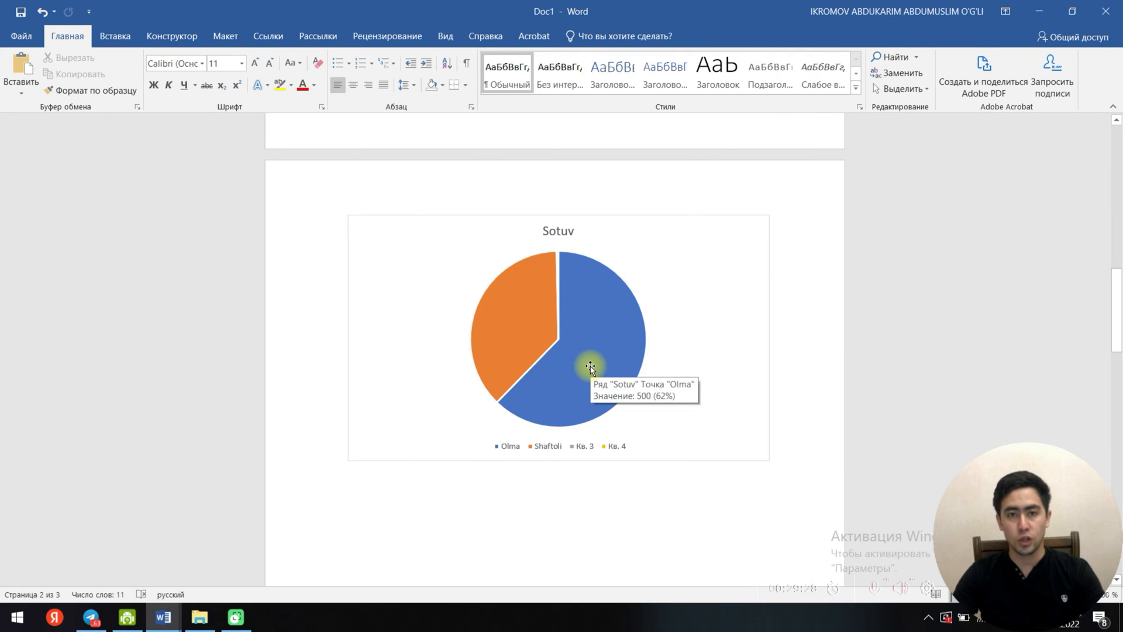
click(590, 367)
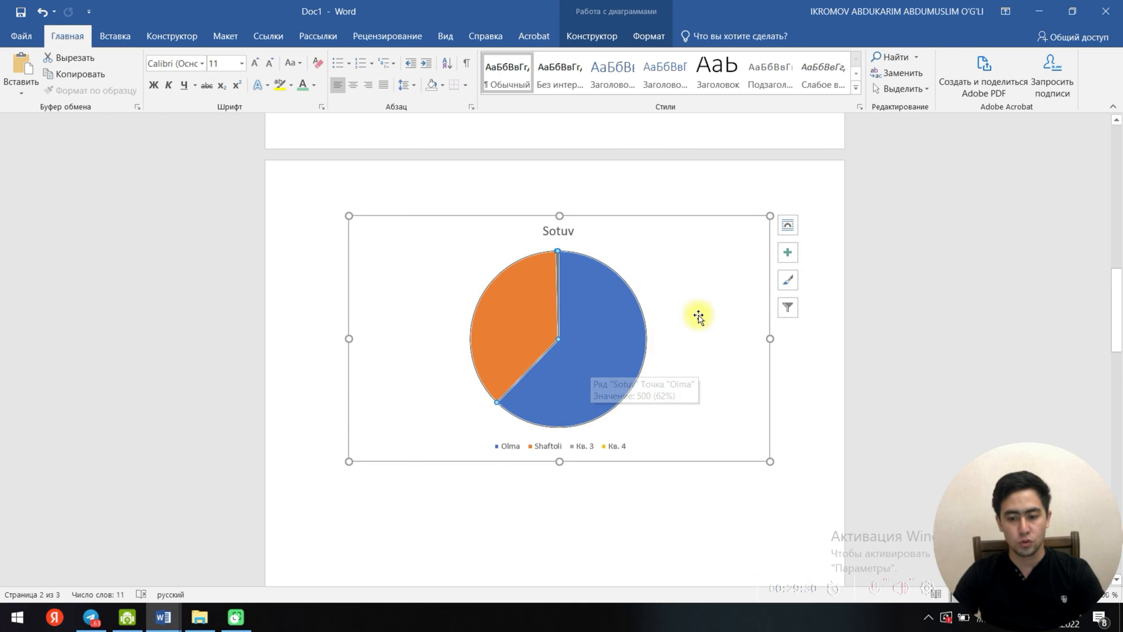
click(788, 254)
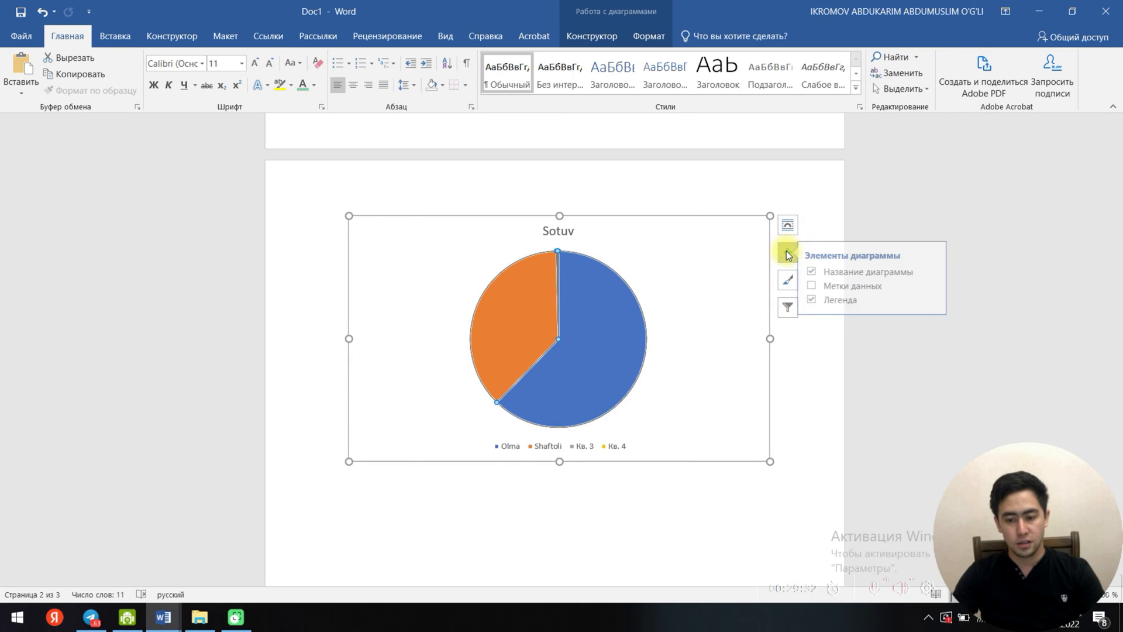
click(829, 287)
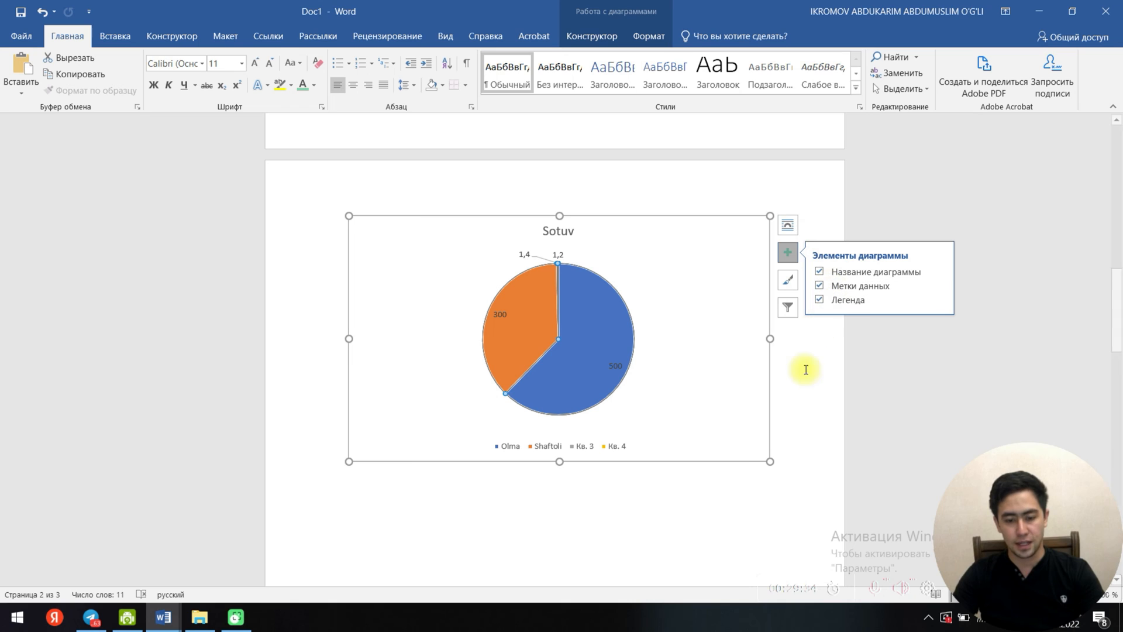
click(821, 398)
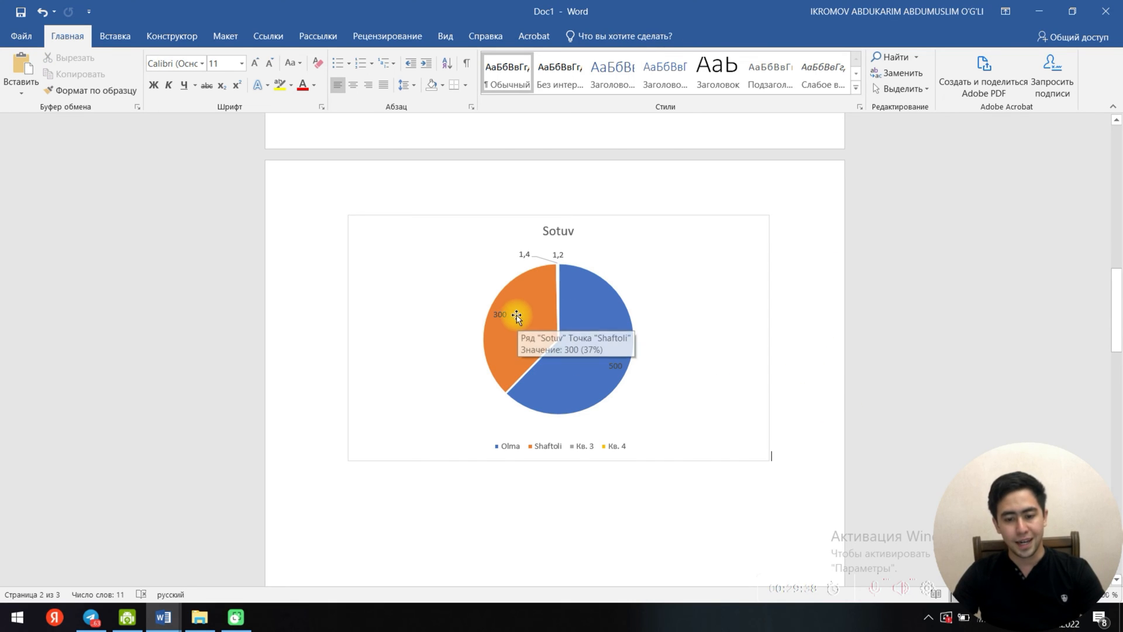
Step: Examine the pie chart's element options and preview chart styles such as Стиль 11 without applying one
click(589, 364)
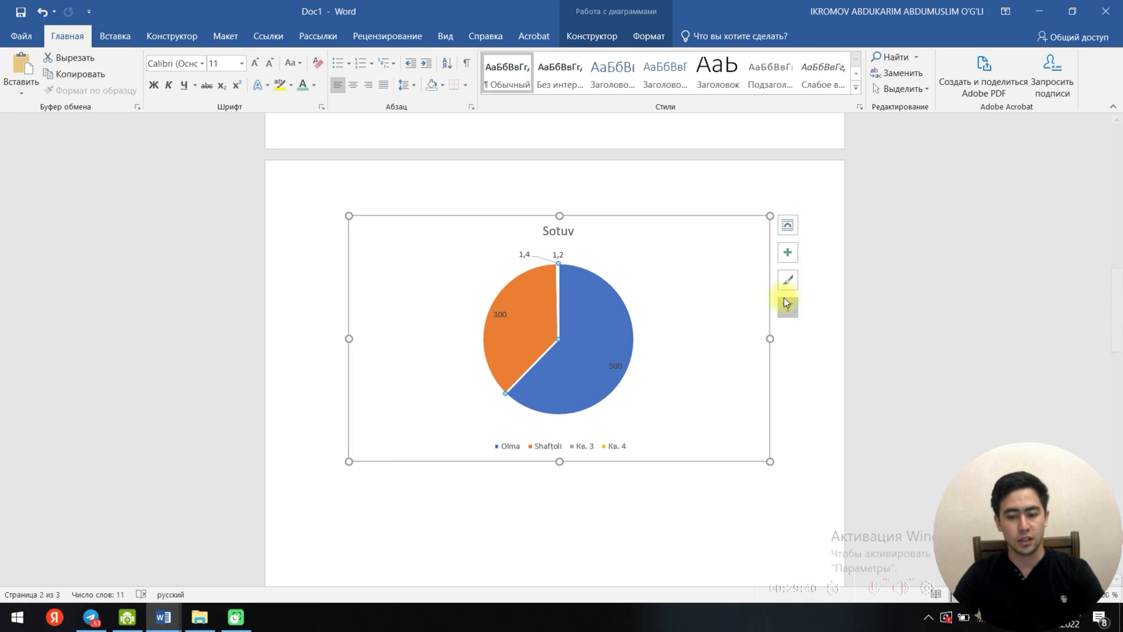
click(784, 260)
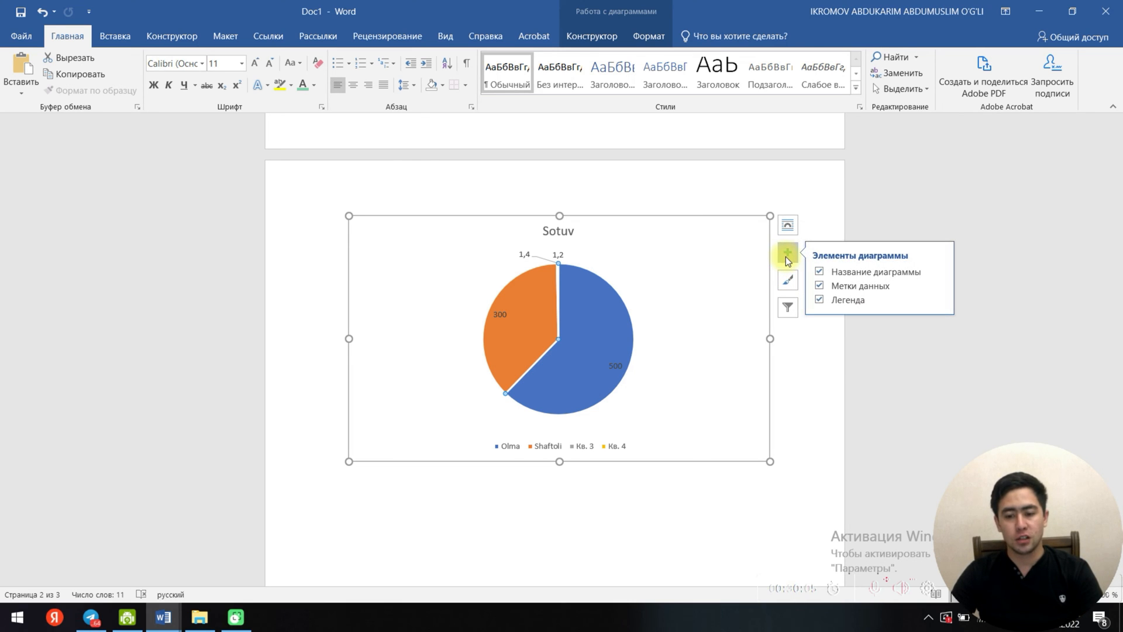
click(788, 262)
click(788, 281)
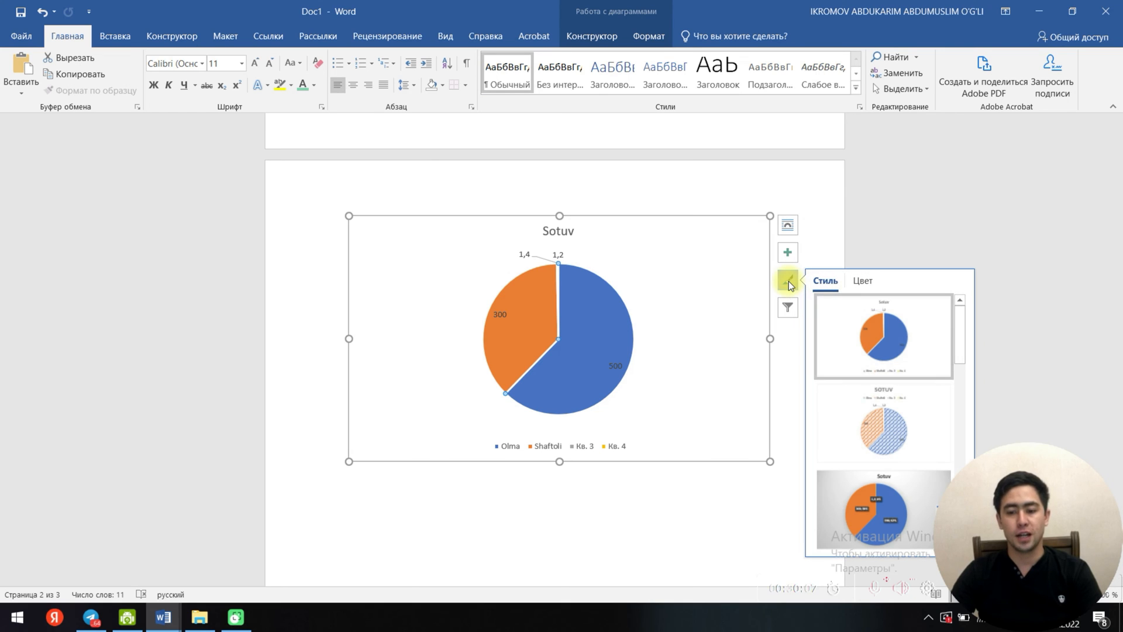
scroll(878, 400, down, 3)
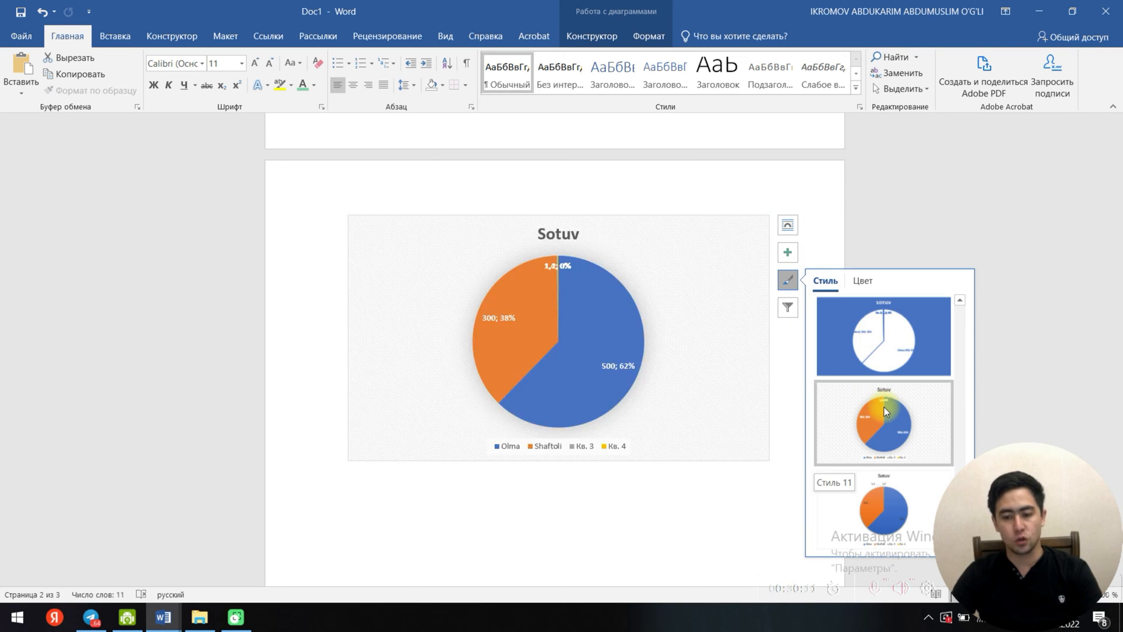
click(628, 393)
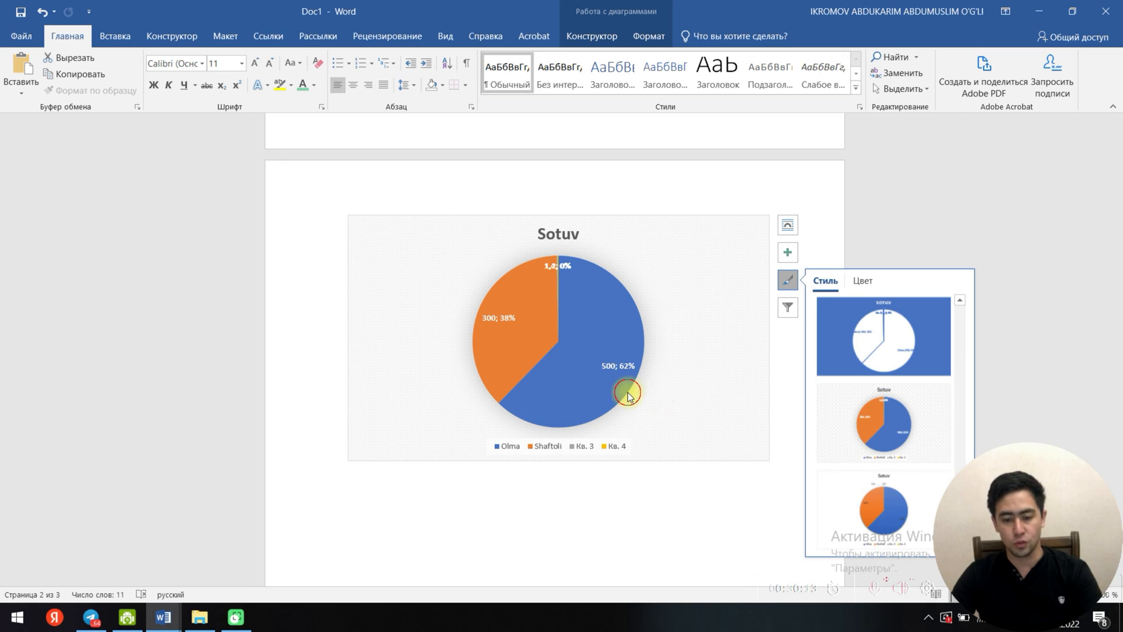
double_click(615, 366)
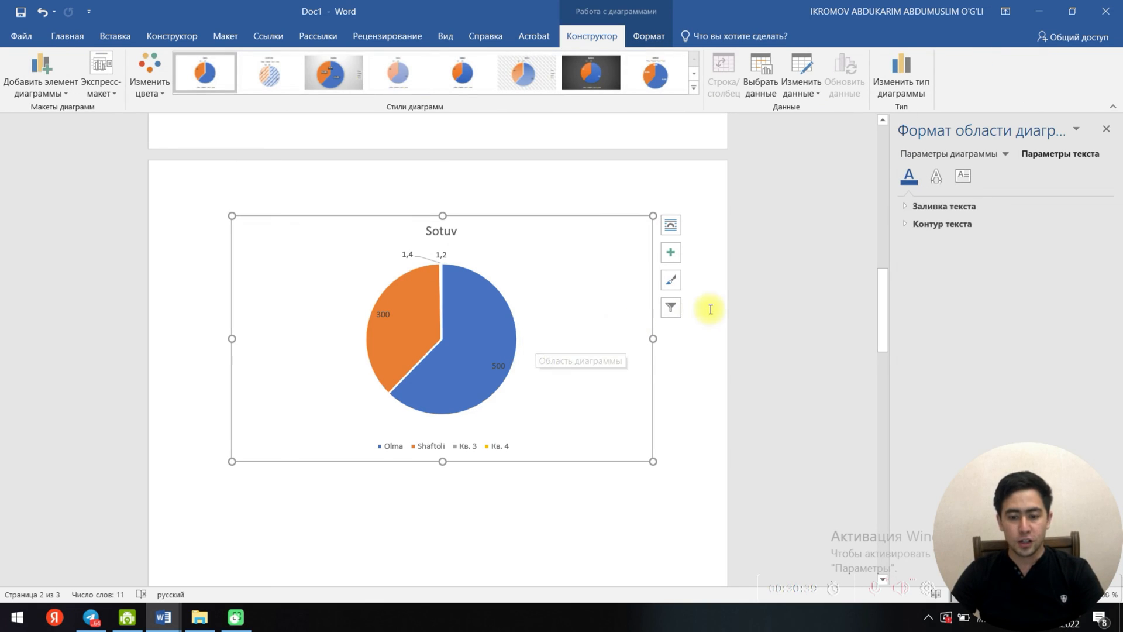
click(1106, 129)
Step: Reopen the pie chart's data sheet to review its values, and close it
click(563, 343)
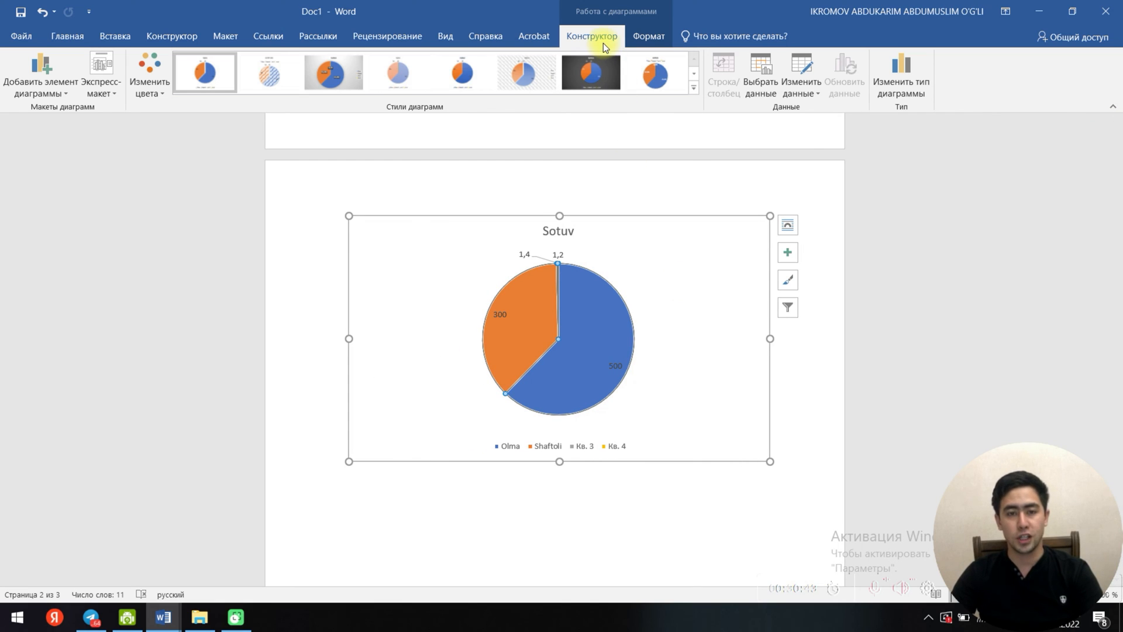
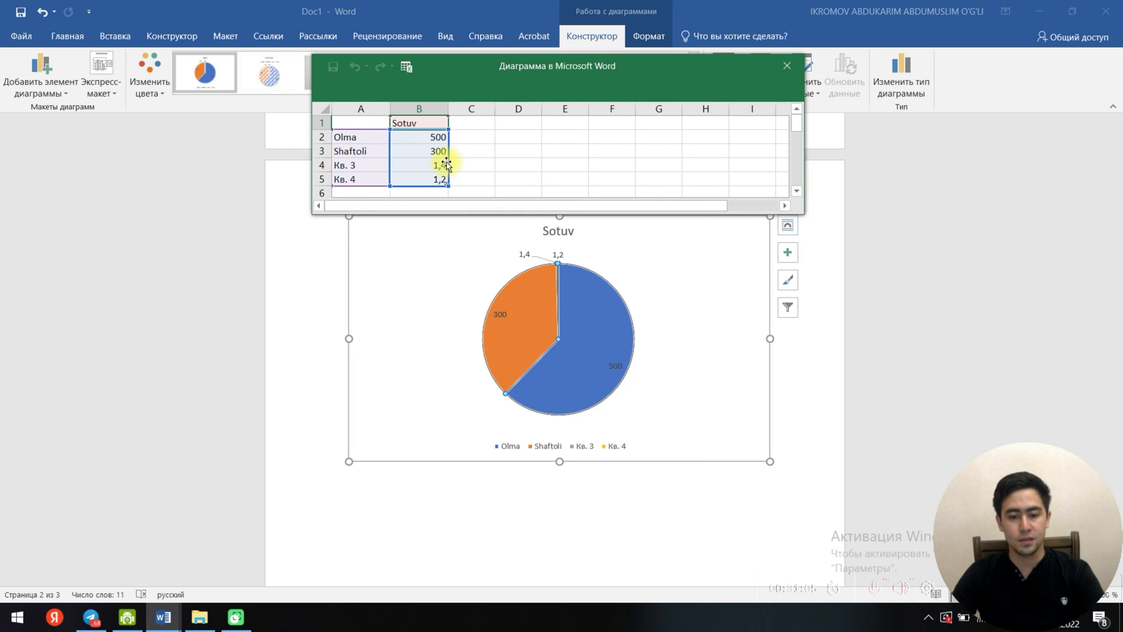
click(412, 165)
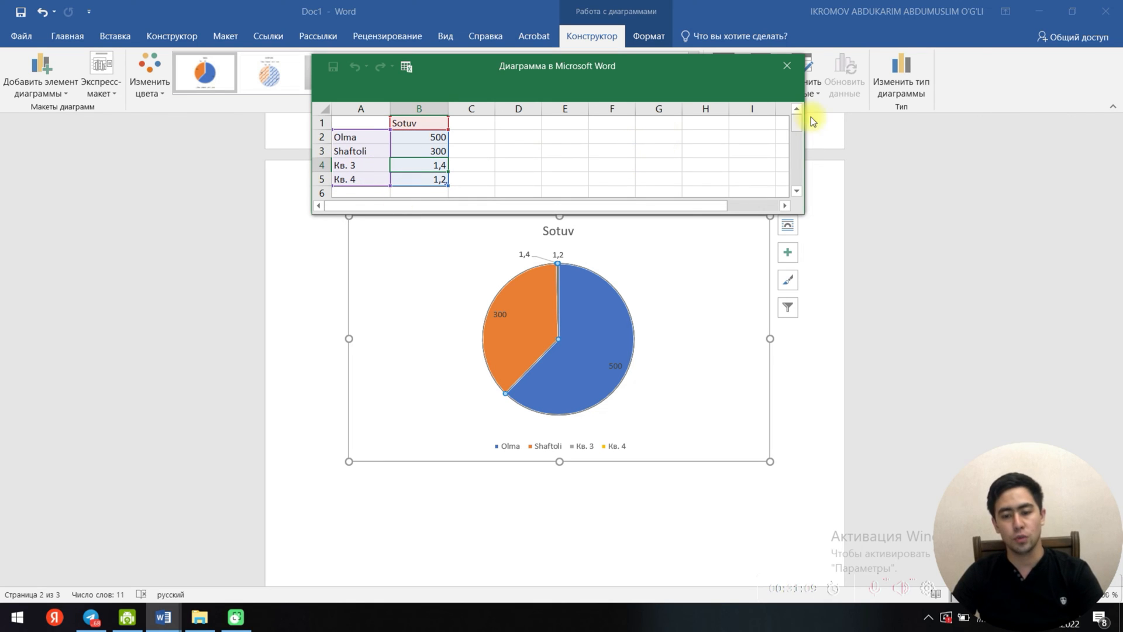
click(785, 65)
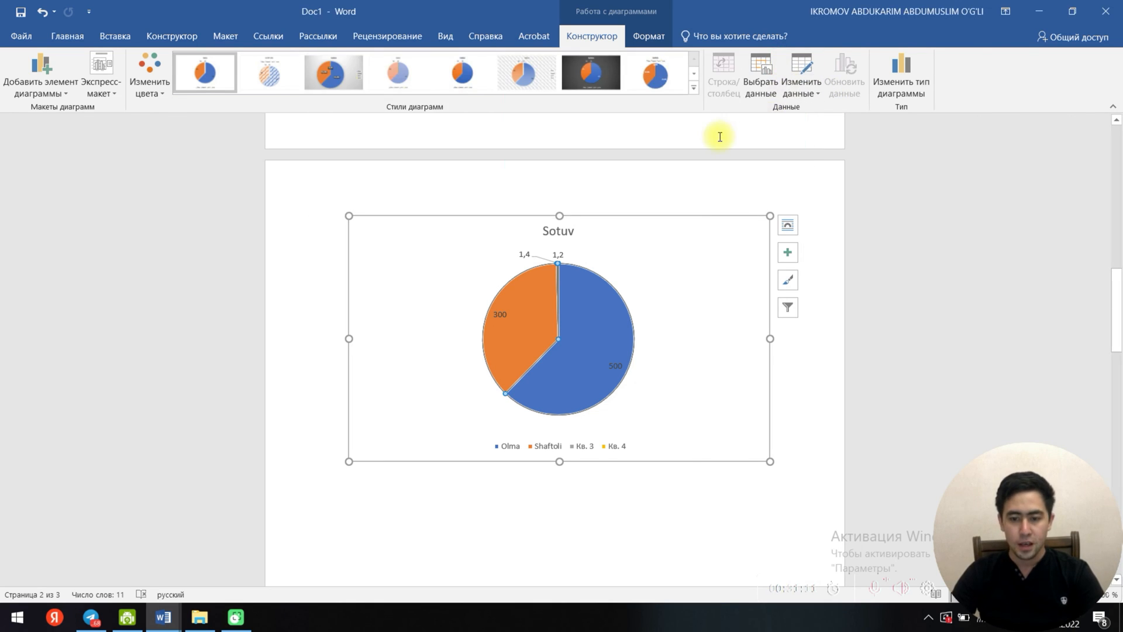
Step: Examine the chart elements that can be added and preview the chart title option Нет
click(58, 74)
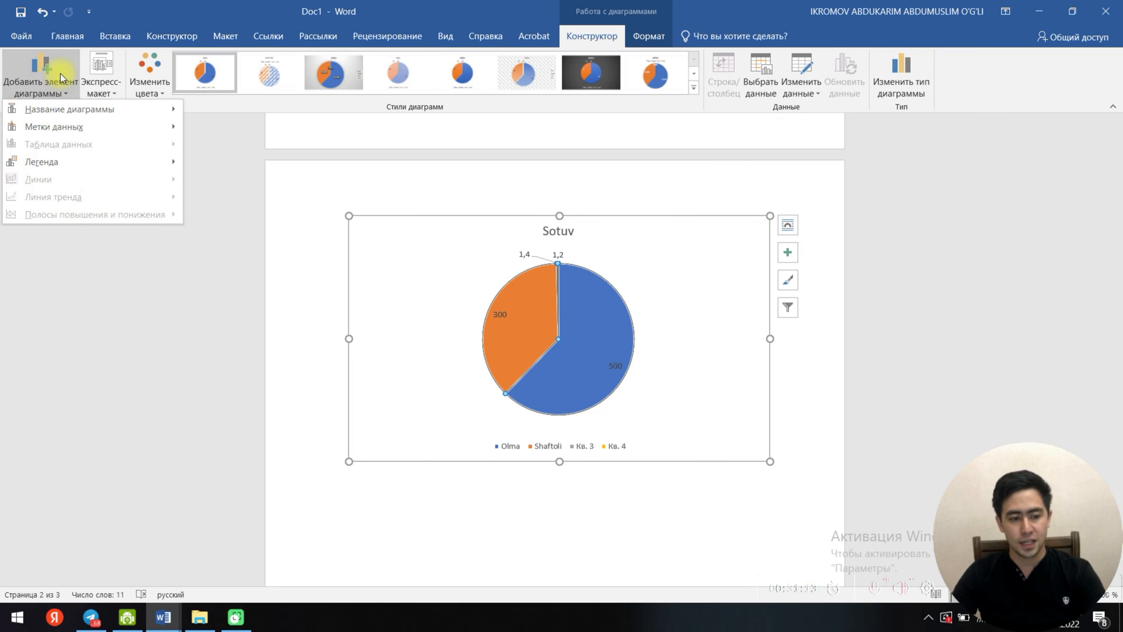
mouse_move(49, 110)
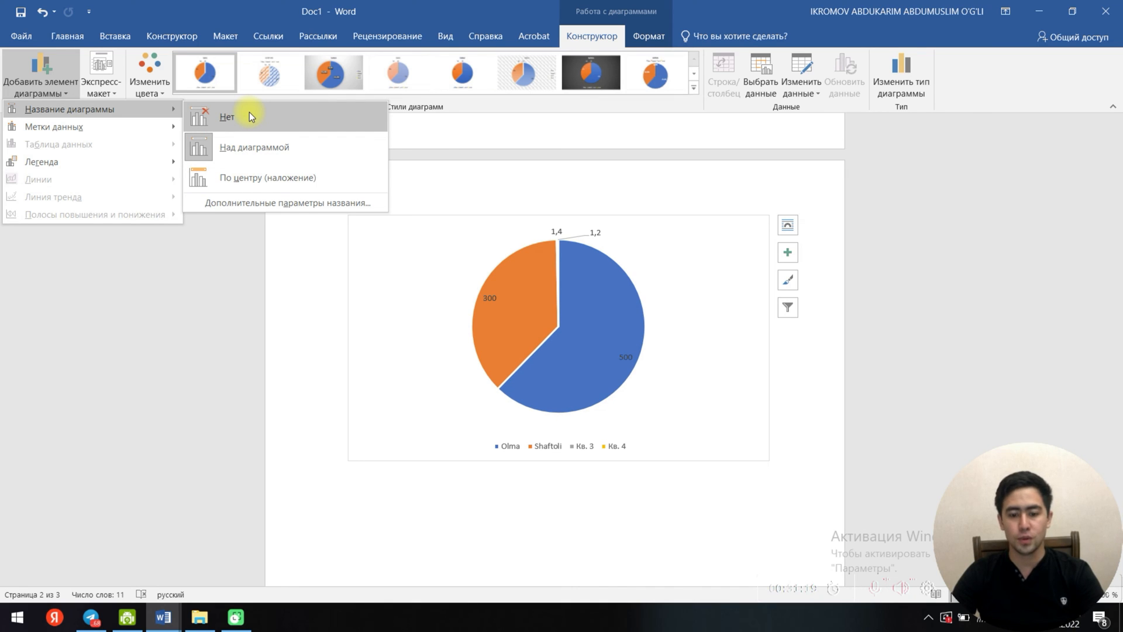
click(738, 140)
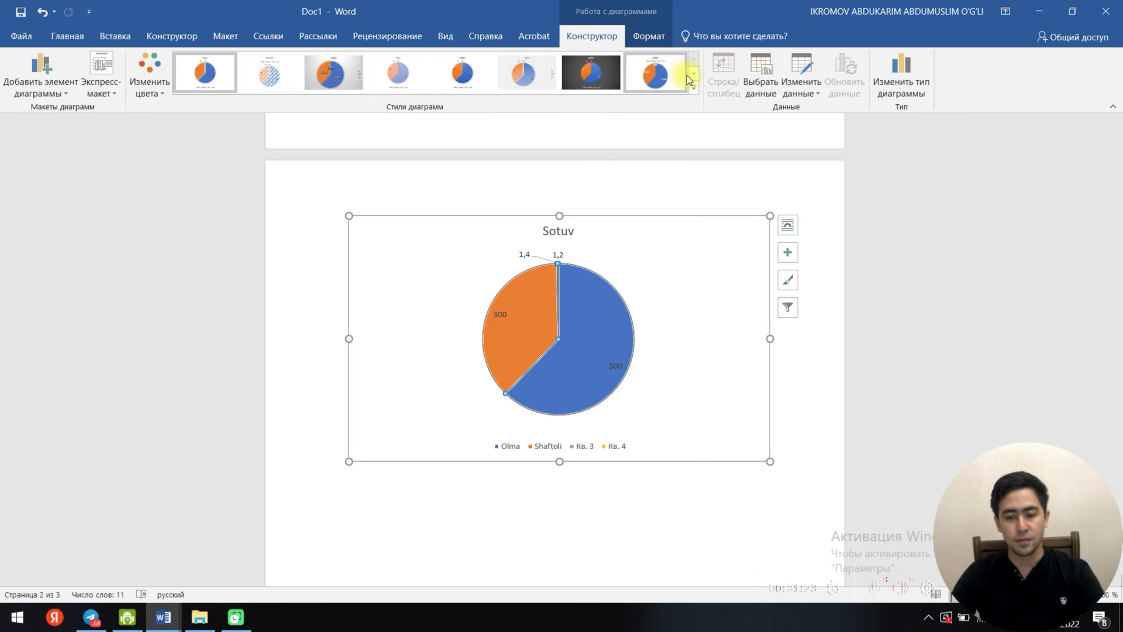
Step: Look through the pie chart's style gallery and its design and shape formatting options
click(788, 280)
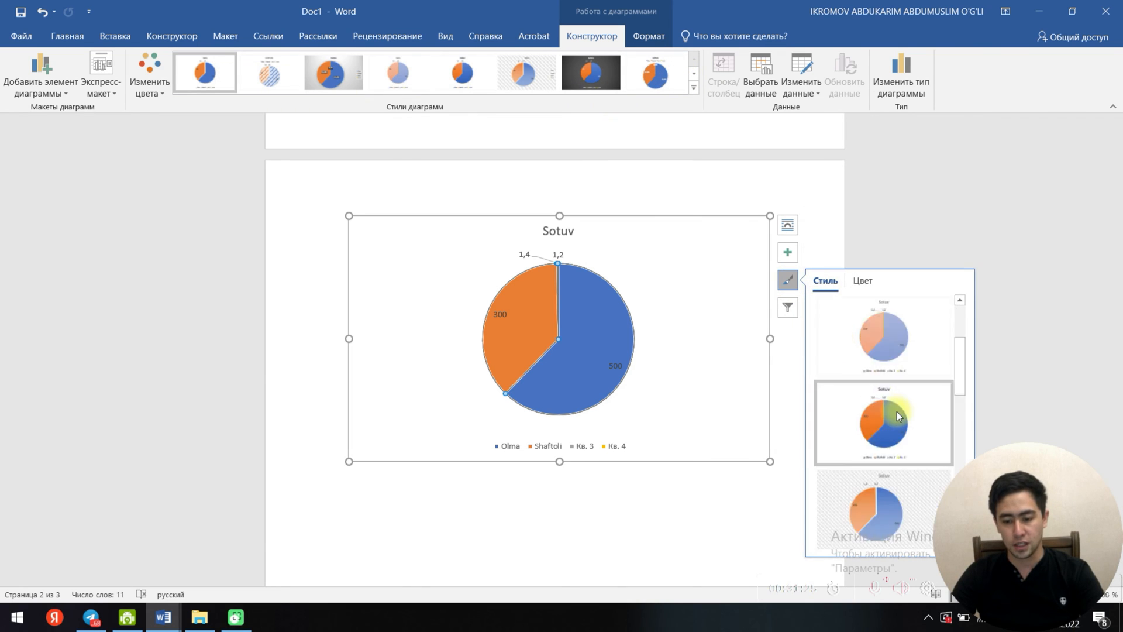
click(824, 196)
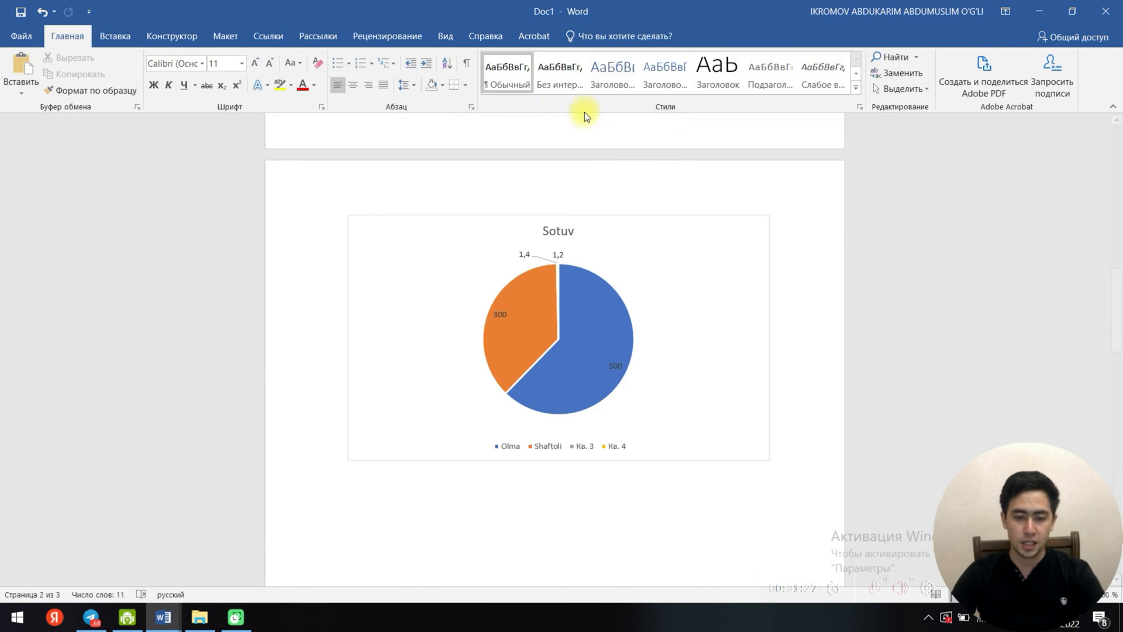
click(563, 351)
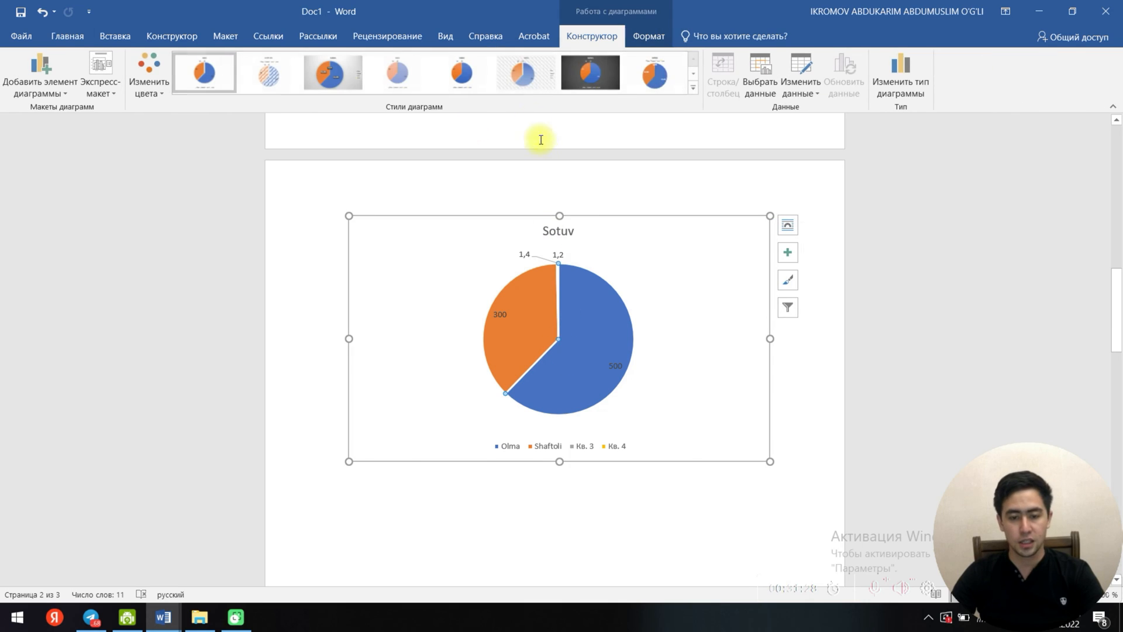
click(694, 75)
click(649, 36)
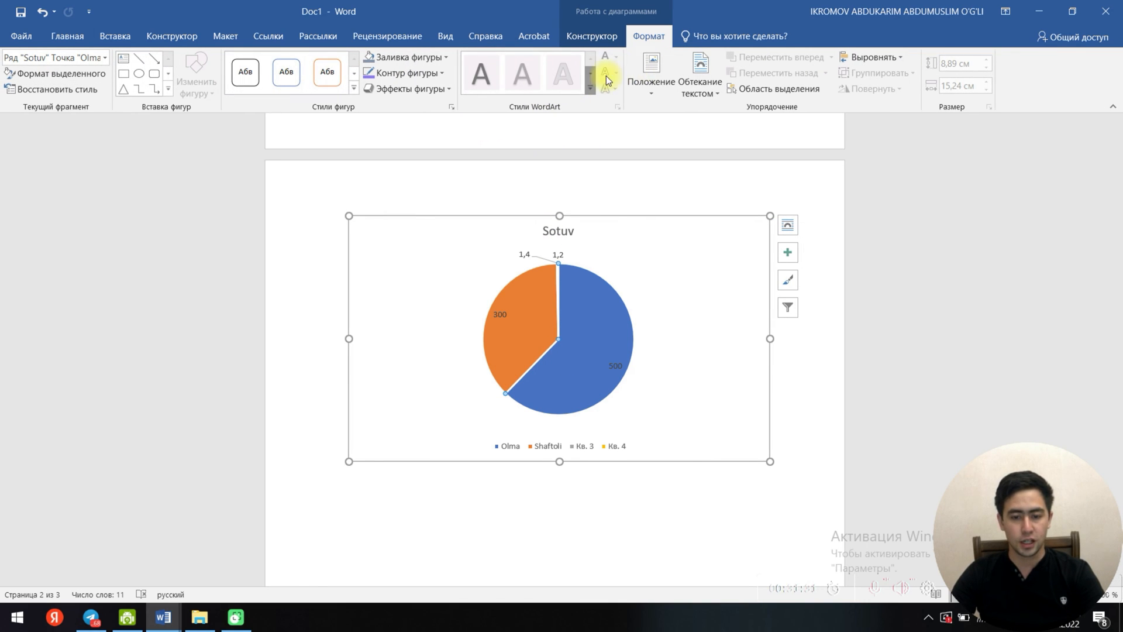
click(592, 36)
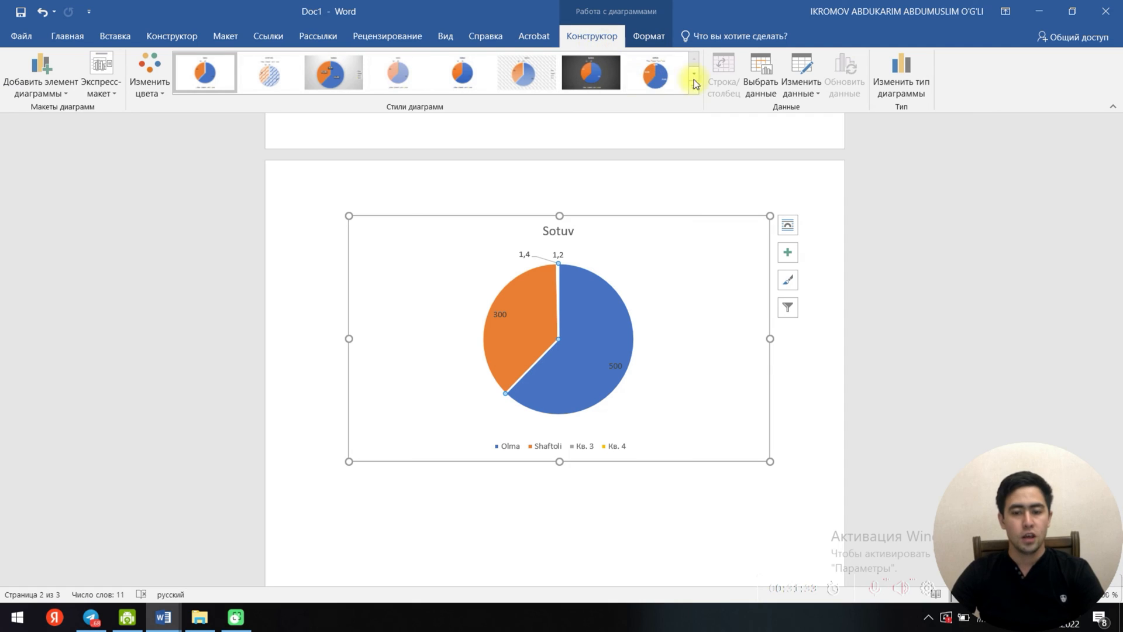
click(650, 38)
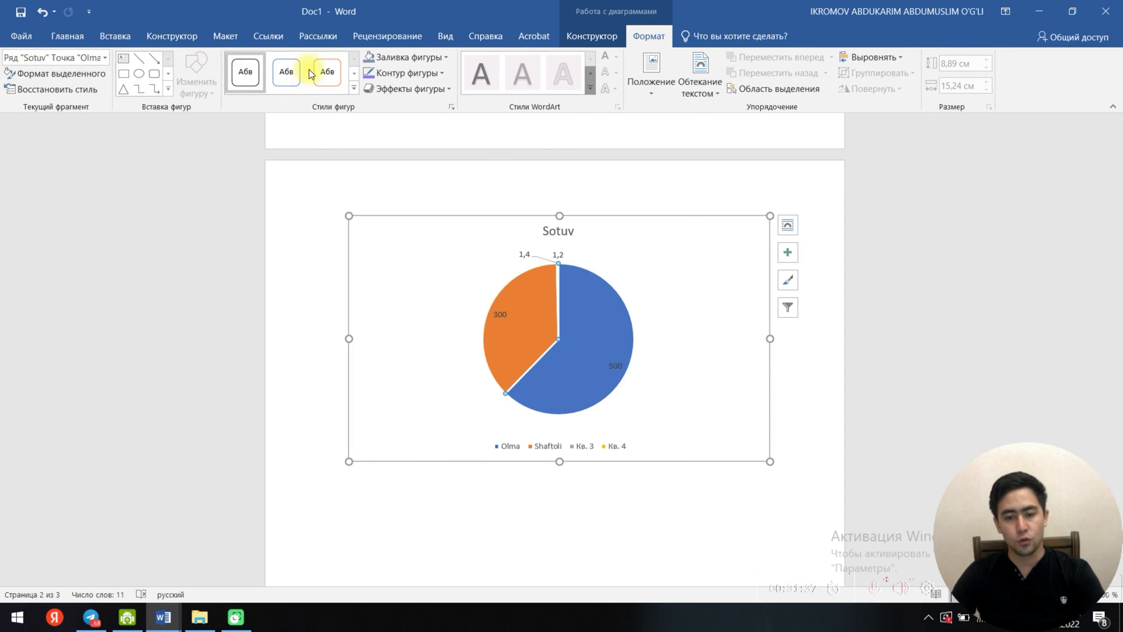
Step: Delete the whole "Sotuv" pie chart from the page
click(115, 36)
click(632, 281)
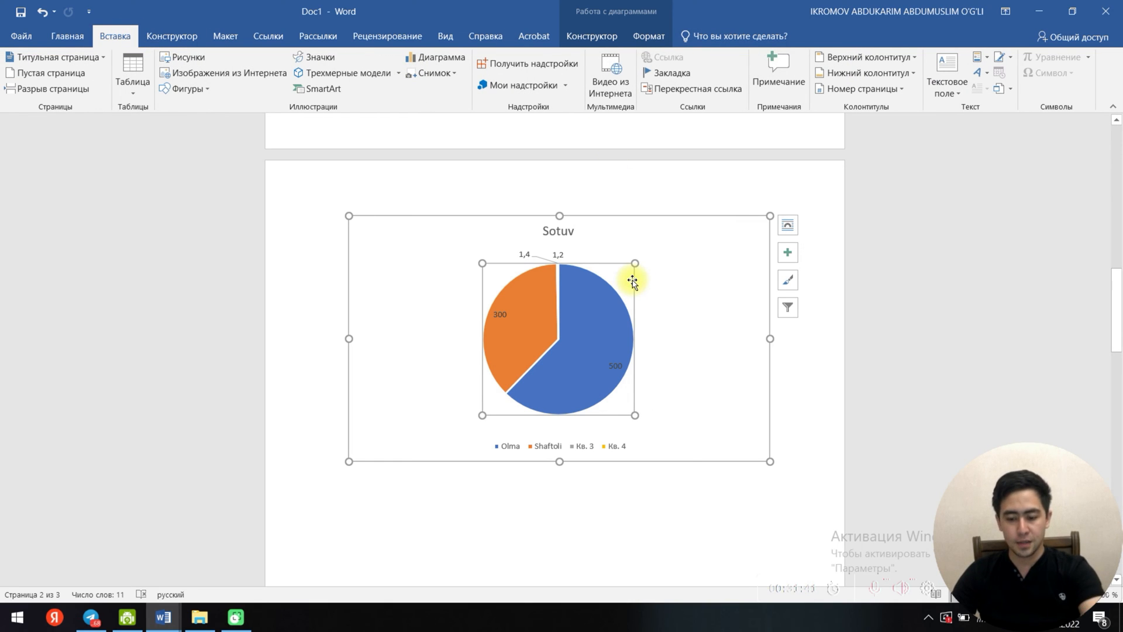
click(657, 222)
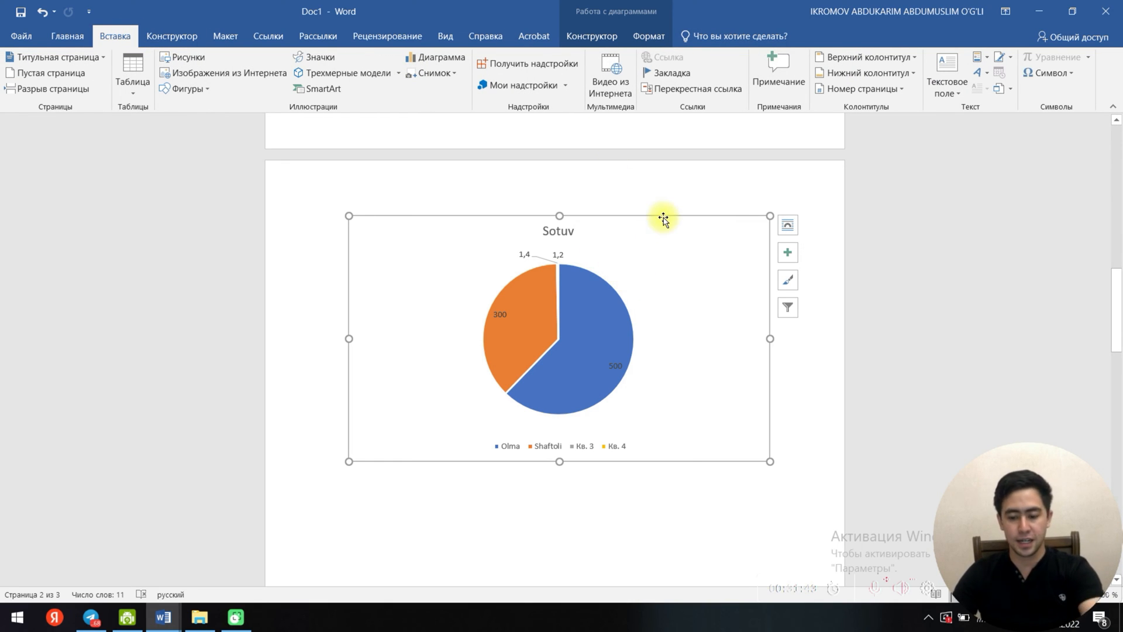
key(Delete)
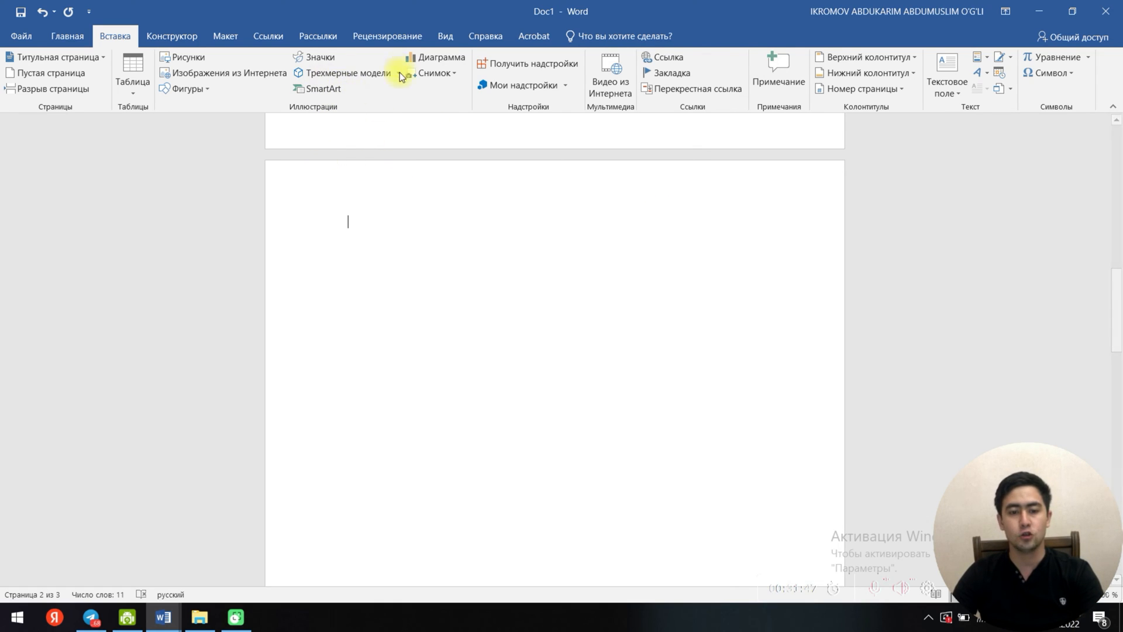
Step: Insert a screenshot (Снимок) of the other open Word window on the blank page, and delete it
click(440, 73)
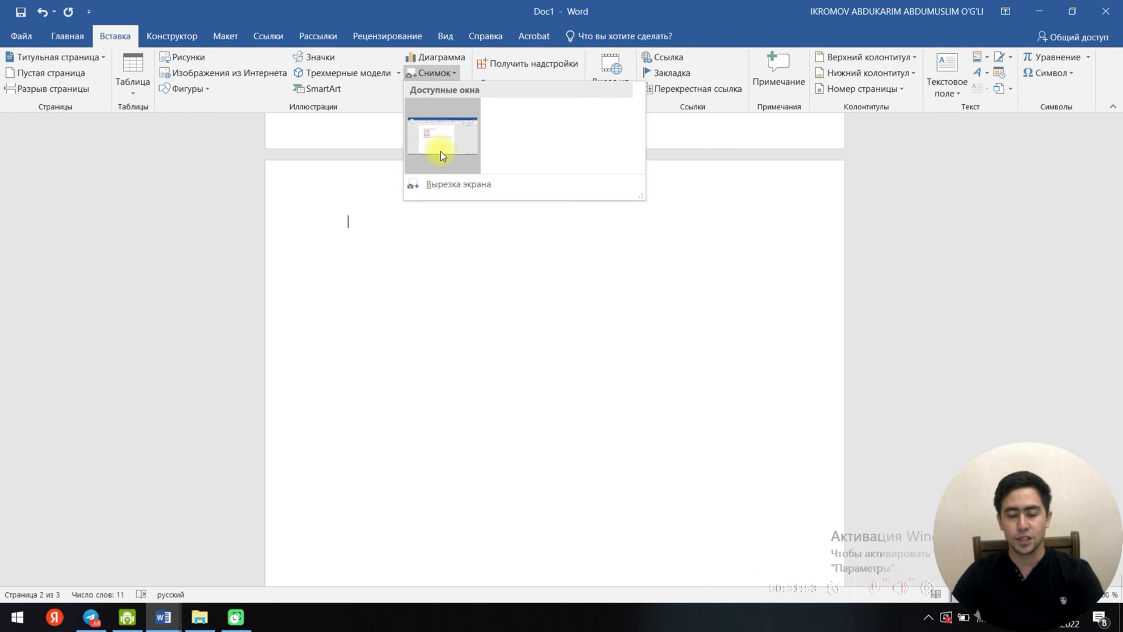
click(441, 151)
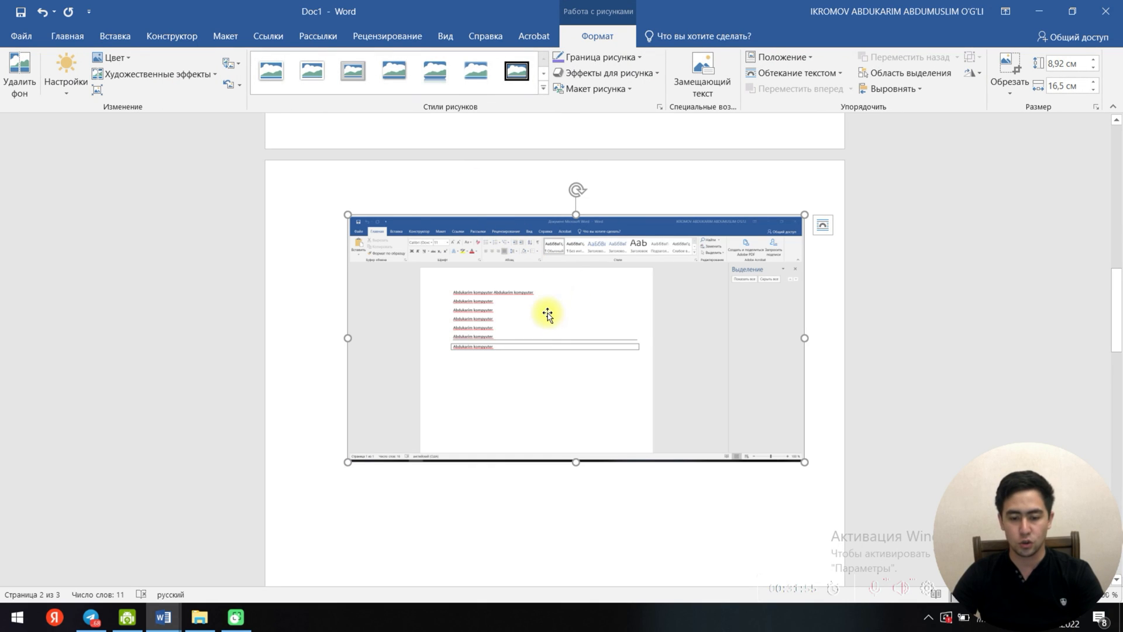
scroll(637, 497, up, 1)
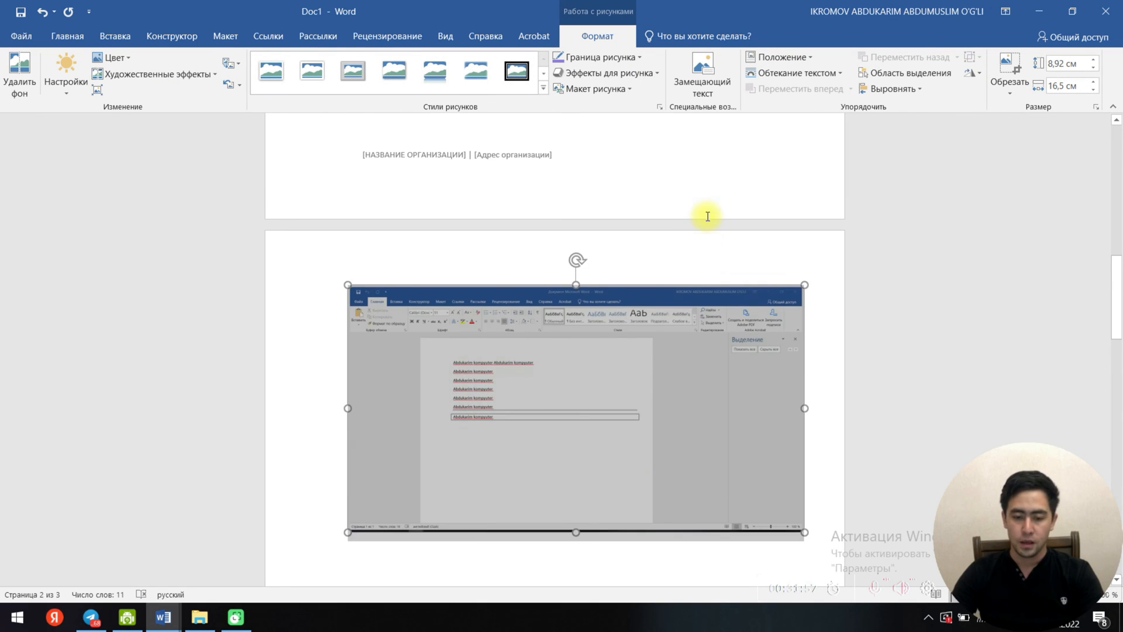
click(690, 275)
click(662, 356)
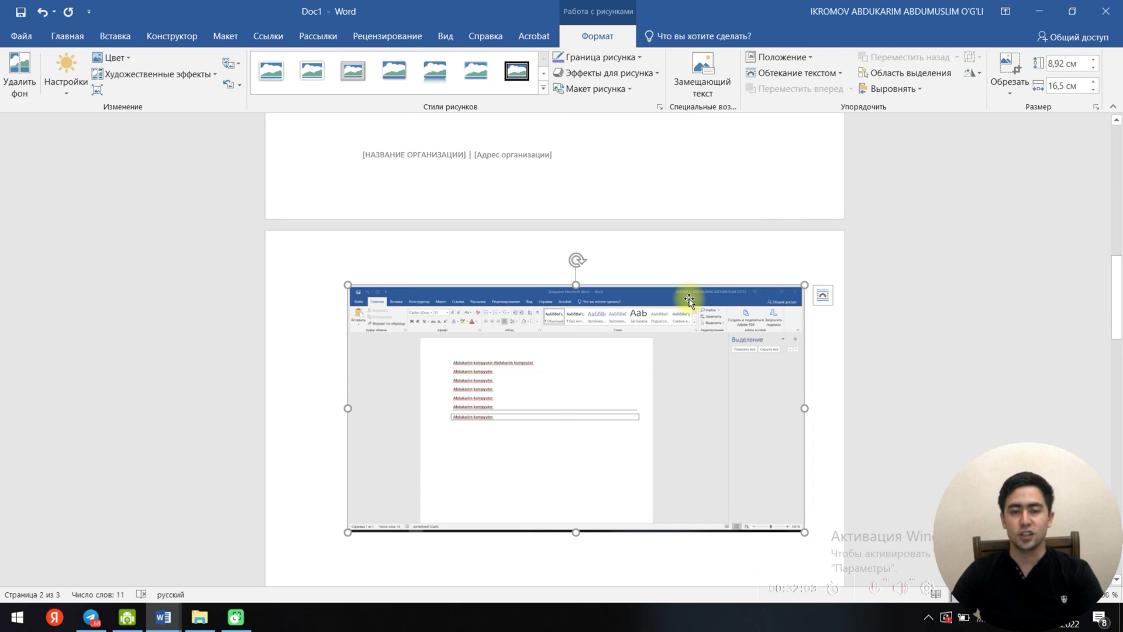
click(628, 361)
key(Delete)
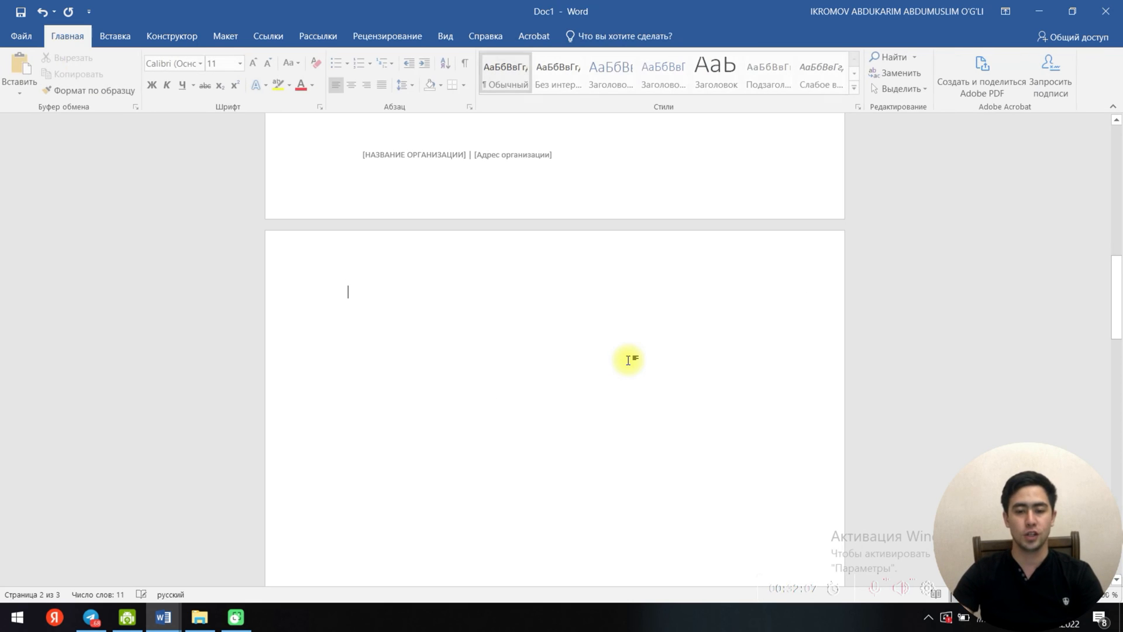
Step: Insert the screenshot of the available Word window again at the start of the blank page
click(133, 41)
click(454, 74)
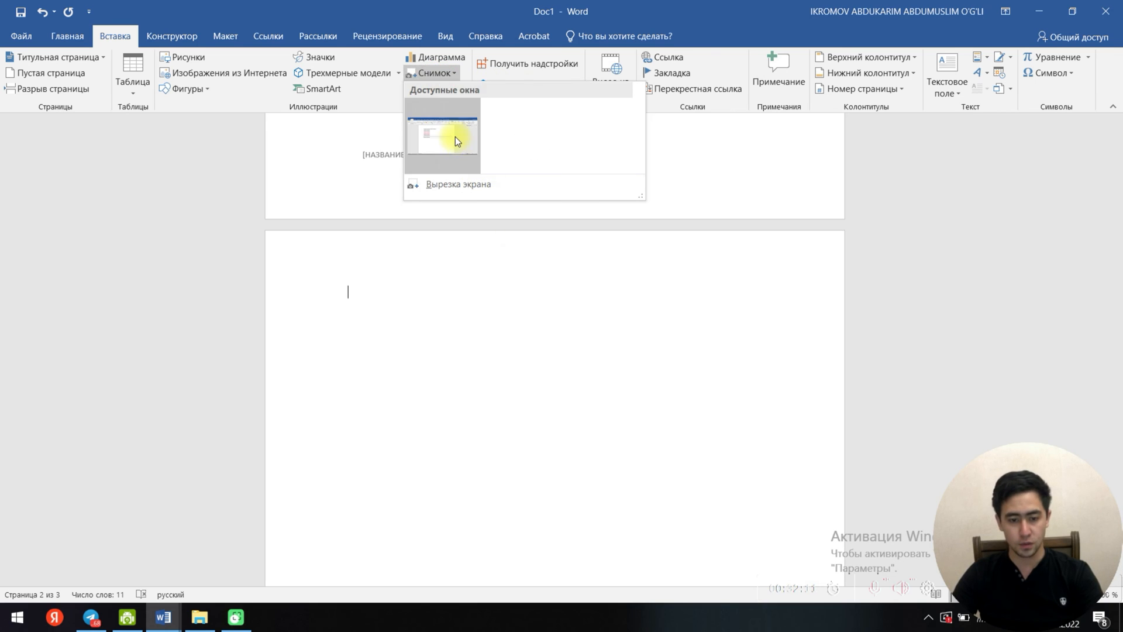
click(458, 142)
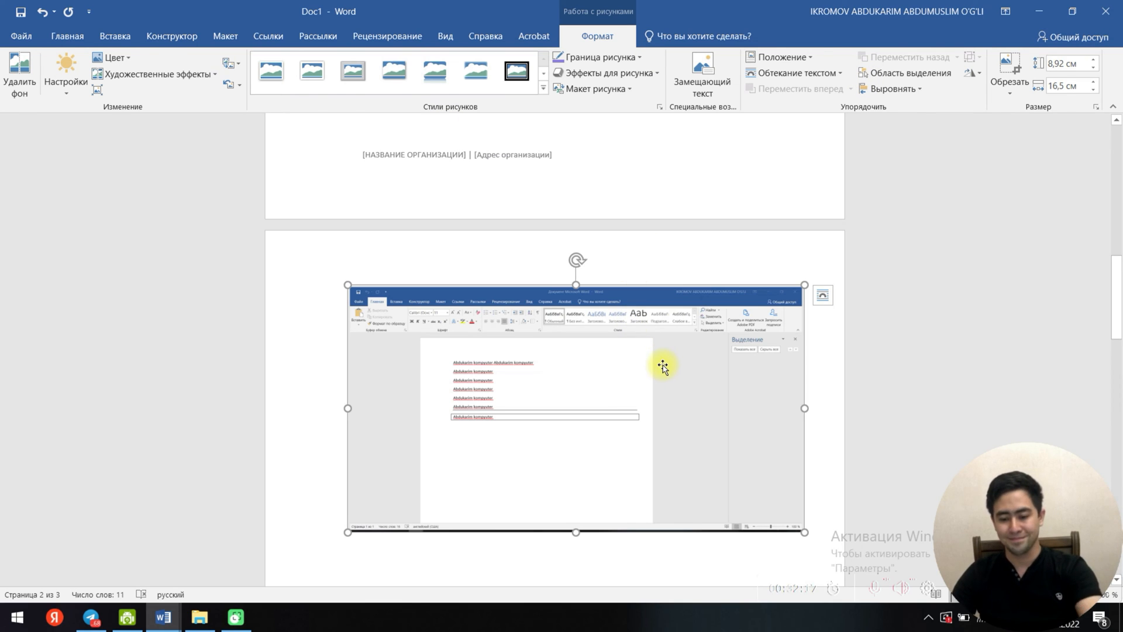
Step: Delete the inserted window screenshot from the blank page and check the available Office add-ins
key(Delete)
click(541, 86)
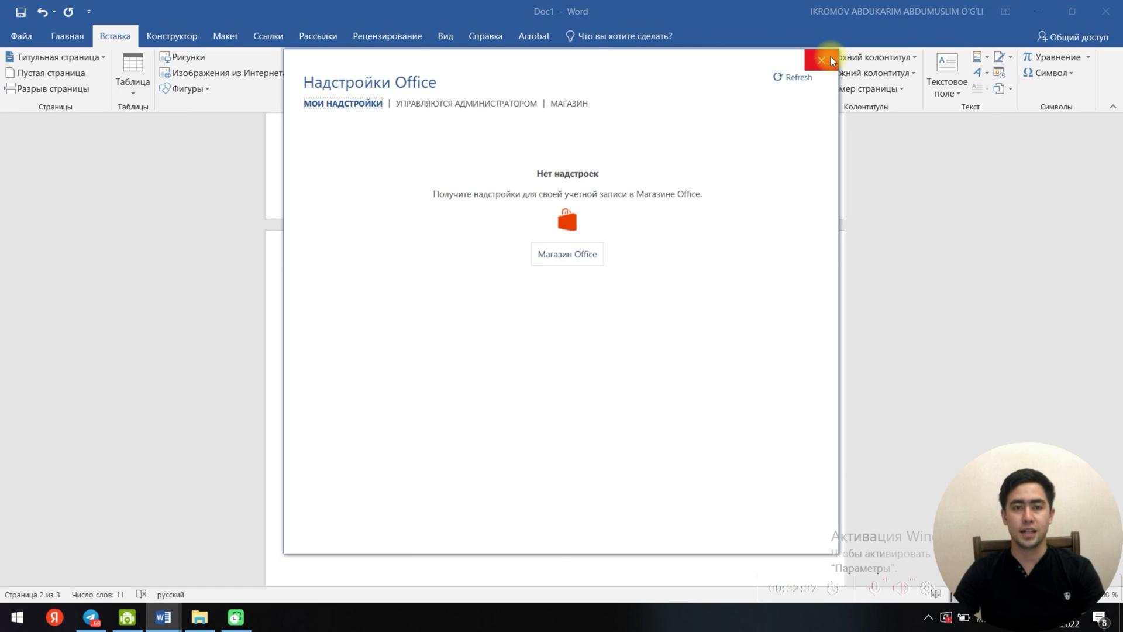
click(822, 60)
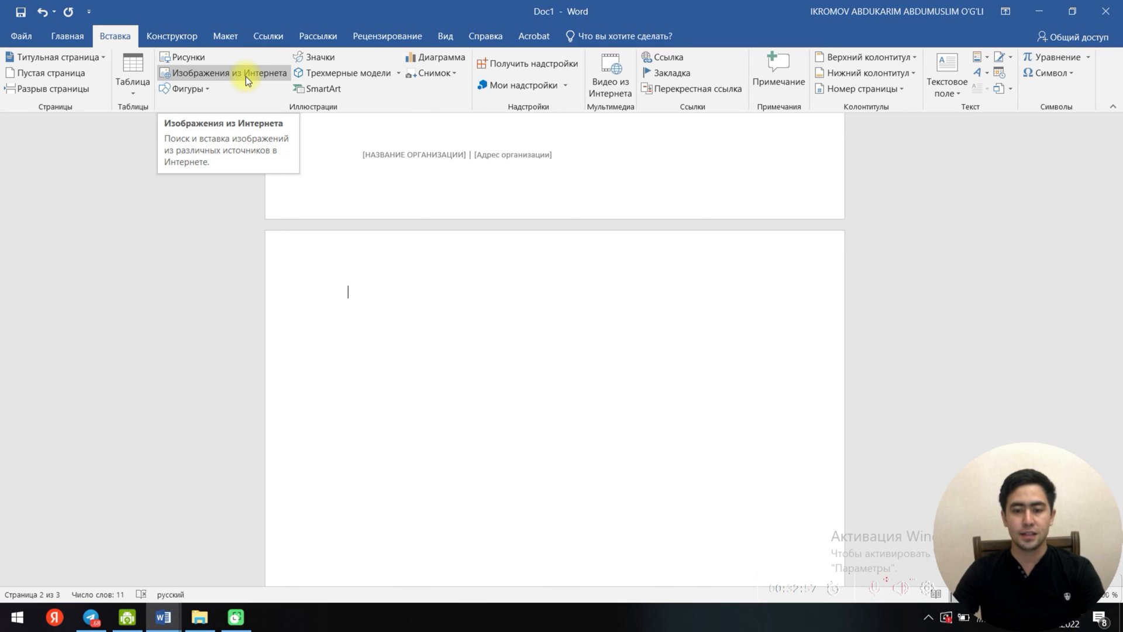
Step: Search YouTube for "kompyuterni o'rganish kurslari" to find an online video for the blank page
click(608, 73)
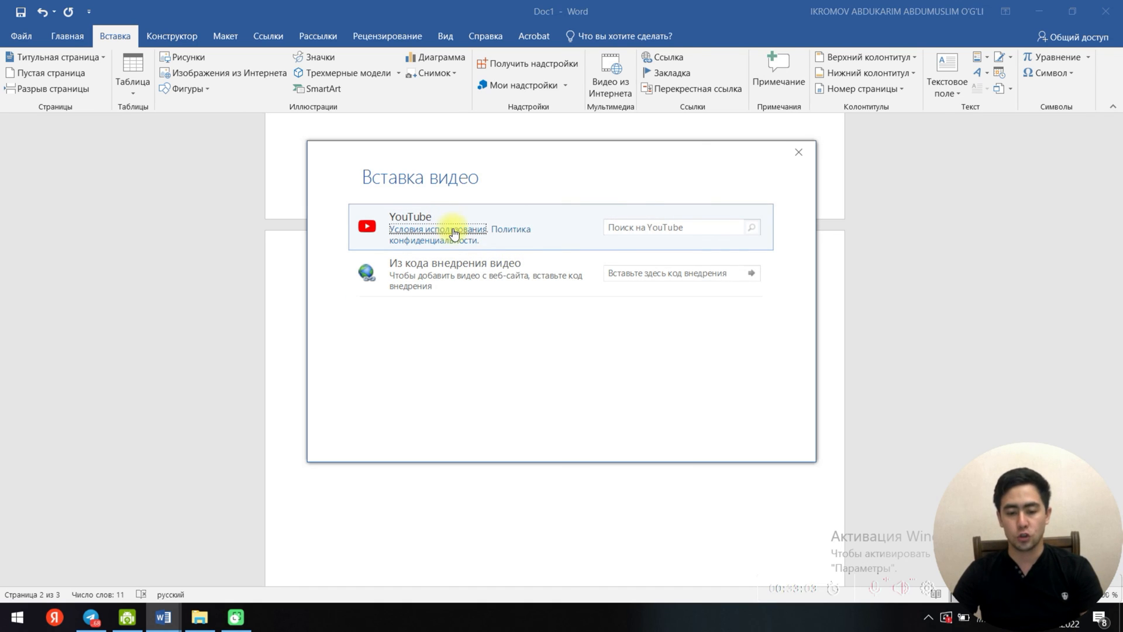
click(647, 226)
text(kompyuter)
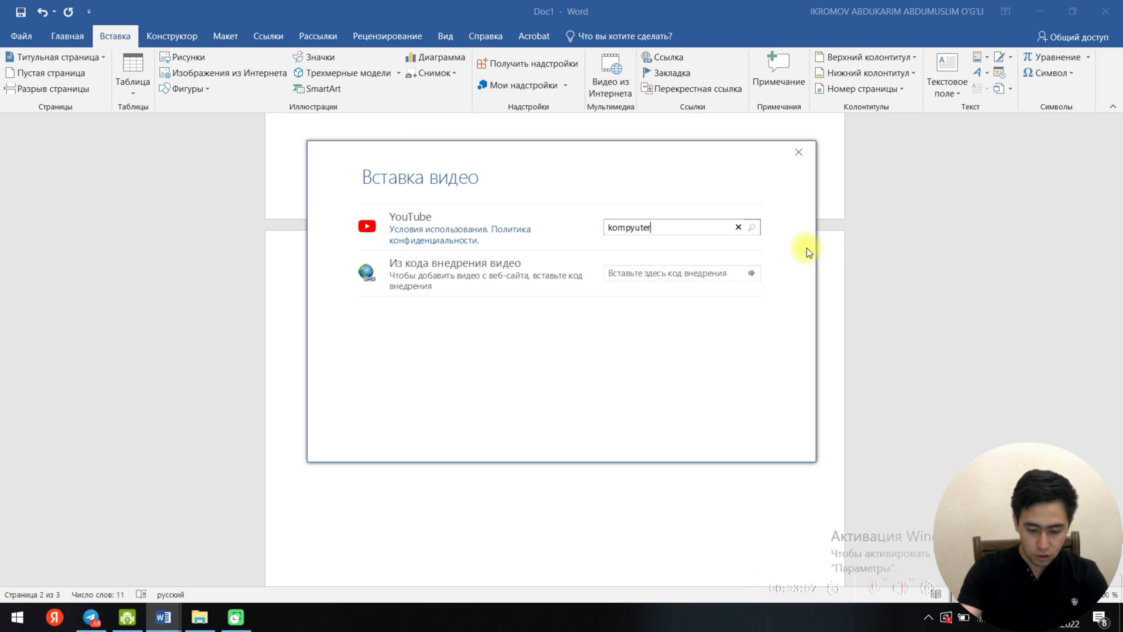
text(ni o'rg)
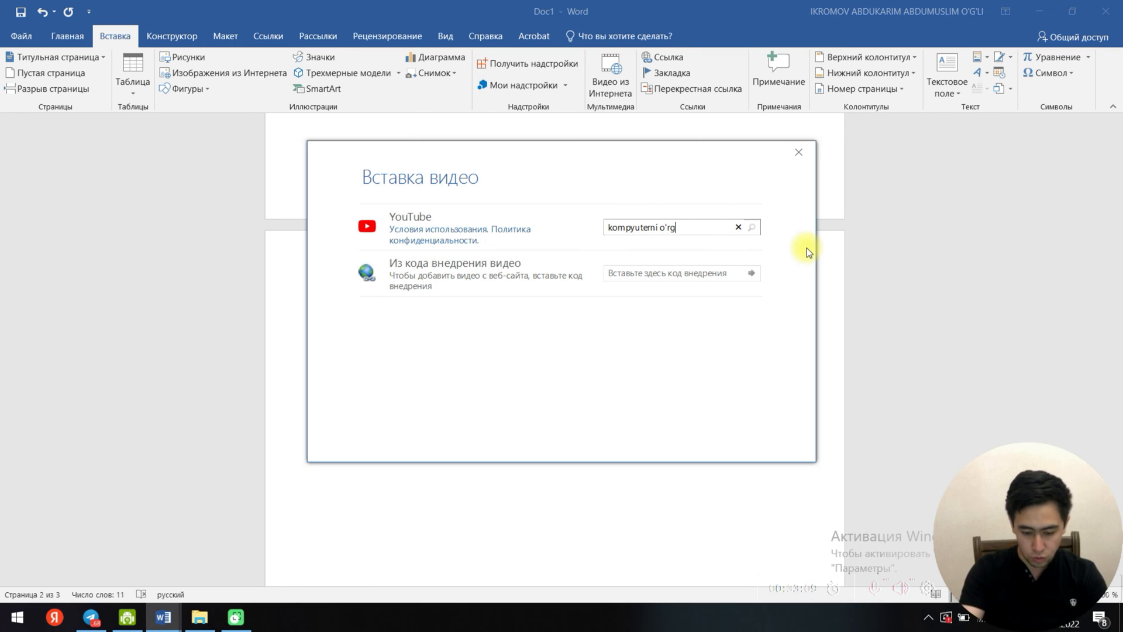
text(anish kurslari)
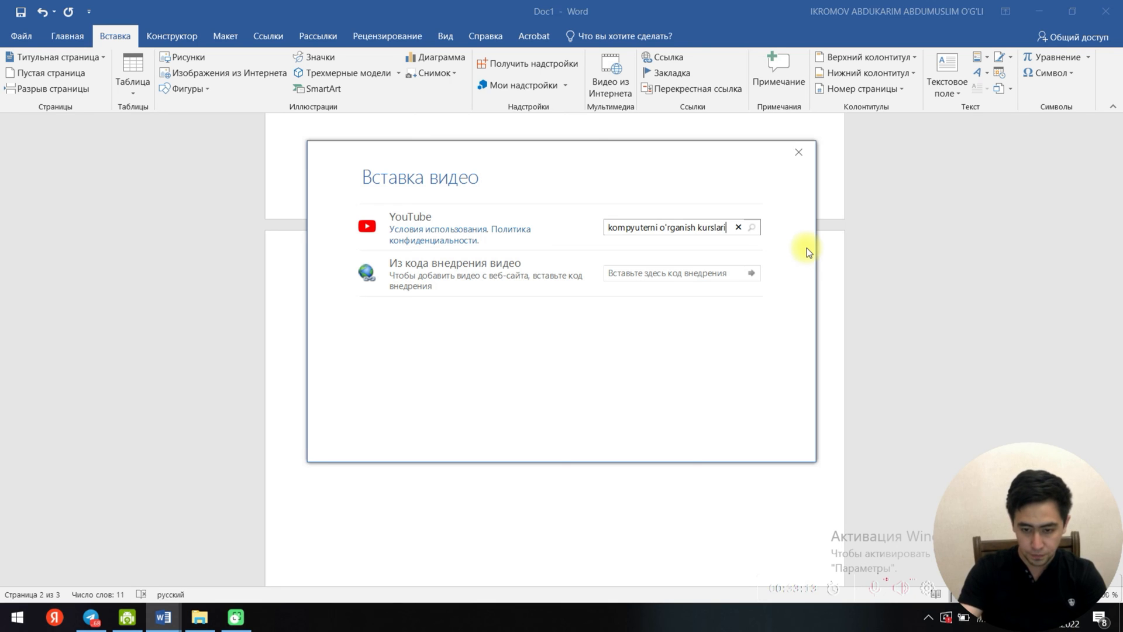
key(Return)
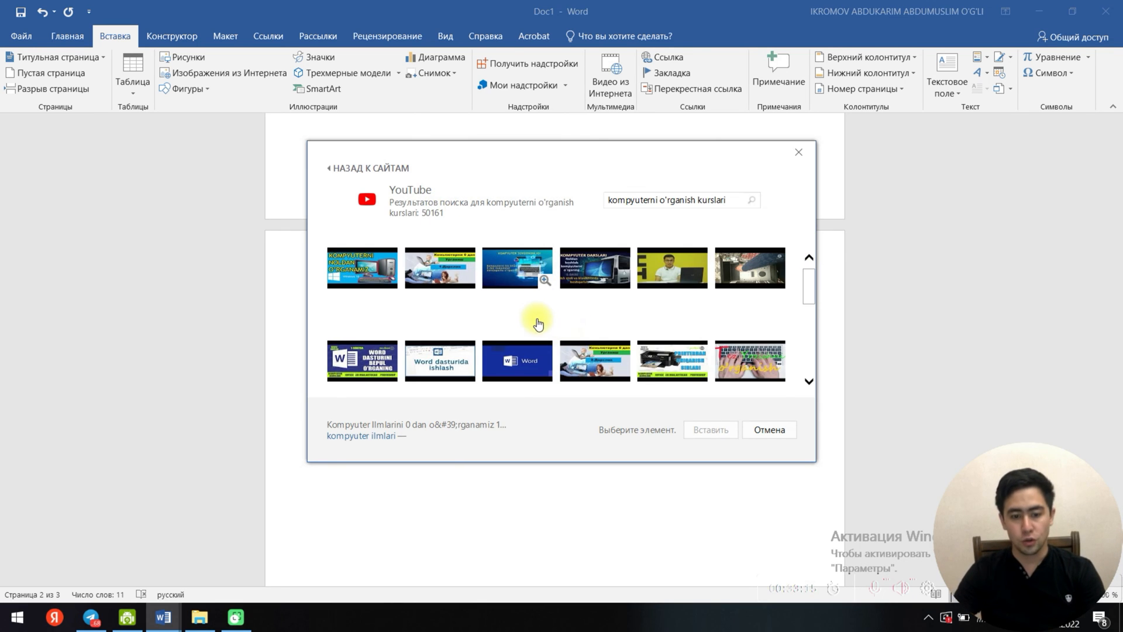
Step: Insert the video whose thumbnail shows hands holding a motherboard from the YouTube search results
scroll(520, 304, down, 2)
scroll(562, 295, down, 2)
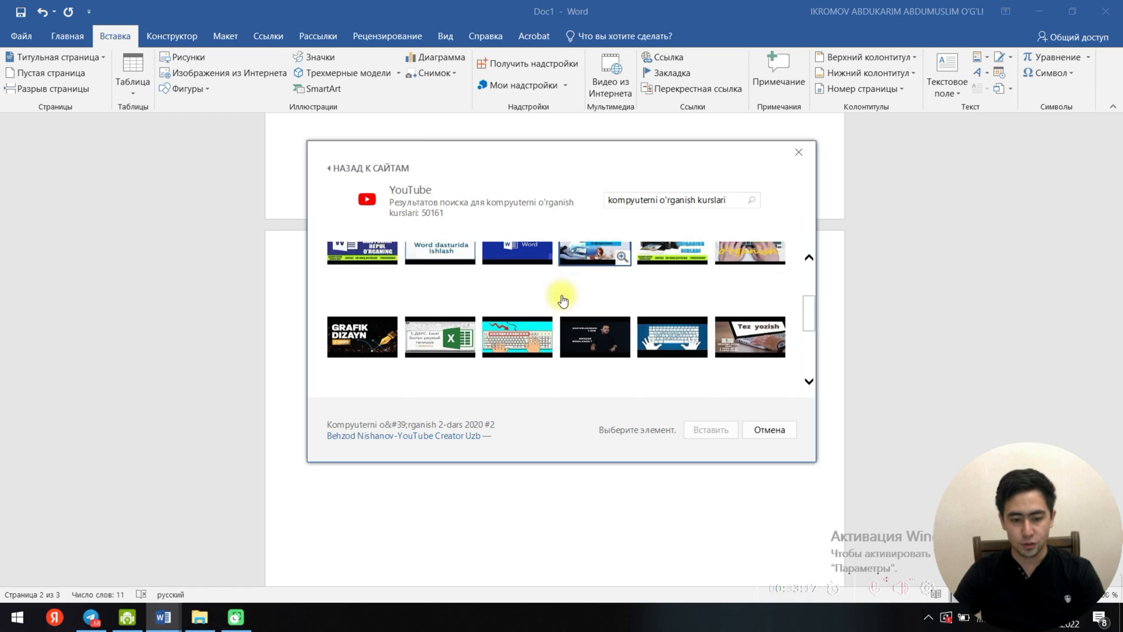
scroll(477, 313, down, 2)
click(369, 330)
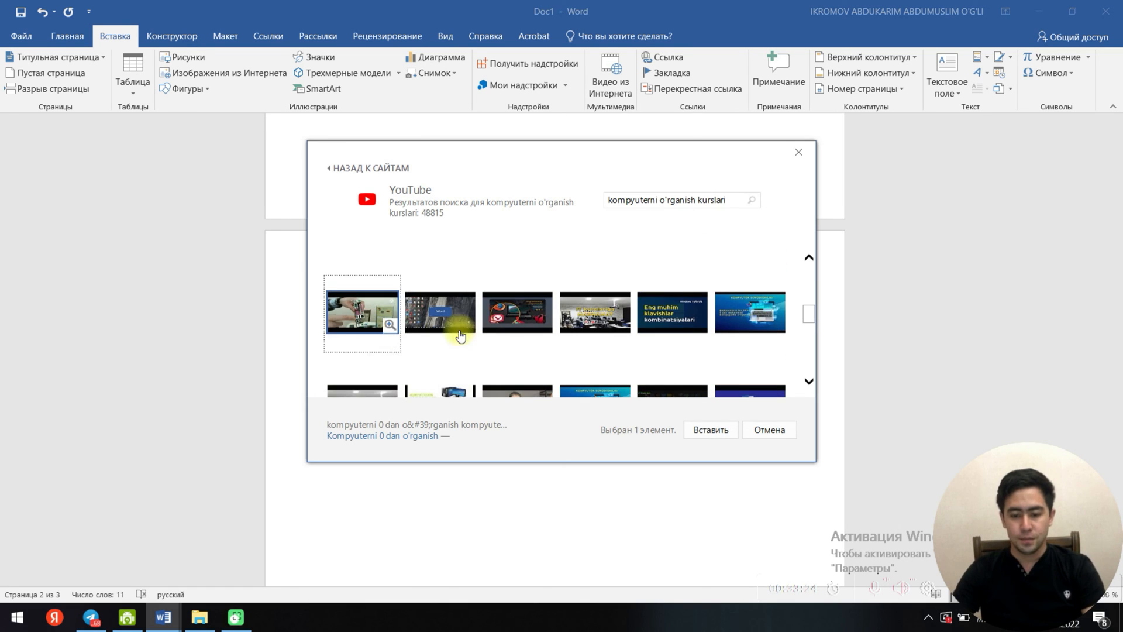
click(709, 429)
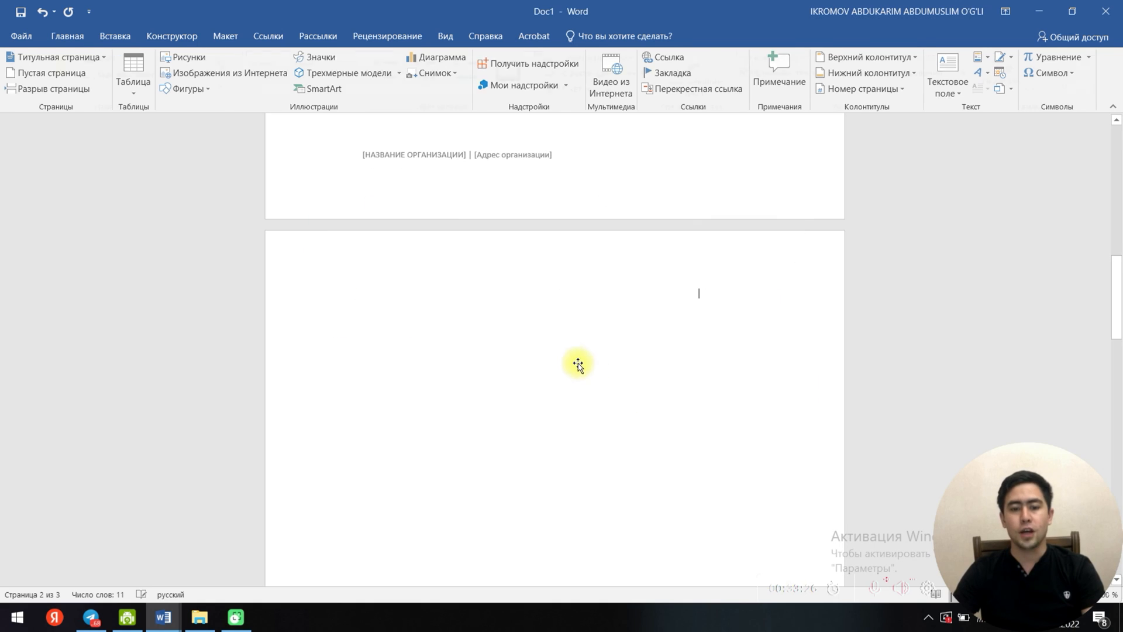
scroll(608, 337, down, 1)
click(790, 290)
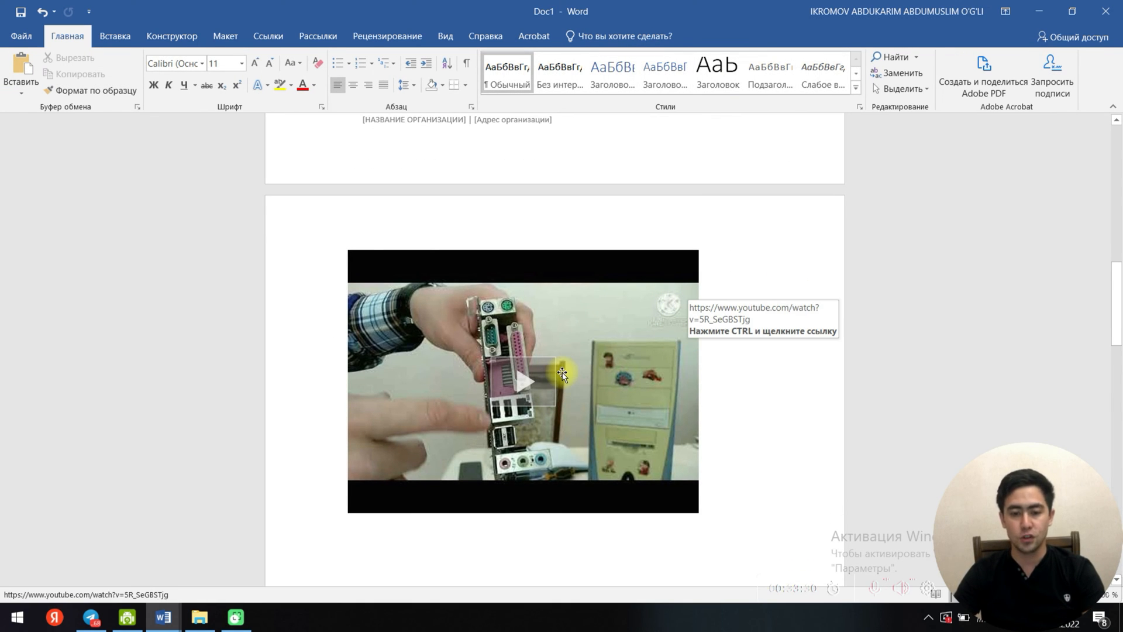
Step: Apply a tilted 3D preset (Заготовка) picture effect to the inserted video
click(628, 339)
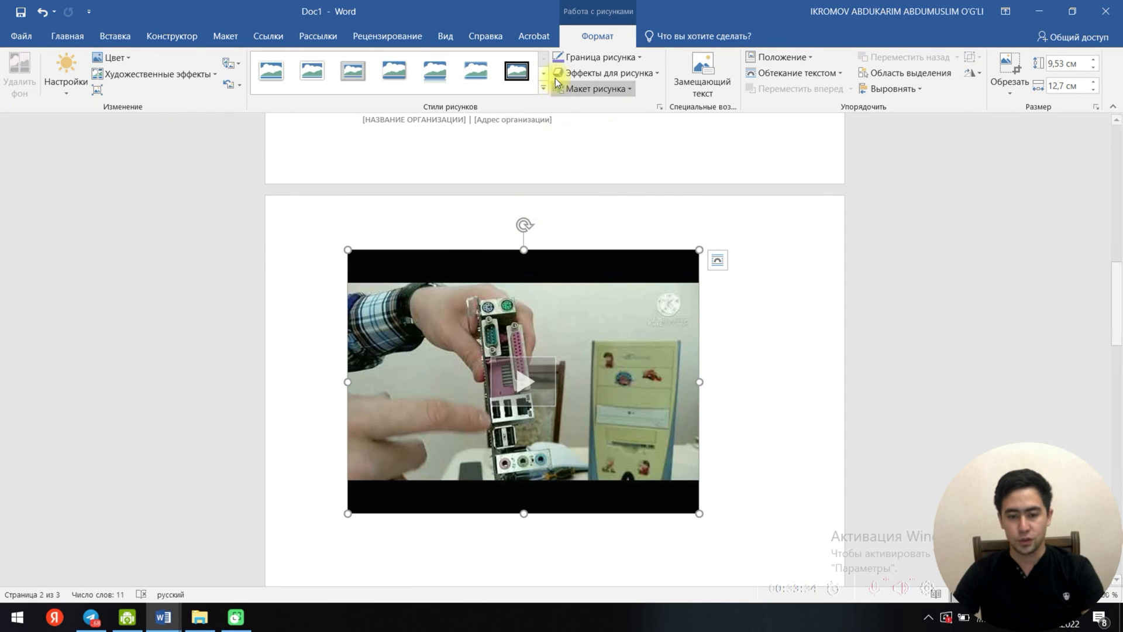
click(637, 73)
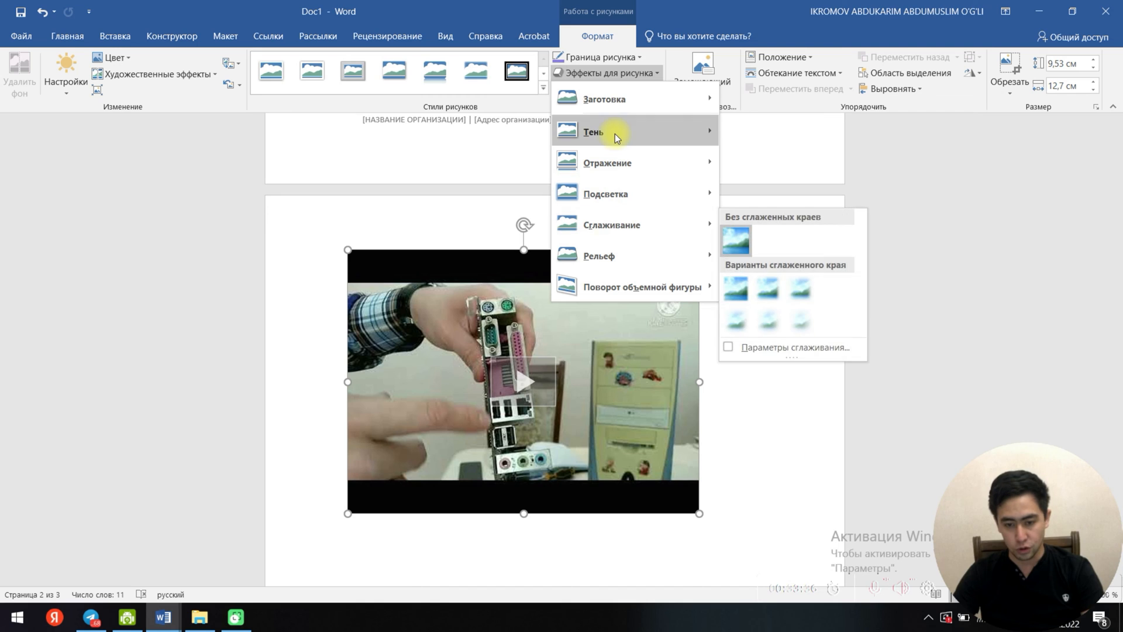
mouse_move(628, 104)
click(785, 258)
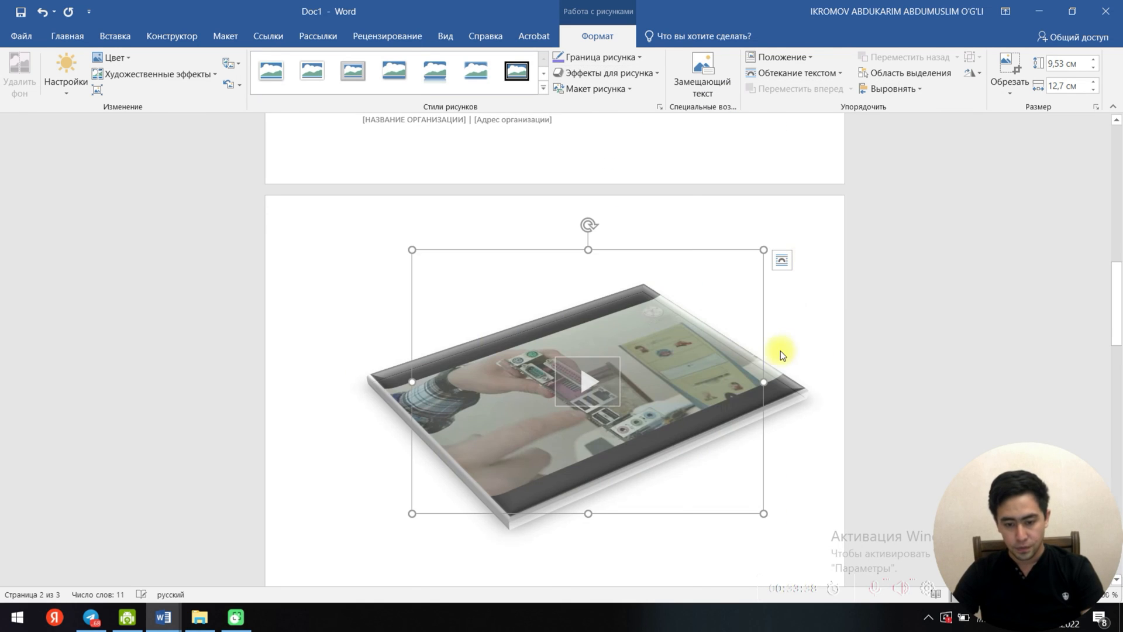
Step: Play the embedded YouTube video, close its player, and delete the video from the page
click(576, 381)
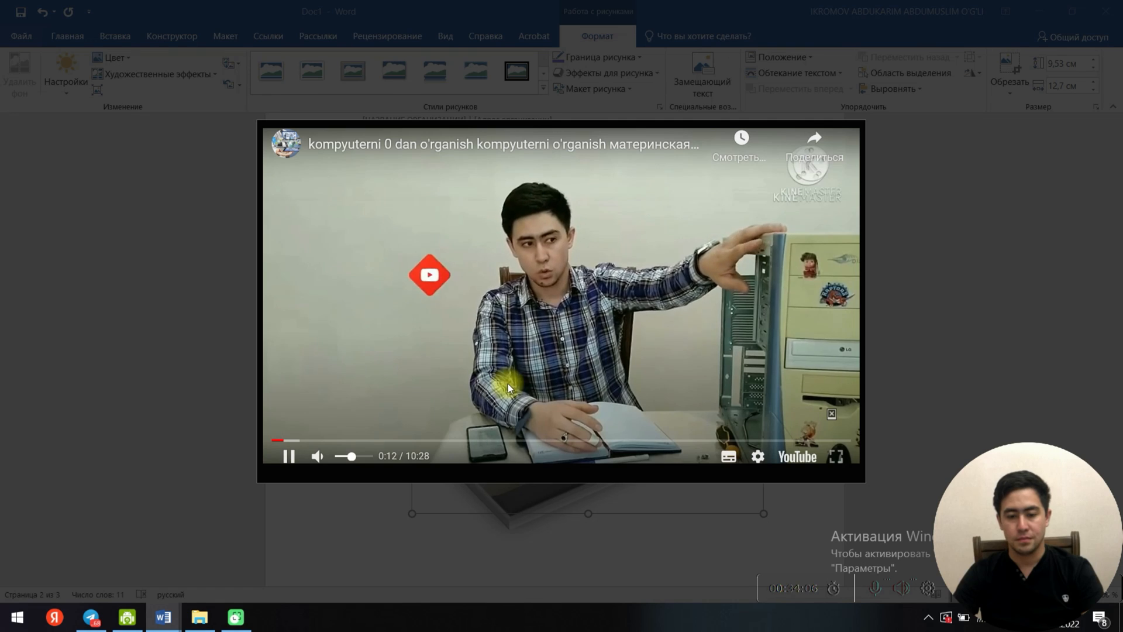
key(Escape)
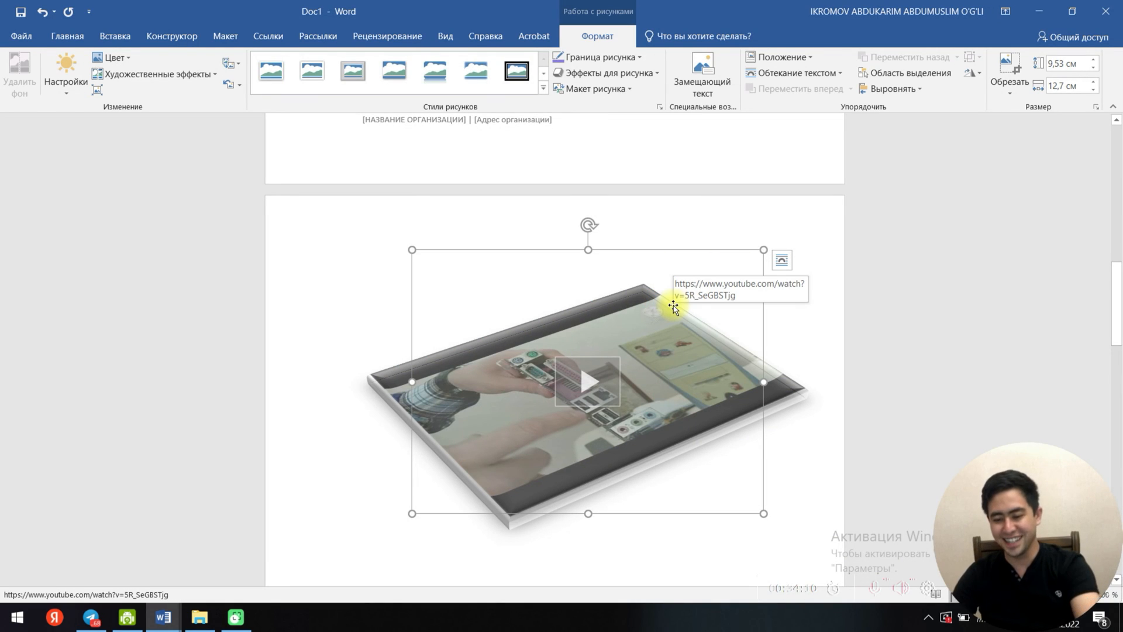
key(Delete)
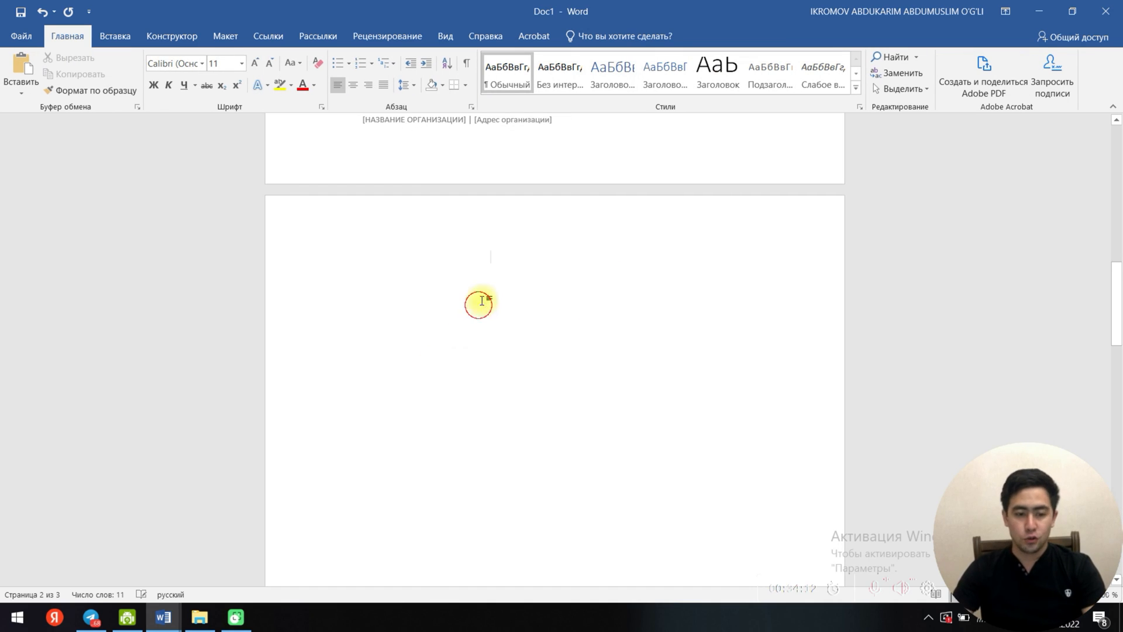
Step: Insert a hyperlink to the desktop shortcut "kompyuterni o'rganish kurslari - Chrome" and look for it around the cover page's end
click(115, 36)
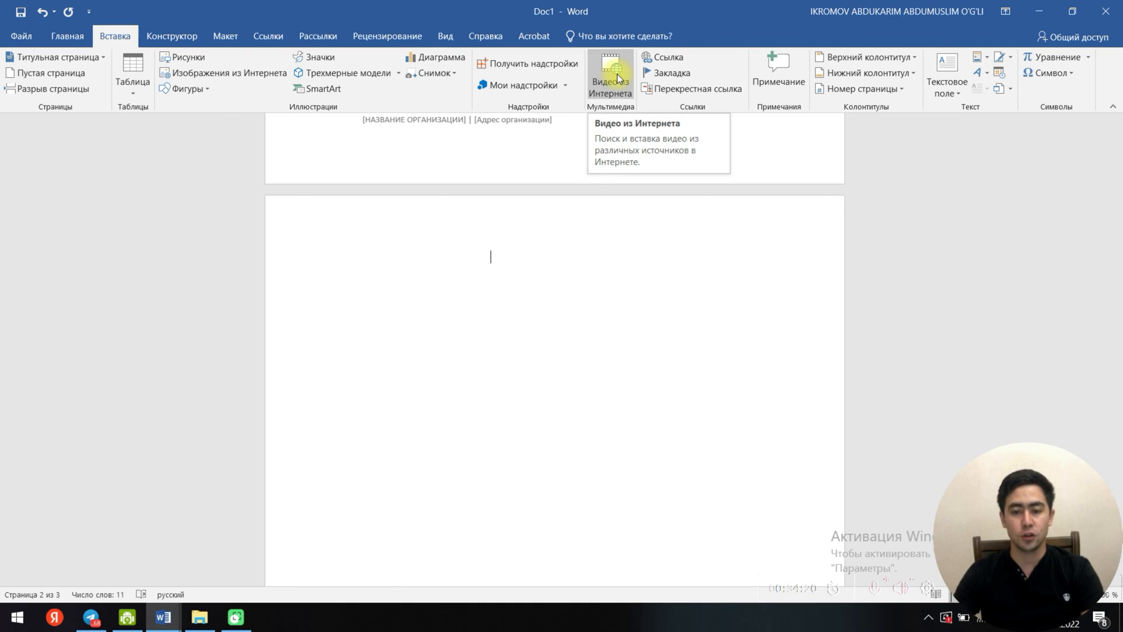
click(666, 57)
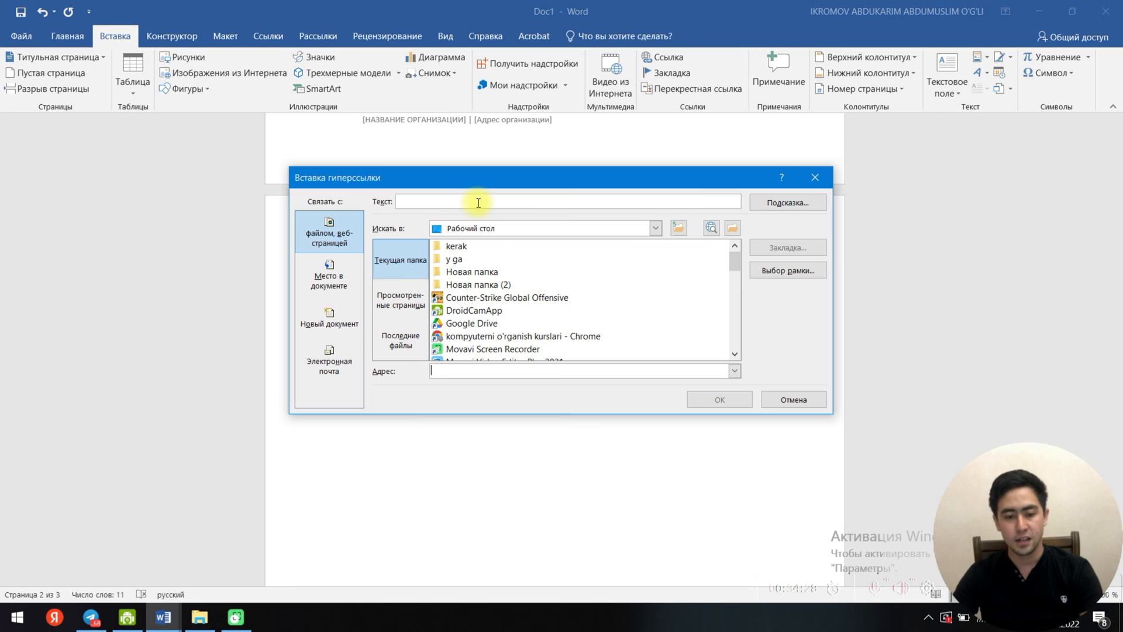
click(471, 336)
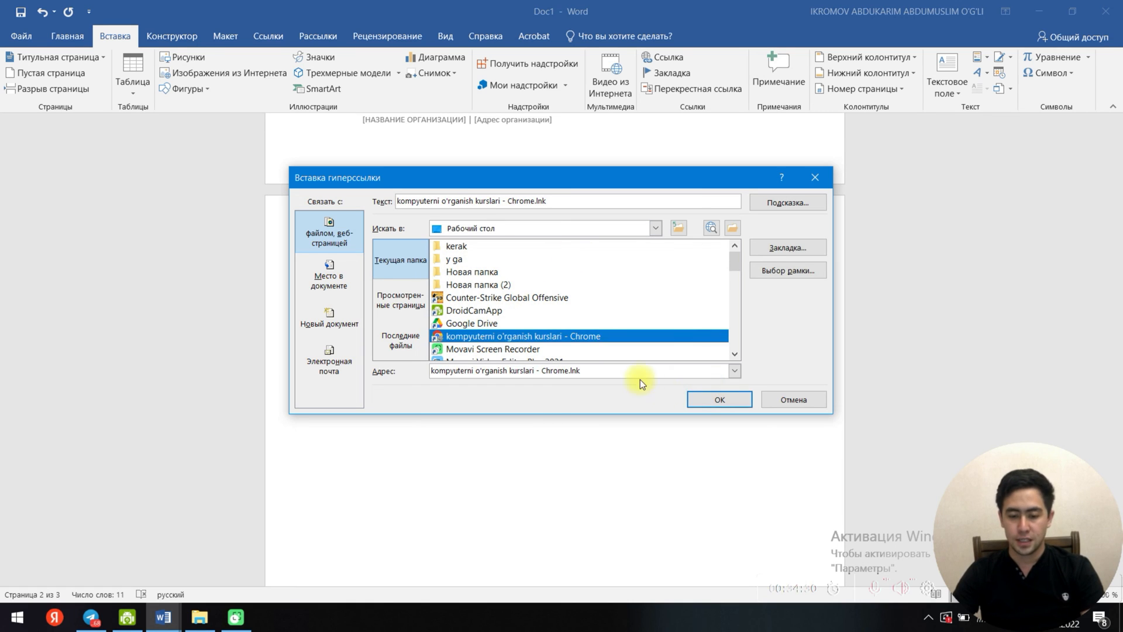
click(705, 402)
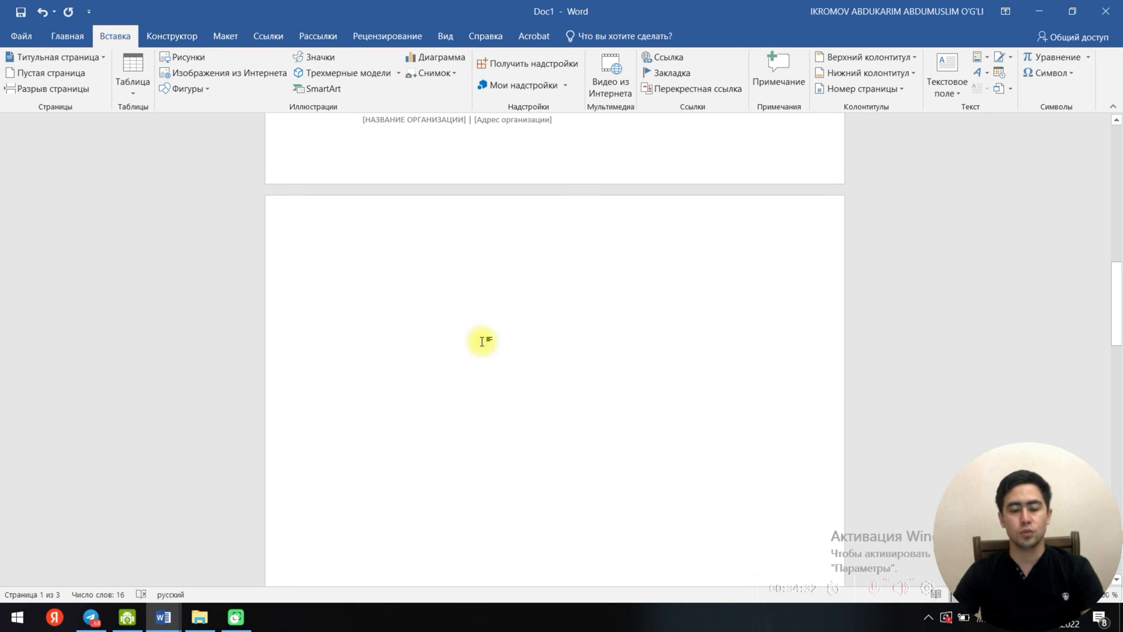
click(497, 262)
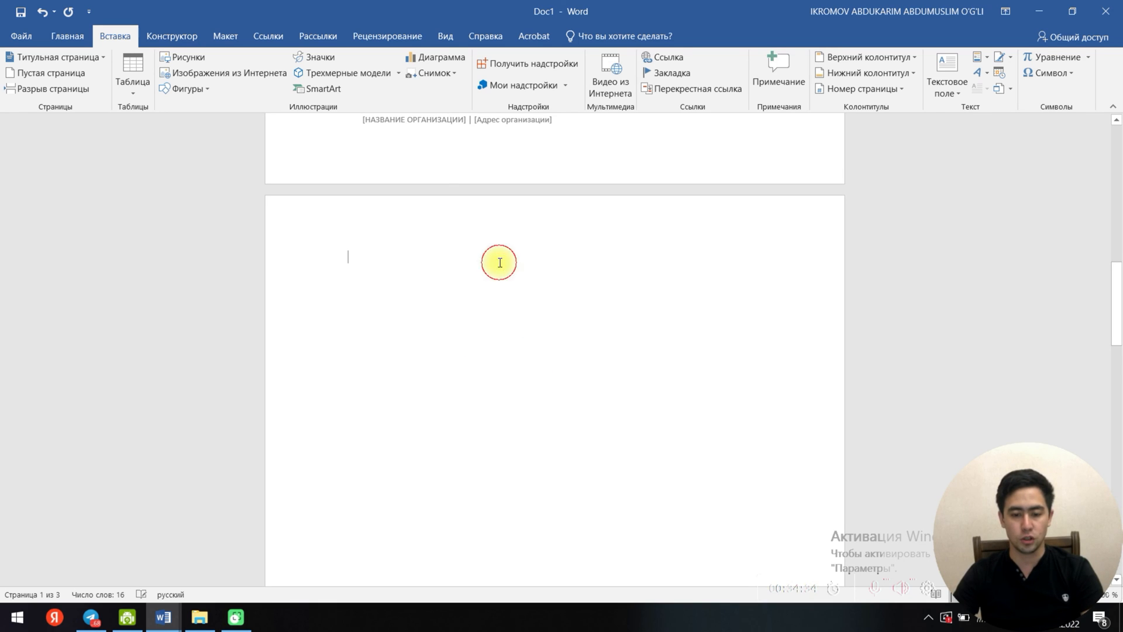
scroll(452, 344, up, 3)
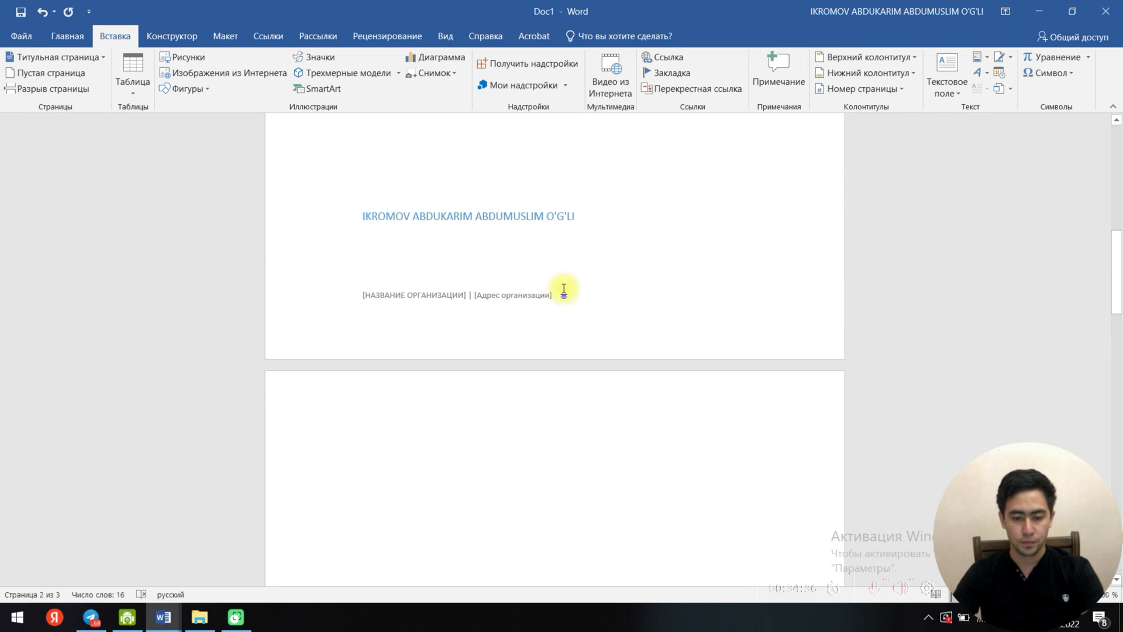
click(356, 299)
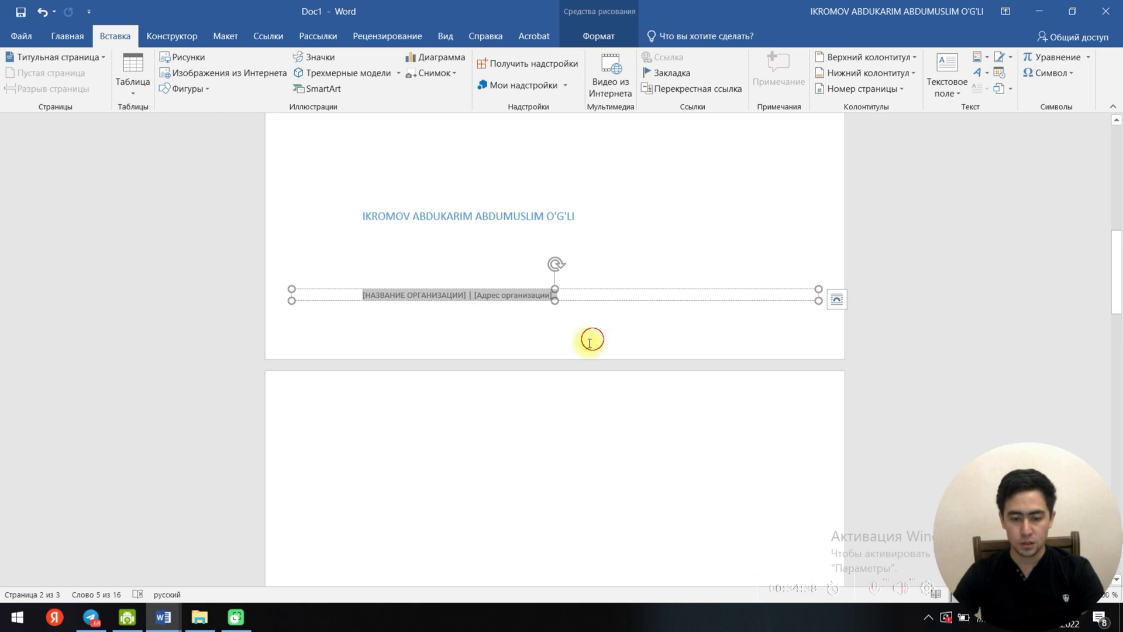
Step: Write "sadasdasd" on the blank page and link that text to the desktop shortcut "kompyuterni o'rganish kurslari - Chrome"
click(417, 452)
key(alt+shift)
text(sadasdasd)
drag(407, 432, 350, 431)
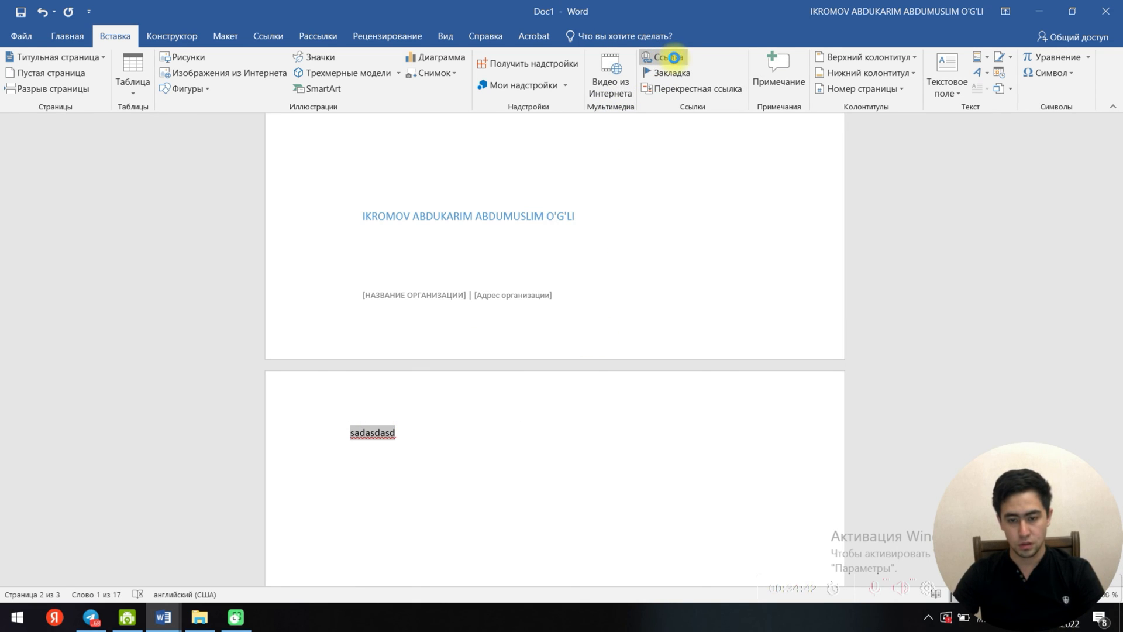
click(665, 57)
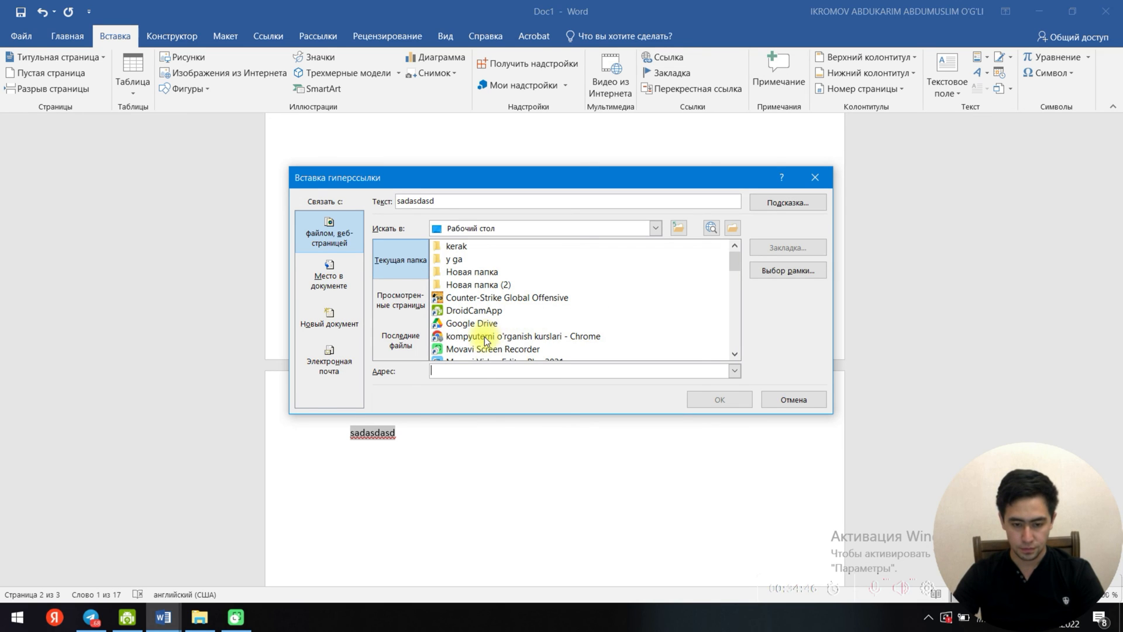
click(526, 336)
click(693, 396)
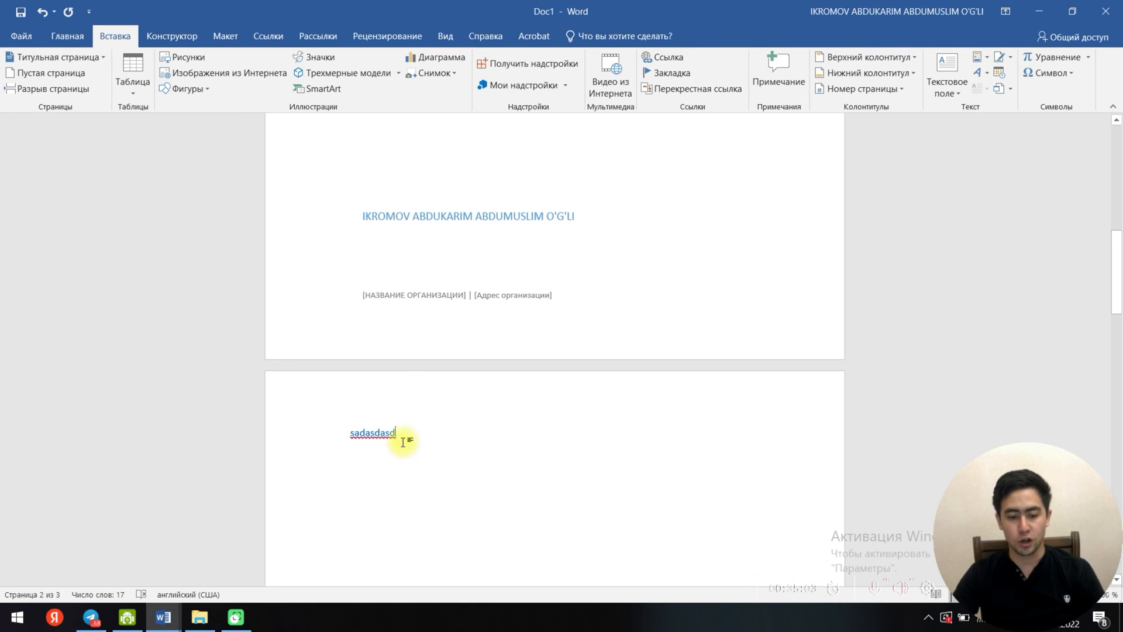
Step: Follow the "sadasdasd" hyperlink, allowing the linked file to open, and delete the linked text
ctrl+click(387, 433)
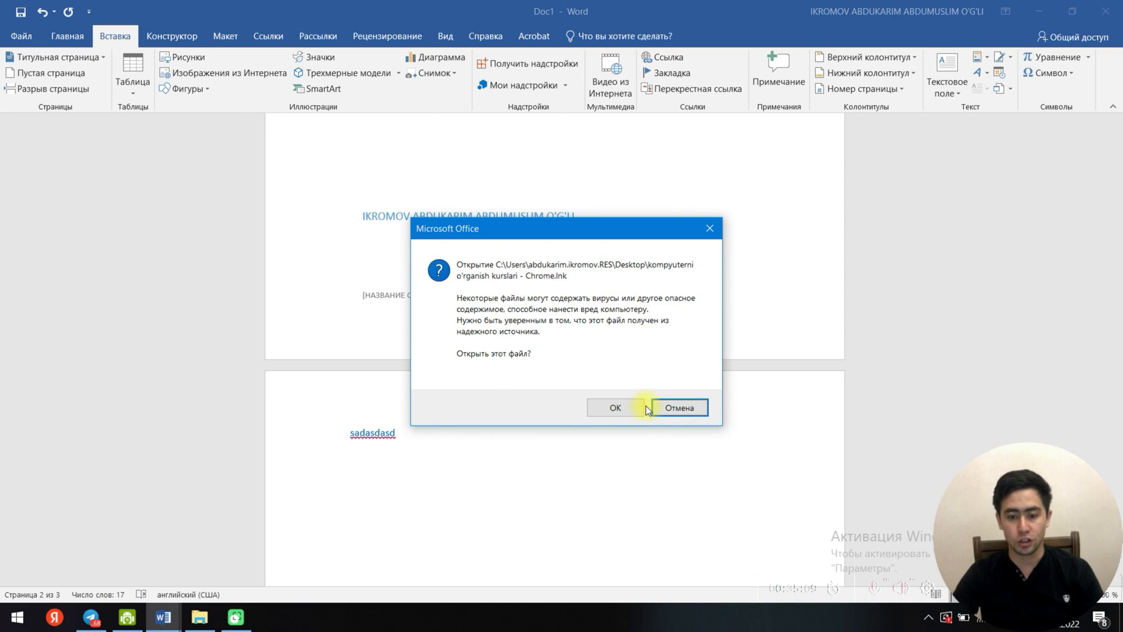
click(625, 415)
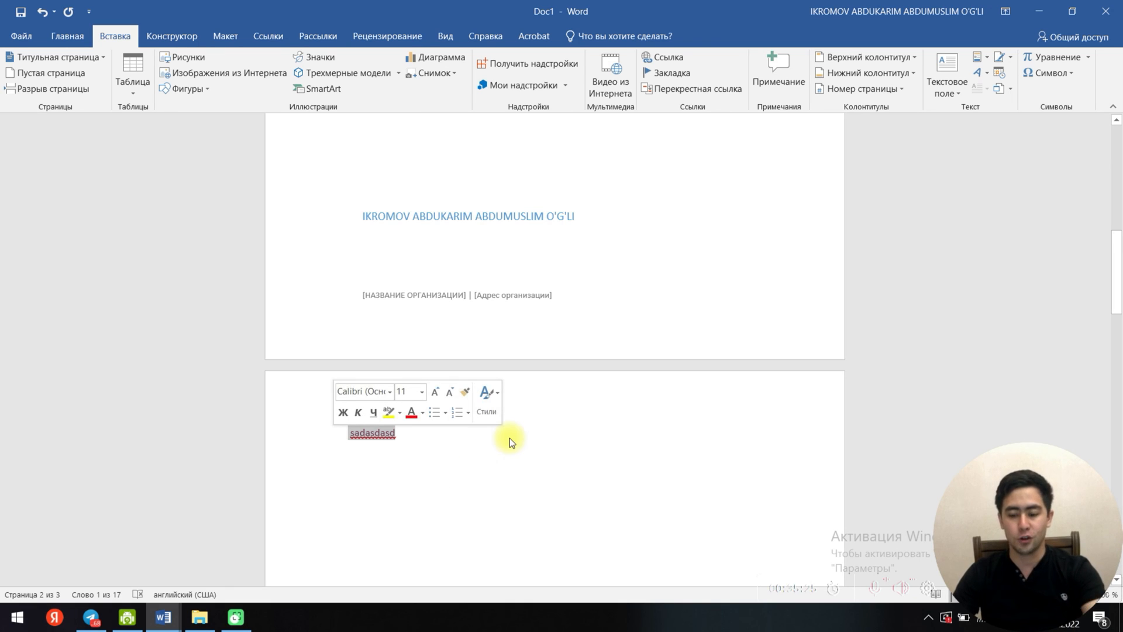
key(Delete)
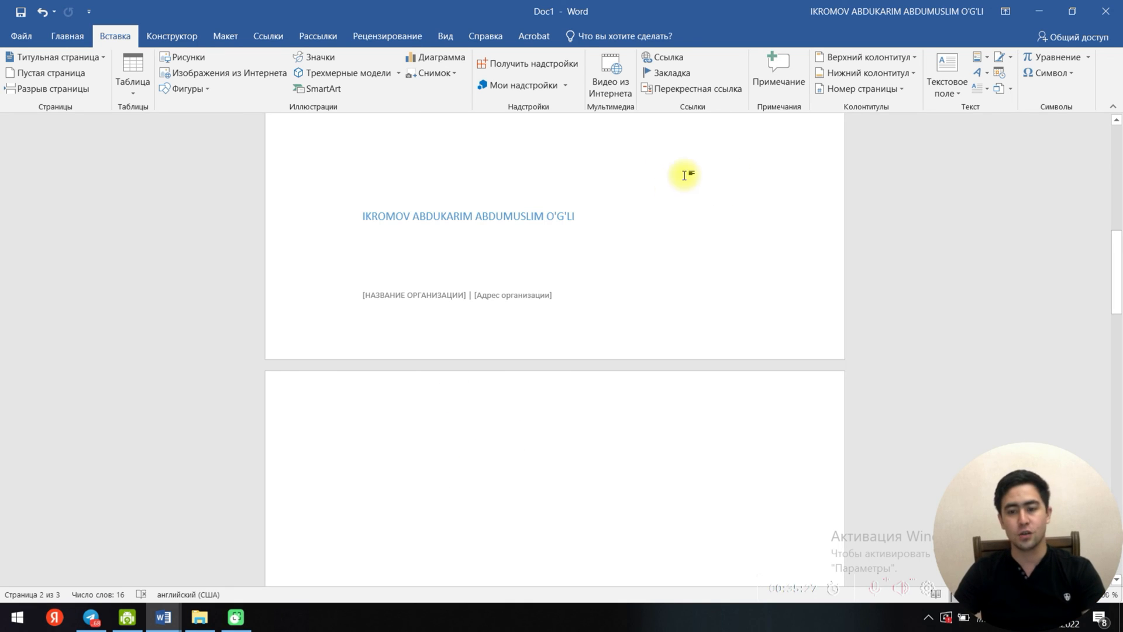
Step: Write "sadasdasdasdasdasdasdasdas" at the start of the blank page
click(380, 420)
text(sadasdasdasdasdasdasdasdas)
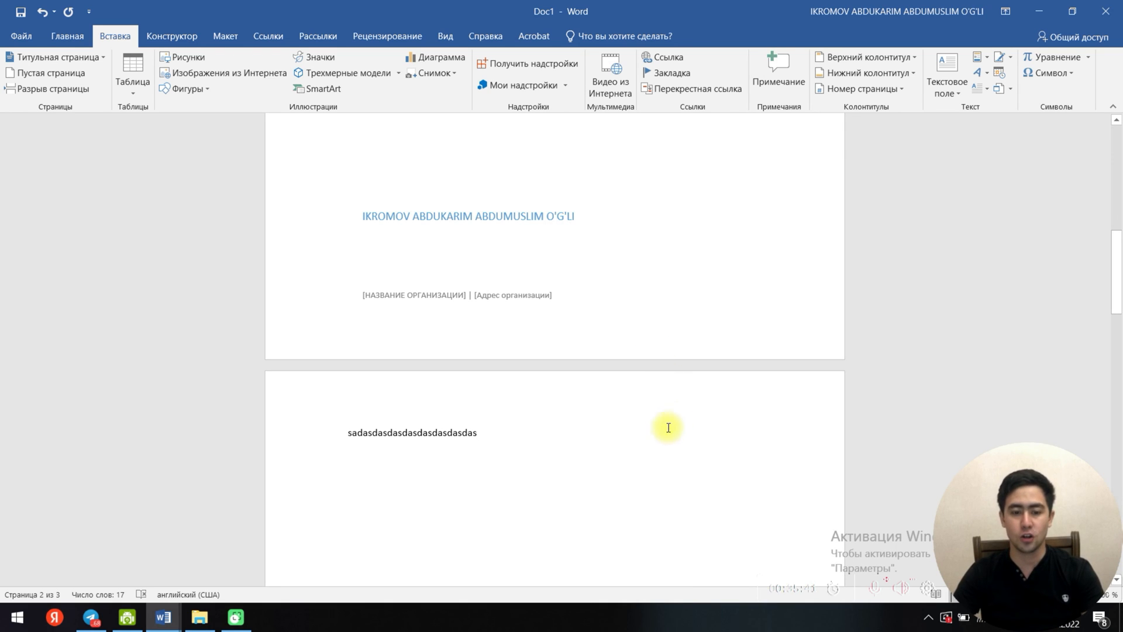
click(490, 424)
Step: Attach the comment "Bu sozni o'zgartrdim" to the sample text on the second page
drag(459, 431, 348, 432)
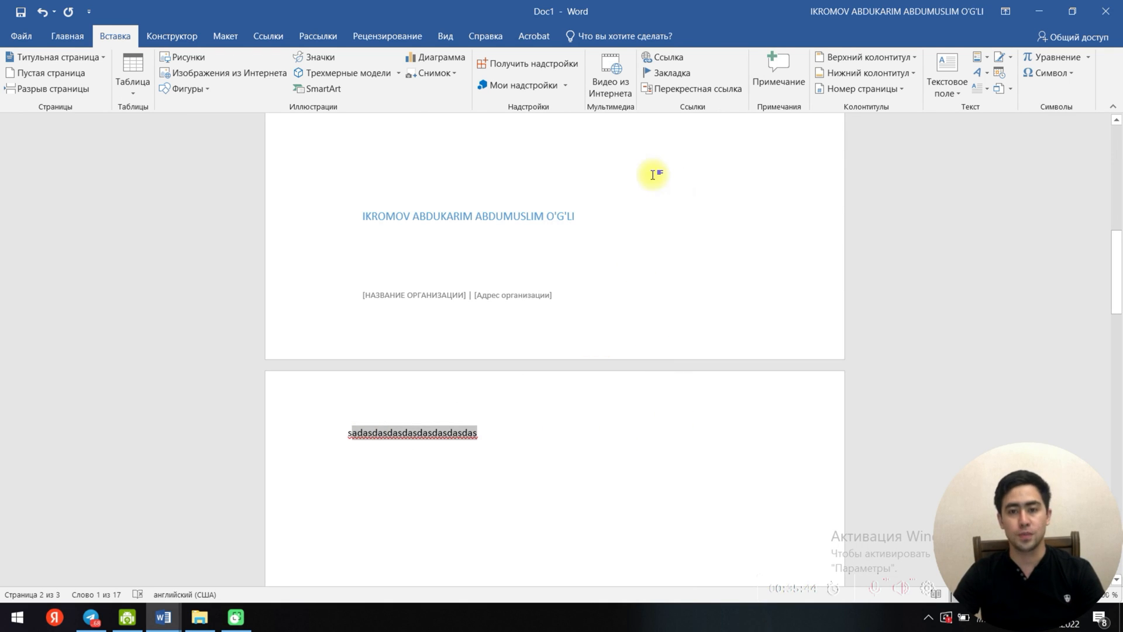
click(764, 64)
key(alt+shift)
key(alt+shift)
text(Bu sozni o'zgartrdim)
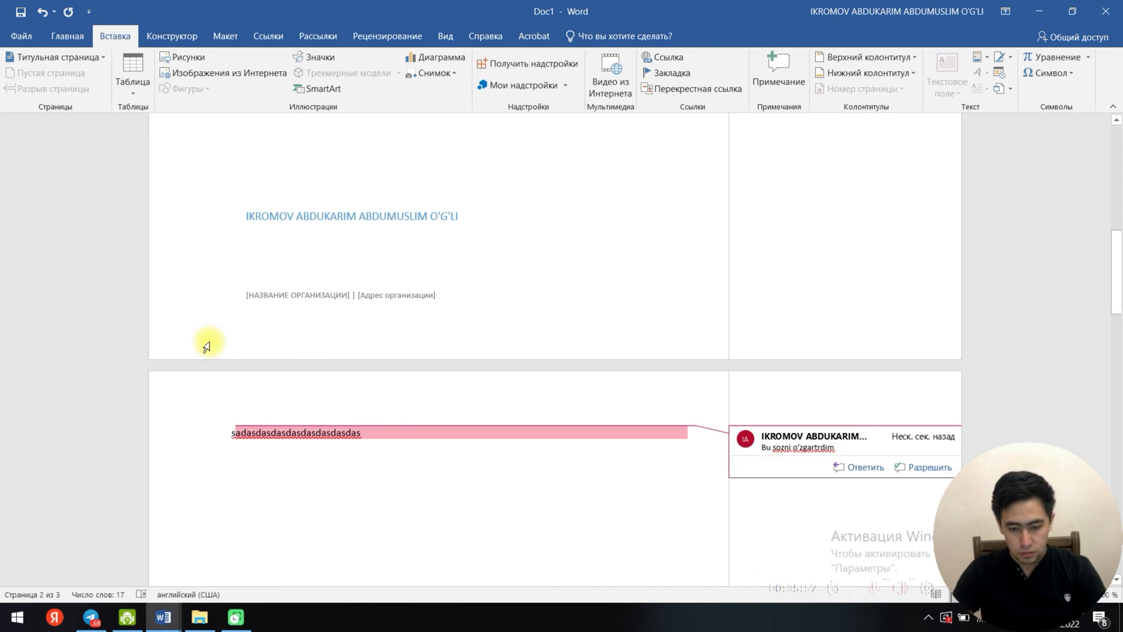
click(359, 489)
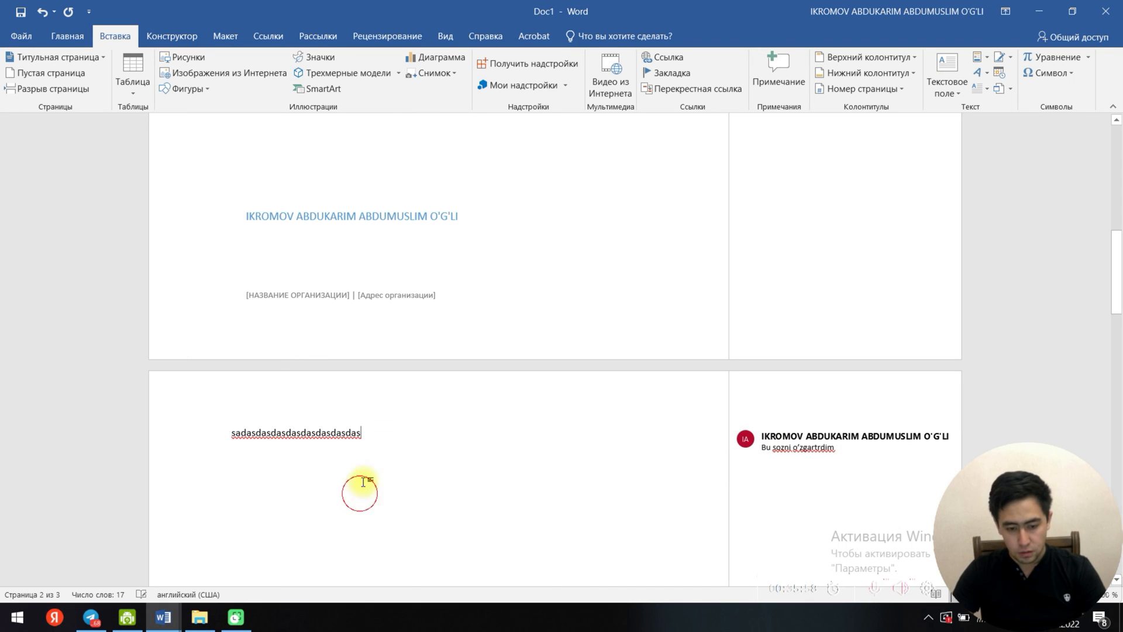
click(336, 432)
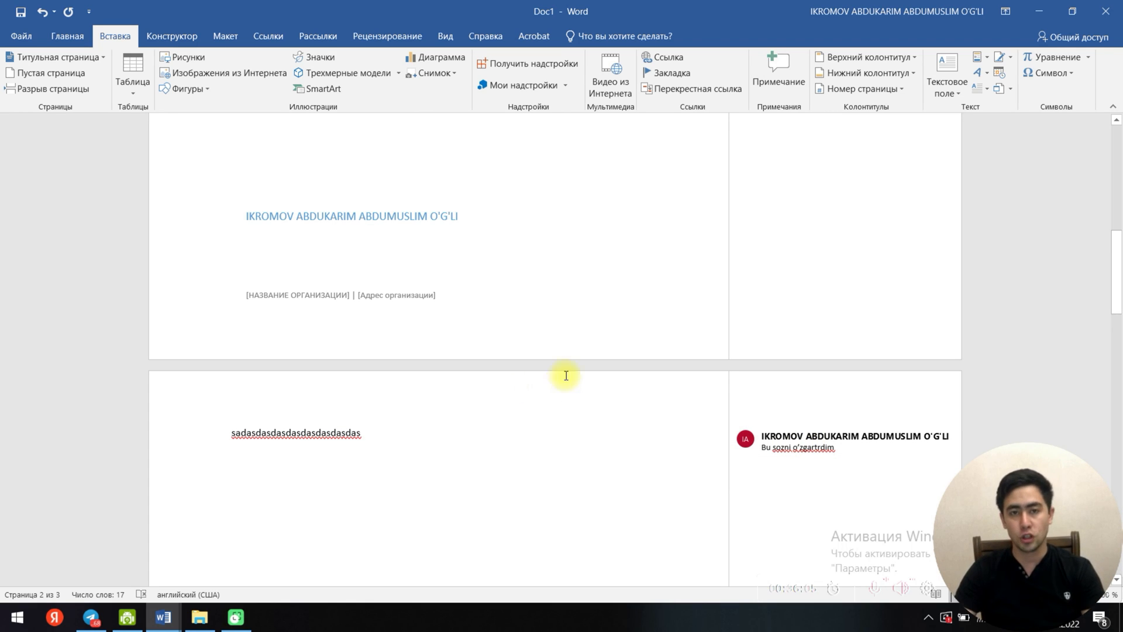
Step: Delete the comment attached to the sample text on the second page
mouse_move(804, 447)
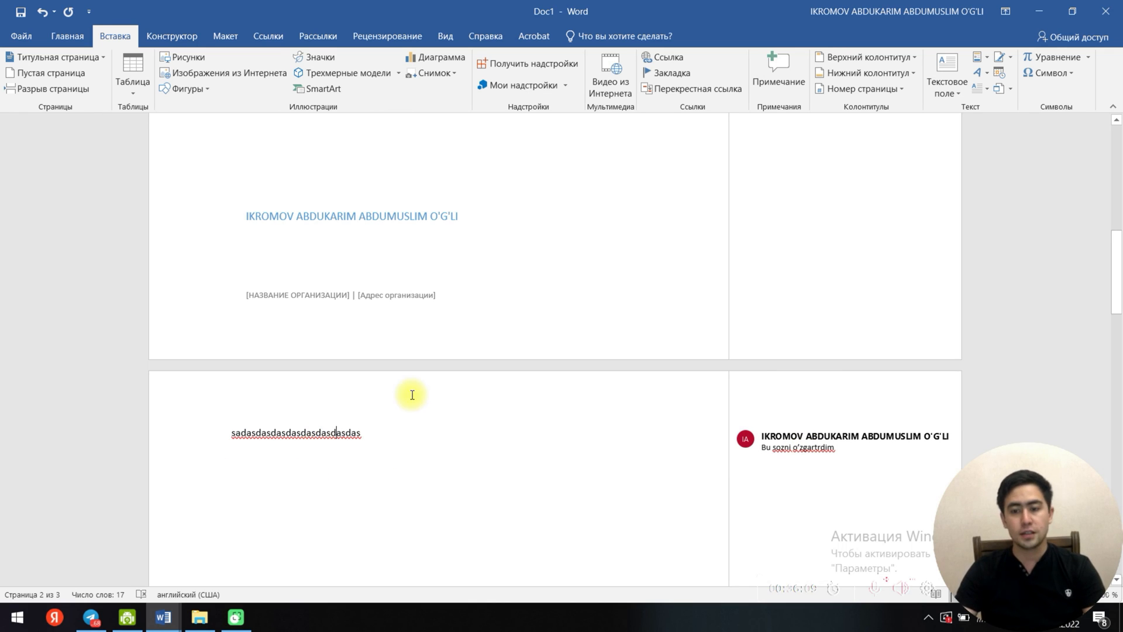
mouse_move(916, 436)
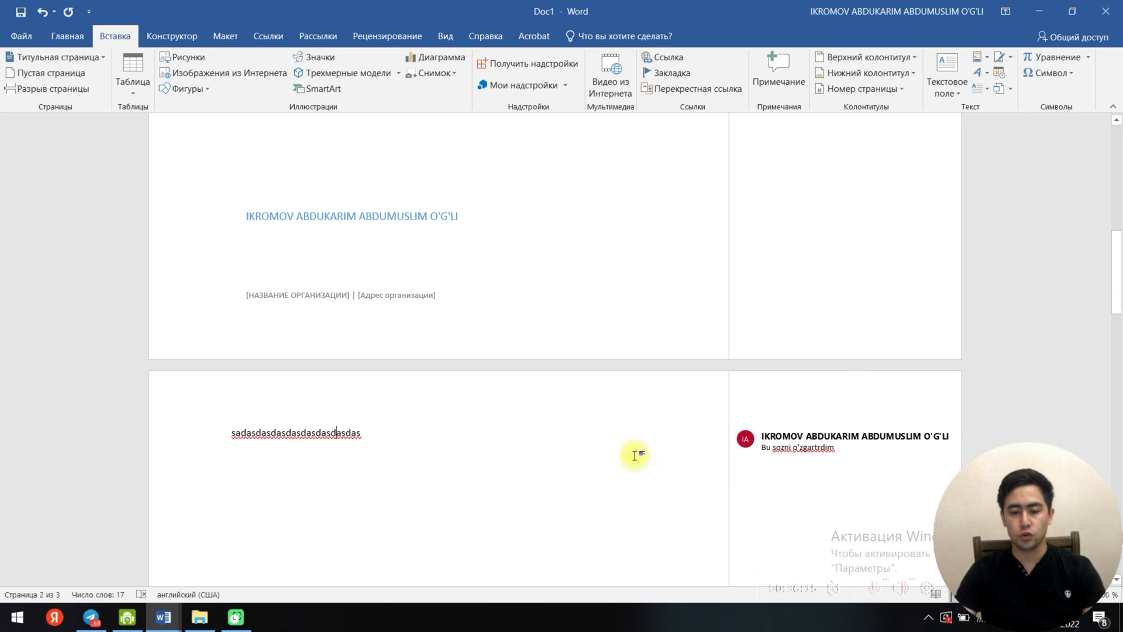
right_click(767, 445)
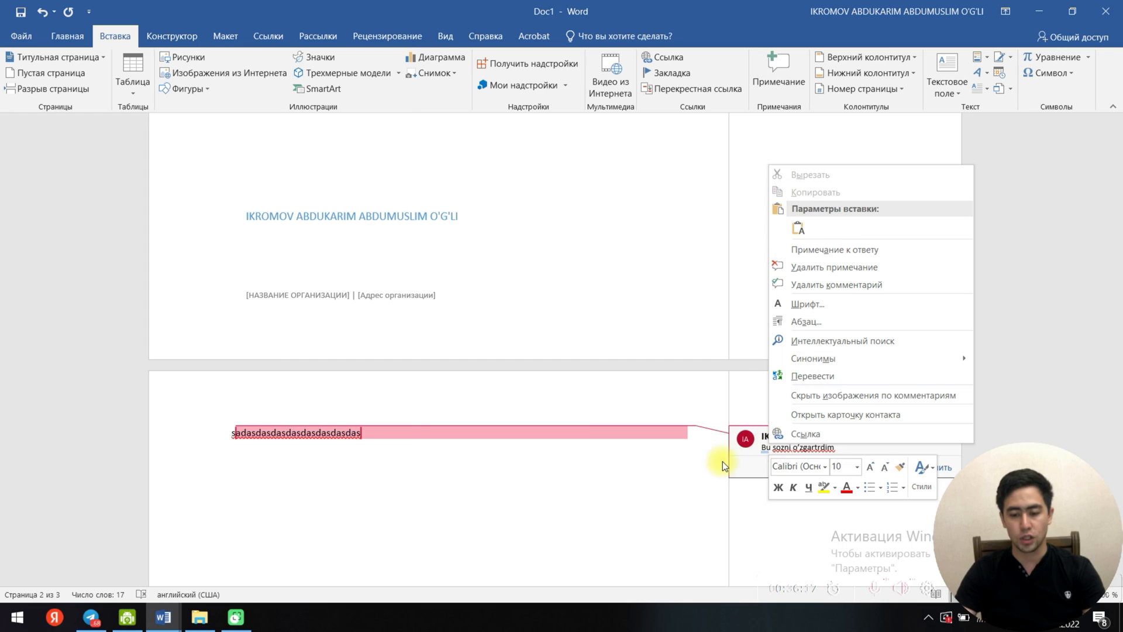
click(669, 473)
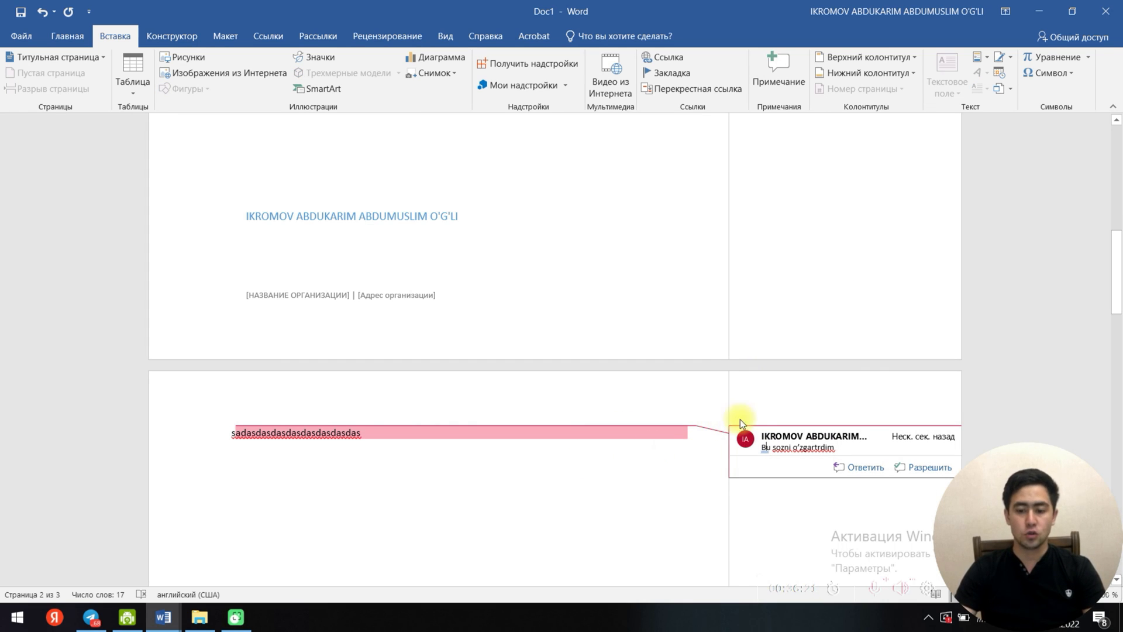
right_click(766, 446)
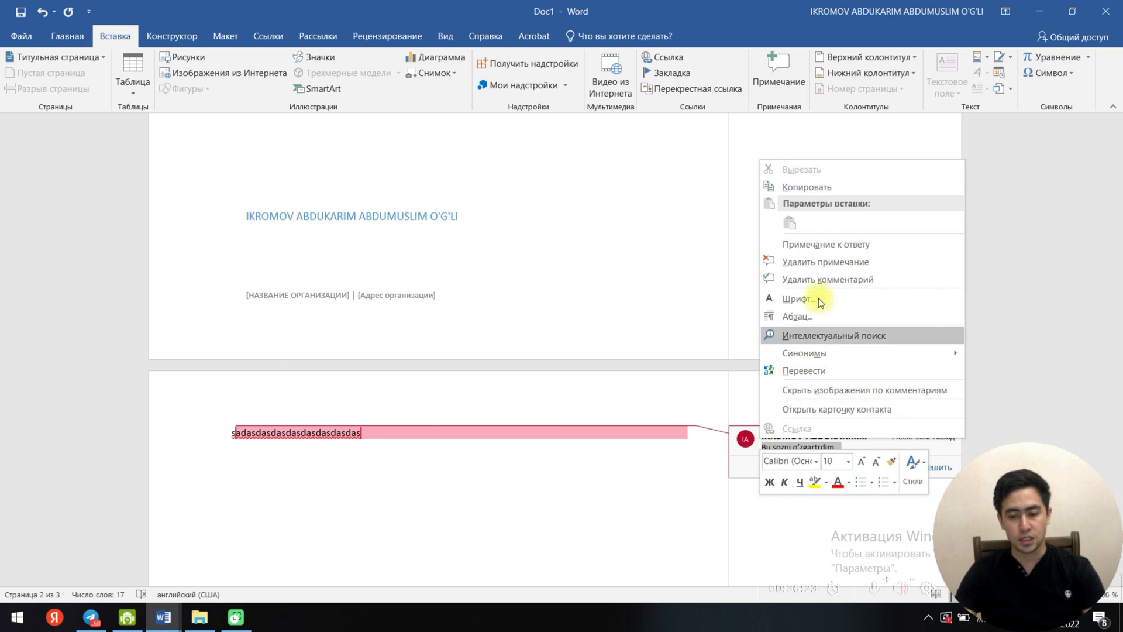
click(817, 262)
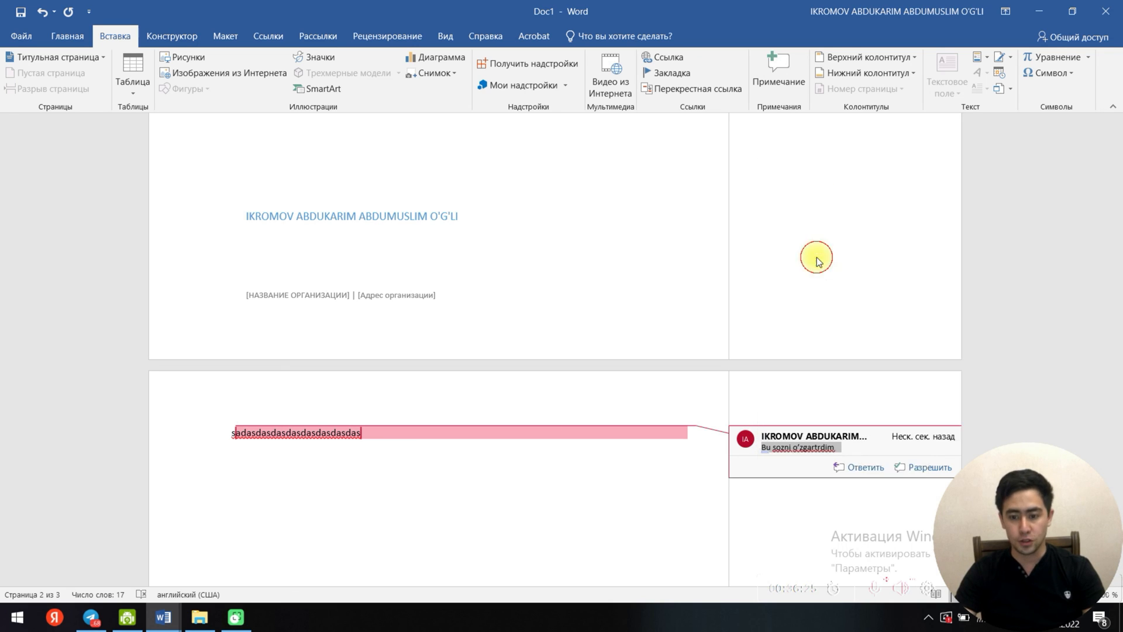
drag(509, 432, 349, 436)
click(658, 423)
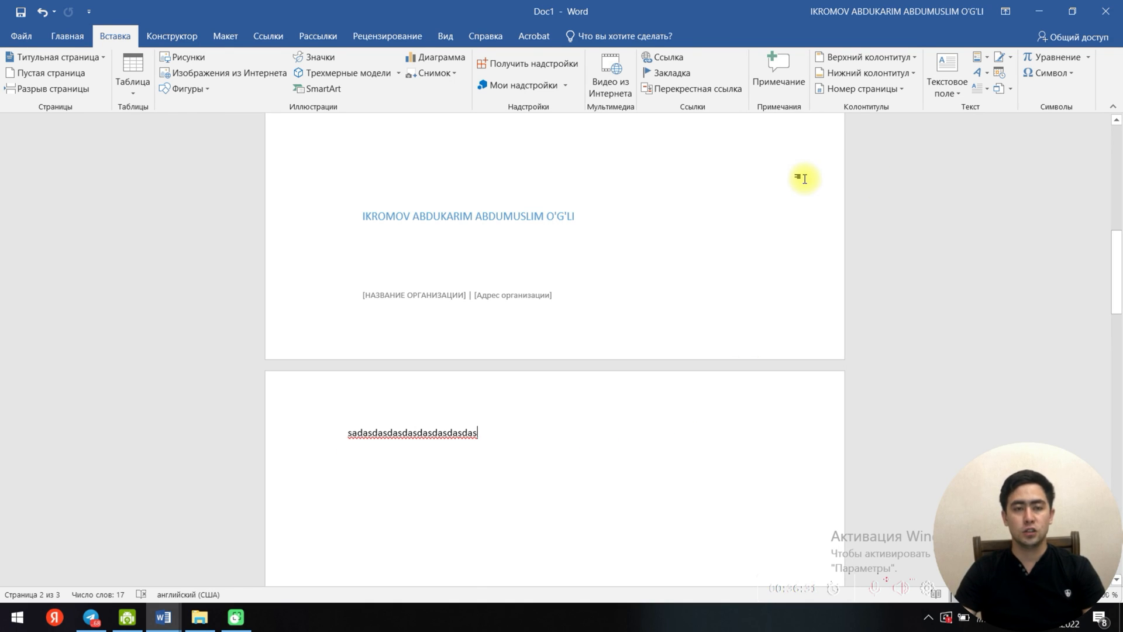
Step: Add the built-in "Пустой" header with the text "6 – bet" to the second page and return to the body text
drag(478, 433, 305, 431)
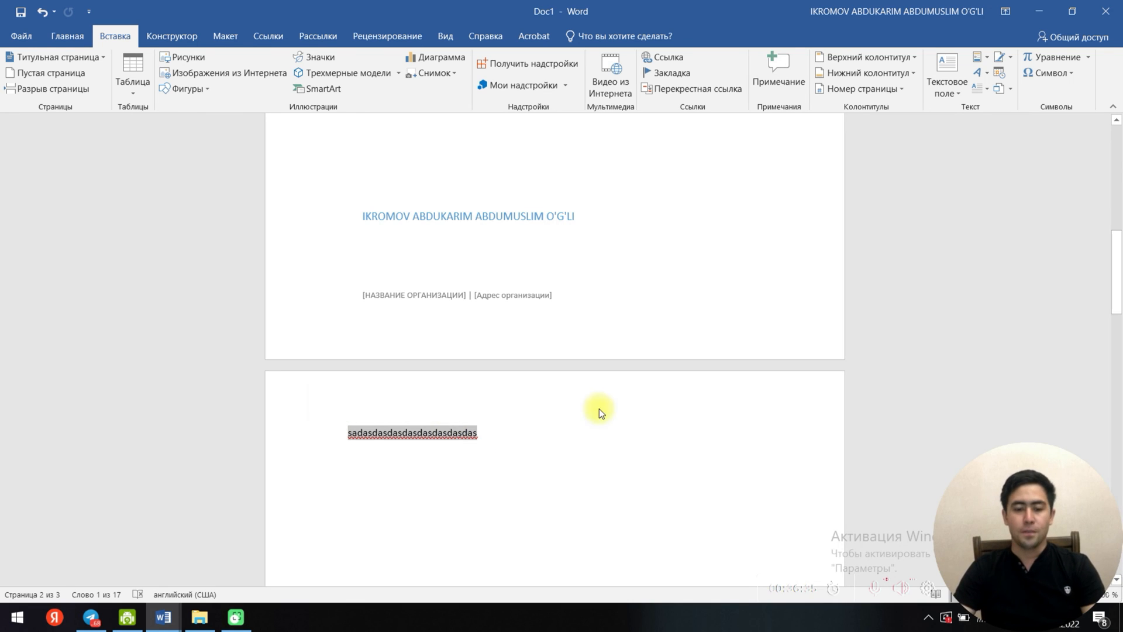
click(854, 57)
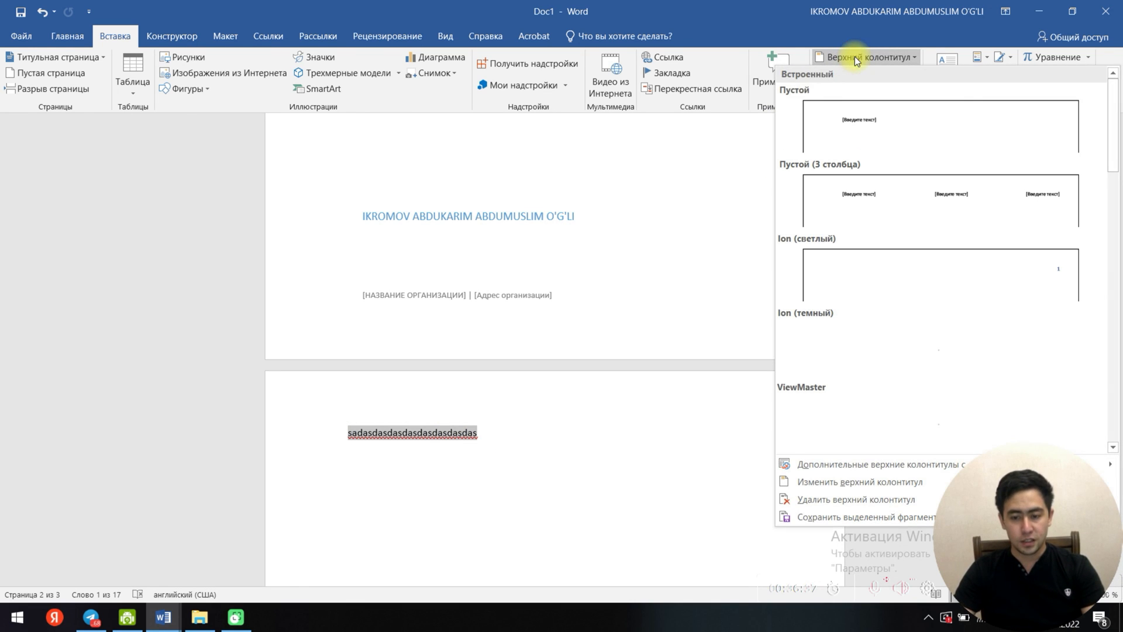
click(877, 132)
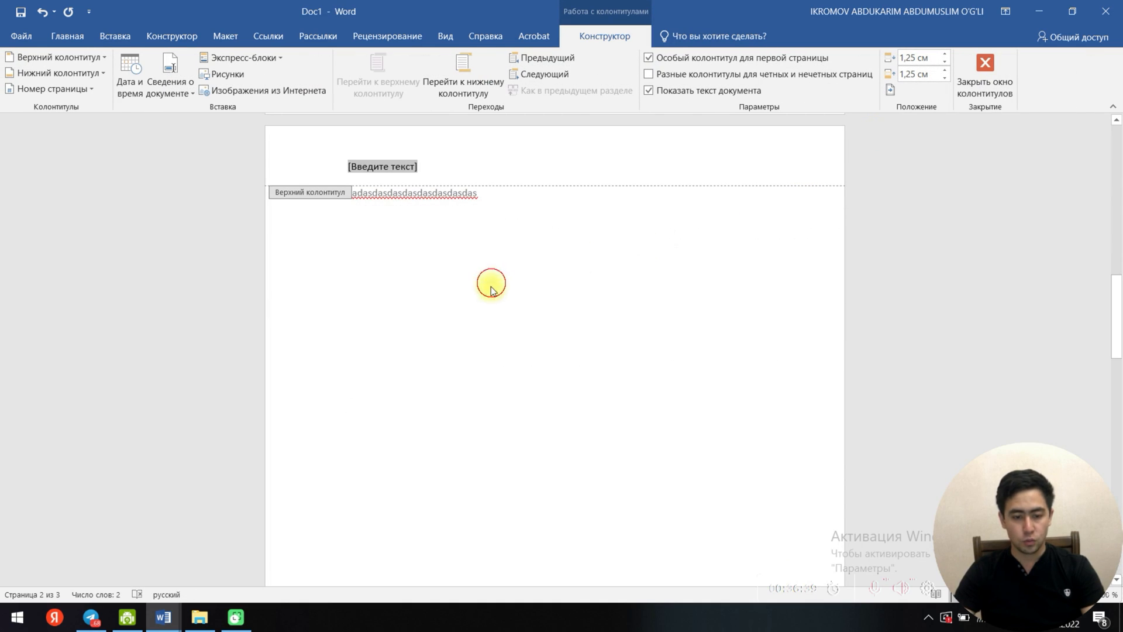
click(428, 158)
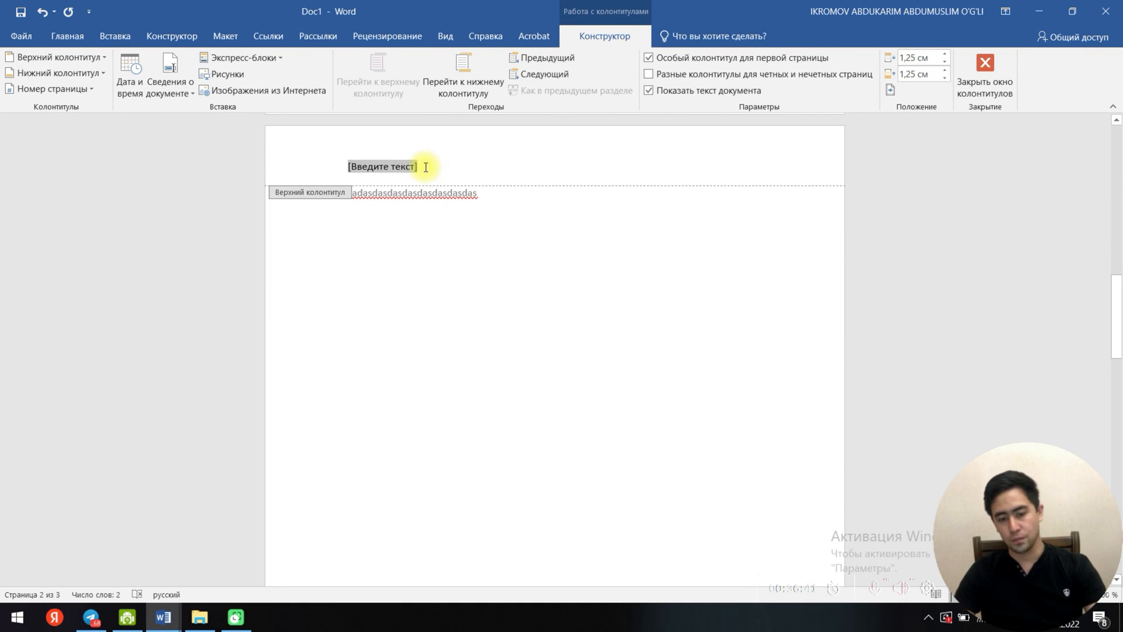
text(6 - bet)
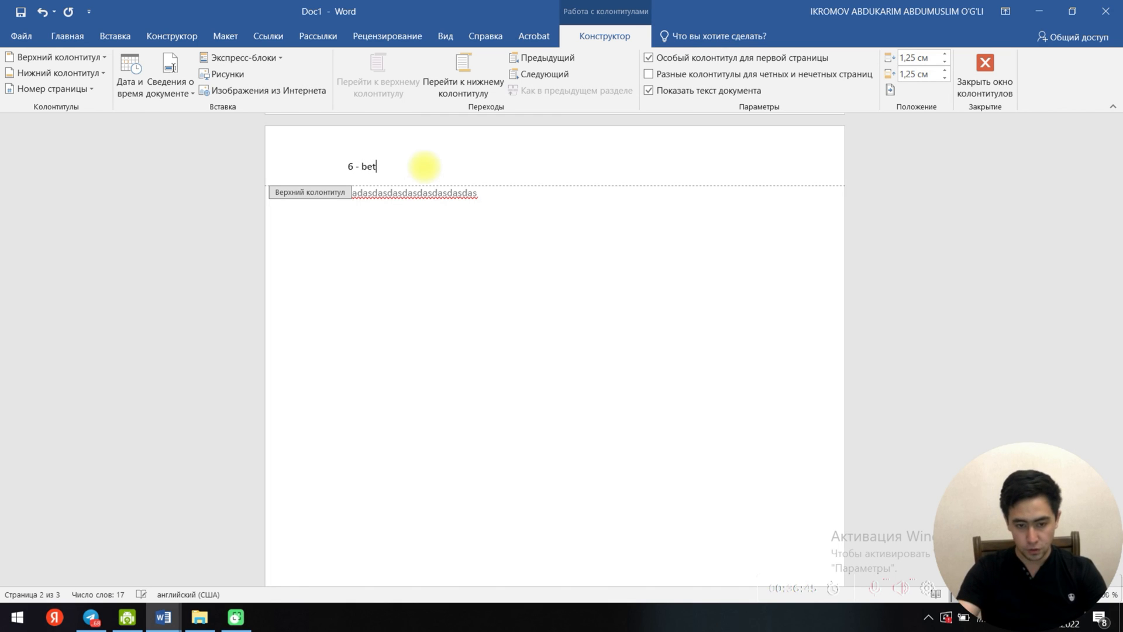
click(479, 222)
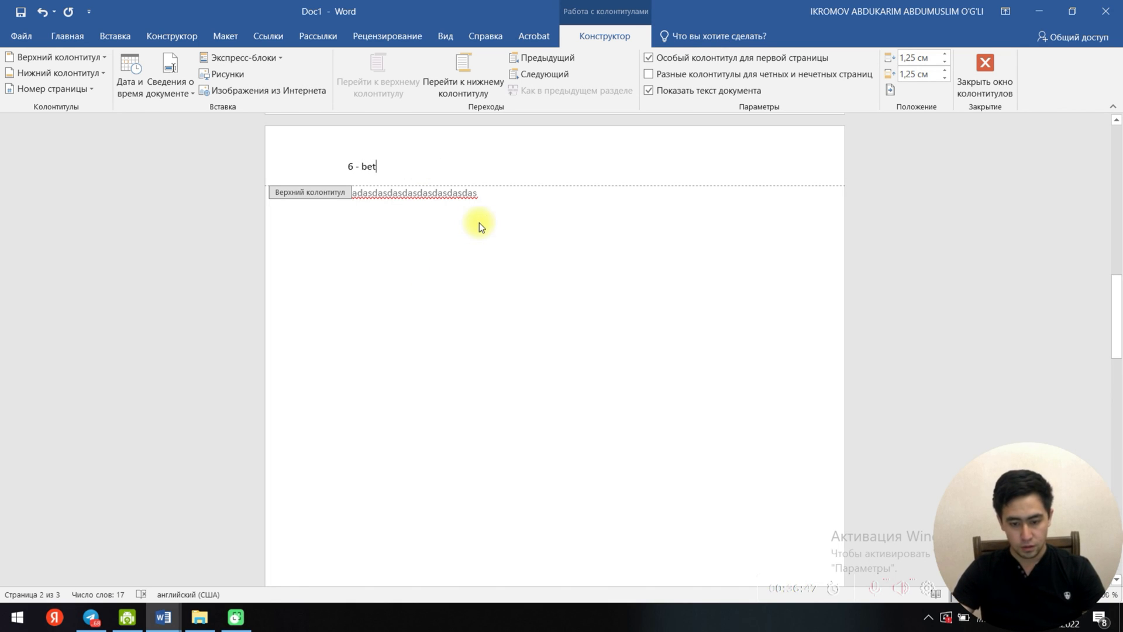
key(Return)
key(alt+shift)
key(BackSpace)
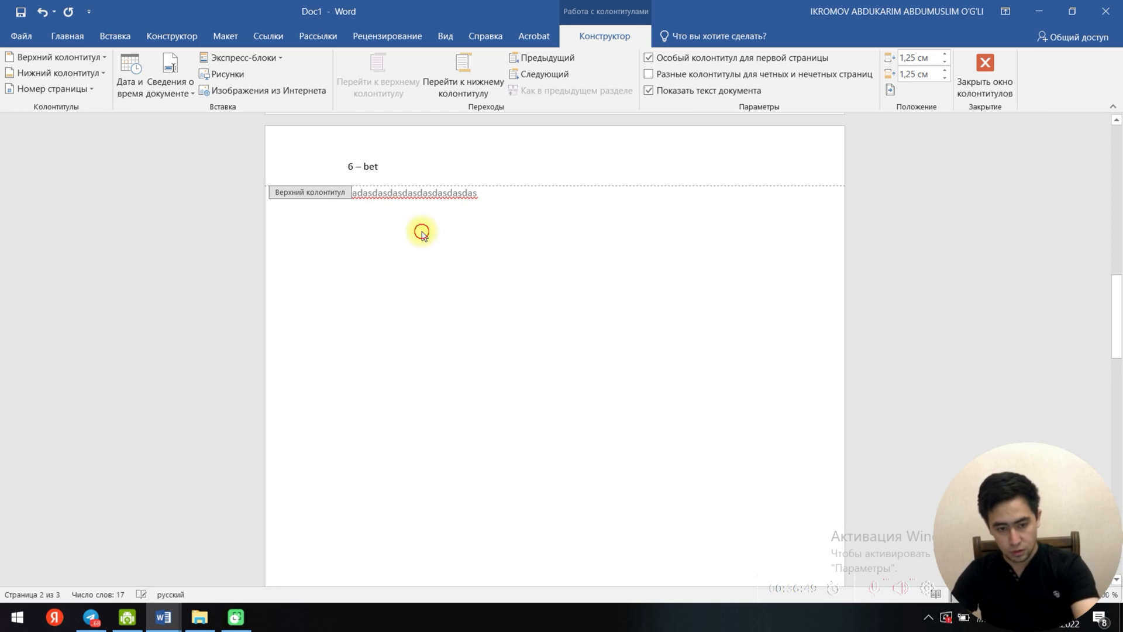
double_click(421, 222)
key(alt+shift)
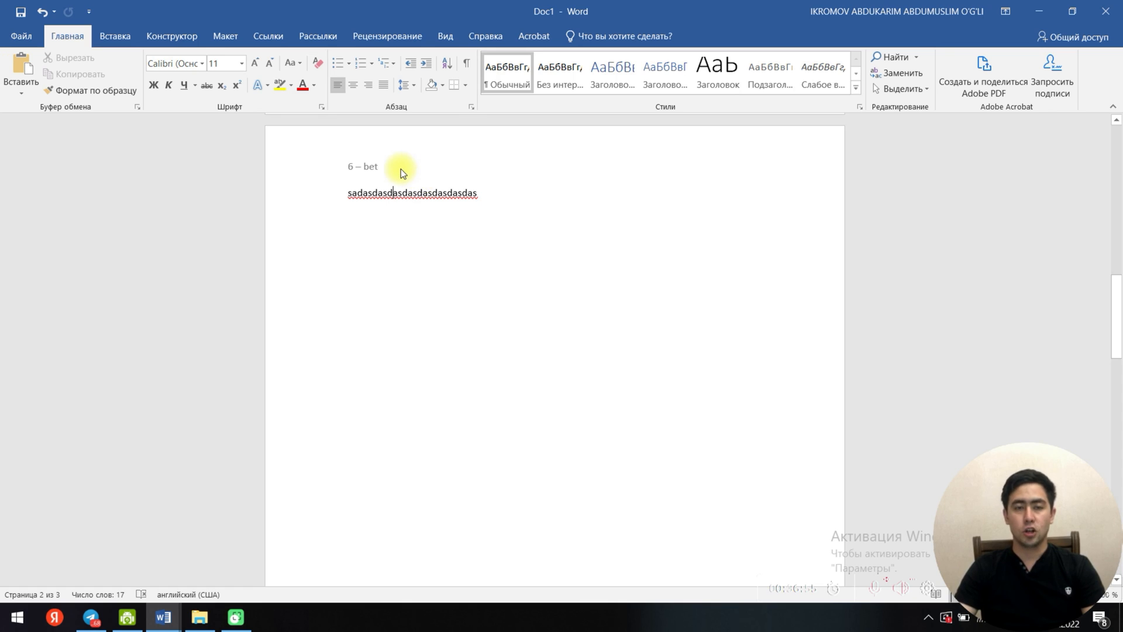
Step: Delete the "6 – bet" header text and close header editing
double_click(359, 170)
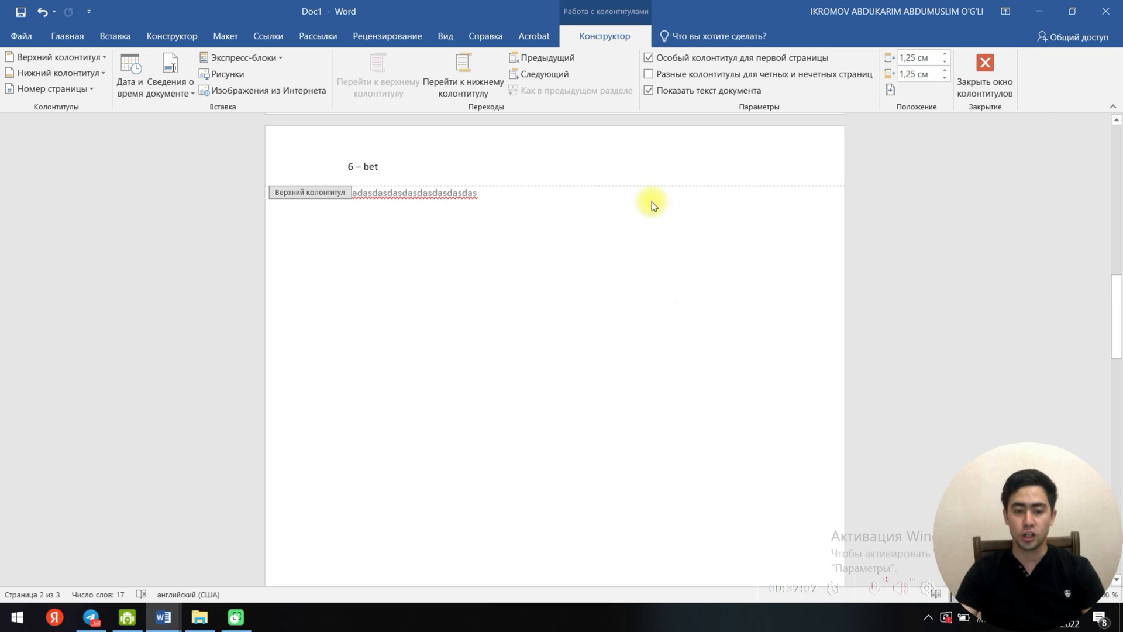
drag(441, 170, 296, 168)
key(Delete)
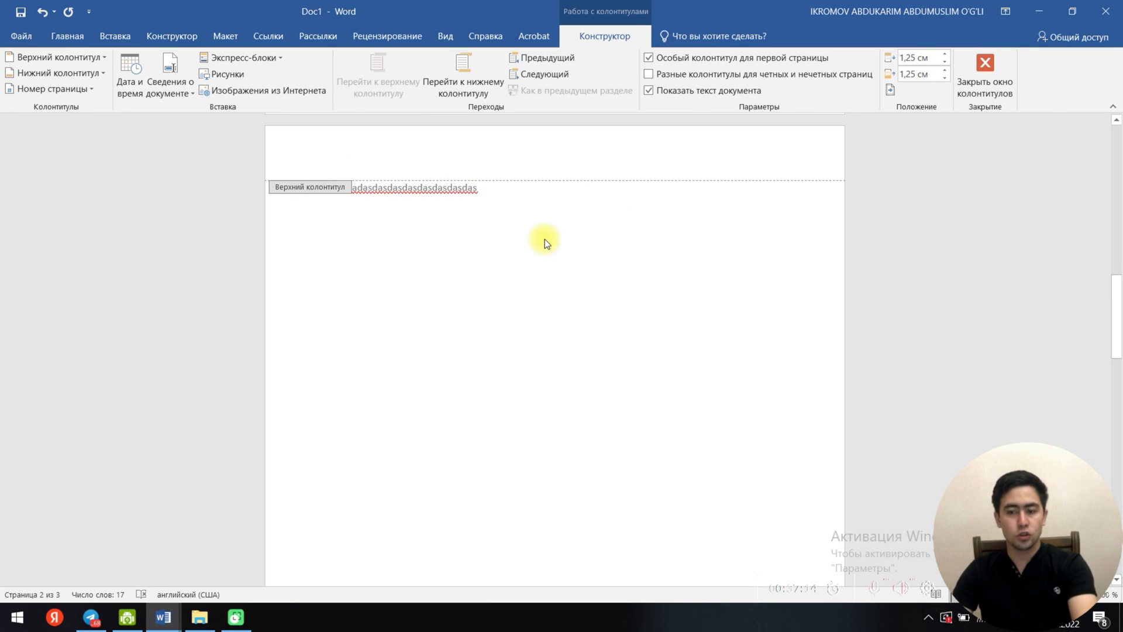
click(985, 76)
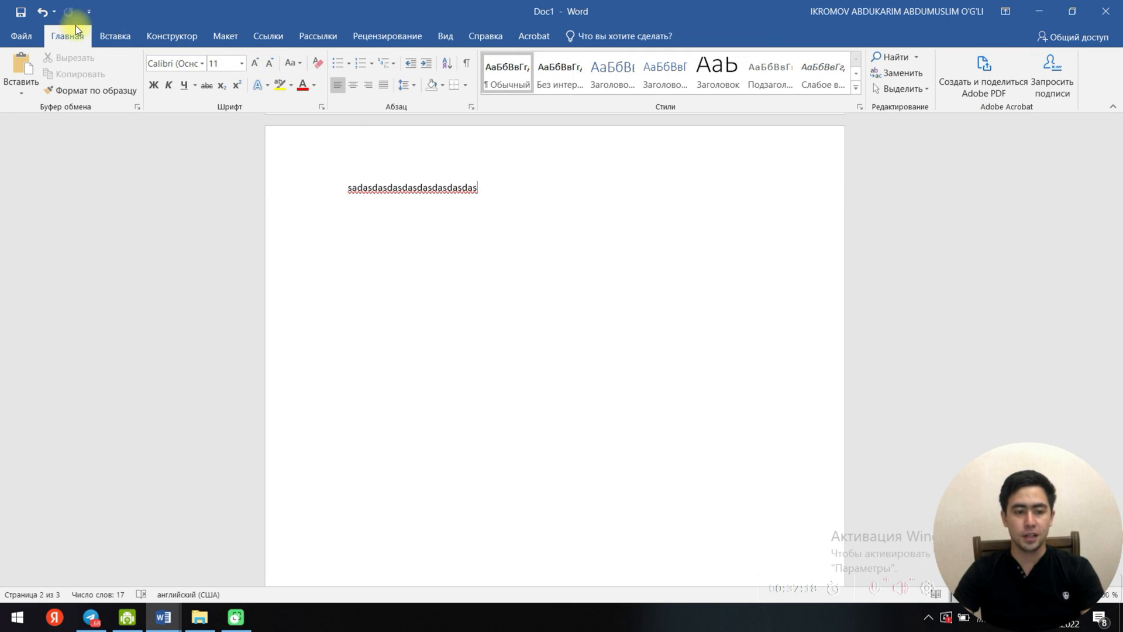
click(115, 35)
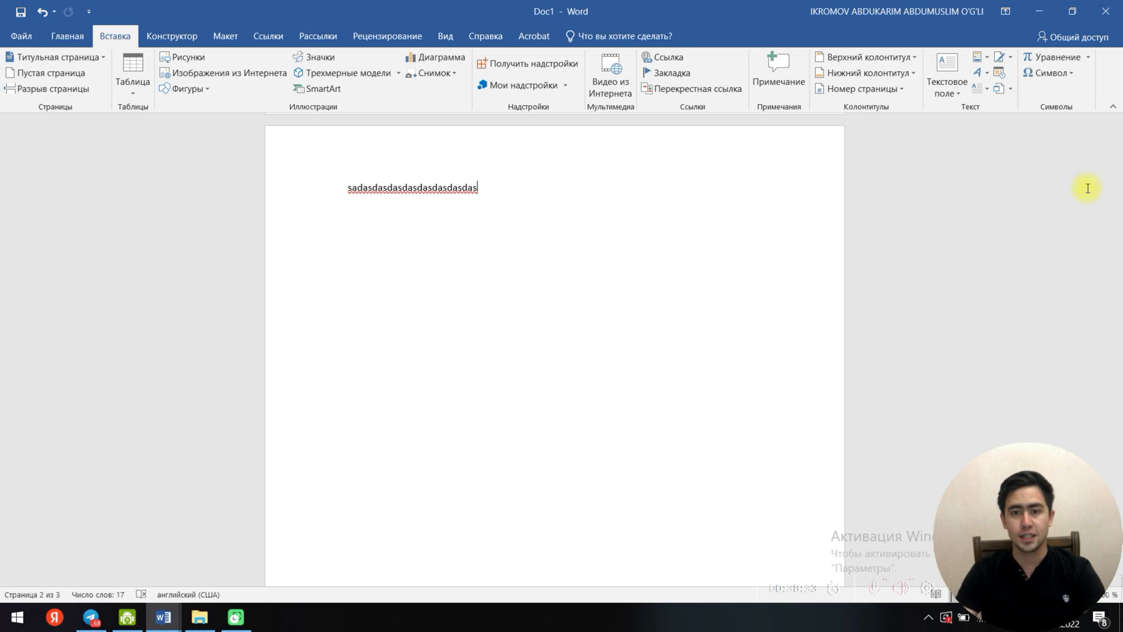
click(960, 81)
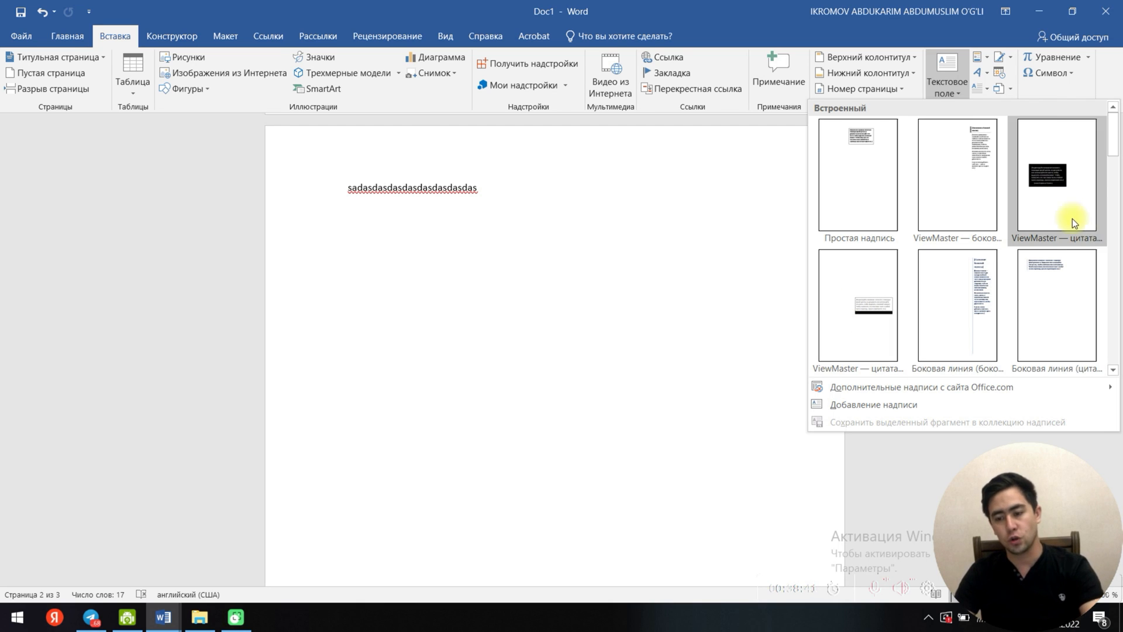
scroll(1017, 220, down, 10)
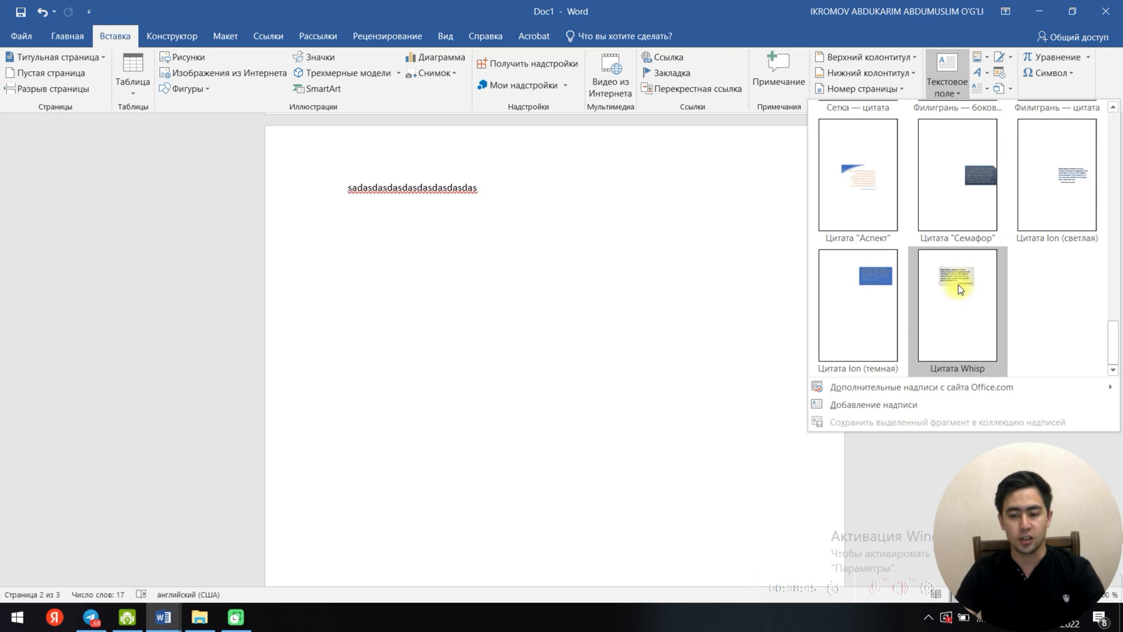
click(683, 351)
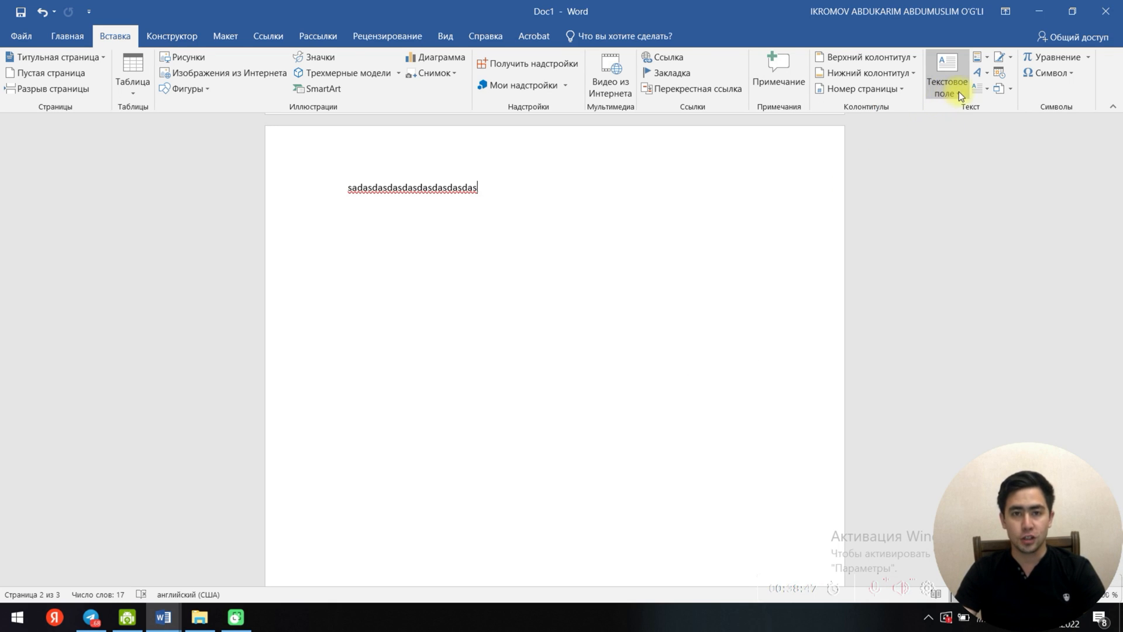
Step: Insert a blue gradient WordArt with reflection, move it below the sample text and replace its placeholder with a first name
click(985, 71)
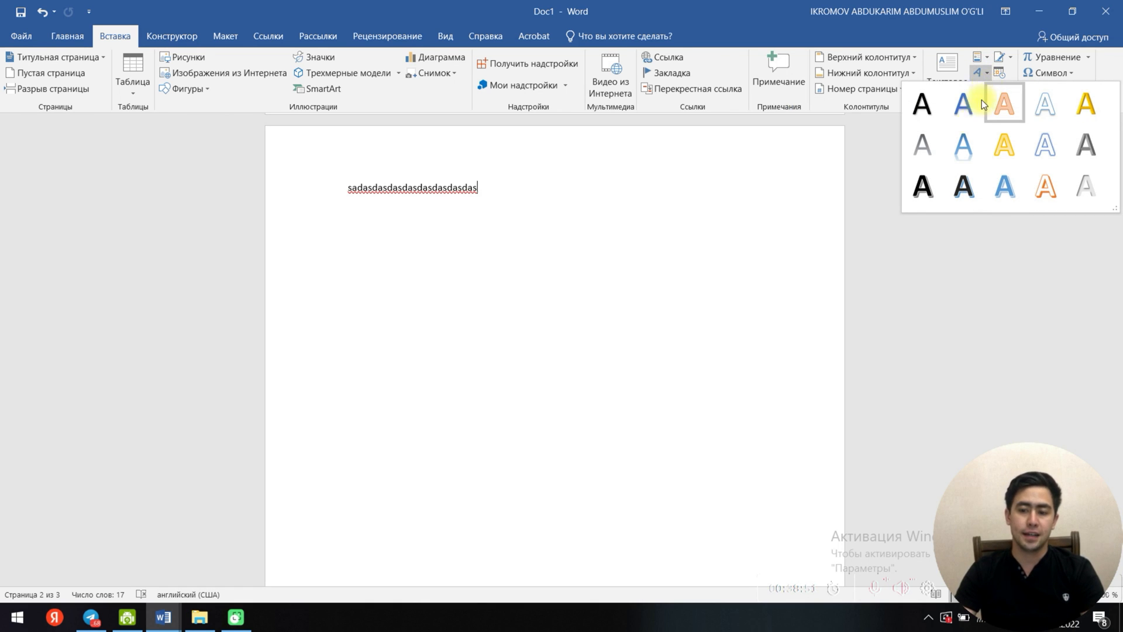
click(967, 145)
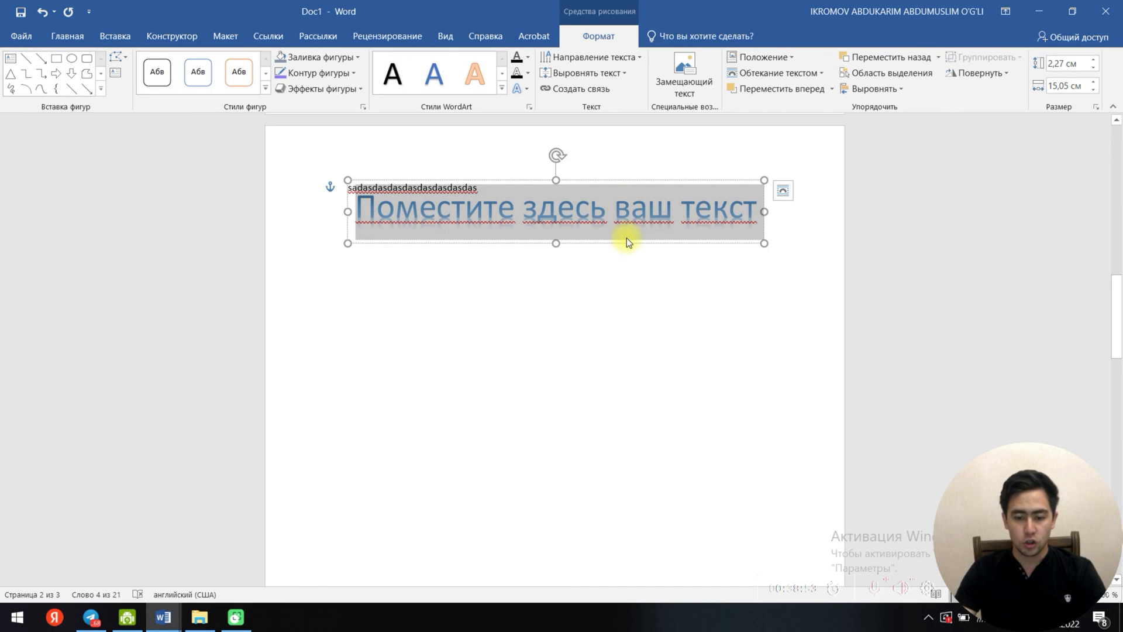
drag(618, 246, 600, 294)
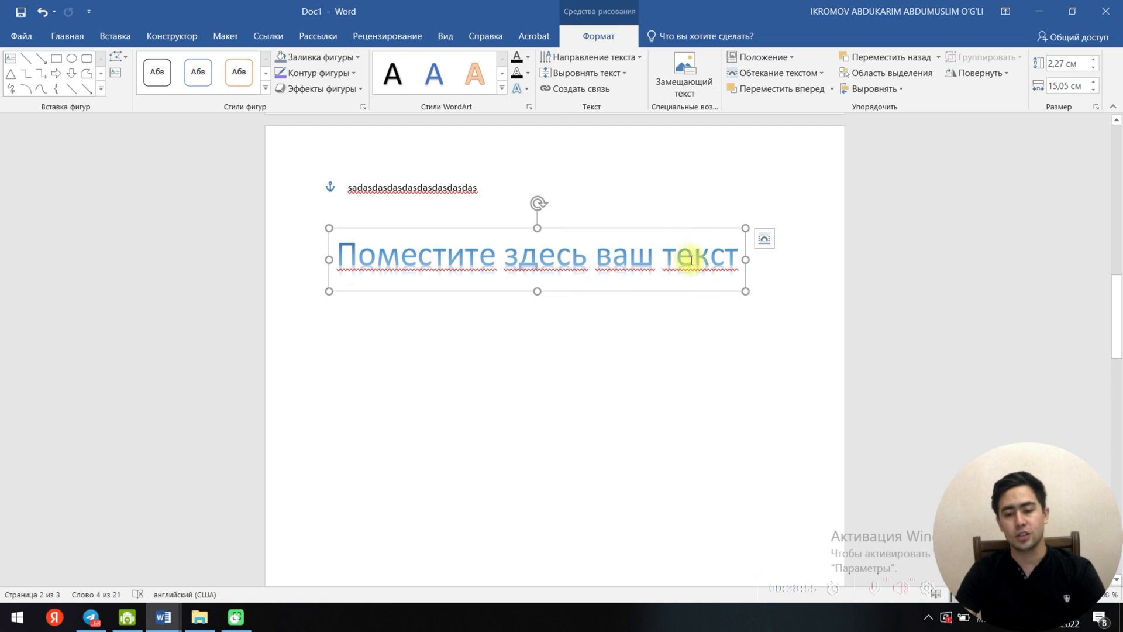
triple_click(713, 256)
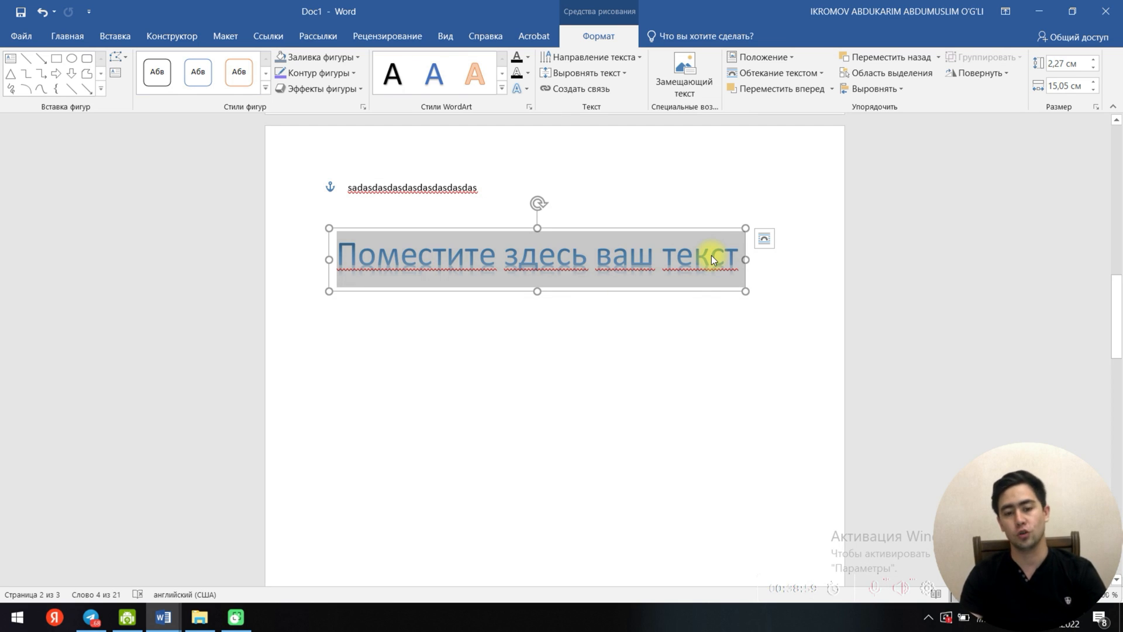
text(Abdukarim)
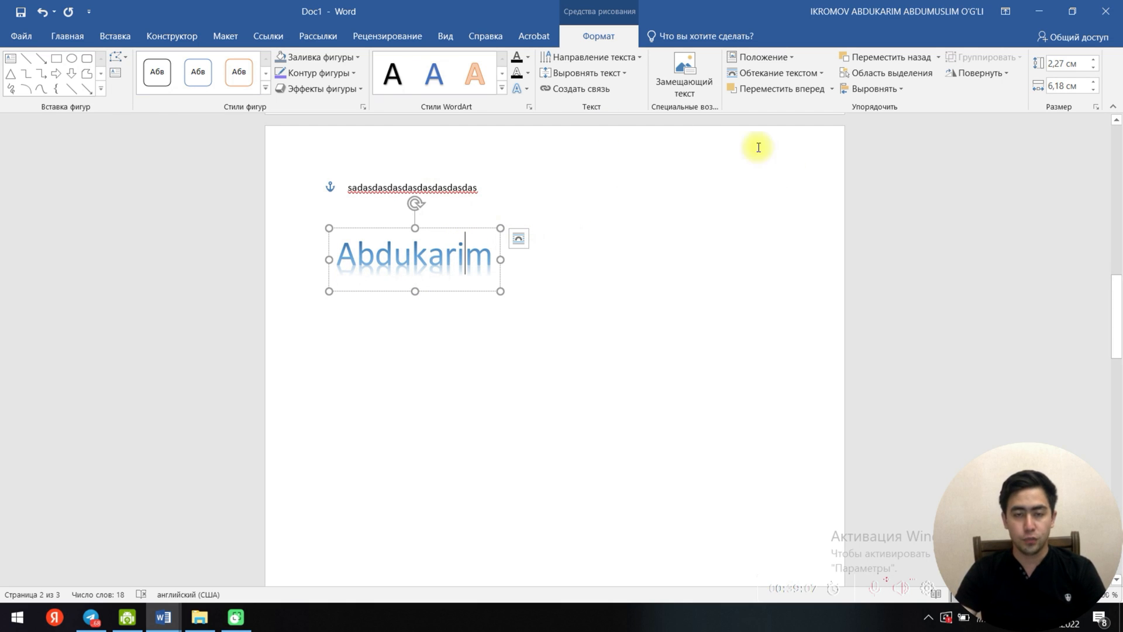
Step: Check the WordArt's layout options and delete the WordArt from the page
click(519, 238)
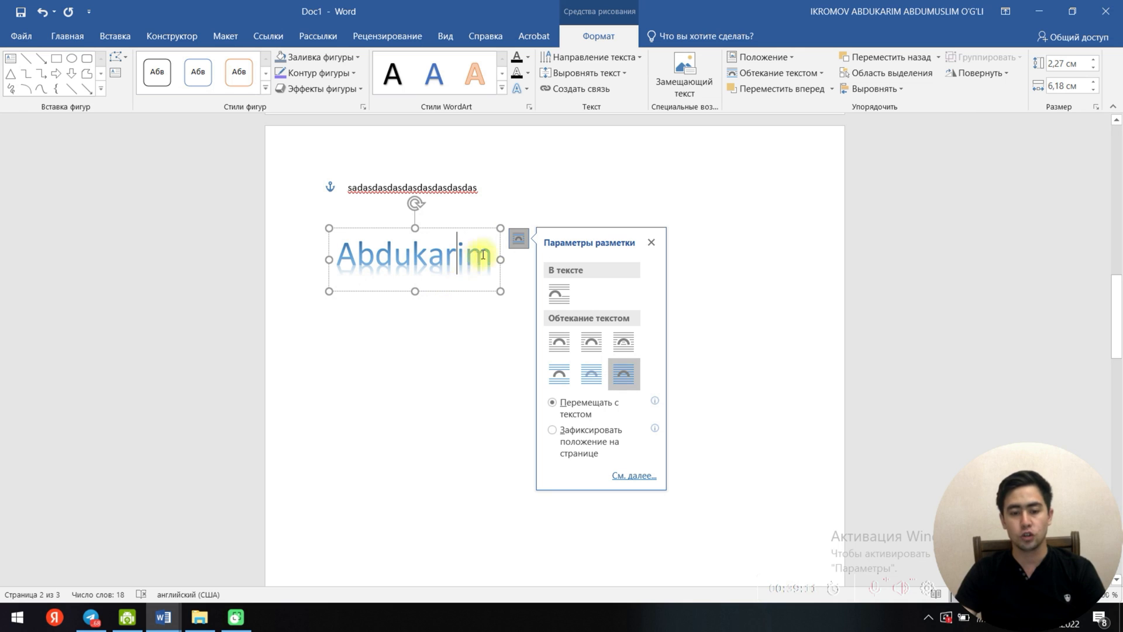
click(472, 227)
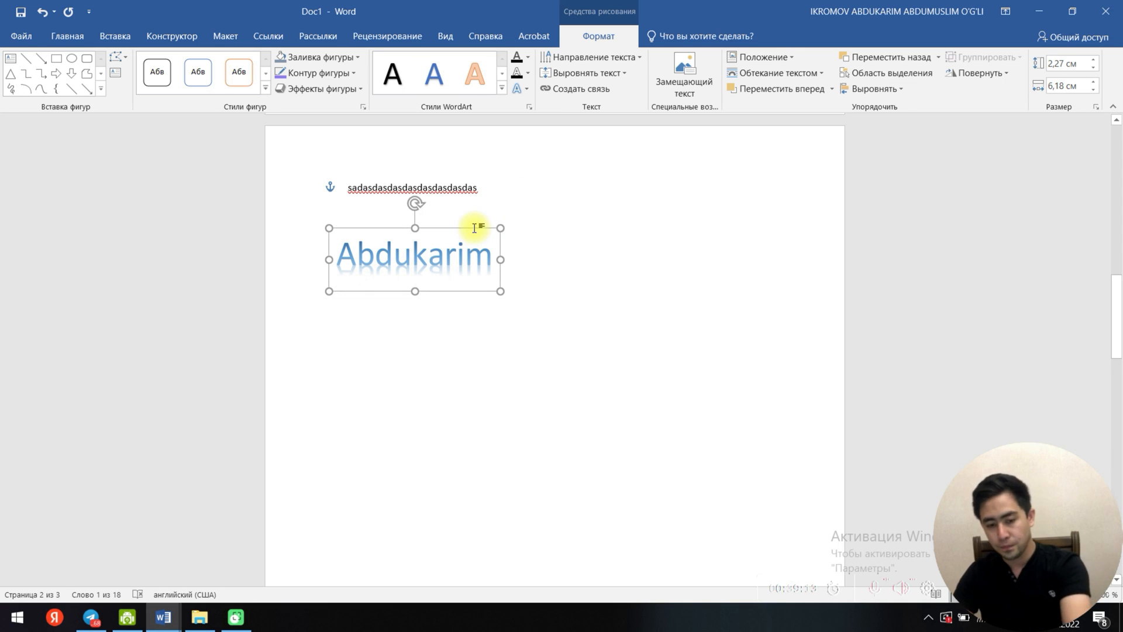
key(Delete)
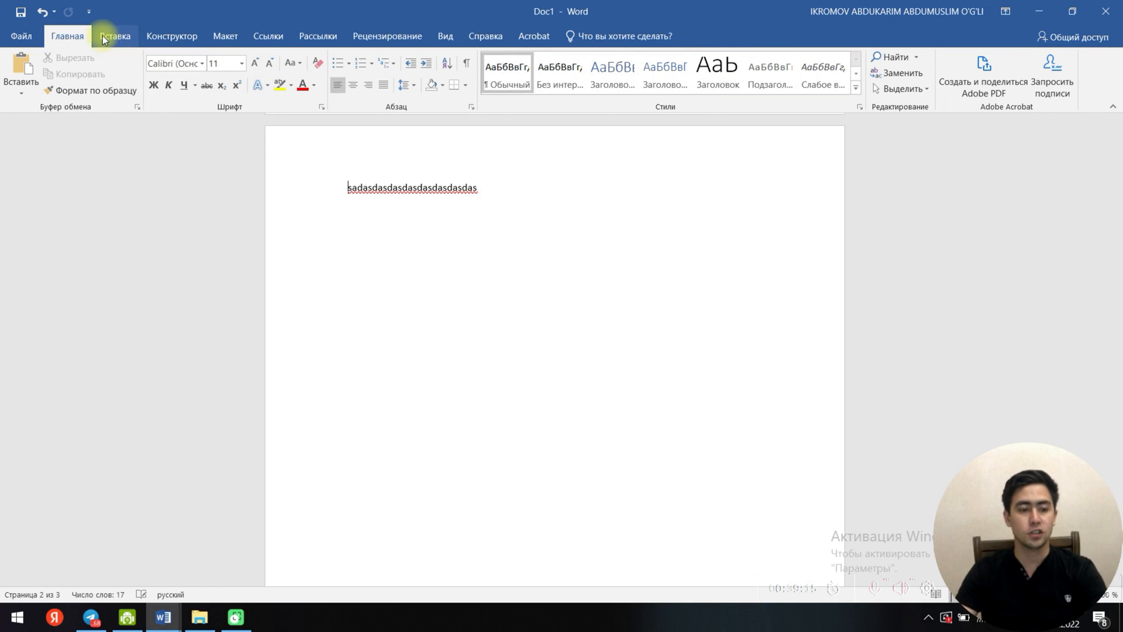
Step: Insert the infinity symbol (∞) at the start of the sample text and remove it again
click(115, 35)
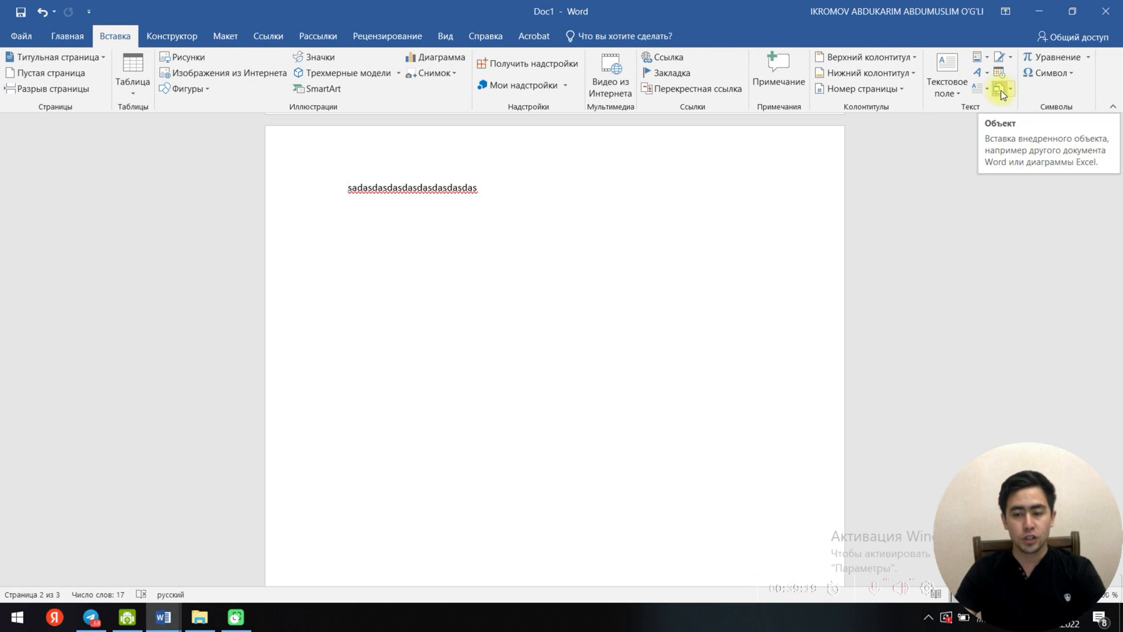
click(1070, 75)
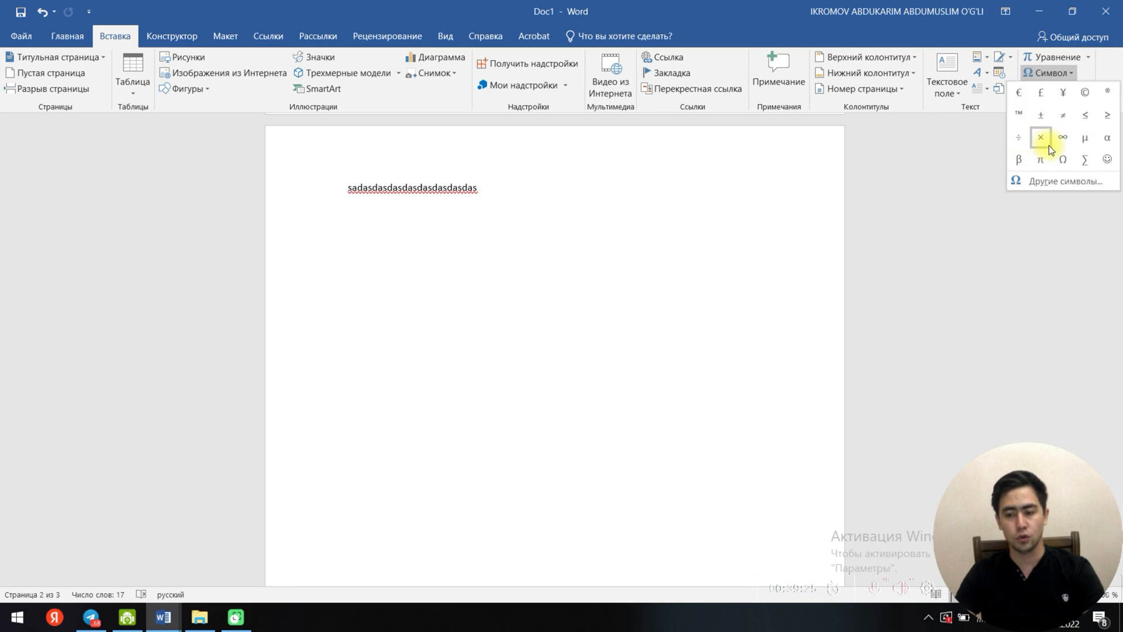
click(1064, 138)
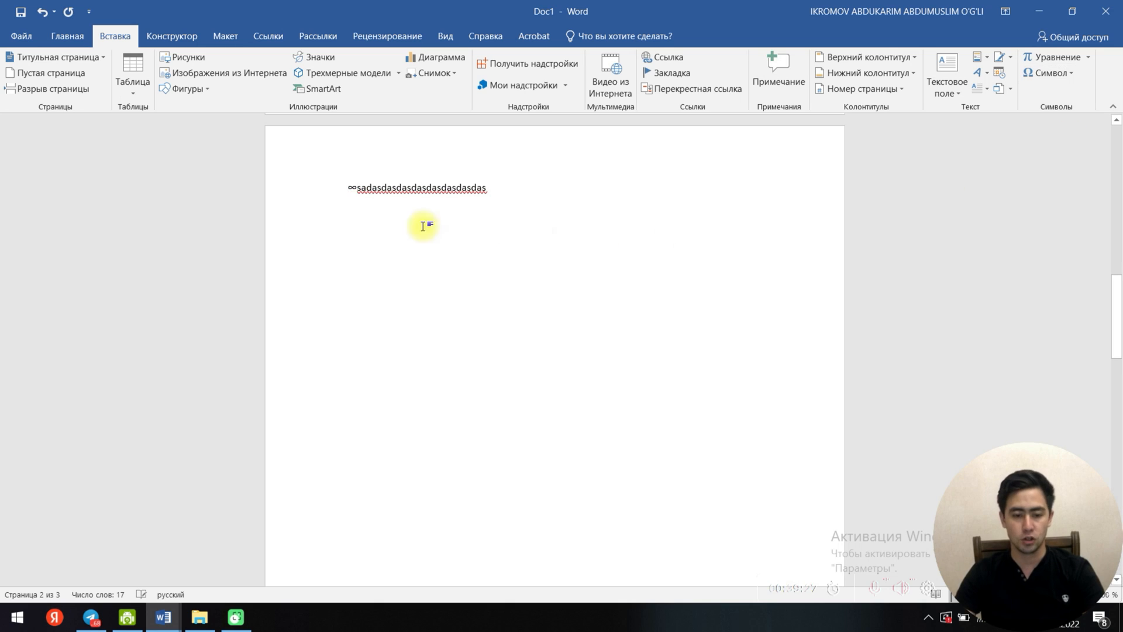
key(BackSpace)
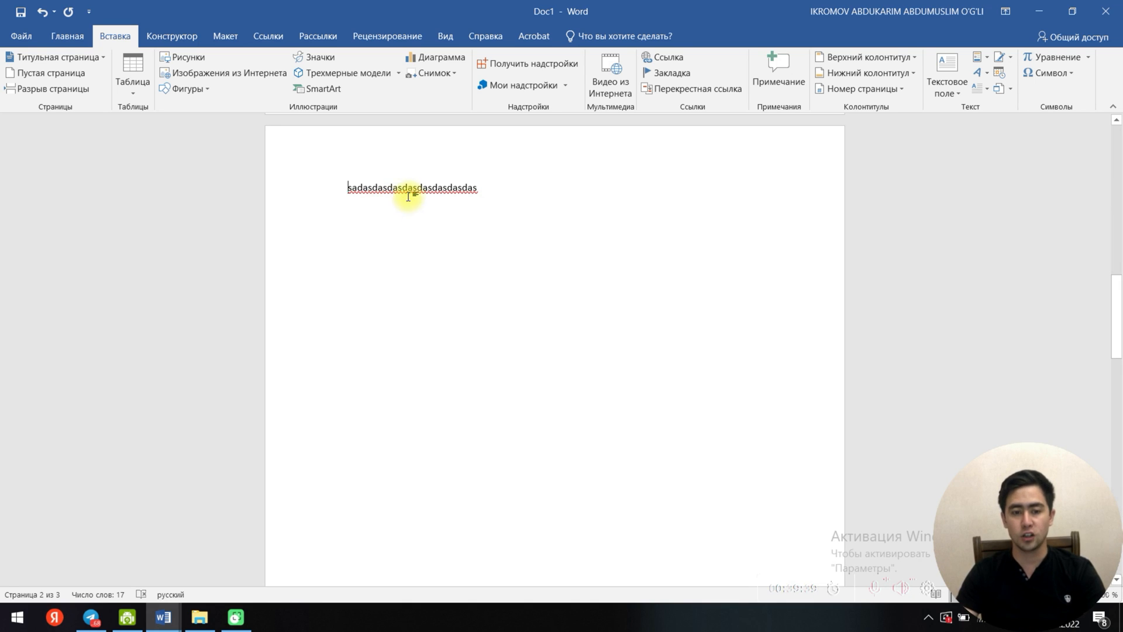
click(1051, 75)
click(1050, 75)
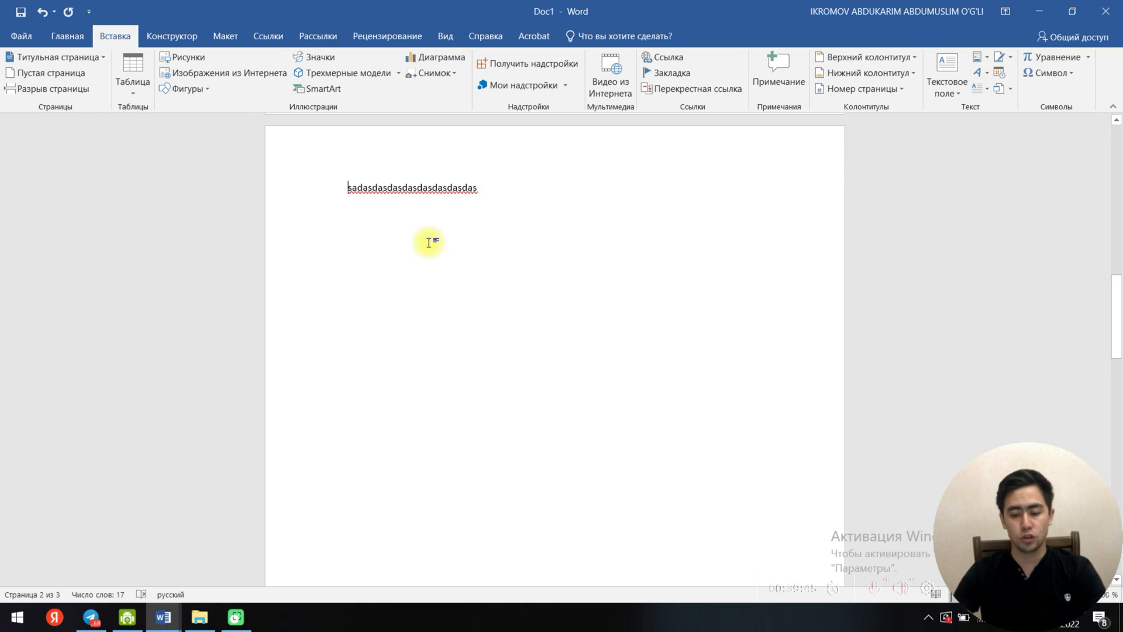
Step: Add an empty line above the sample text and insert the equation b = 8x ± d there
key(Return)
key(Up)
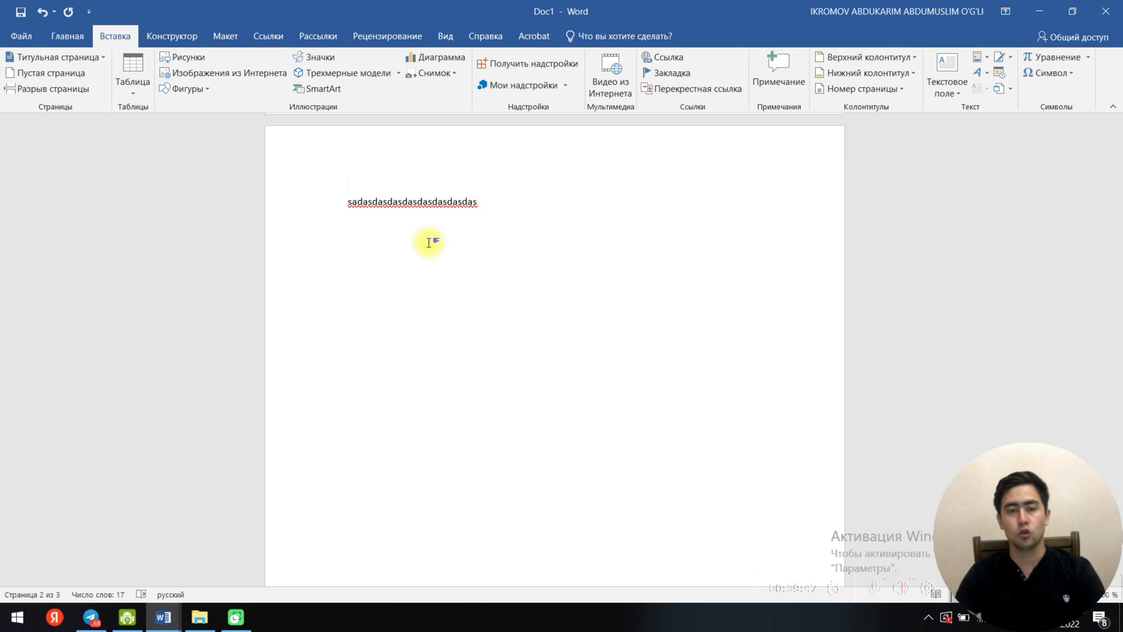
click(1068, 56)
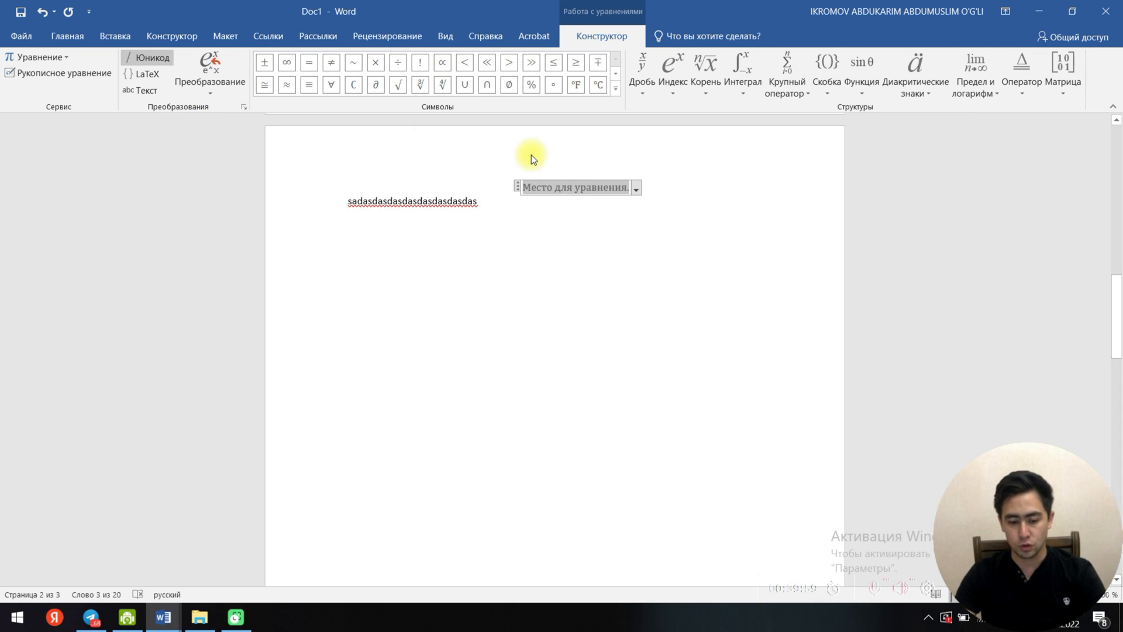
text(b)
click(310, 65)
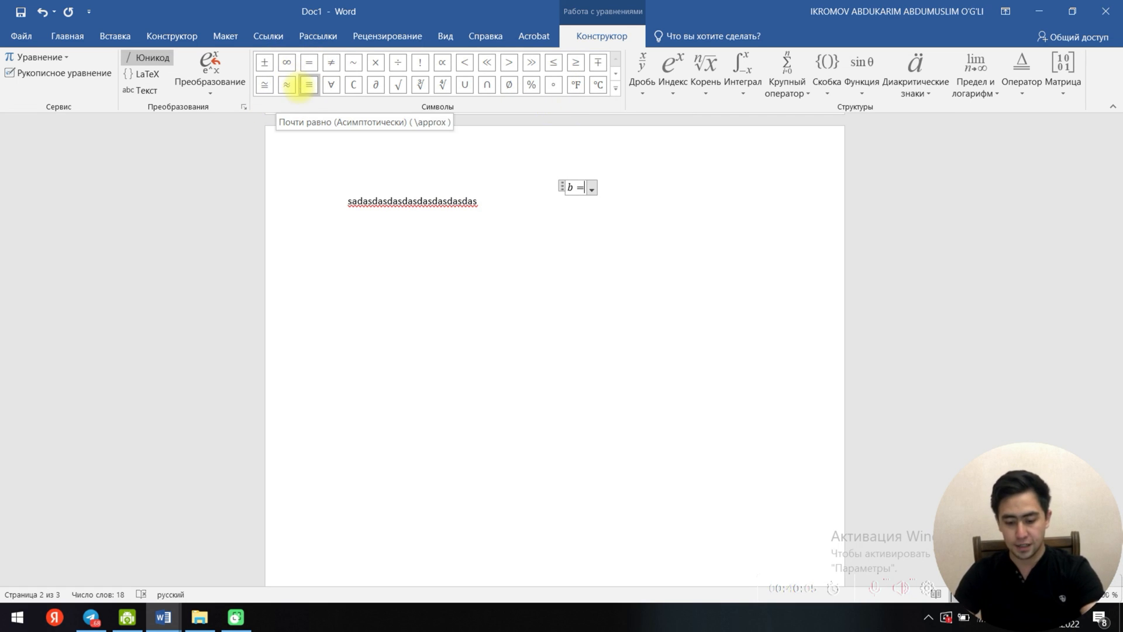
text(8x)
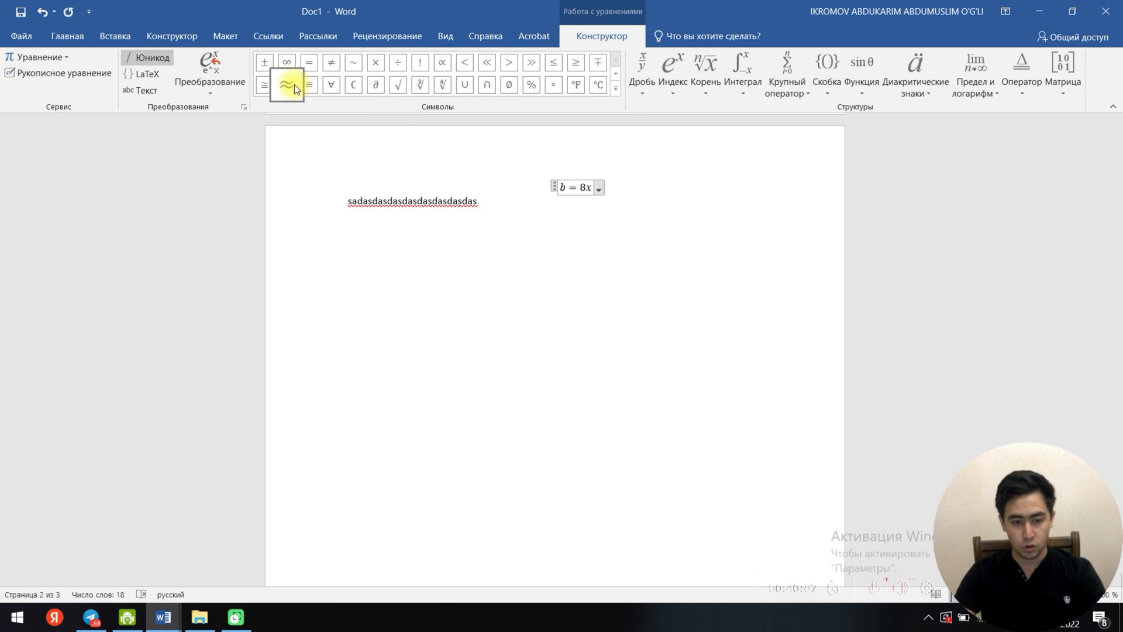
click(275, 65)
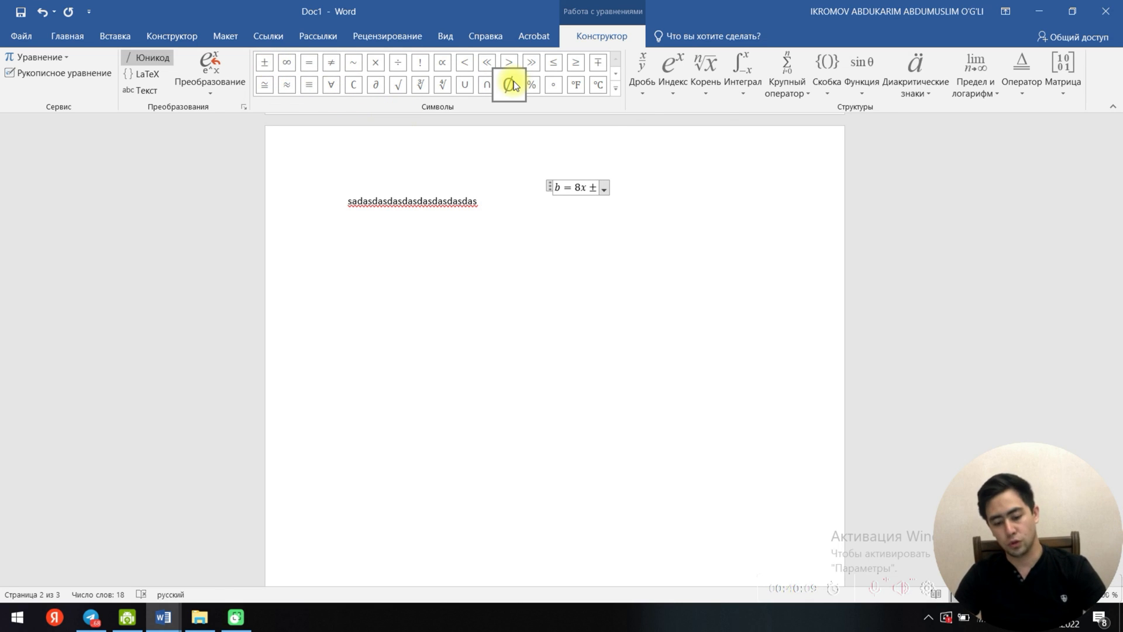
text(d)
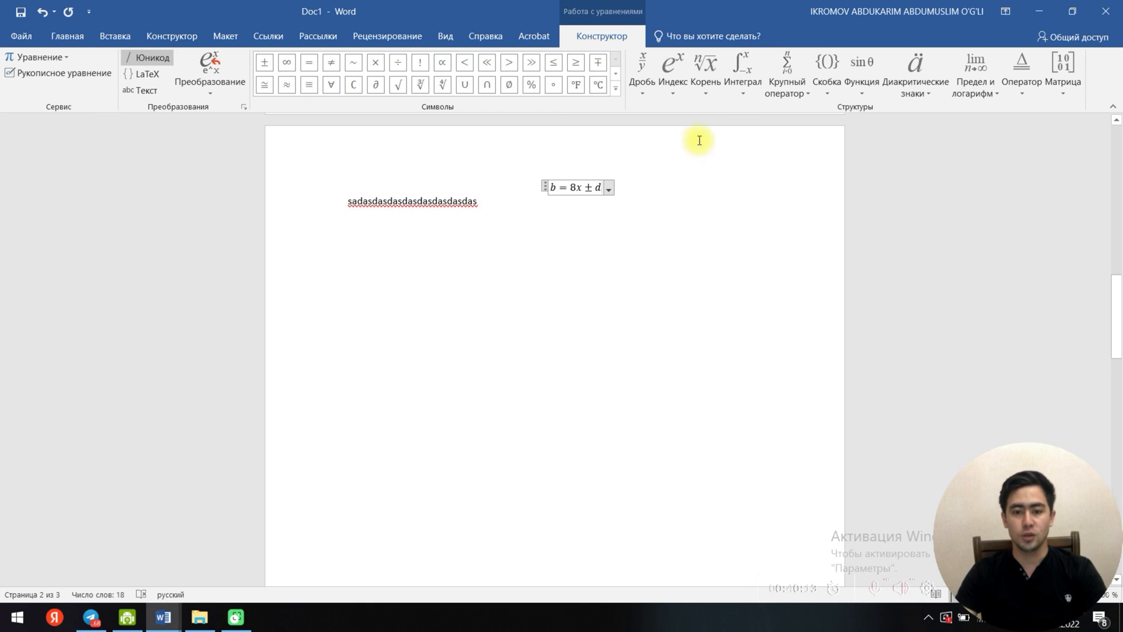
Step: Append a stacked fraction with numerator 8 and denominator 7 to the end of the equation and leave equation editing
click(667, 85)
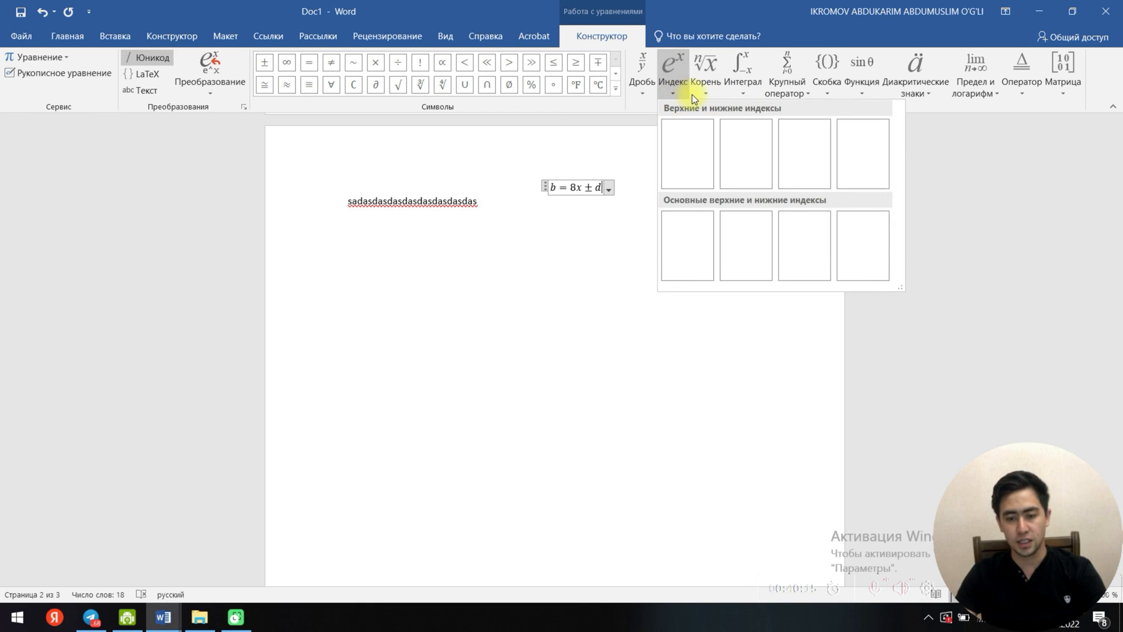
click(704, 88)
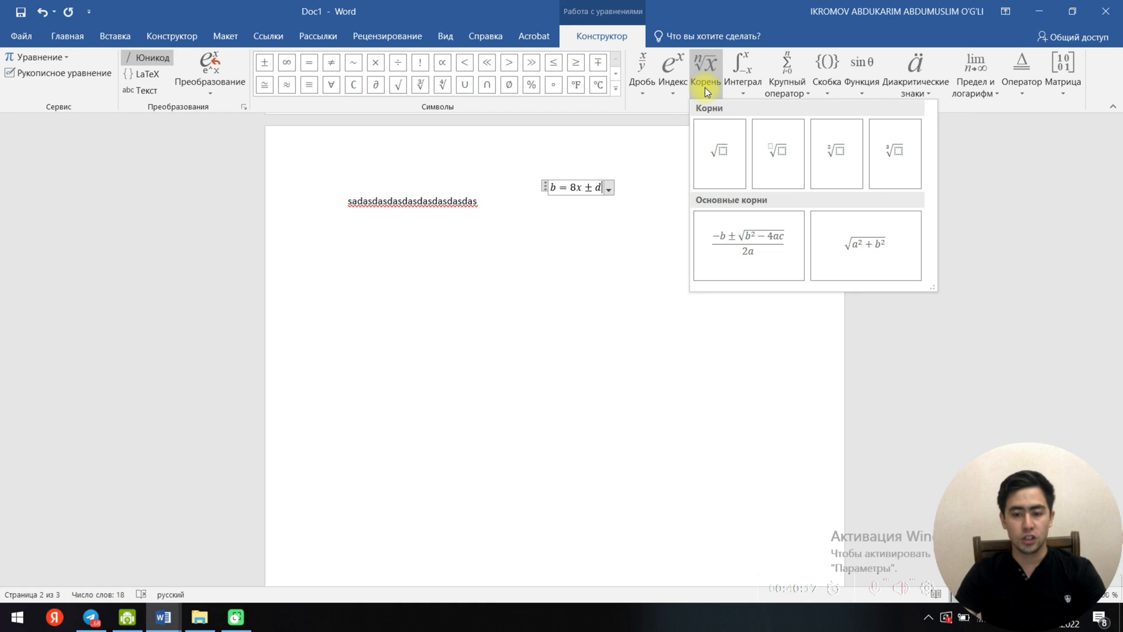
click(747, 89)
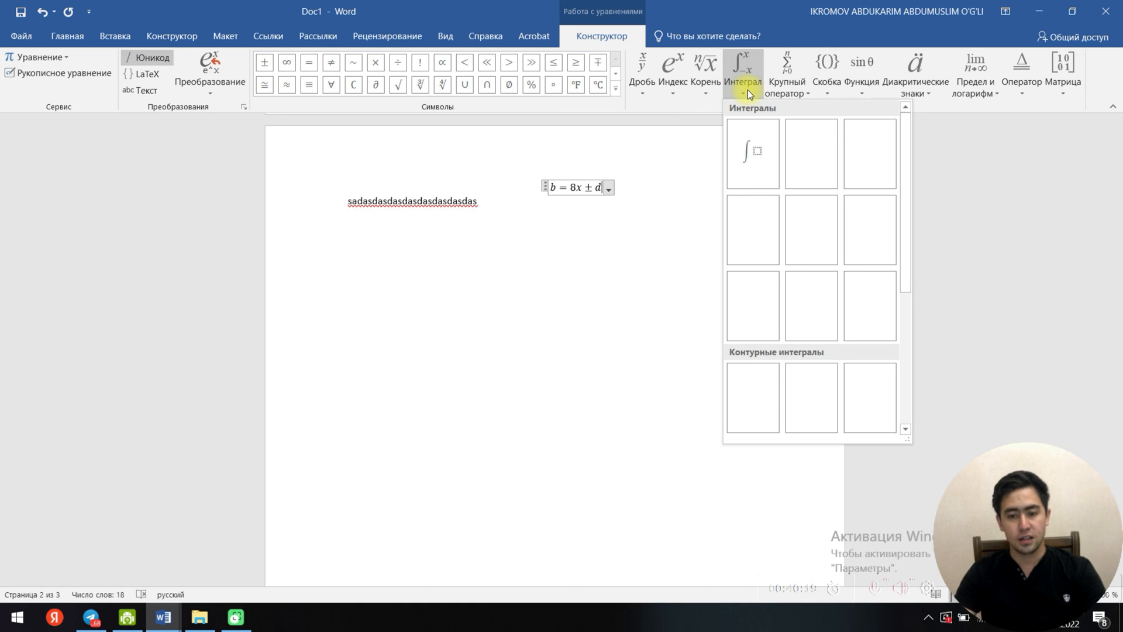
click(641, 97)
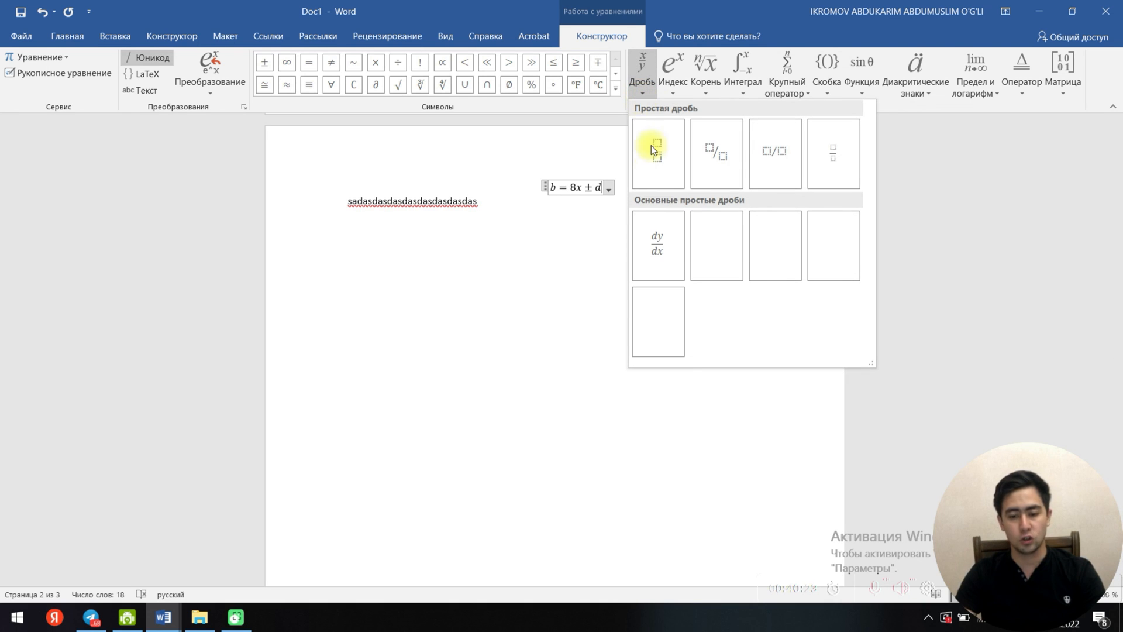
click(651, 160)
click(603, 186)
text(8/)
click(602, 202)
text(7)
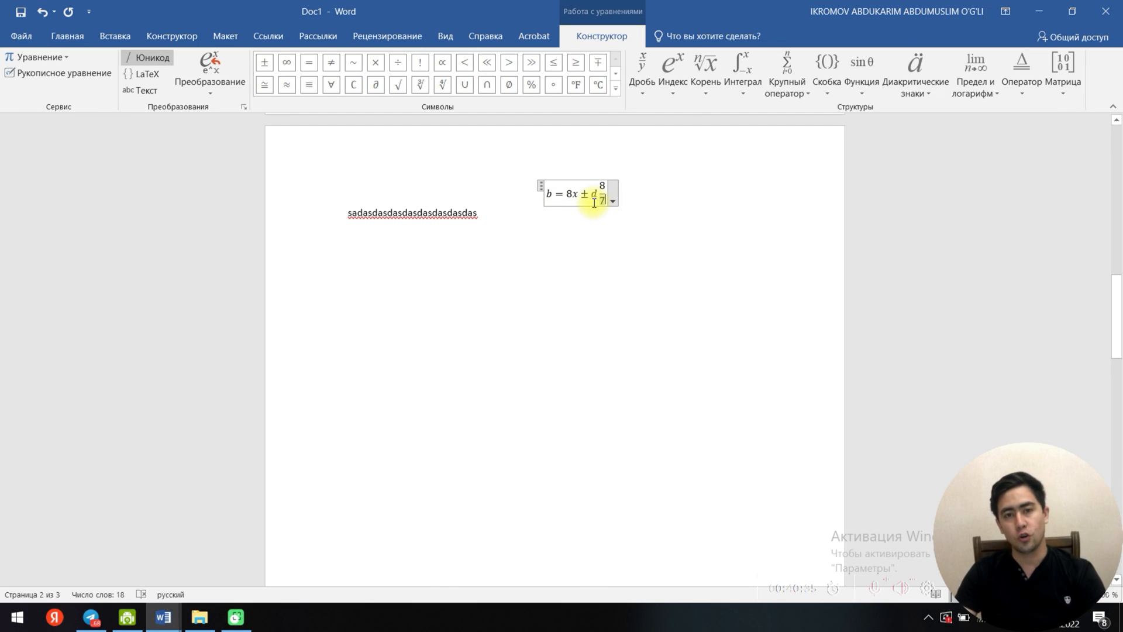
click(649, 227)
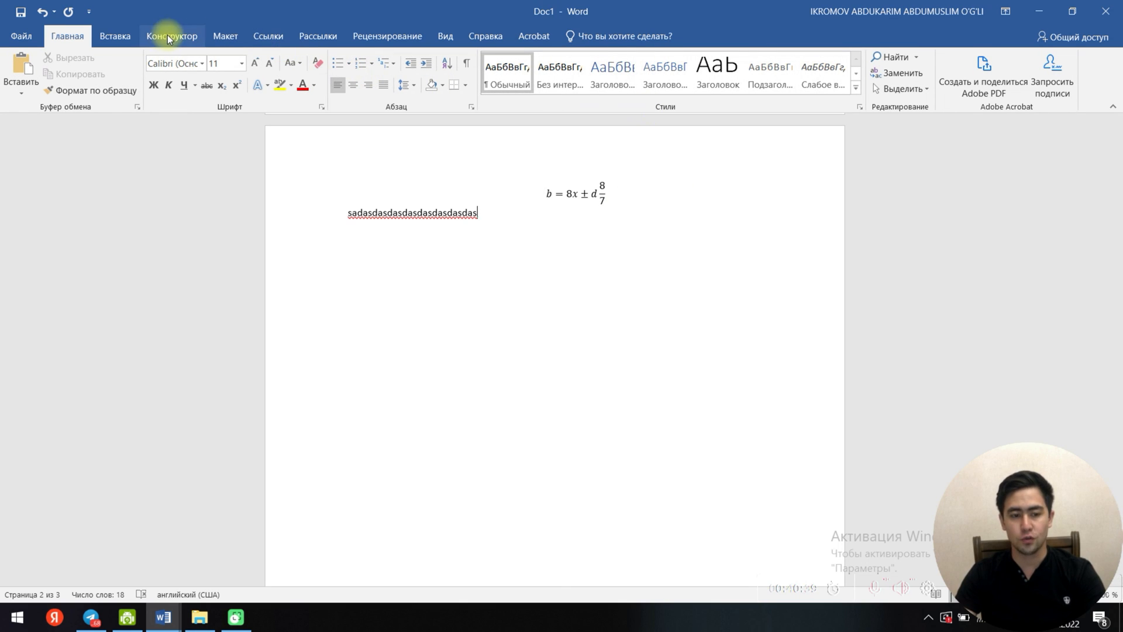
Step: Handwrite 3x followed by the fraction 5/8 in the ink equation editor and close it without inserting
click(568, 192)
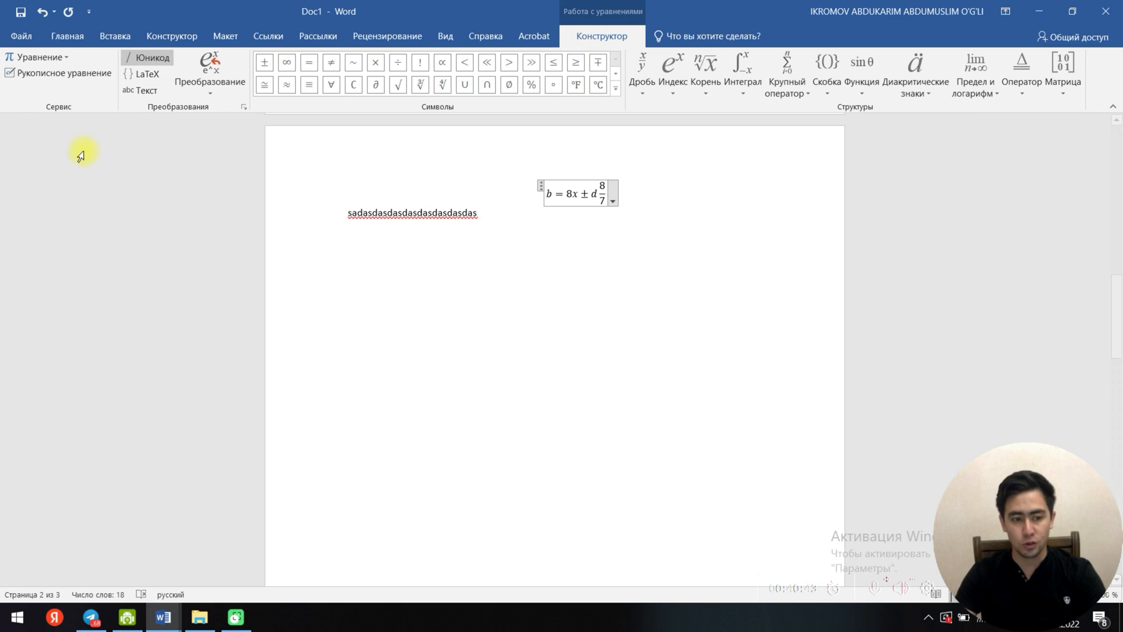
click(56, 78)
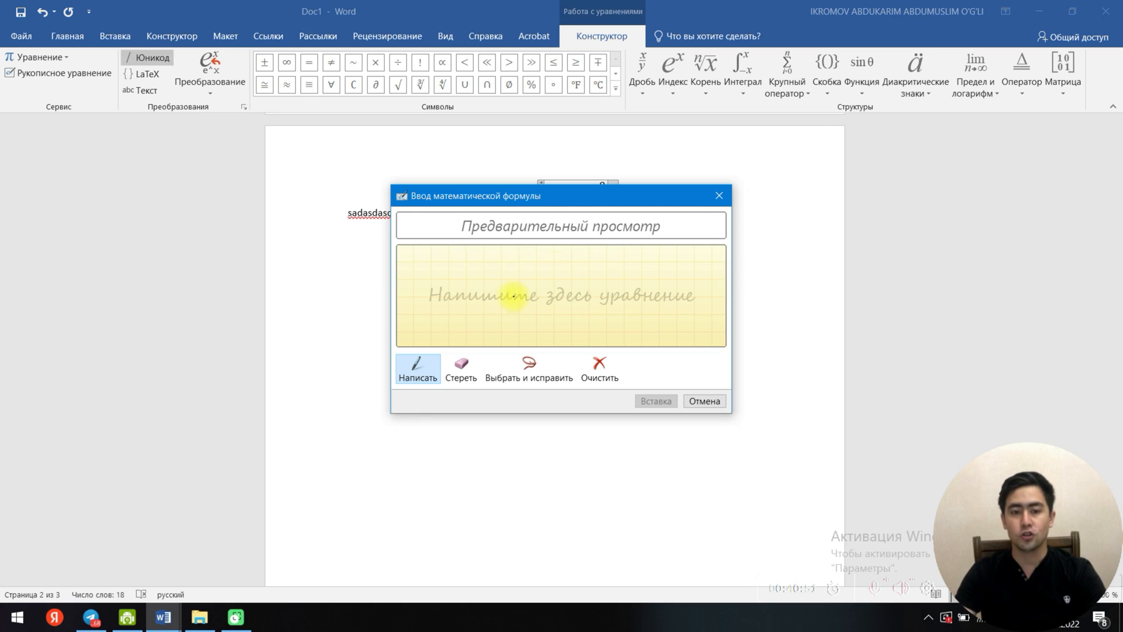
mouse_move(459, 284)
mouse_down()
mouse_move(473, 293)
mouse_move(448, 319)
mouse_move(586, 297)
mouse_up()
click(540, 269)
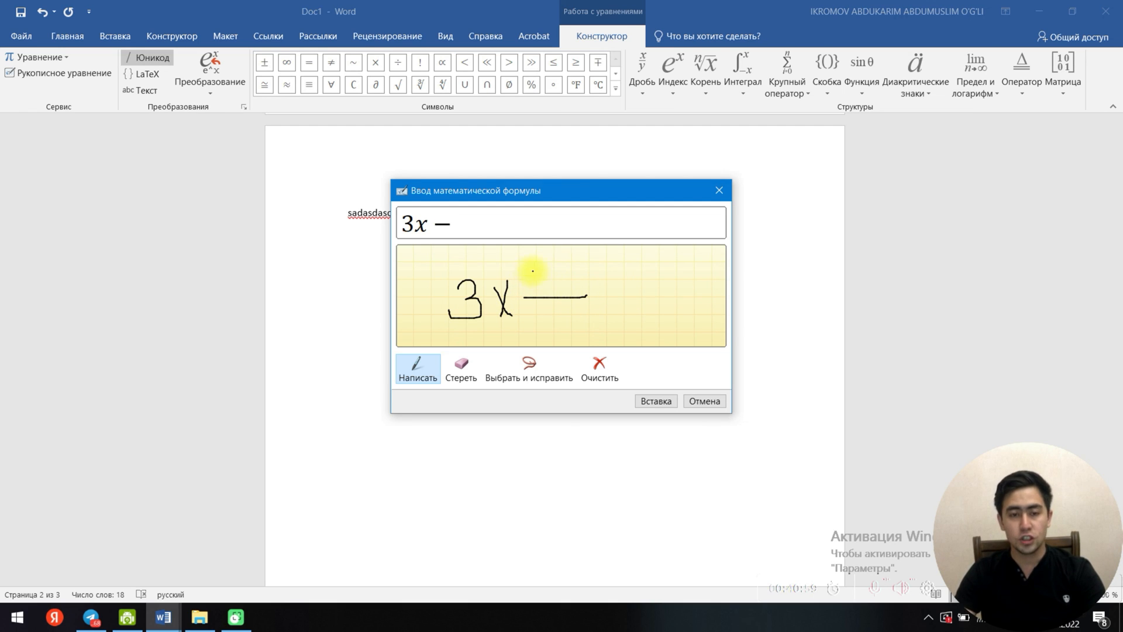
mouse_move(534, 255)
mouse_down()
mouse_move(545, 286)
mouse_move(565, 255)
mouse_up()
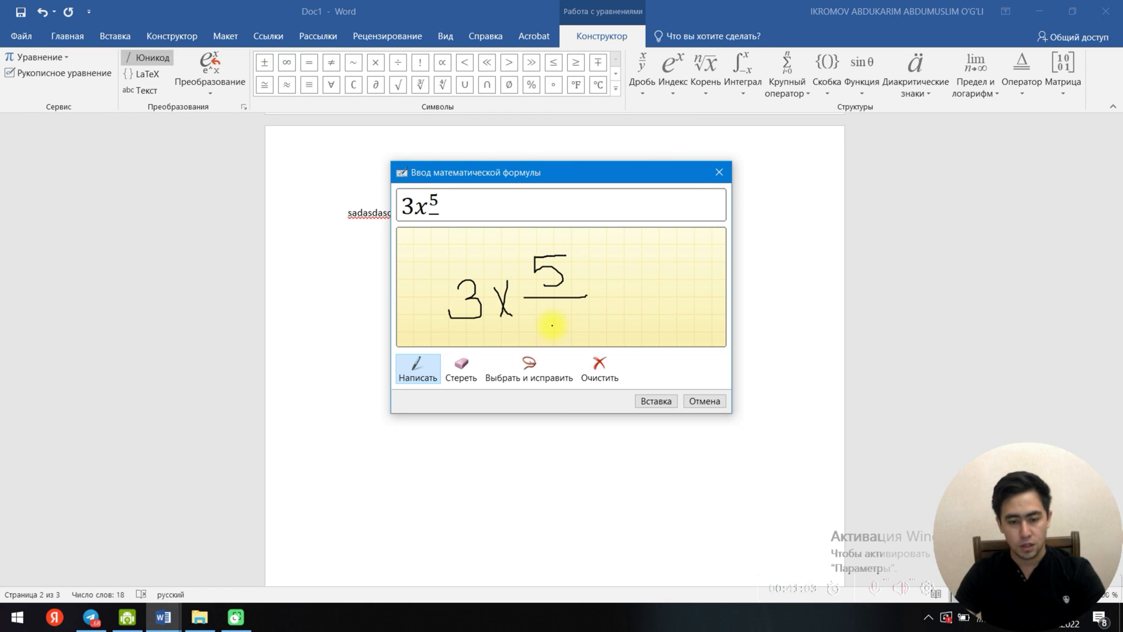
mouse_move(560, 311)
mouse_down()
mouse_move(538, 343)
mouse_move(553, 312)
mouse_up()
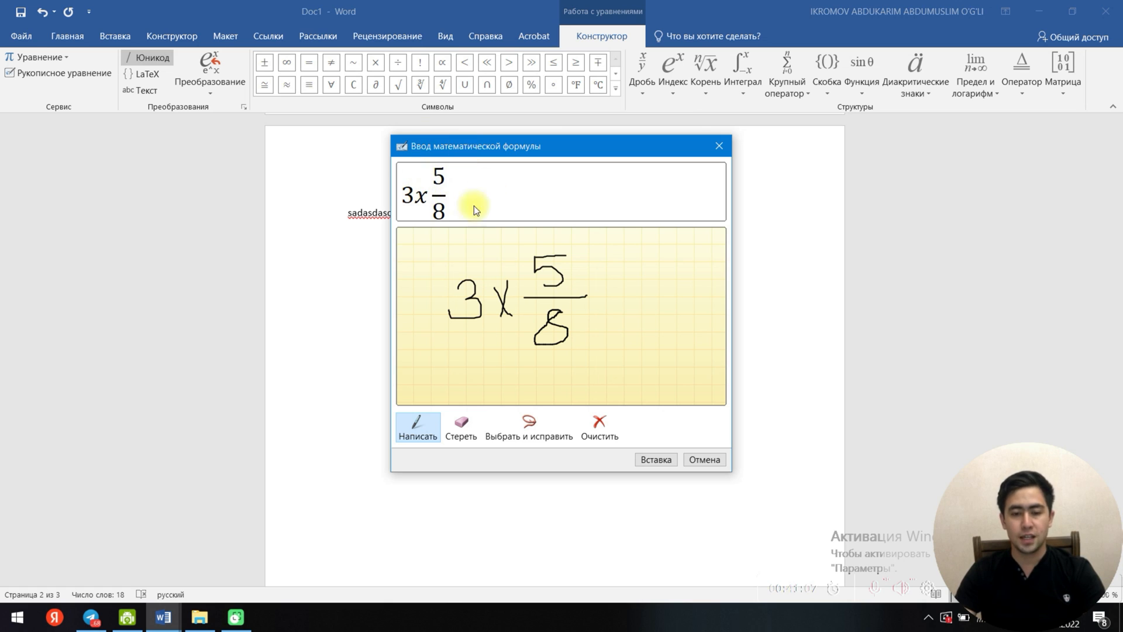
click(719, 145)
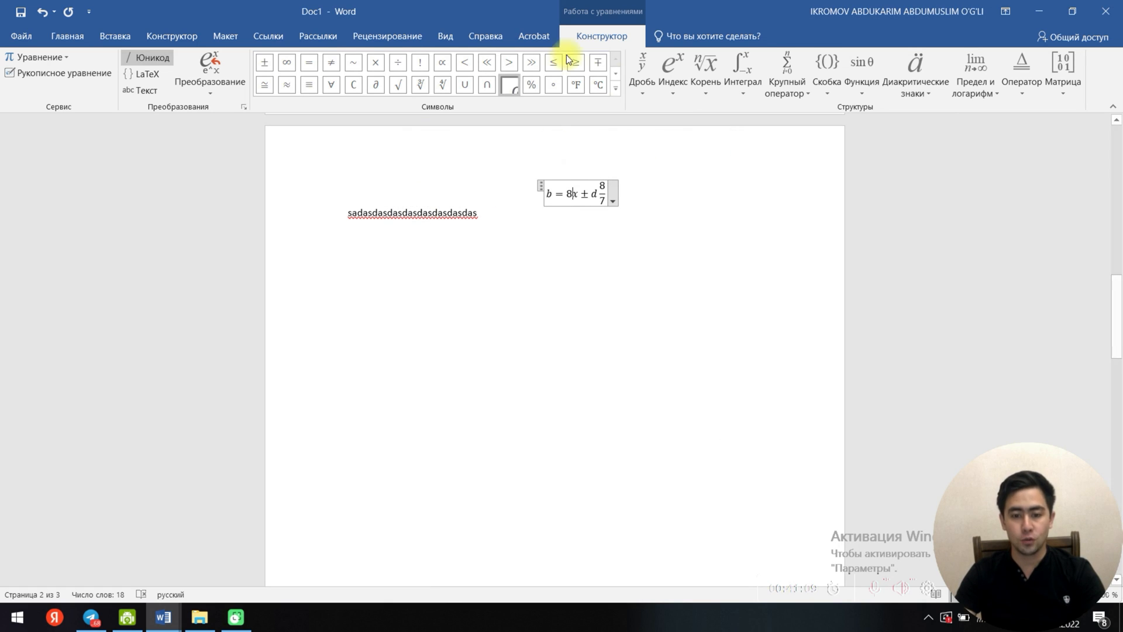
click(124, 33)
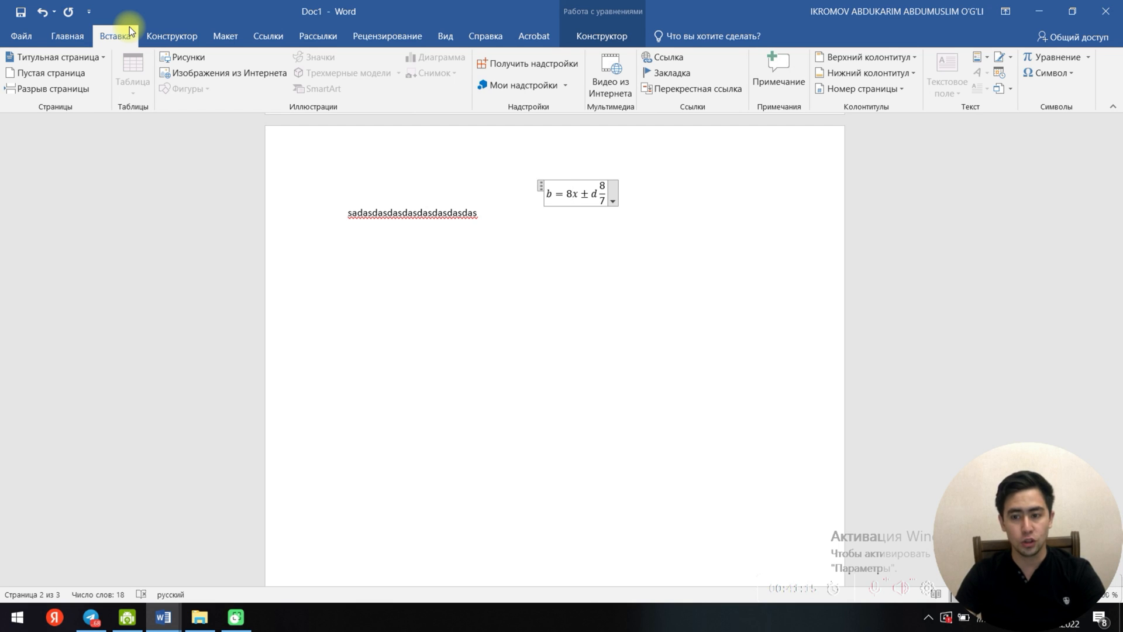
click(1065, 58)
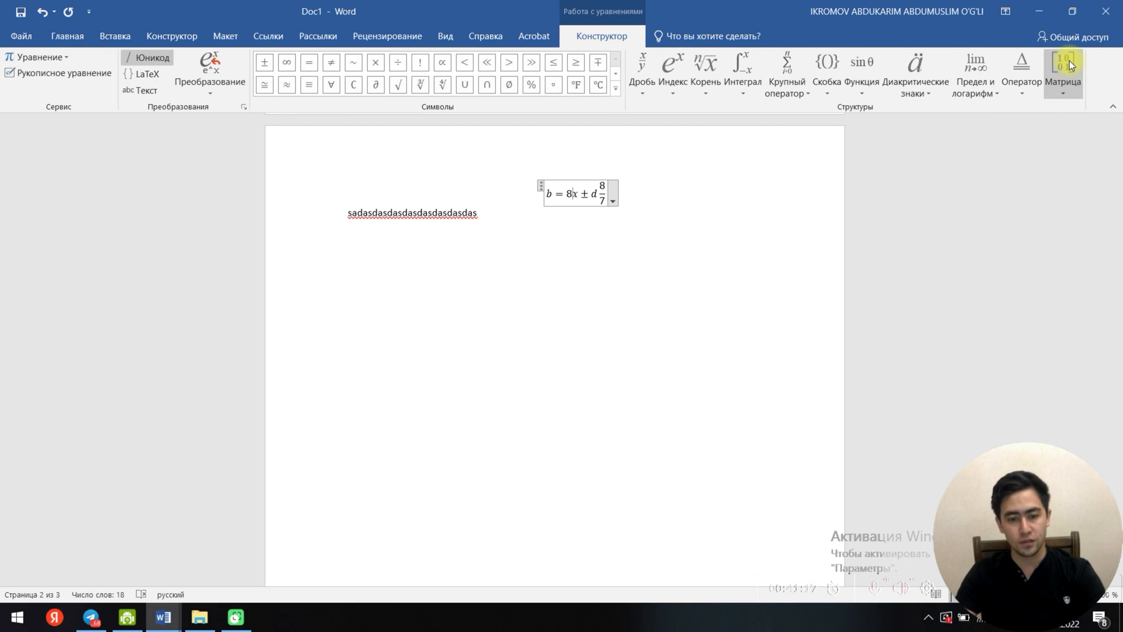
click(57, 76)
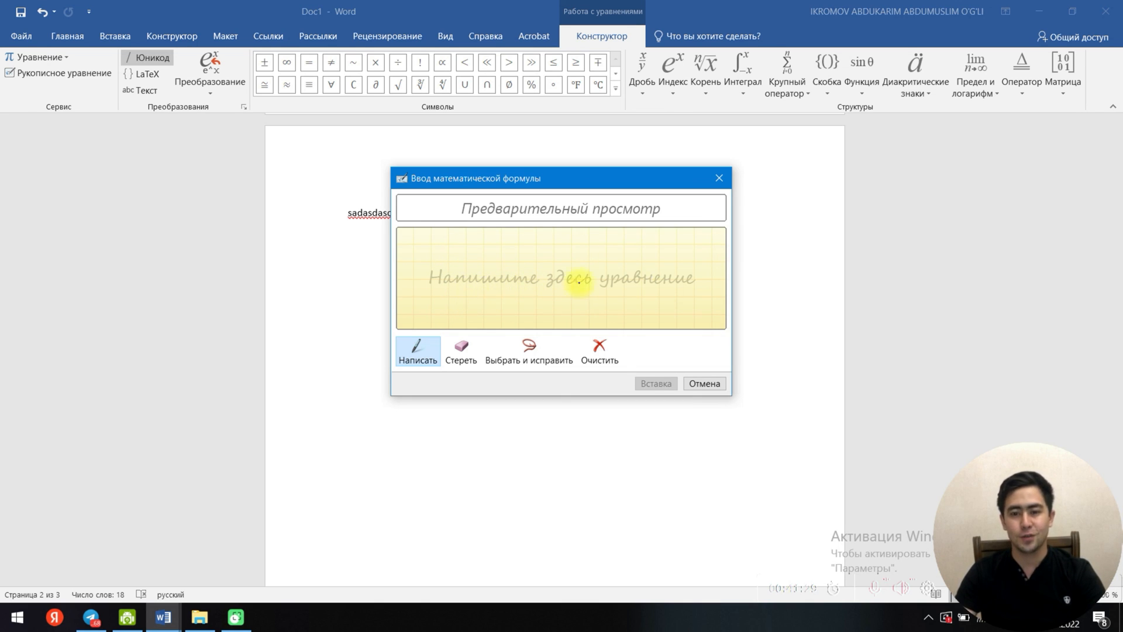
click(719, 178)
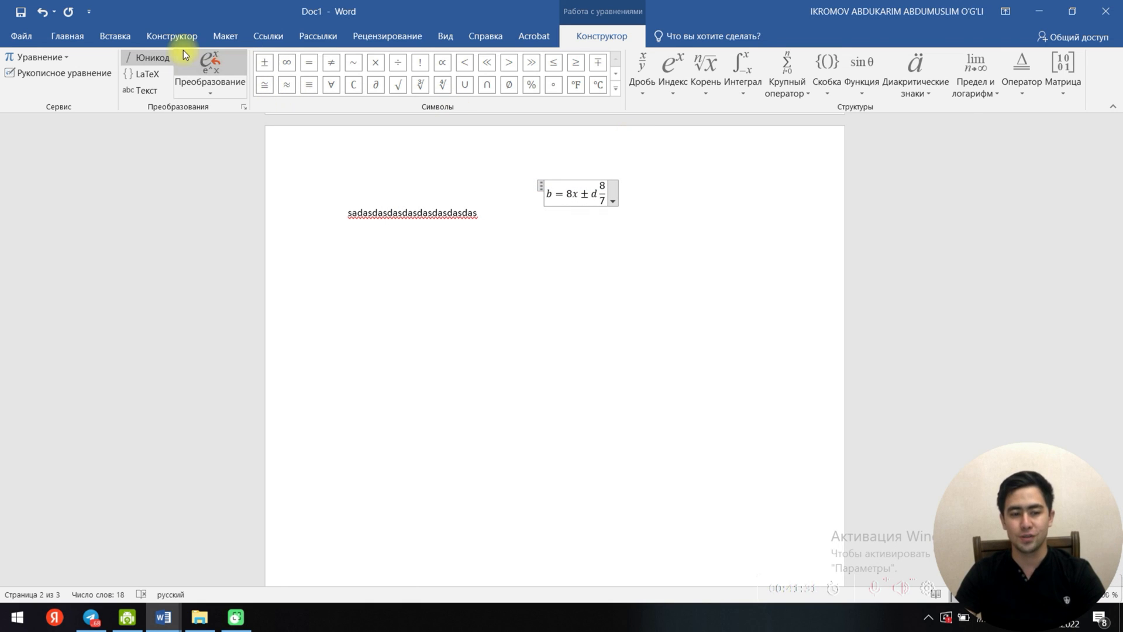
click(115, 36)
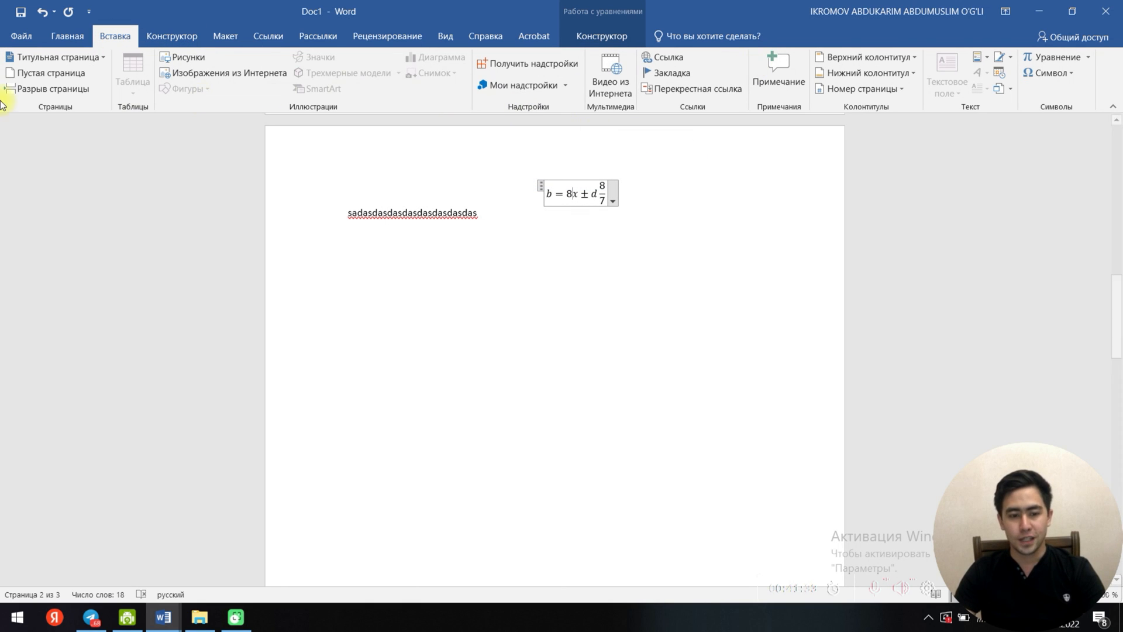